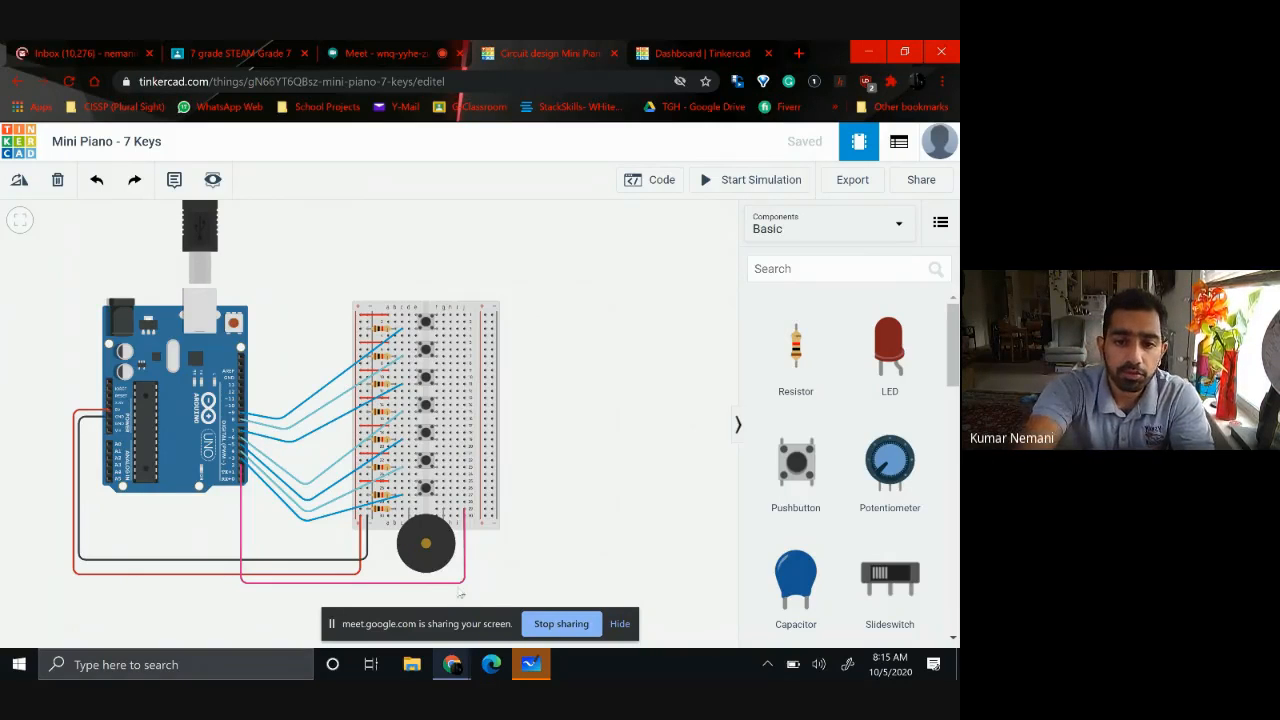
Switch to Microsoft Whiteboard and create a new blank whiteboard
{"action": "left_click", "coordinate": [530, 666]}
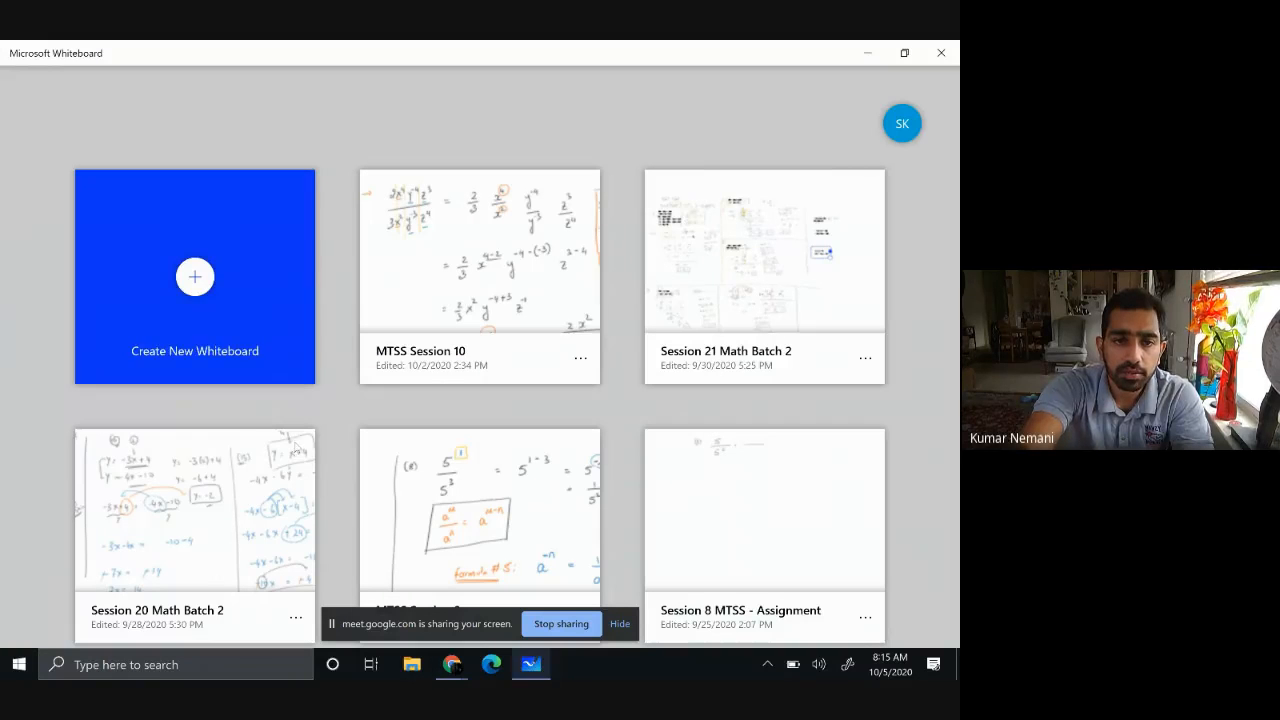
{"action": "left_click", "coordinate": [262, 318]}
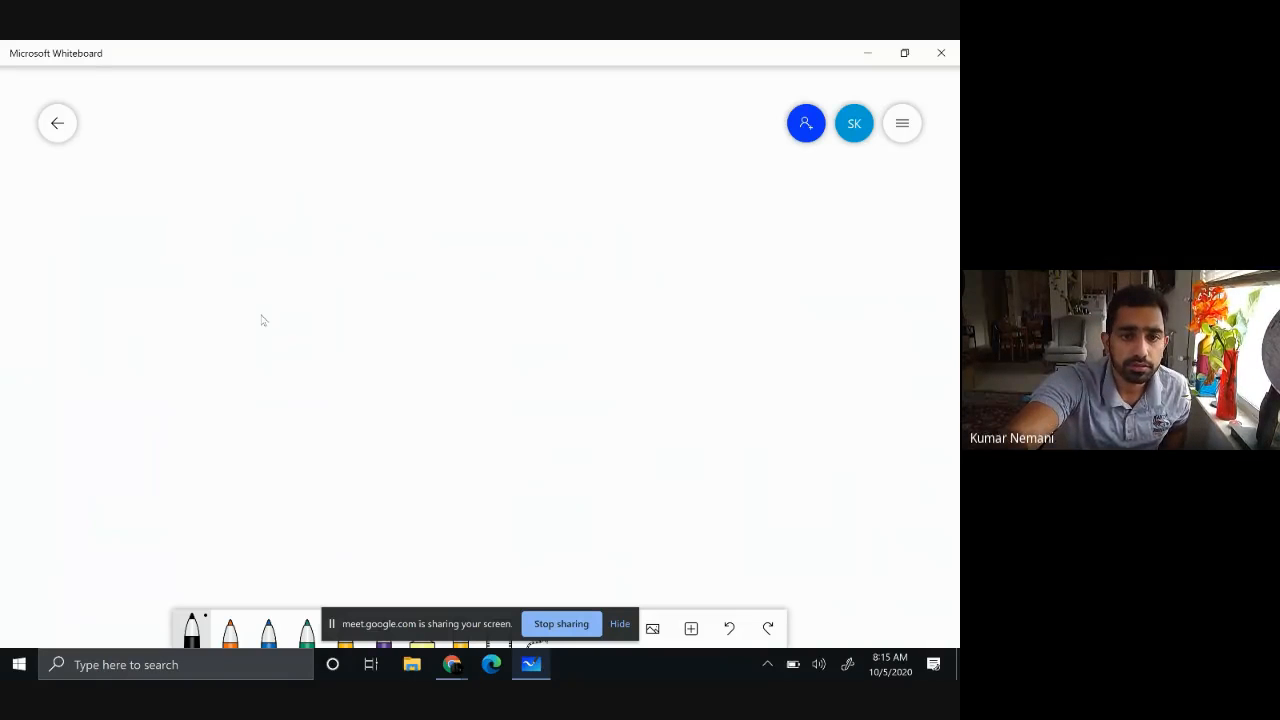
{"action": "scroll", "coordinate": [262, 320], "scroll_direction": "down", "scroll_amount": 3}
{"action": "scroll", "coordinate": [262, 320], "scroll_direction": "up", "scroll_amount": 5}
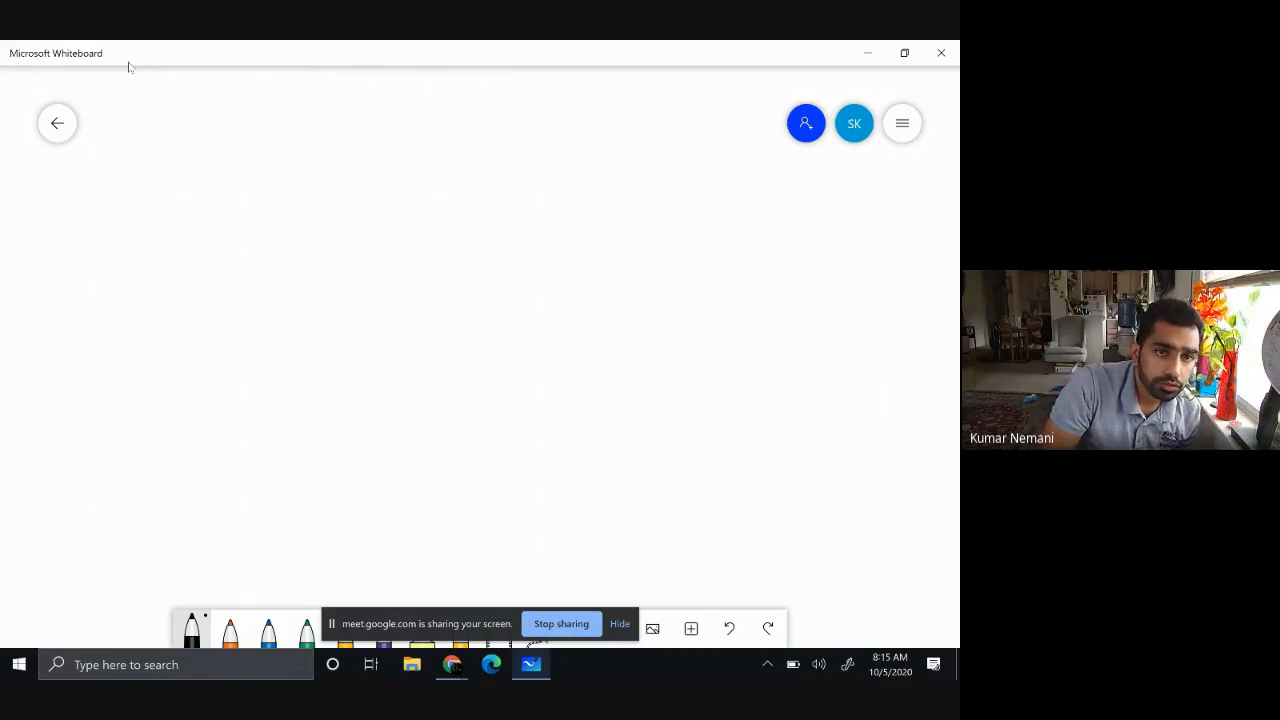
Handwrite the heading "2.7 Mini Piano:" at the top of the whiteboard and underline it
{"action": "mouse_move", "coordinate": [127, 150]}
{"action": "left_mouse_down"}
{"action": "mouse_move", "coordinate": [122, 163]}
{"action": "mouse_move", "coordinate": [153, 167]}
{"action": "mouse_move", "coordinate": [145, 174]}
{"action": "mouse_move", "coordinate": [216, 137]}
{"action": "mouse_move", "coordinate": [236, 157]}
{"action": "mouse_move", "coordinate": [276, 143]}
{"action": "mouse_move", "coordinate": [314, 152]}
{"action": "left_mouse_up"}
{"action": "left_click", "coordinate": [138, 161]}
{"action": "left_click_drag", "start_coordinate": [317, 145], "coordinate": [326, 146]}
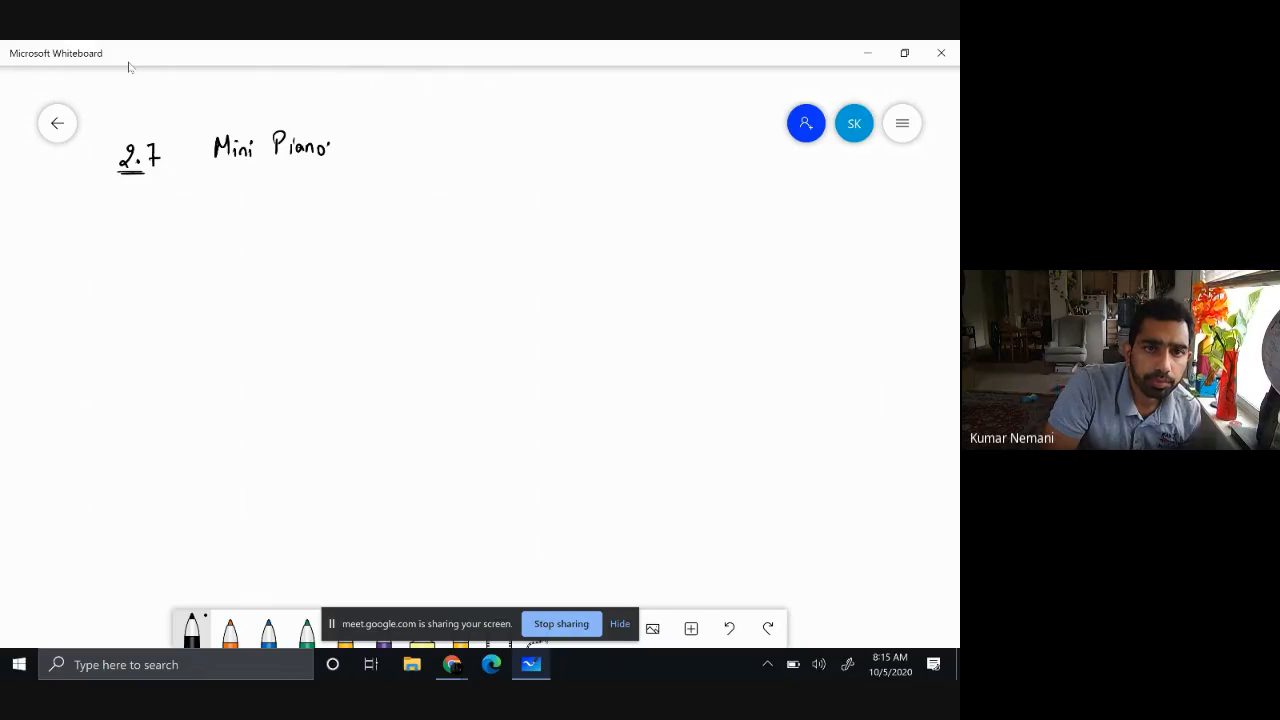
{"action": "left_click_drag", "start_coordinate": [220, 172], "coordinate": [322, 167]}
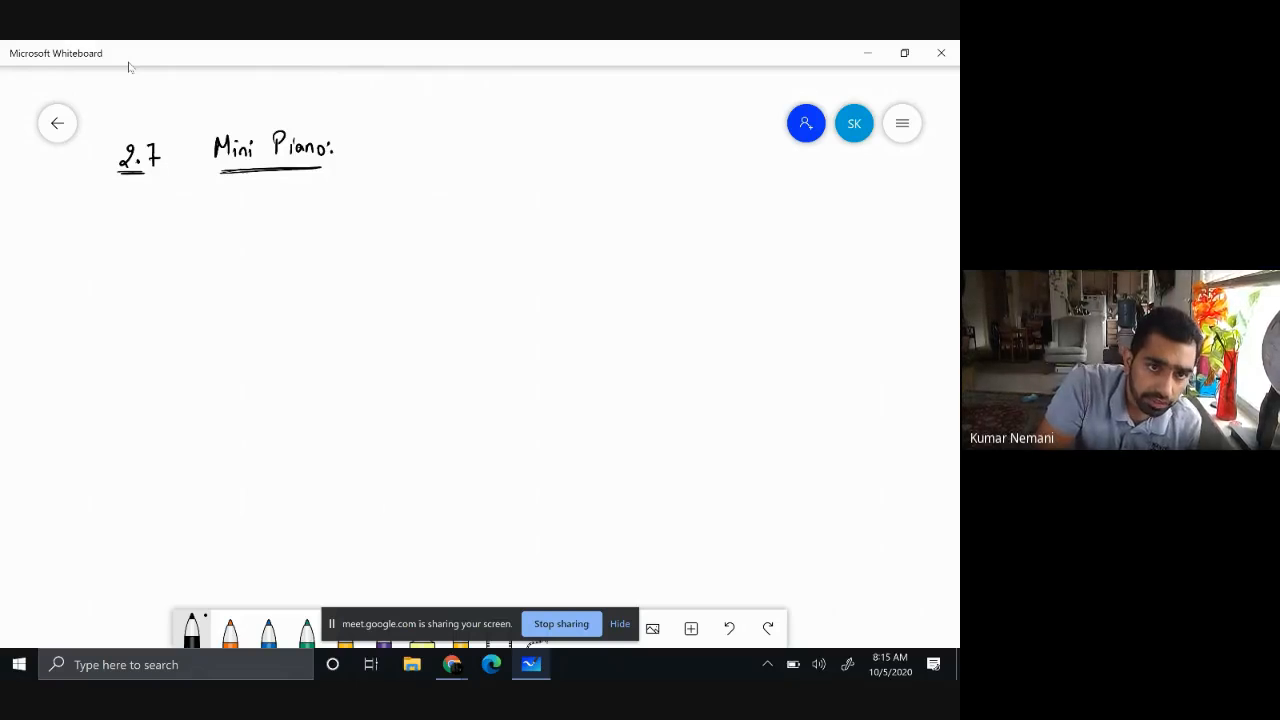
Handwrite the parts list entries "7 push buttons" and "1 Buzzer [Speaker]" below the heading
{"action": "mouse_move", "coordinate": [142, 242]}
{"action": "left_mouse_down"}
{"action": "mouse_move", "coordinate": [150, 262]}
{"action": "mouse_move", "coordinate": [274, 256]}
{"action": "left_mouse_up"}
{"action": "mouse_move", "coordinate": [279, 236]}
{"action": "left_mouse_down"}
{"action": "mouse_move", "coordinate": [280, 252]}
{"action": "mouse_move", "coordinate": [324, 255]}
{"action": "left_mouse_up"}
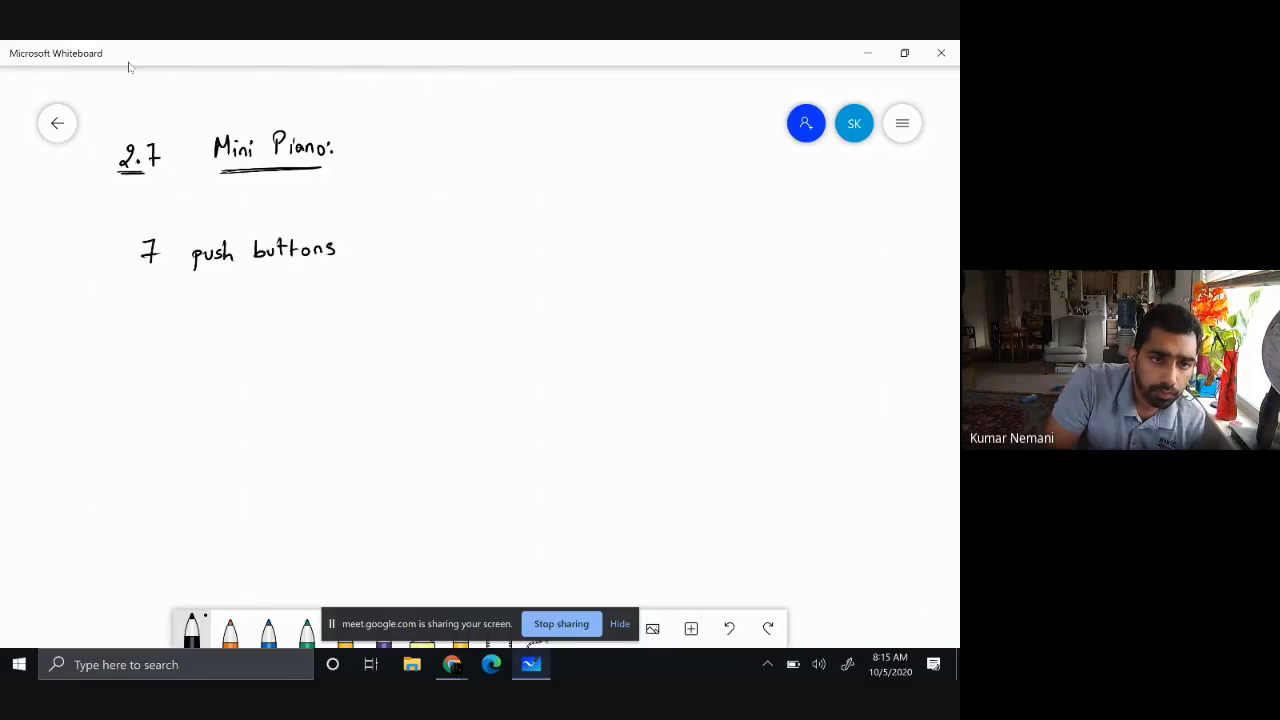
{"action": "mouse_move", "coordinate": [148, 306]}
{"action": "left_mouse_down"}
{"action": "mouse_move", "coordinate": [148, 325]}
{"action": "mouse_move", "coordinate": [256, 320]}
{"action": "left_mouse_up"}
{"action": "mouse_move", "coordinate": [257, 323]}
{"action": "left_mouse_down"}
{"action": "mouse_move", "coordinate": [265, 313]}
{"action": "mouse_move", "coordinate": [296, 336]}
{"action": "mouse_move", "coordinate": [302, 322]}
{"action": "mouse_move", "coordinate": [355, 324]}
{"action": "left_mouse_up"}
{"action": "left_click_drag", "start_coordinate": [360, 310], "coordinate": [362, 324]}
{"action": "left_click_drag", "start_coordinate": [366, 316], "coordinate": [376, 308]}
{"action": "left_click_drag", "start_coordinate": [377, 314], "coordinate": [384, 308]}
{"action": "mouse_move", "coordinate": [383, 296]}
{"action": "left_mouse_down"}
{"action": "mouse_move", "coordinate": [394, 296]}
{"action": "mouse_move", "coordinate": [385, 334]}
{"action": "left_mouse_up"}
Draw an arrow from the push buttons entry and write "One different frequency → Note [1-128]" beside it
{"action": "mouse_move", "coordinate": [368, 248]}
{"action": "left_mouse_down"}
{"action": "mouse_move", "coordinate": [428, 250]}
{"action": "mouse_move", "coordinate": [464, 230]}
{"action": "mouse_move", "coordinate": [484, 248]}
{"action": "mouse_move", "coordinate": [522, 248]}
{"action": "left_mouse_up"}
{"action": "mouse_move", "coordinate": [536, 238]}
{"action": "left_mouse_down"}
{"action": "mouse_move", "coordinate": [537, 250]}
{"action": "mouse_move", "coordinate": [590, 243]}
{"action": "left_mouse_up"}
{"action": "left_click_drag", "start_coordinate": [592, 244], "coordinate": [638, 232]}
{"action": "mouse_move", "coordinate": [638, 230]}
{"action": "left_mouse_down"}
{"action": "mouse_move", "coordinate": [674, 254]}
{"action": "mouse_move", "coordinate": [714, 240]}
{"action": "left_mouse_up"}
{"action": "left_click_drag", "start_coordinate": [720, 234], "coordinate": [724, 244]}
{"action": "mouse_move", "coordinate": [729, 230]}
{"action": "left_mouse_down"}
{"action": "mouse_move", "coordinate": [724, 270]}
{"action": "mouse_move", "coordinate": [766, 238]}
{"action": "left_mouse_up"}
{"action": "mouse_move", "coordinate": [758, 231]}
{"action": "left_mouse_down"}
{"action": "mouse_move", "coordinate": [767, 242]}
{"action": "mouse_move", "coordinate": [796, 225]}
{"action": "mouse_move", "coordinate": [818, 242]}
{"action": "left_mouse_up"}
{"action": "left_click_drag", "start_coordinate": [812, 232], "coordinate": [823, 231]}
{"action": "mouse_move", "coordinate": [822, 237]}
{"action": "left_mouse_down"}
{"action": "mouse_move", "coordinate": [832, 240]}
{"action": "mouse_move", "coordinate": [788, 297]}
{"action": "mouse_move", "coordinate": [852, 293]}
{"action": "mouse_move", "coordinate": [862, 280]}
{"action": "mouse_move", "coordinate": [867, 306]}
{"action": "left_mouse_up"}
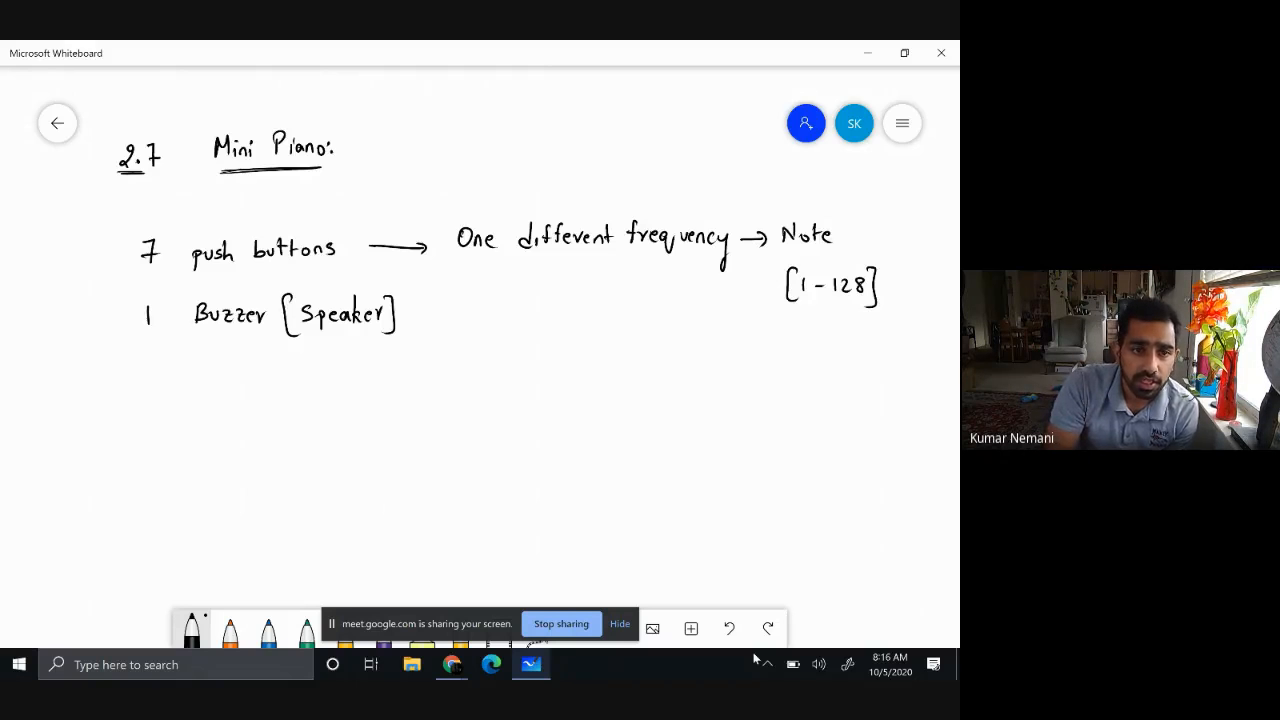
Bracket the push button and buzzer entries with an arrow leading to a new entry "8 resistors → 1kΩ"
{"action": "mouse_move", "coordinate": [122, 248]}
{"action": "left_mouse_down"}
{"action": "mouse_move", "coordinate": [124, 329]}
{"action": "mouse_move", "coordinate": [105, 390]}
{"action": "mouse_move", "coordinate": [157, 370]}
{"action": "mouse_move", "coordinate": [194, 388]}
{"action": "mouse_move", "coordinate": [247, 386]}
{"action": "left_mouse_up"}
{"action": "left_click_drag", "start_coordinate": [244, 376], "coordinate": [278, 384]}
{"action": "mouse_move", "coordinate": [287, 375]}
{"action": "left_mouse_down"}
{"action": "mouse_move", "coordinate": [281, 390]}
{"action": "mouse_move", "coordinate": [342, 380]}
{"action": "left_mouse_up"}
{"action": "mouse_move", "coordinate": [334, 374]}
{"action": "left_mouse_down"}
{"action": "mouse_move", "coordinate": [334, 388]}
{"action": "mouse_move", "coordinate": [424, 387]}
{"action": "left_mouse_up"}
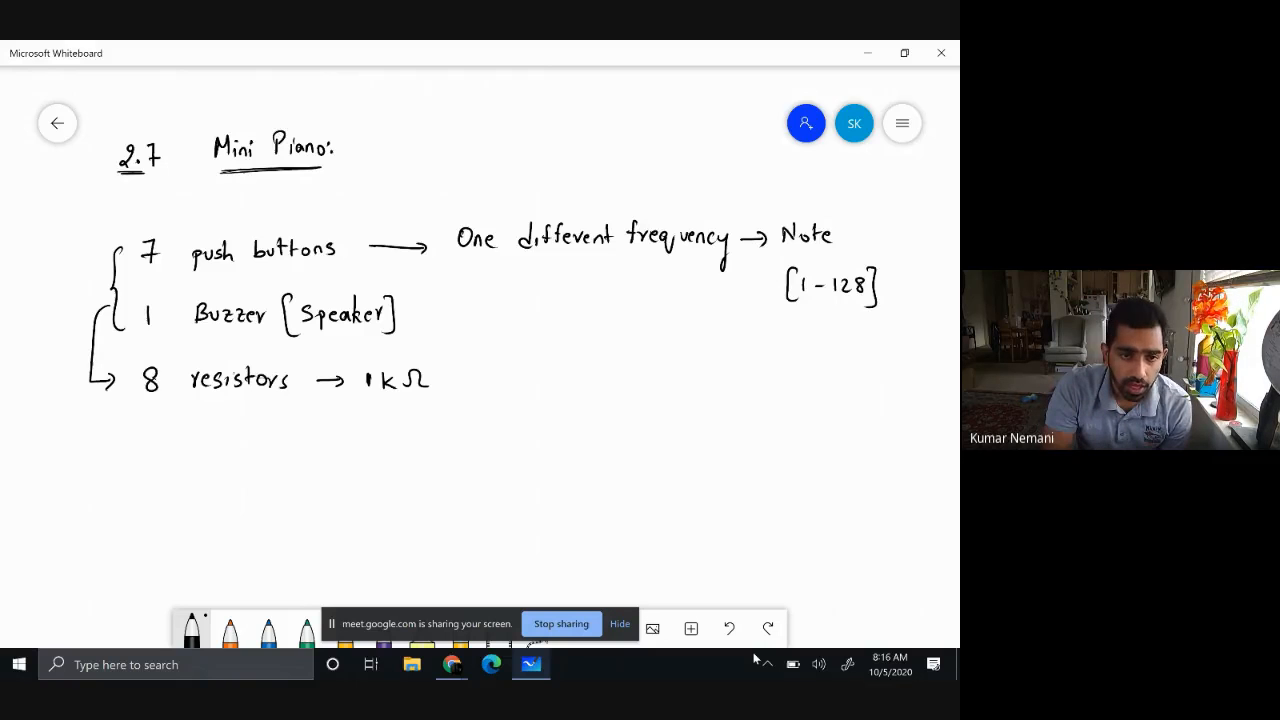
Handwrite "Bread Board" as the last entry of the parts list
{"action": "left_click_drag", "start_coordinate": [214, 446], "coordinate": [212, 462]}
{"action": "left_click_drag", "start_coordinate": [229, 458], "coordinate": [260, 458]}
{"action": "mouse_move", "coordinate": [271, 437]}
{"action": "left_mouse_down"}
{"action": "mouse_move", "coordinate": [264, 457]}
{"action": "mouse_move", "coordinate": [300, 458]}
{"action": "left_mouse_up"}
{"action": "left_click_drag", "start_coordinate": [308, 450], "coordinate": [327, 456]}
{"action": "left_click_drag", "start_coordinate": [330, 456], "coordinate": [342, 454]}
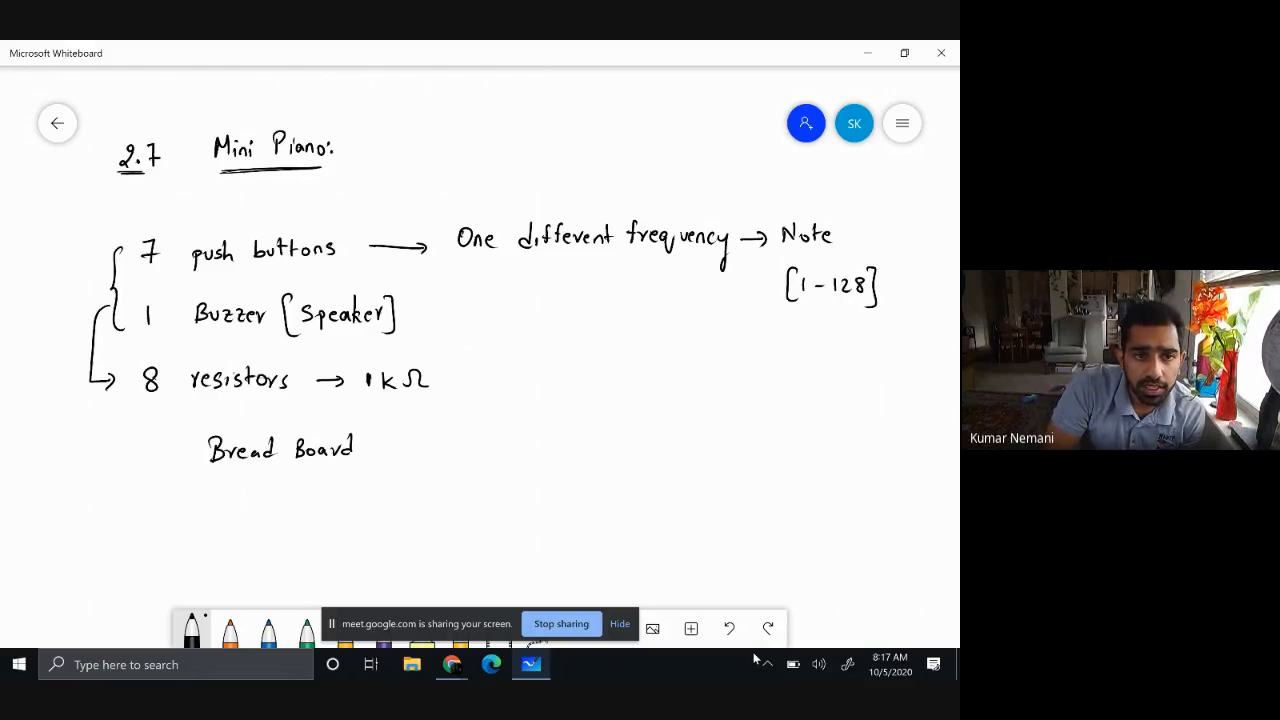
Underline "7 push buttons", "frequency", "Note" and "1-128" in the notes
{"action": "left_click_drag", "start_coordinate": [140, 273], "coordinate": [334, 270]}
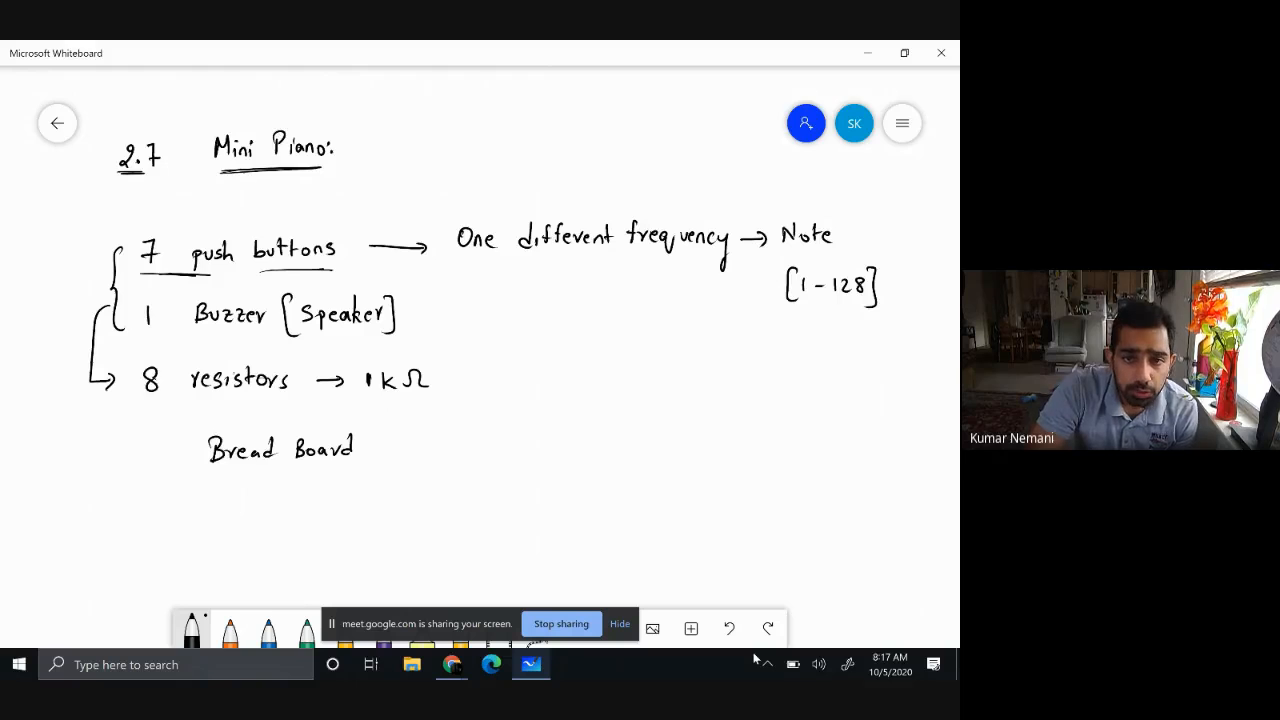
{"action": "left_click_drag", "start_coordinate": [634, 257], "coordinate": [830, 254]}
{"action": "left_click_drag", "start_coordinate": [800, 302], "coordinate": [852, 302]}
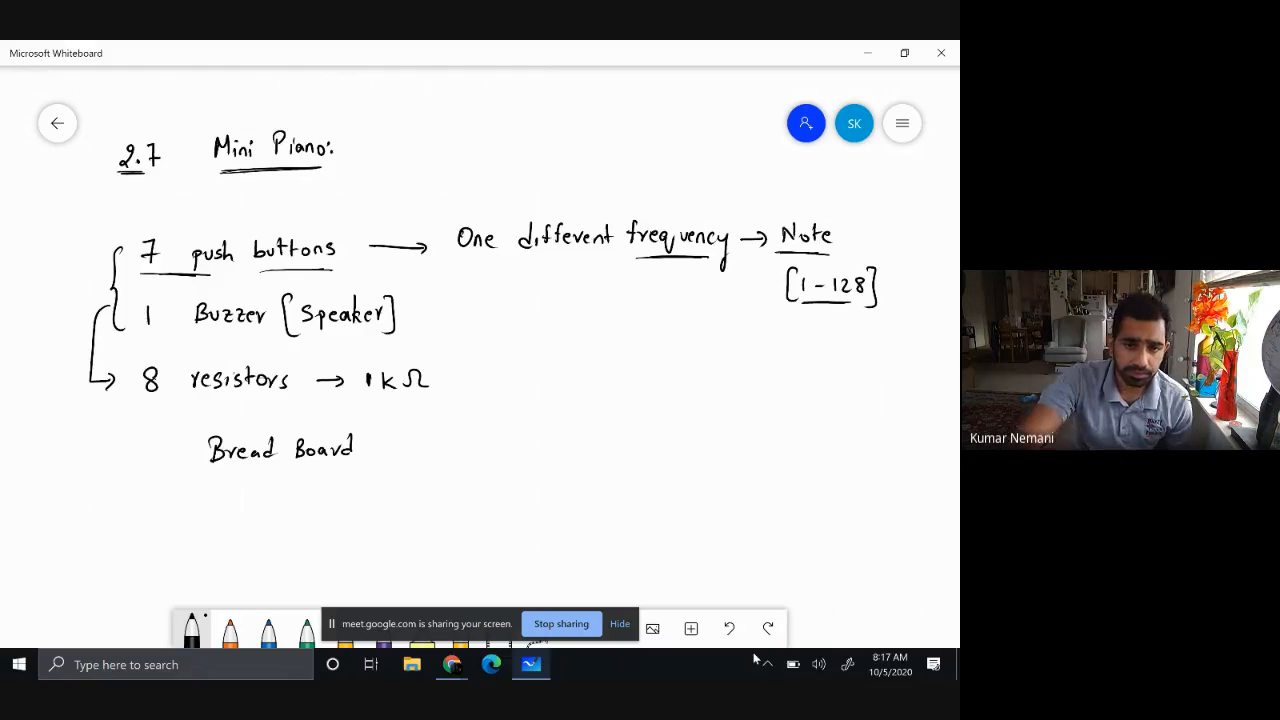
Hide the screen-sharing notice, switch to the Tinkercad dashboard in Chrome and create a new circuit
{"action": "left_click", "coordinate": [620, 626]}
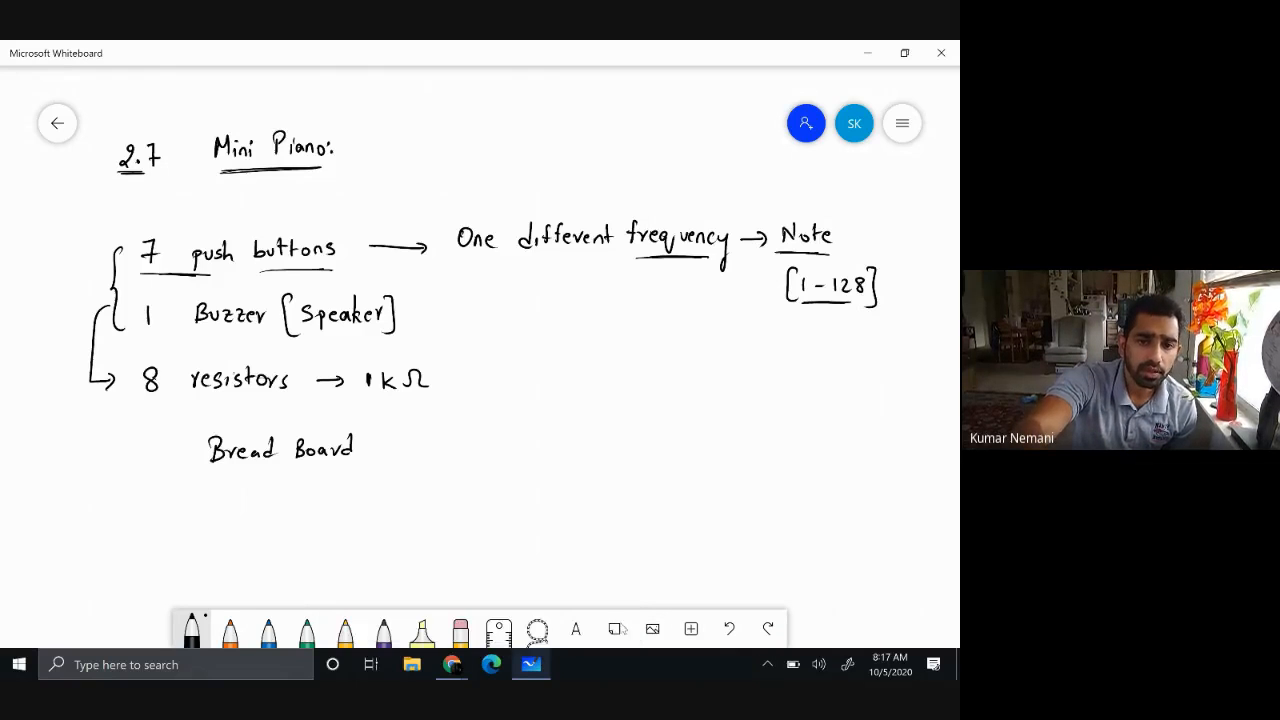
{"action": "mouse_move", "coordinate": [452, 664]}
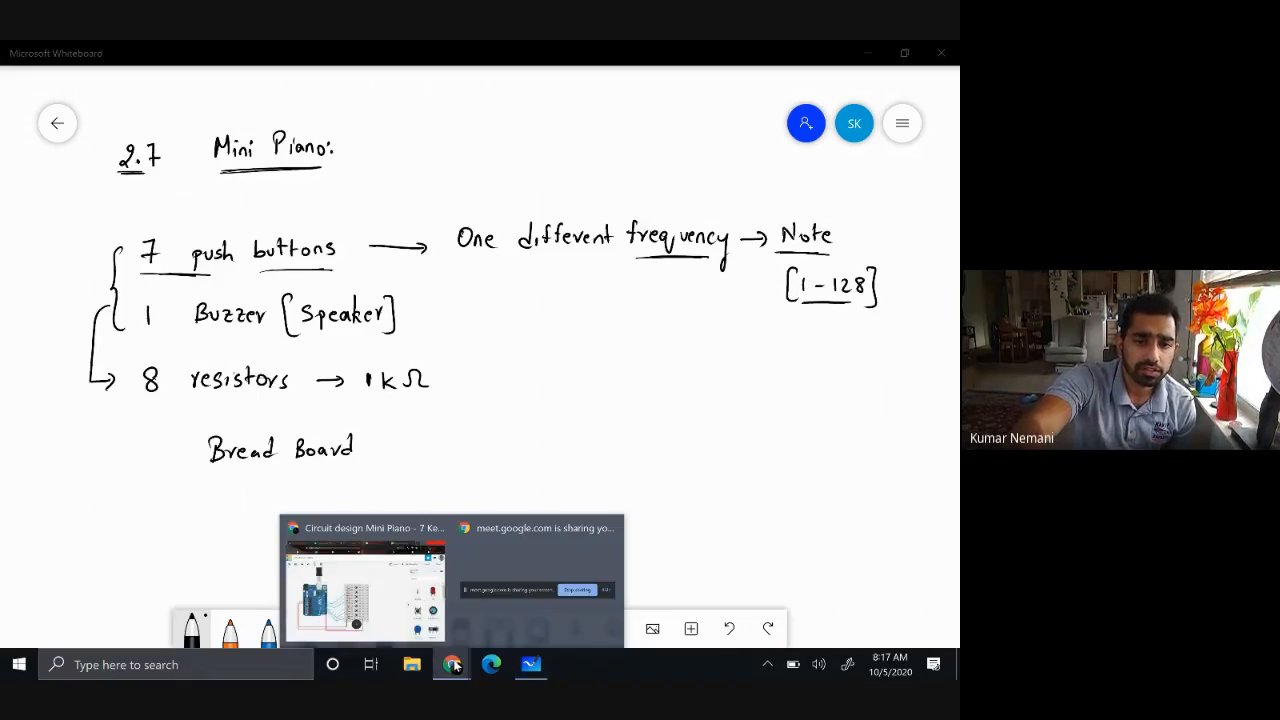
{"action": "left_click", "coordinate": [390, 622]}
{"action": "left_click", "coordinate": [683, 52]}
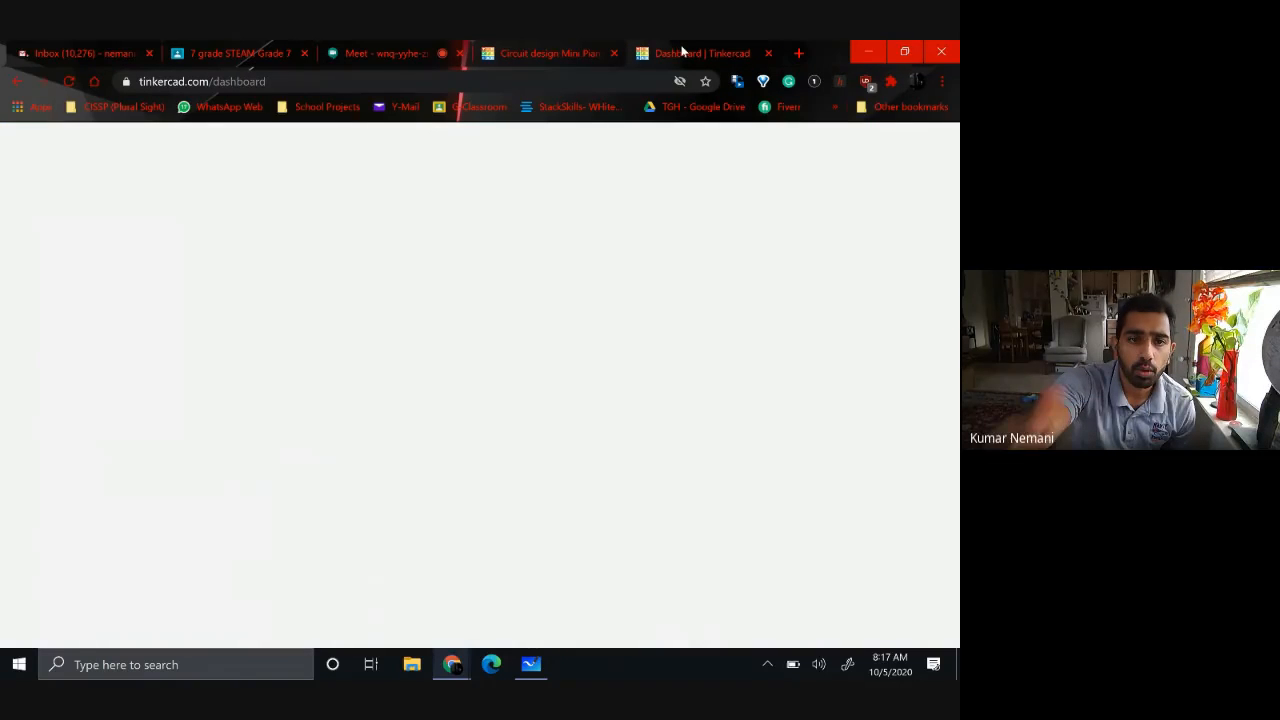
{"action": "left_click", "coordinate": [40, 430]}
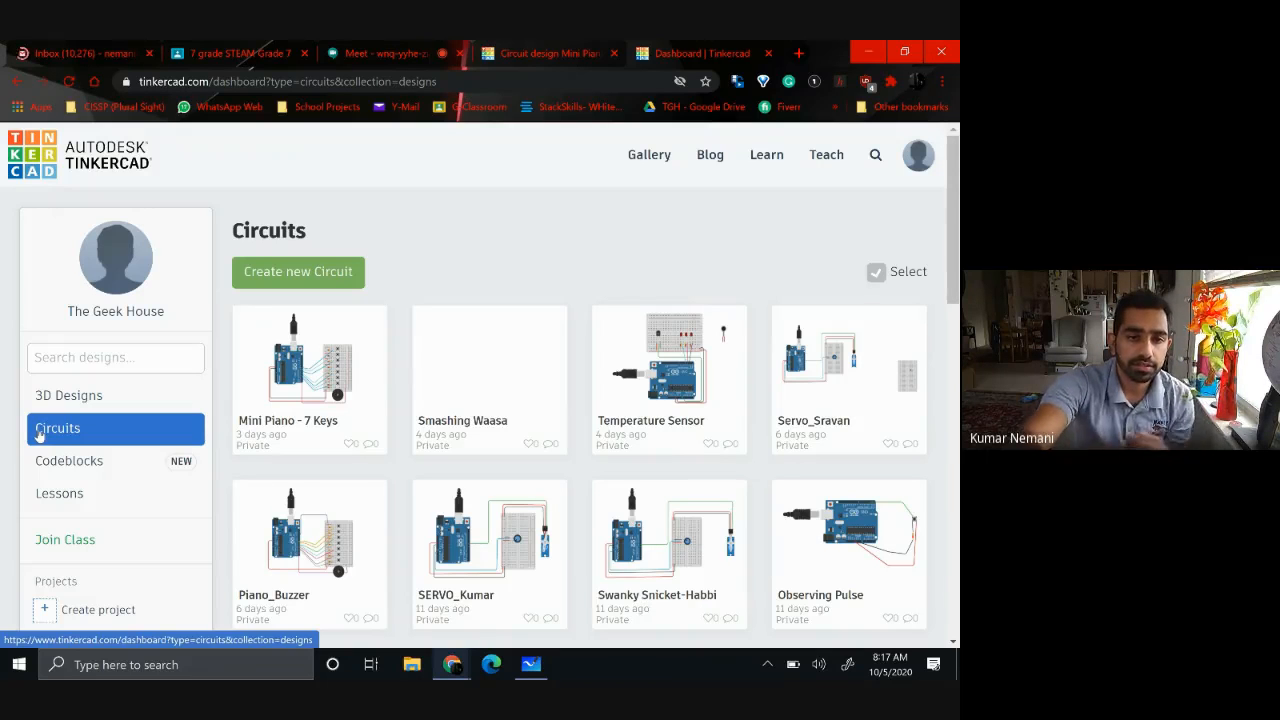
{"action": "left_click", "coordinate": [293, 276]}
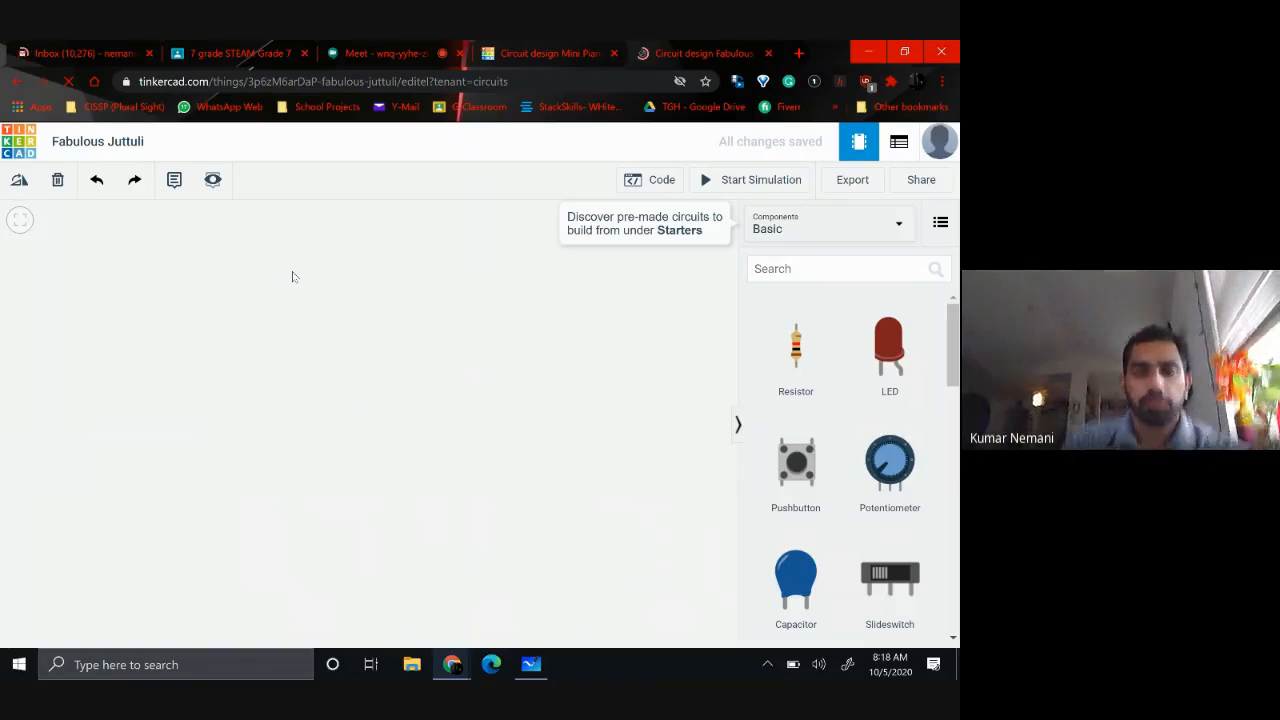
Rename the circuit to "2.7 Mini Piano _" followed by the author's first name
{"action": "left_click", "coordinate": [92, 140]}
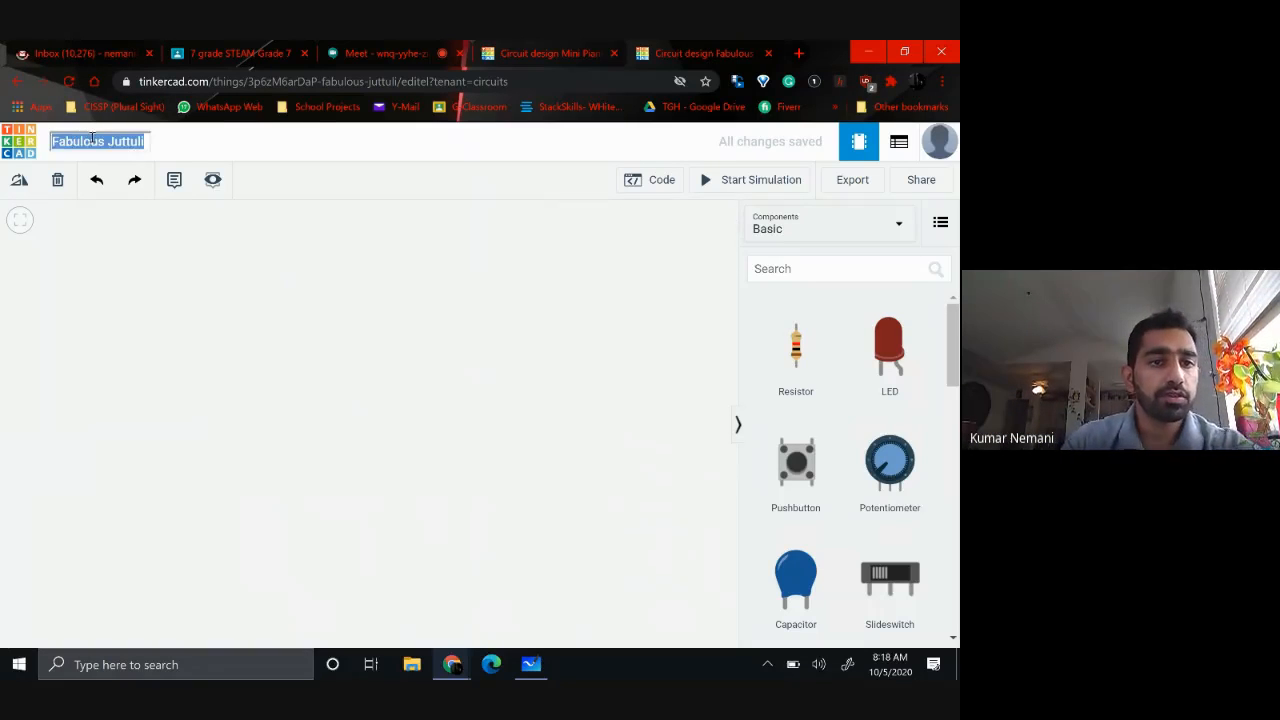
{"action": "type", "text": "2.7"}
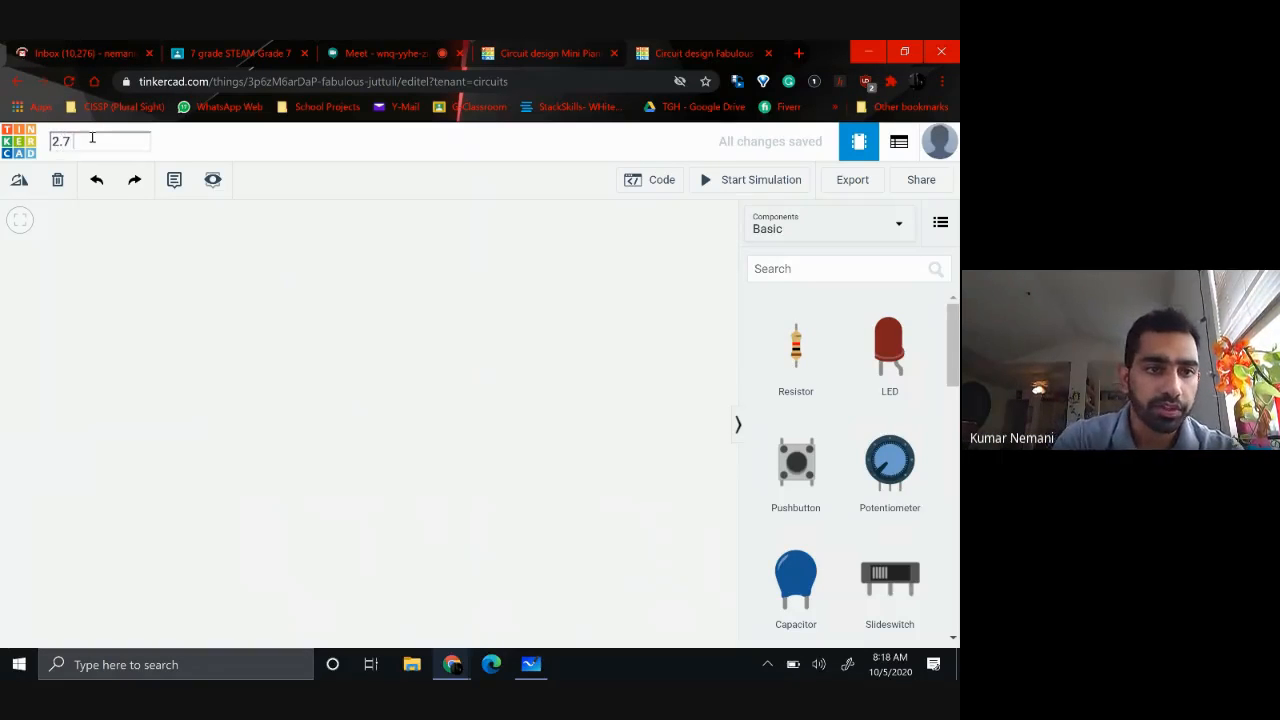
{"action": "type", "text": " Mini"}
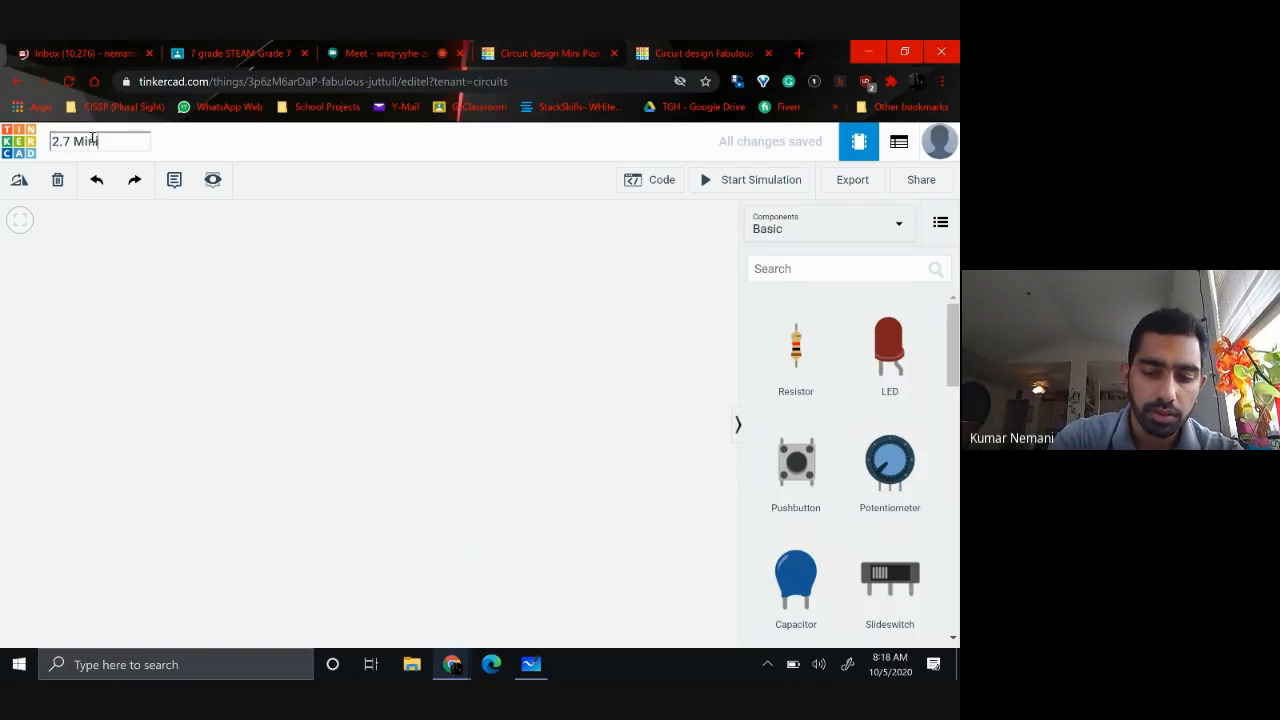
{"action": "type", "text": " Pianio"}
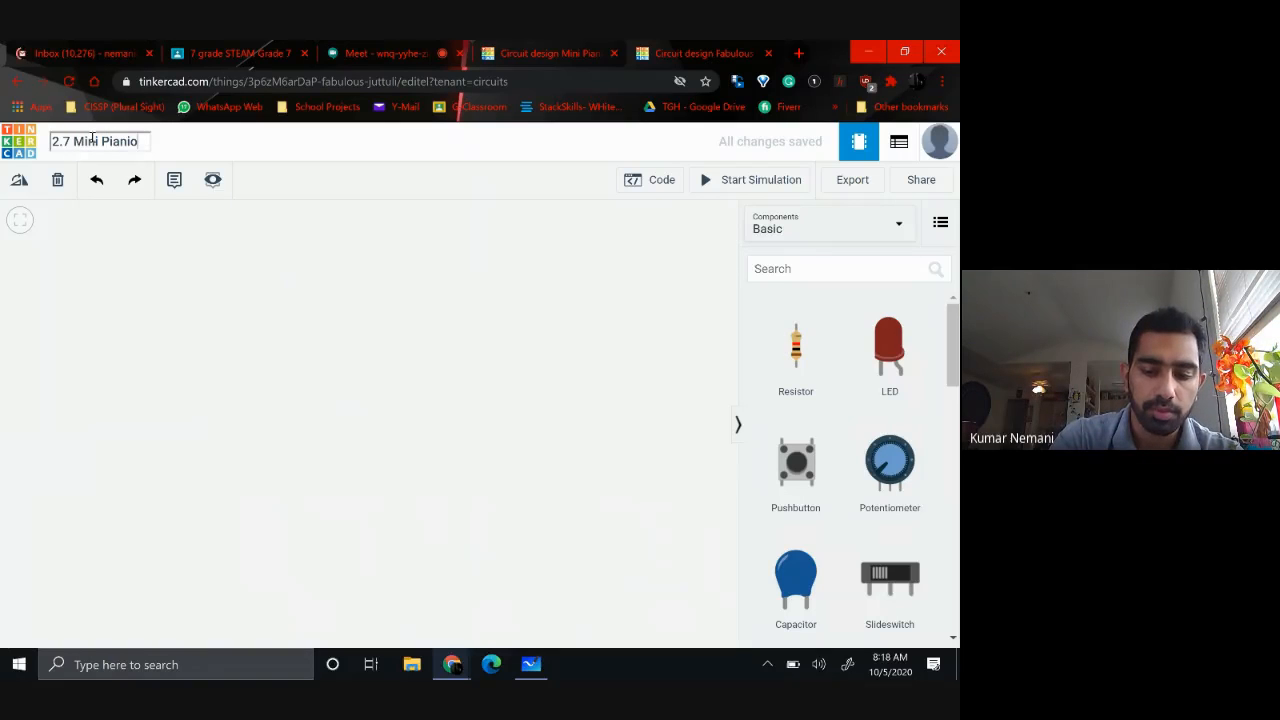
{"action": "key", "text": "BackSpace"}
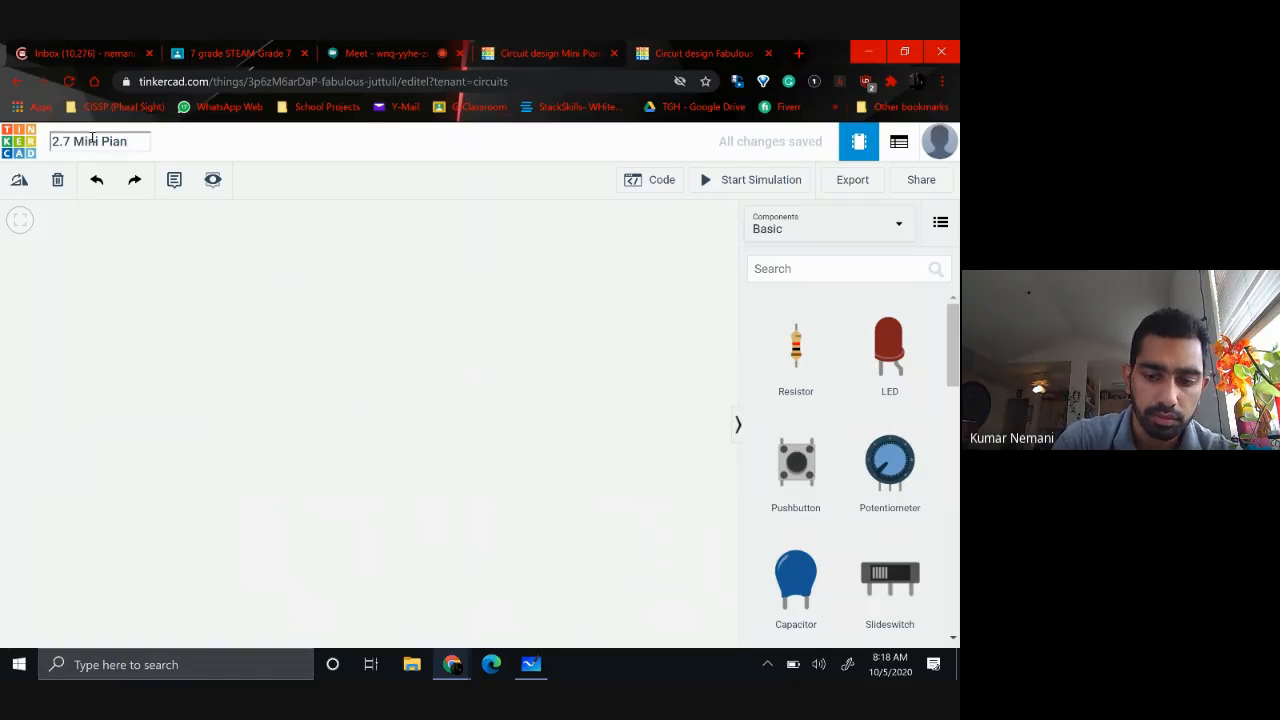
{"action": "type", "text": "_"}
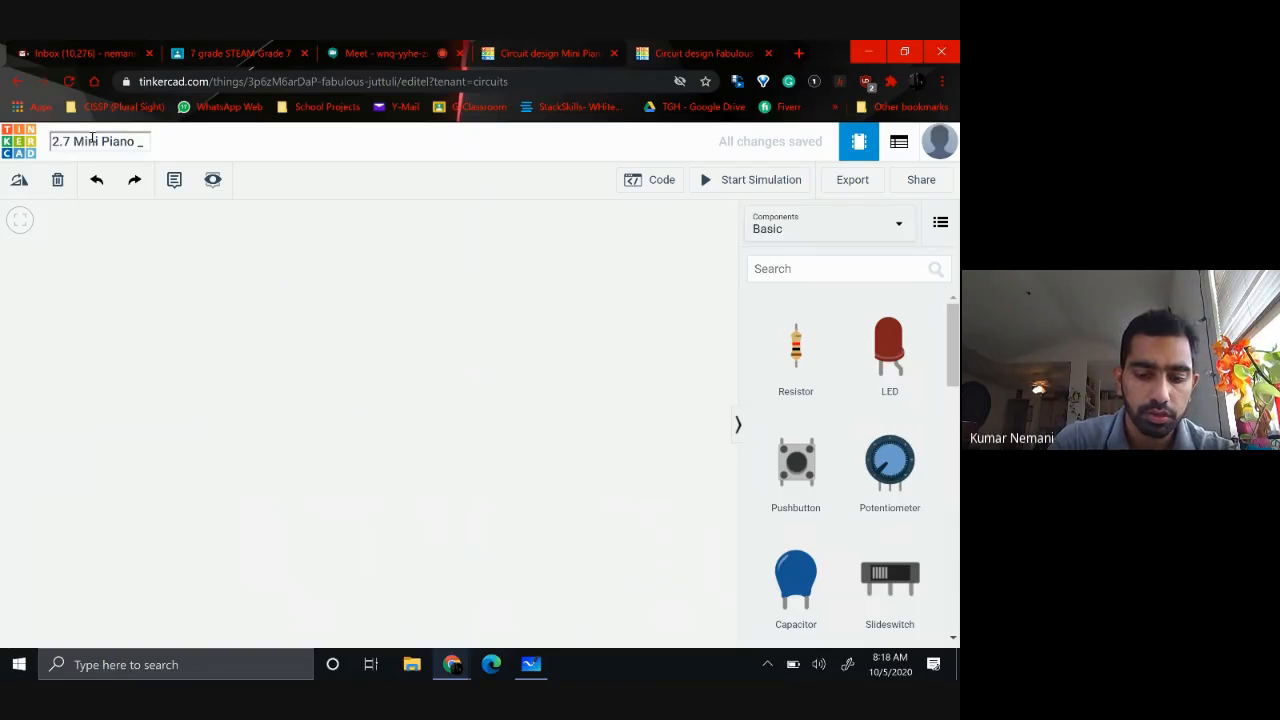
{"action": "type", "text": " Kumar"}
{"action": "left_click", "coordinate": [167, 333]}
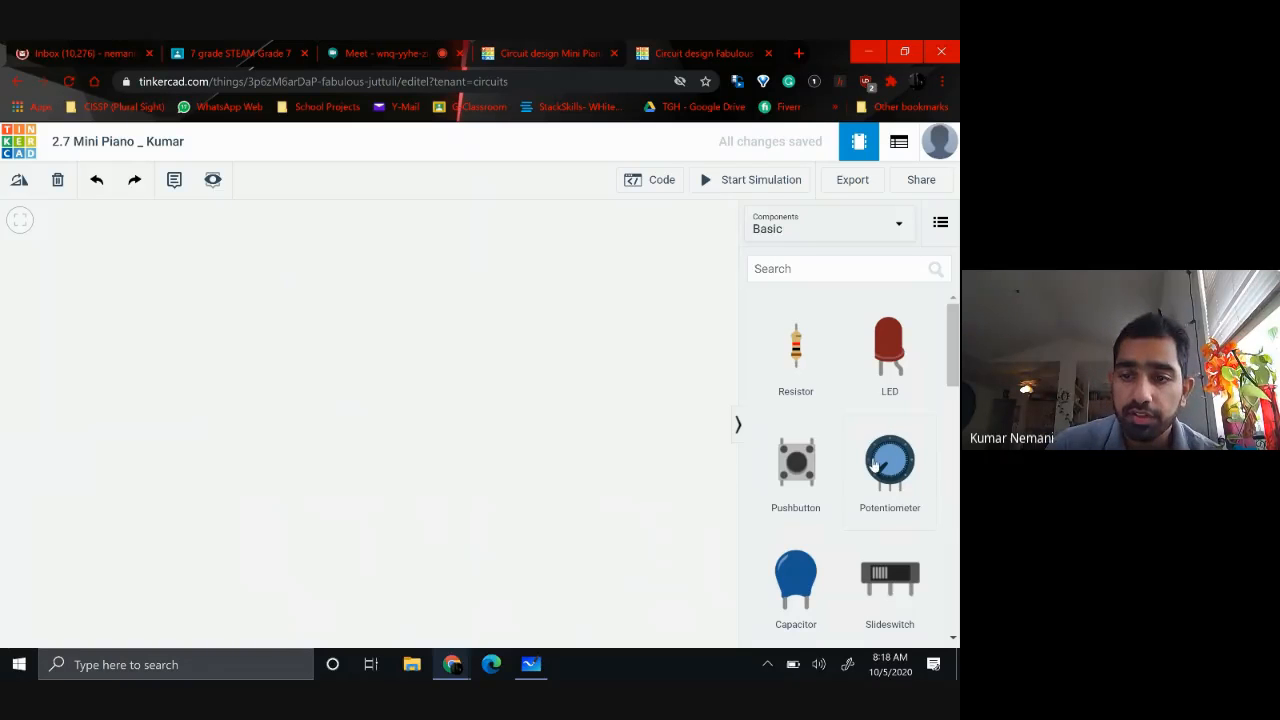
Place an Arduino Uno R3 from the basic components on the empty canvas
{"action": "scroll", "coordinate": [873, 463], "scroll_direction": "down", "scroll_amount": 5}
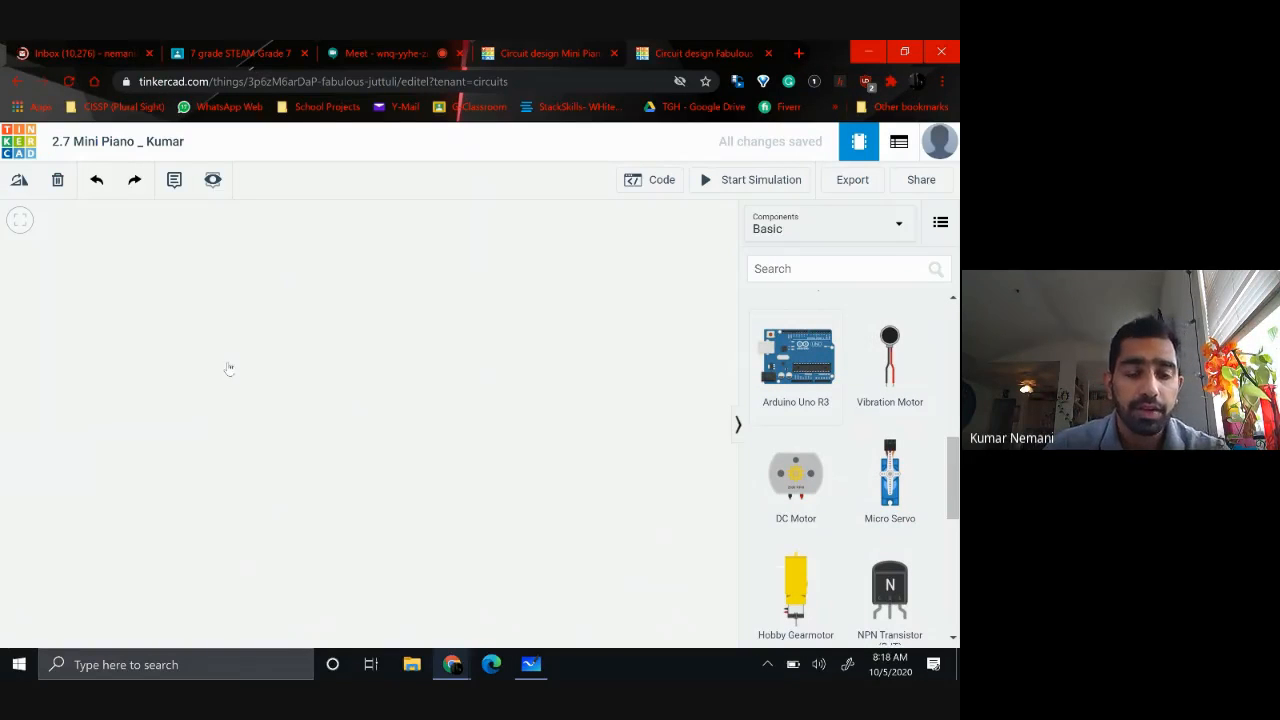
{"action": "left_click", "coordinate": [230, 368]}
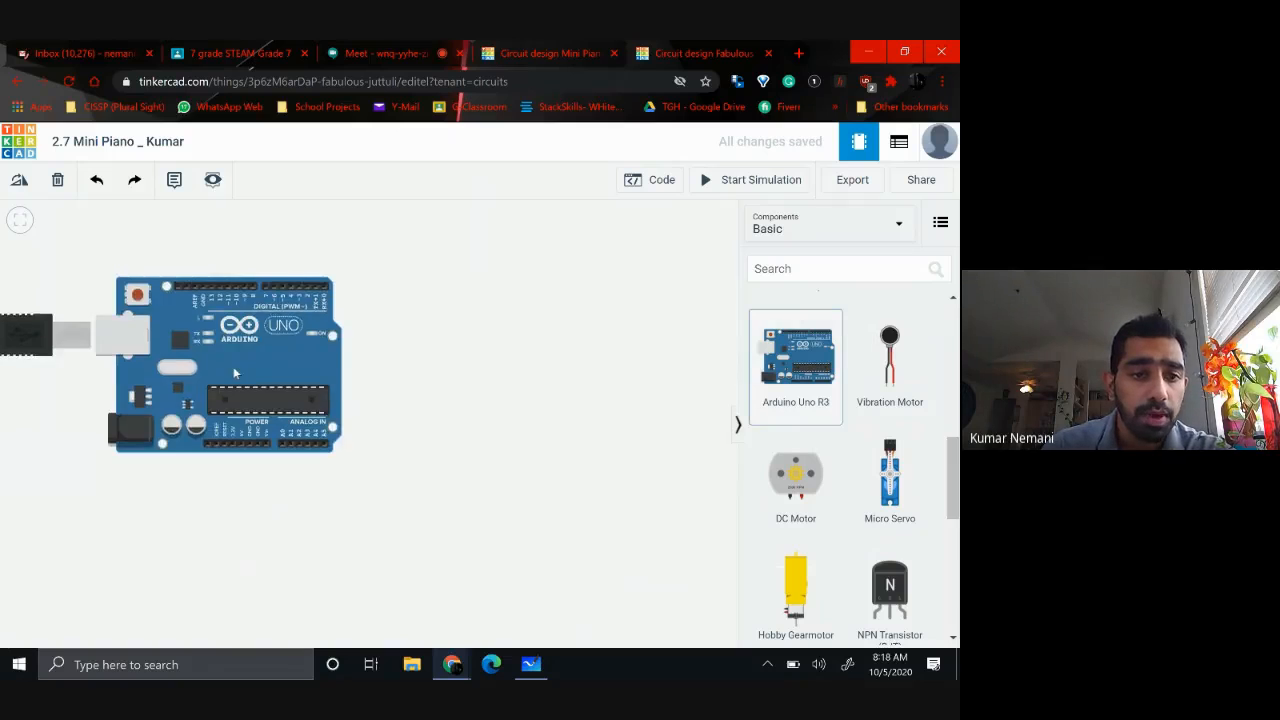
{"action": "left_click", "coordinate": [239, 404]}
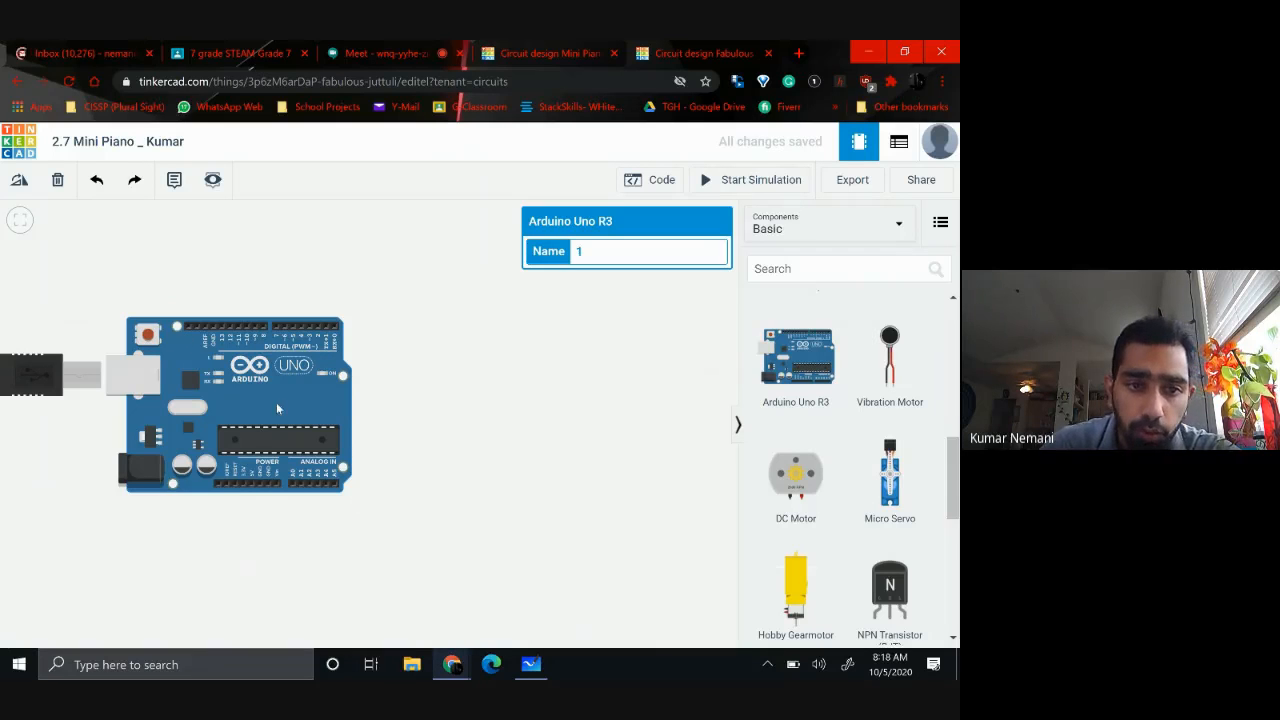
Rotate the Arduino clockwise until its USB connector points up and move it to the left side of the canvas
{"action": "key", "text": "r"}
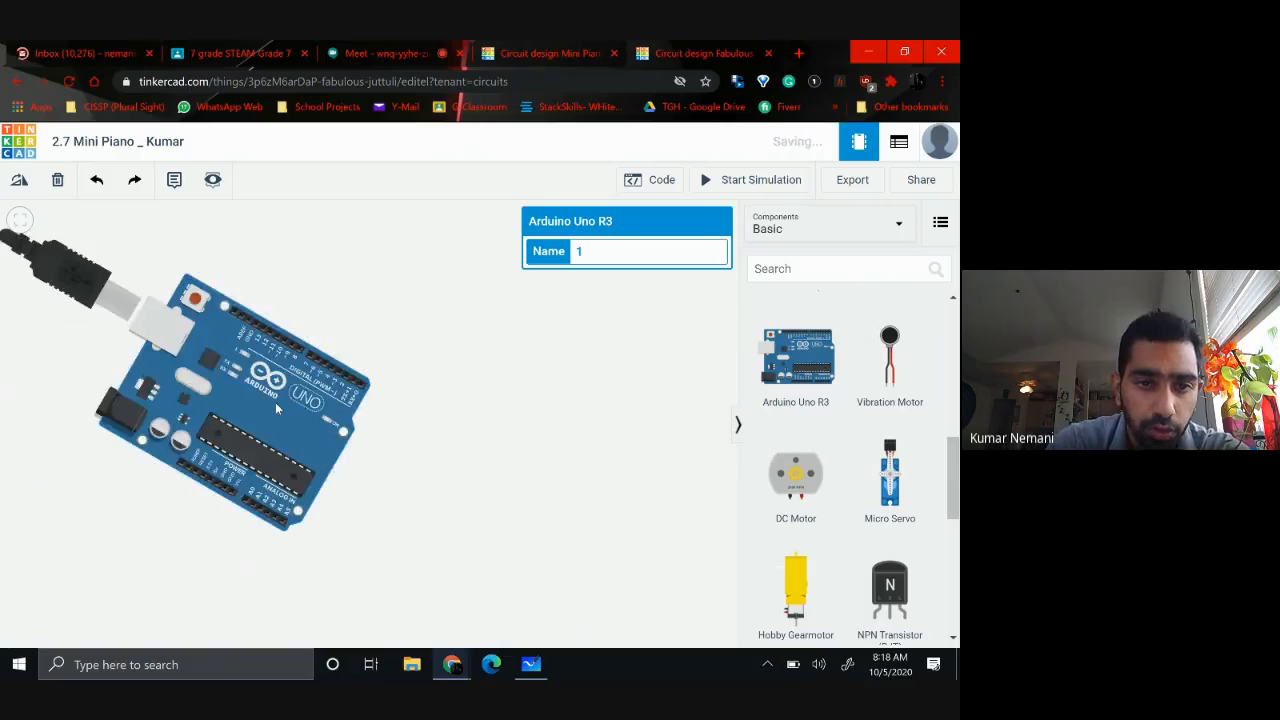
{"action": "key", "text": "r"}
{"action": "key", "text": "r"}
{"action": "key", "text": "r"}
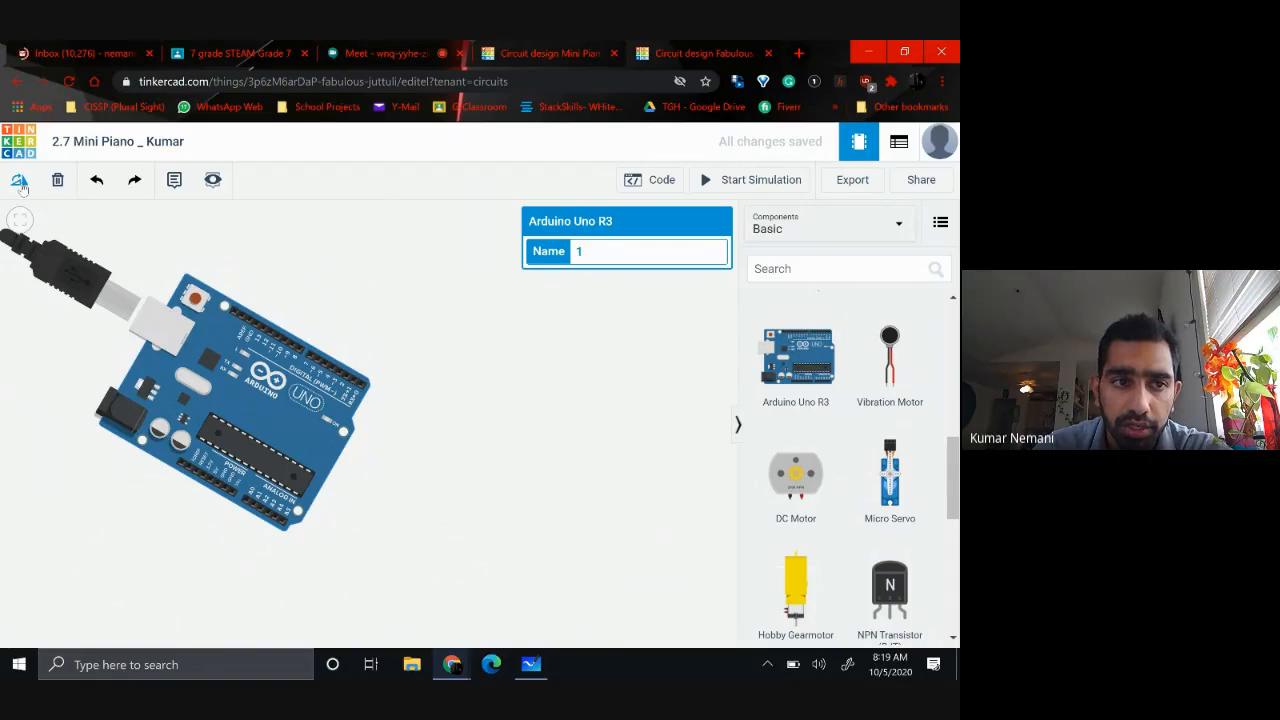
{"action": "left_click", "coordinate": [21, 184]}
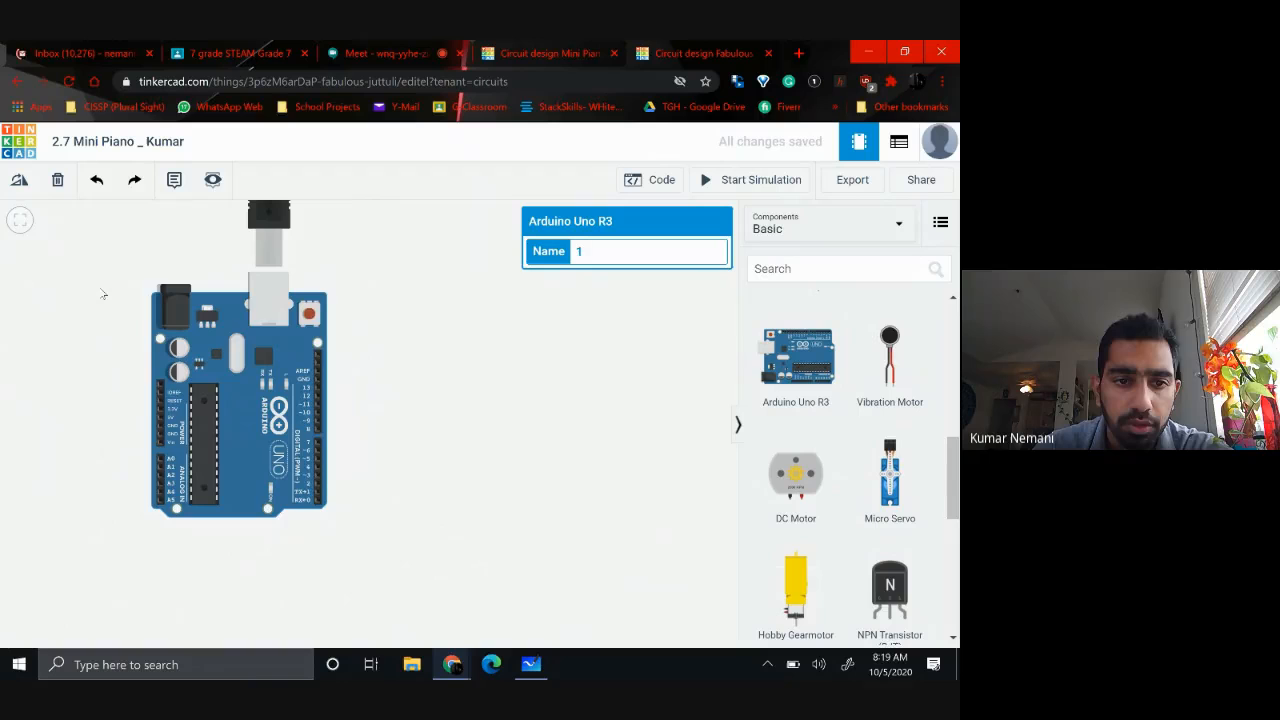
{"action": "left_click_drag", "start_coordinate": [245, 432], "coordinate": [114, 466]}
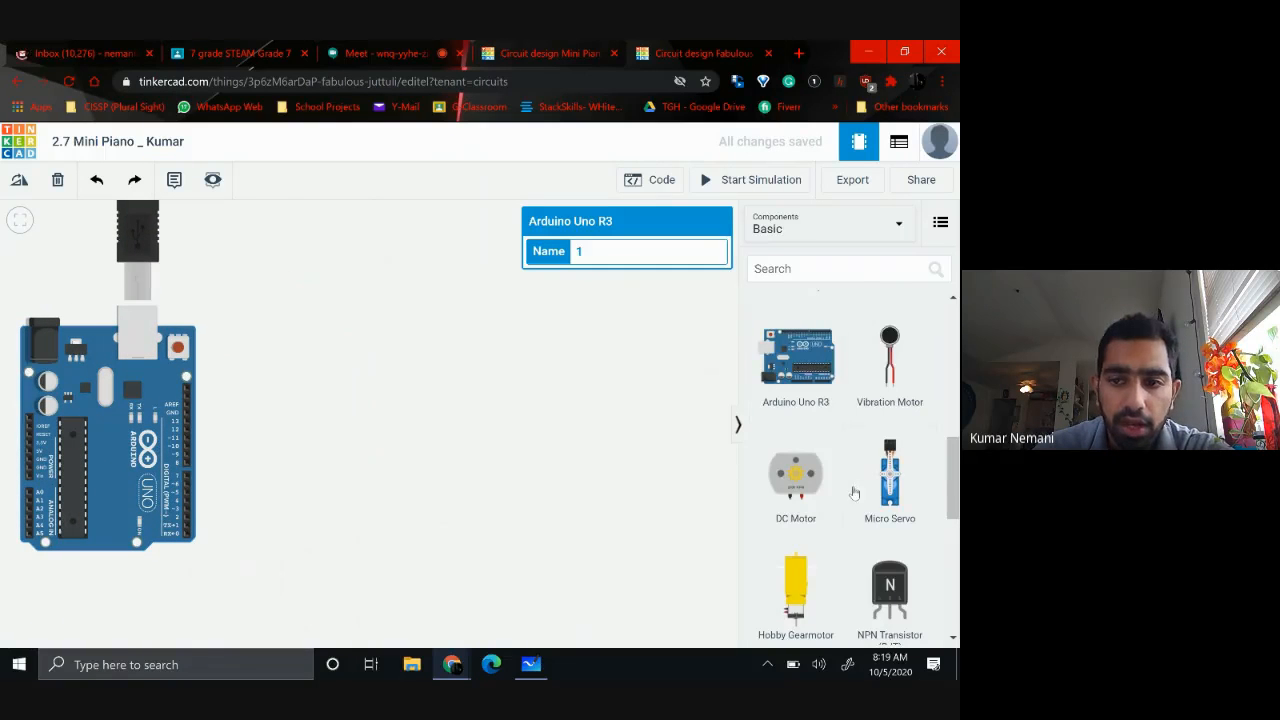
Place a small breadboard beside the Arduino, rotate it to stand vertically and shift it slightly further from the board
{"action": "scroll", "coordinate": [854, 492], "scroll_direction": "down", "scroll_amount": 1}
{"action": "scroll", "coordinate": [854, 492], "scroll_direction": "down", "scroll_amount": 3}
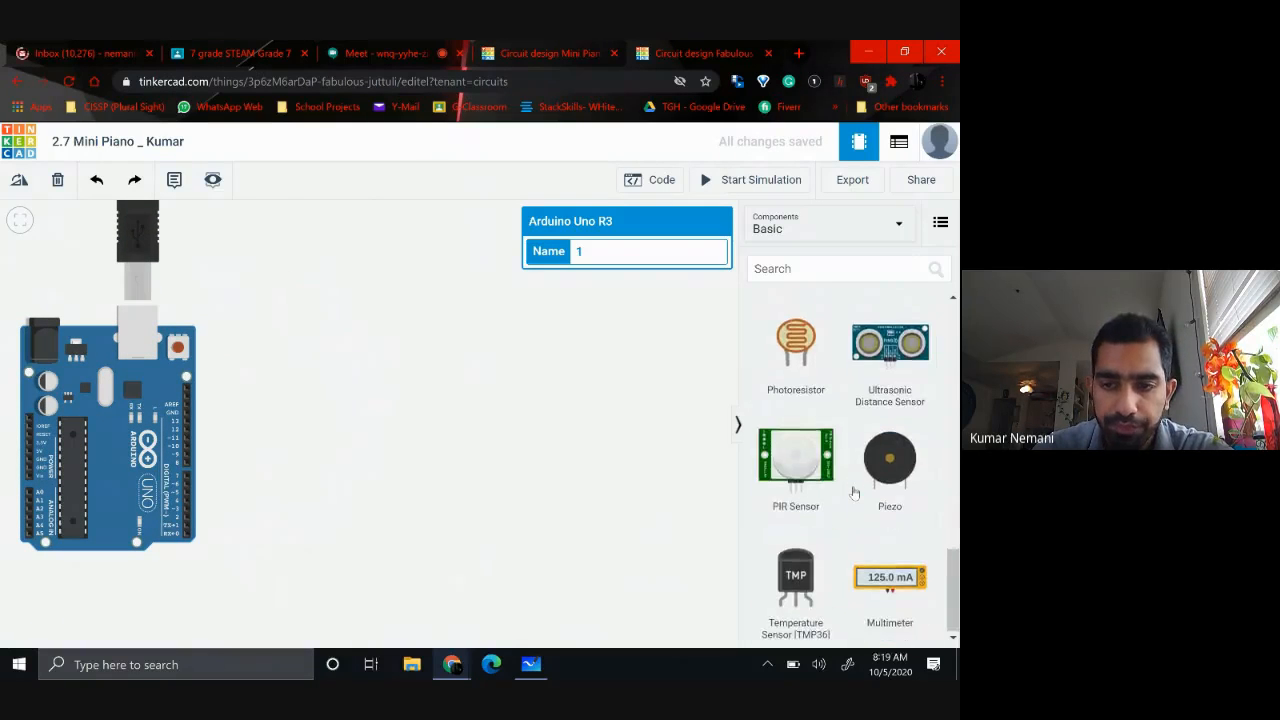
{"action": "scroll", "coordinate": [854, 492], "scroll_direction": "up", "scroll_amount": 7}
{"action": "scroll", "coordinate": [854, 492], "scroll_direction": "down", "scroll_amount": 1}
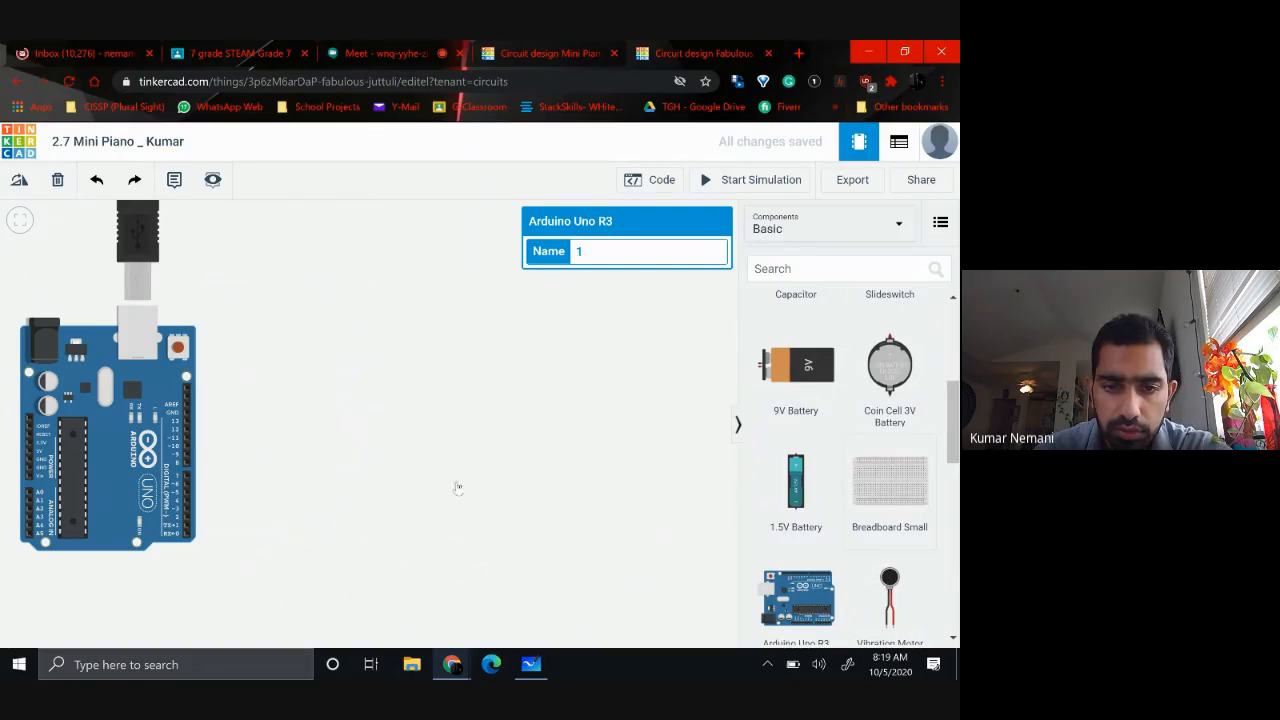
{"action": "left_click", "coordinate": [411, 453]}
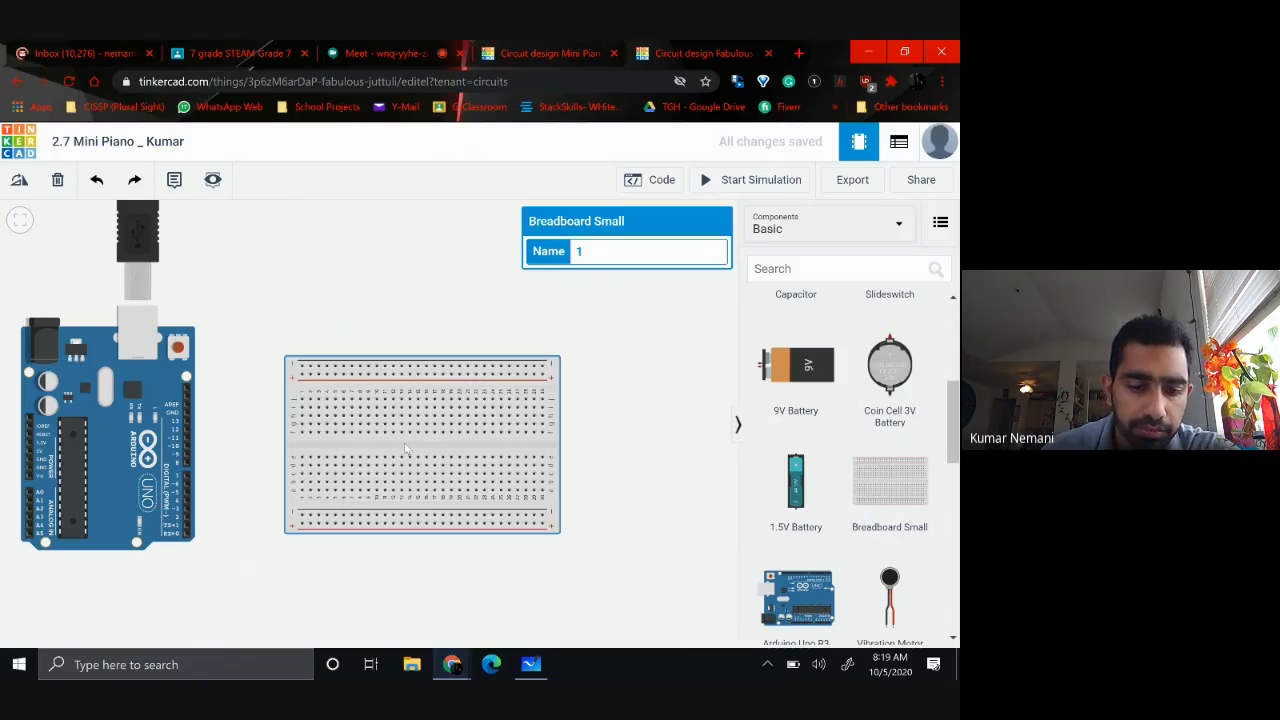
{"action": "key", "text": "r"}
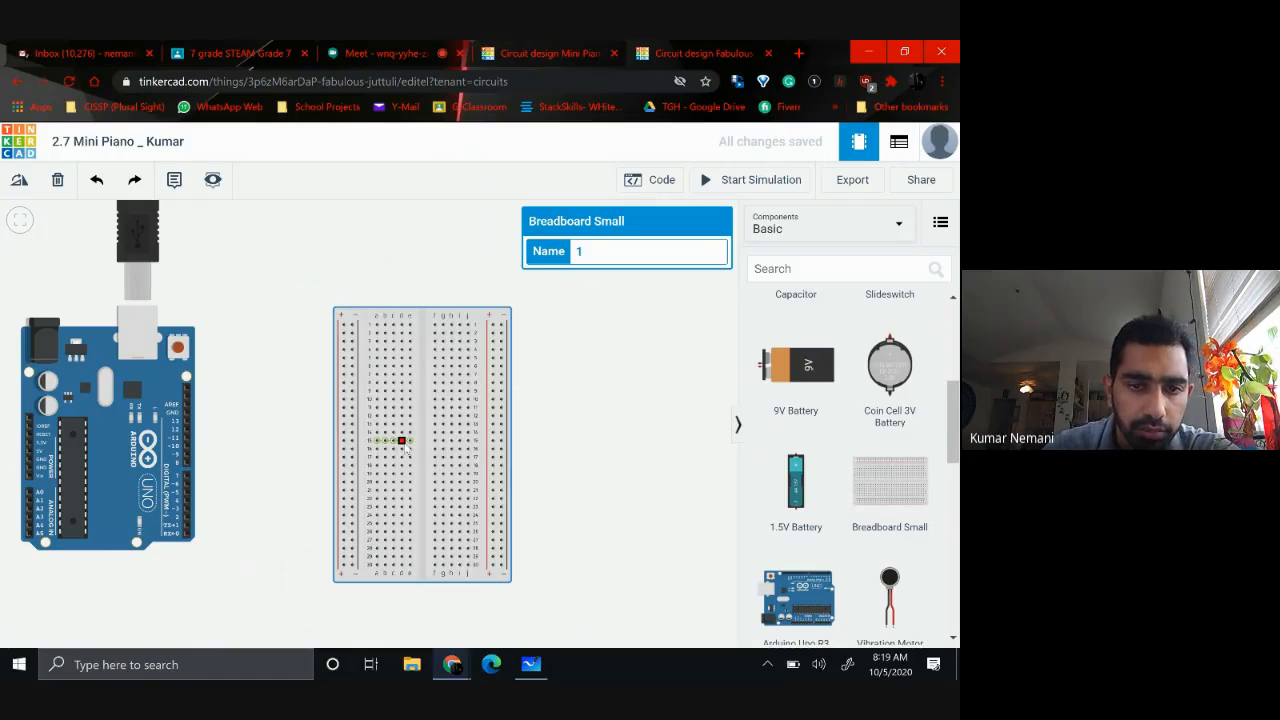
{"action": "left_click_drag", "start_coordinate": [425, 446], "coordinate": [441, 443]}
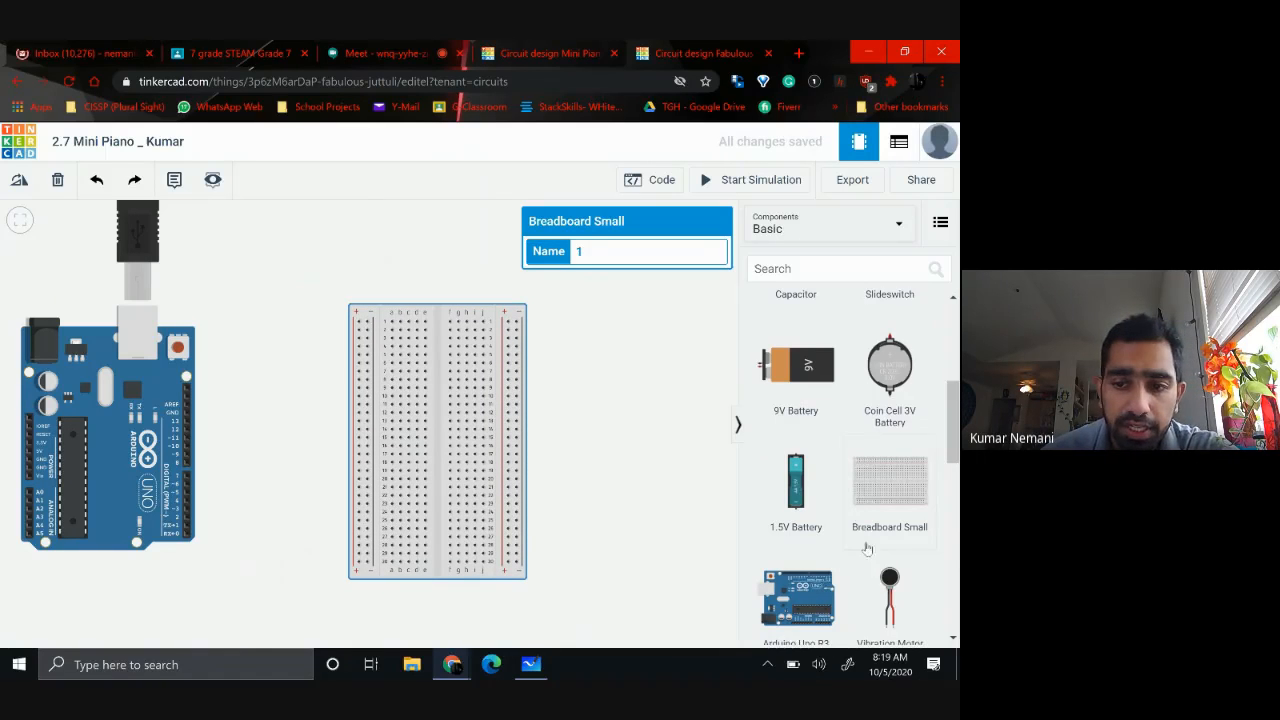
Place a piezo from the basic components and move it to the open canvas beside the breadboard
{"action": "scroll", "coordinate": [866, 551], "scroll_direction": "down", "scroll_amount": 5}
{"action": "scroll", "coordinate": [866, 551], "scroll_direction": "down", "scroll_amount": 2}
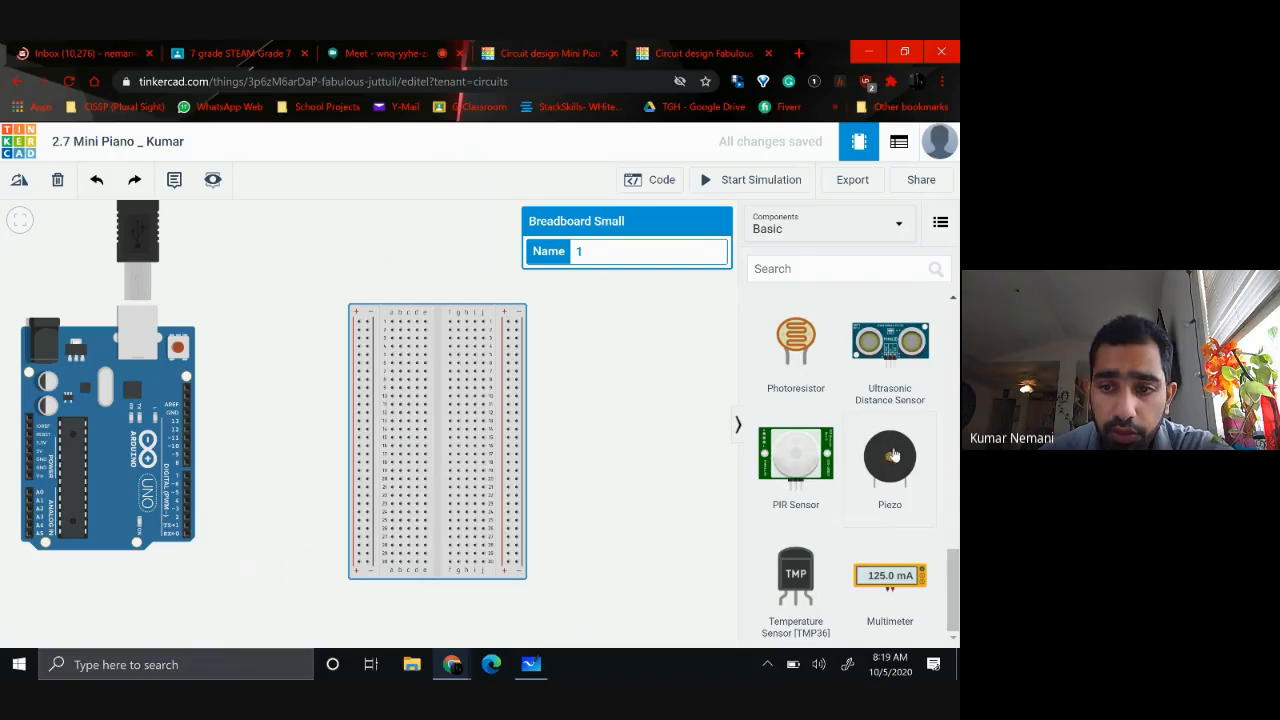
{"action": "left_click_drag", "start_coordinate": [890, 458], "coordinate": [447, 542]}
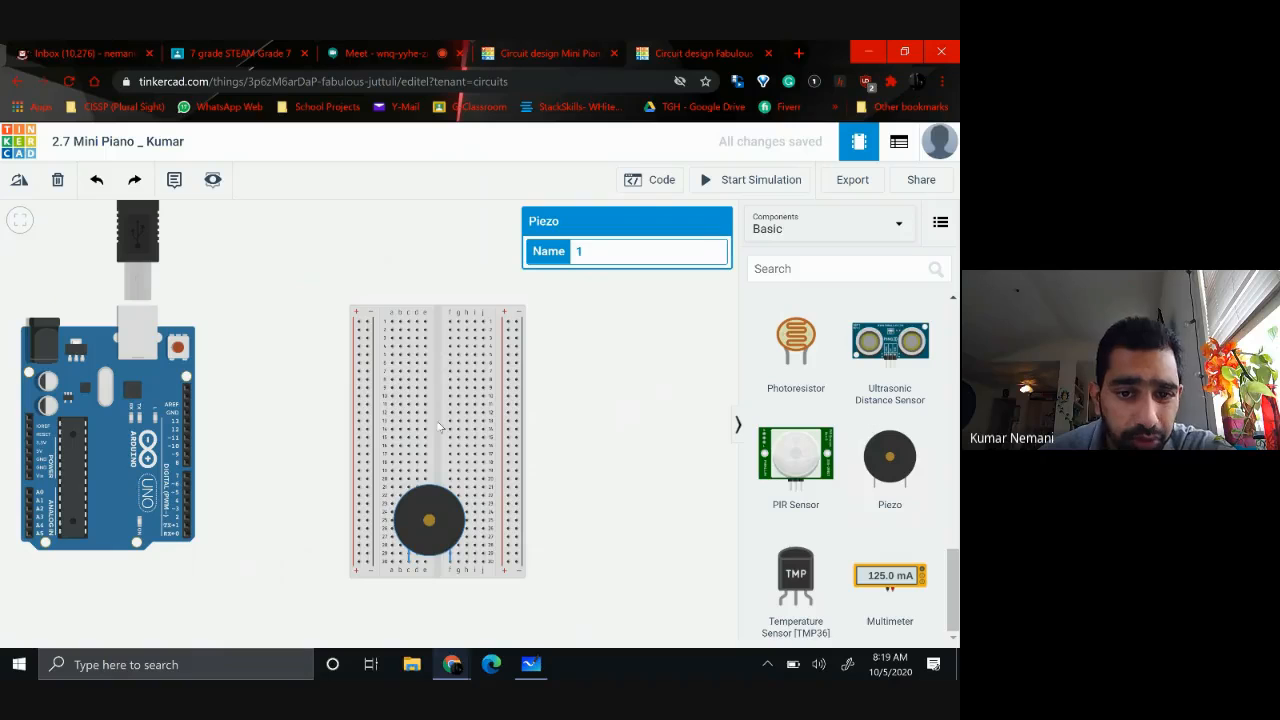
{"action": "left_click_drag", "start_coordinate": [452, 534], "coordinate": [624, 457]}
Rotate the piezo until its pins point up and seat them near the breadboard's lower end, across the center gap
{"action": "key", "text": "r"}
{"action": "key", "text": "r"}
{"action": "key", "text": "r"}
{"action": "key", "text": "r"}
{"action": "key", "text": "r"}
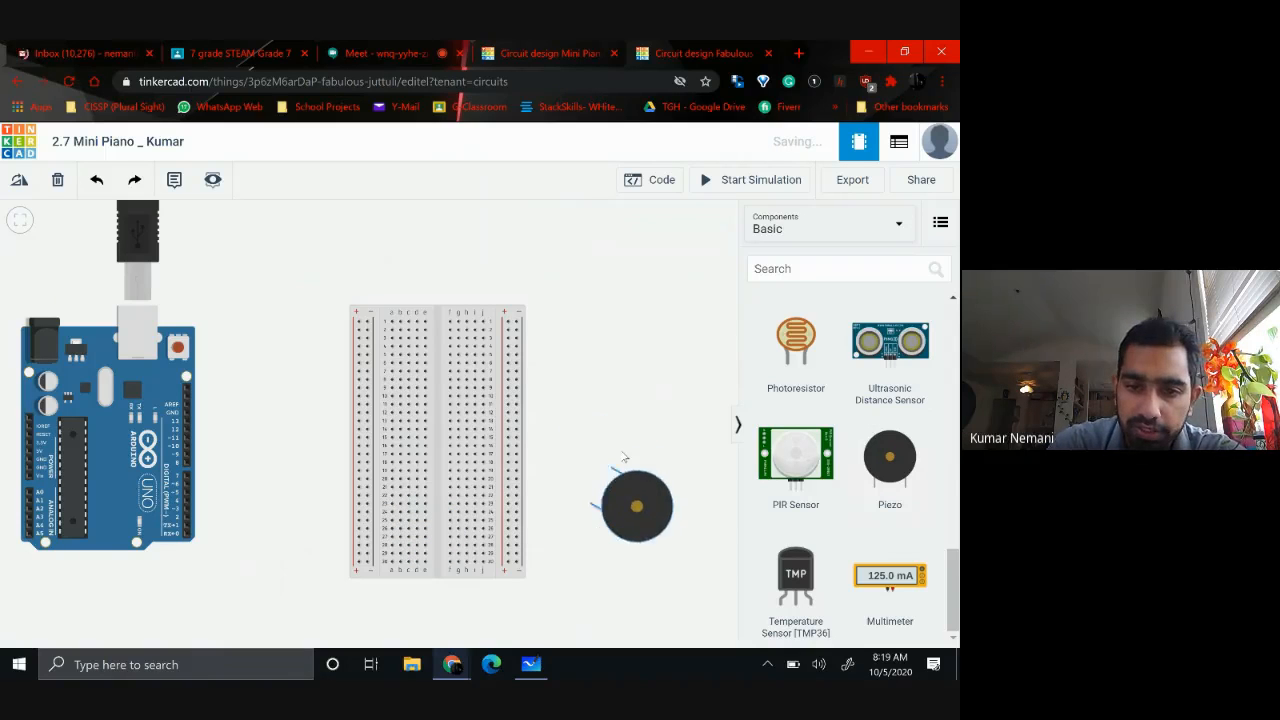
{"action": "key", "text": "r"}
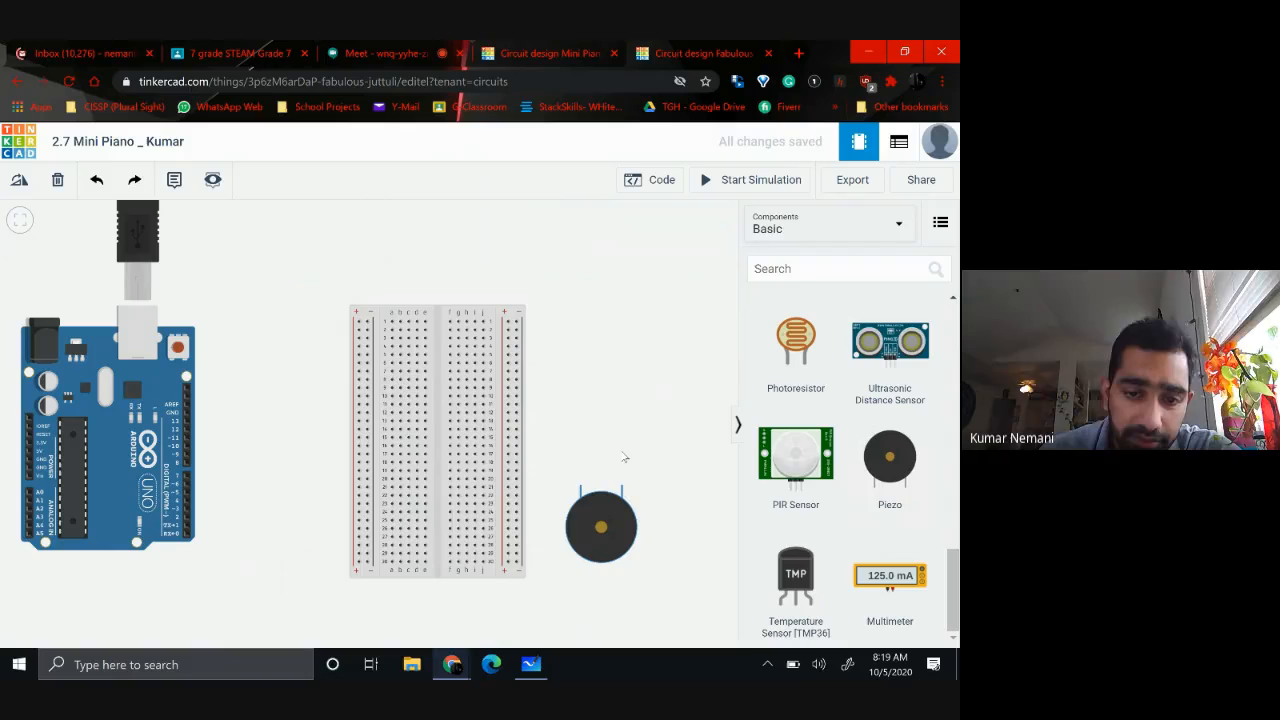
{"action": "left_click_drag", "start_coordinate": [593, 551], "coordinate": [431, 620]}
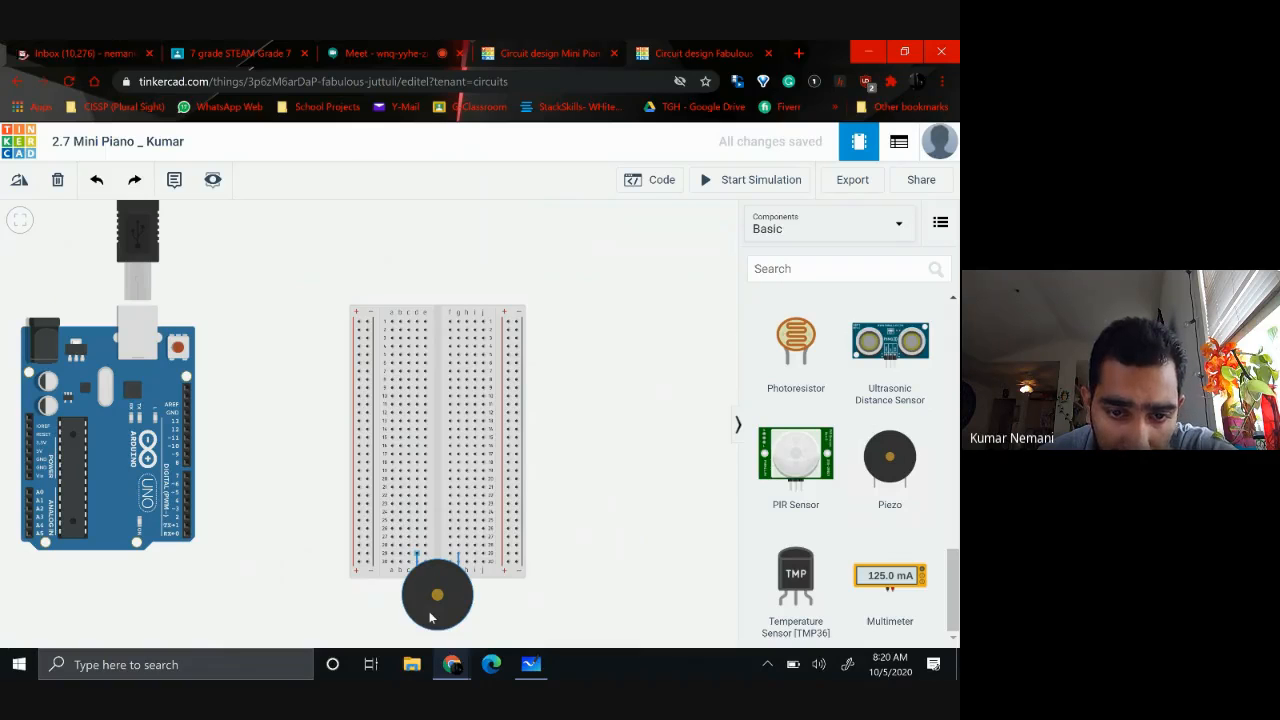
{"action": "left_click_drag", "start_coordinate": [431, 617], "coordinate": [432, 614]}
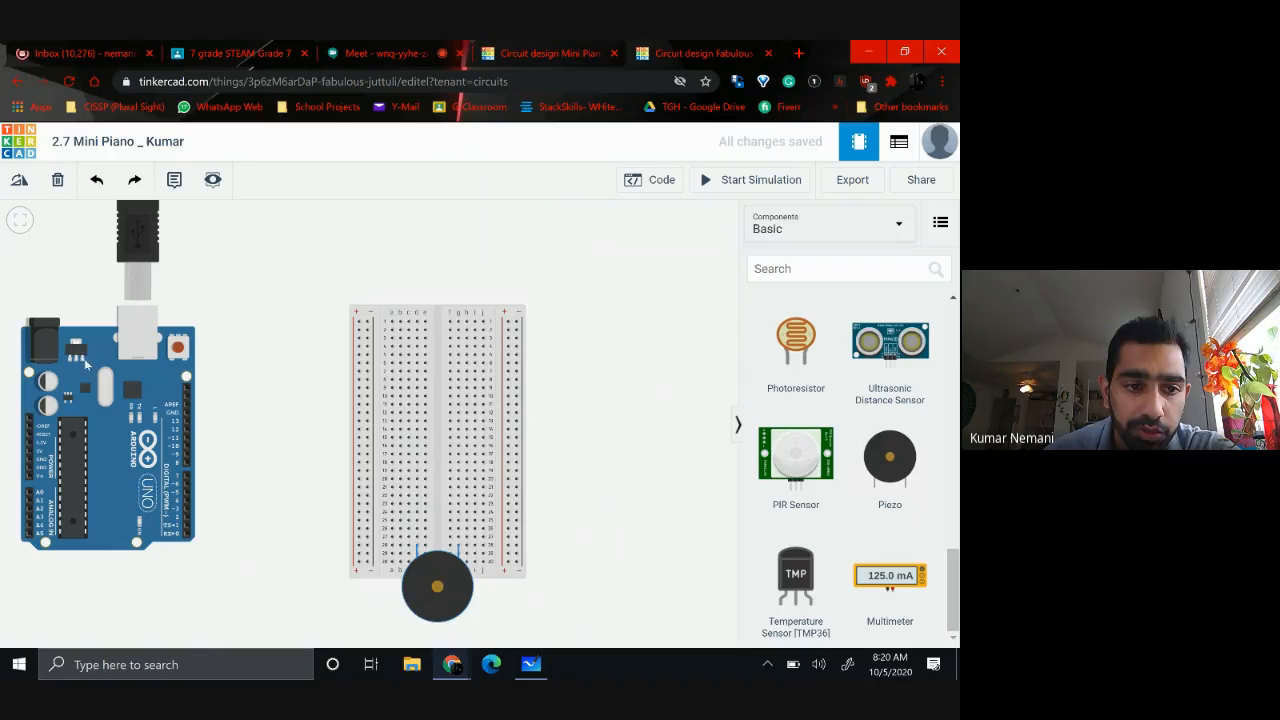
Wire the Arduino's 5V pin around the board to the lowest hole of the breadboard's nearest positive rail, coloring the wire red
{"action": "left_click", "coordinate": [28, 451]}
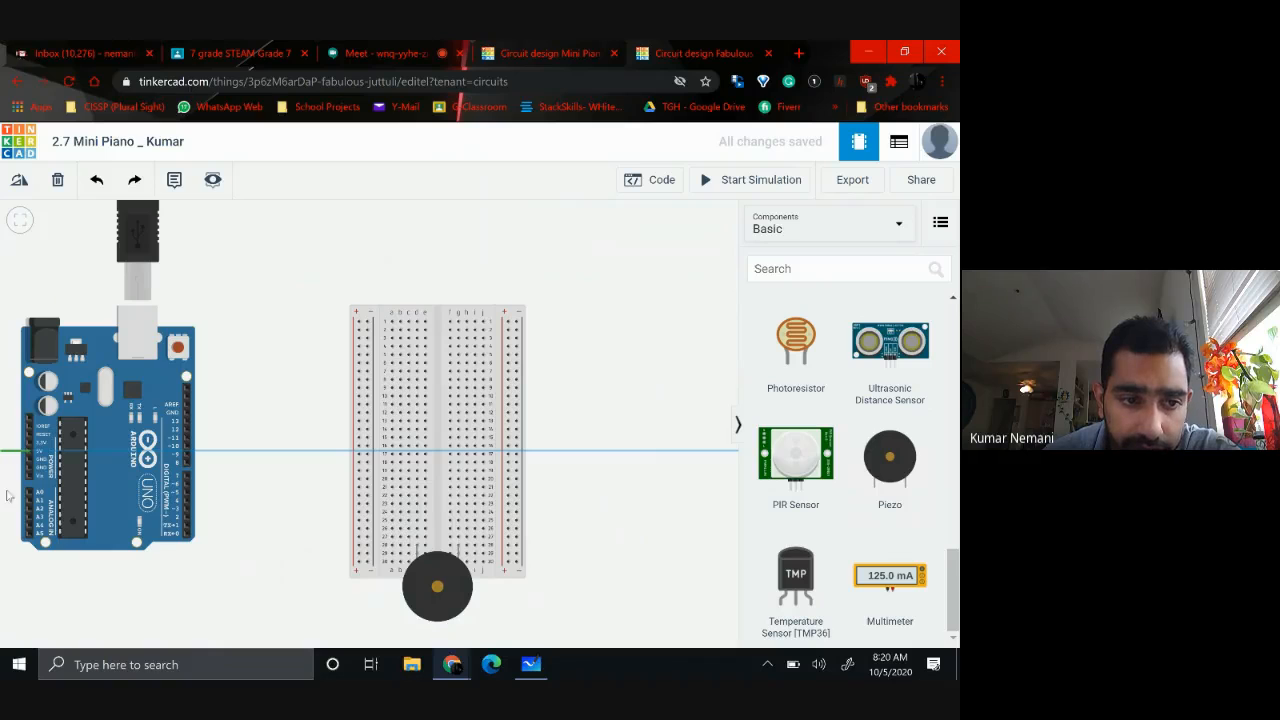
{"action": "left_click", "coordinate": [4, 454]}
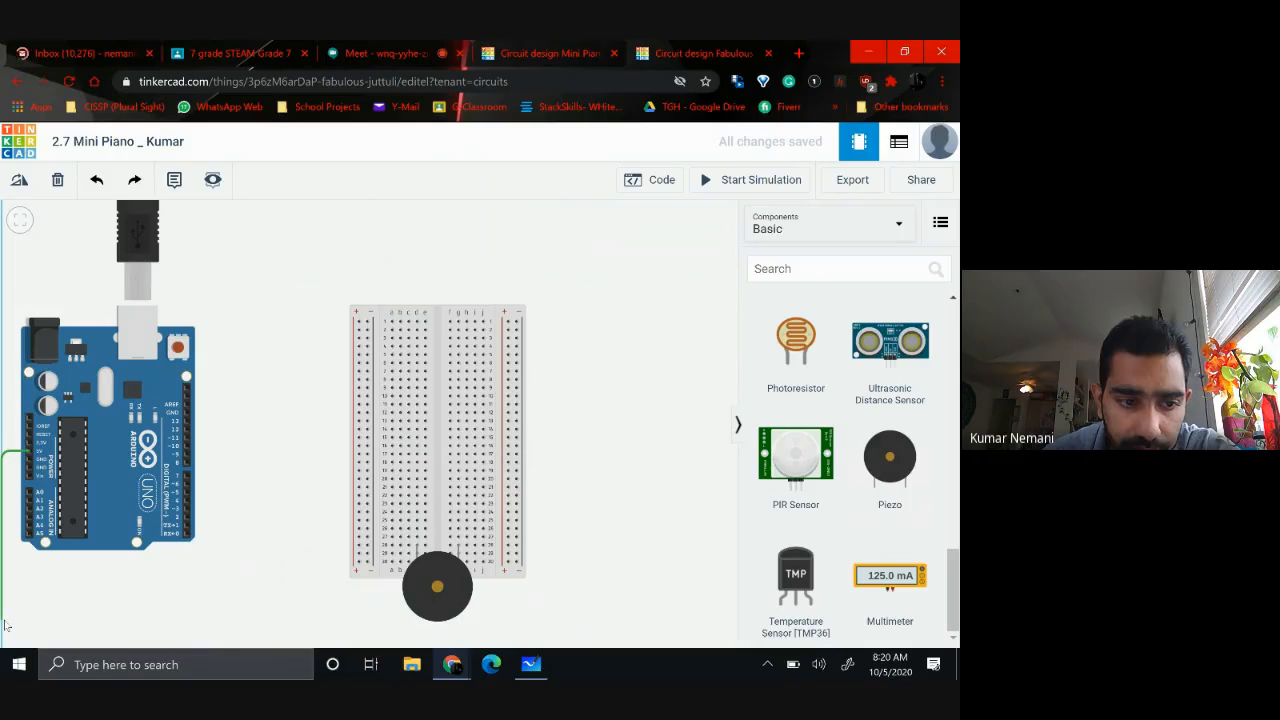
{"action": "left_click", "coordinate": [4, 624]}
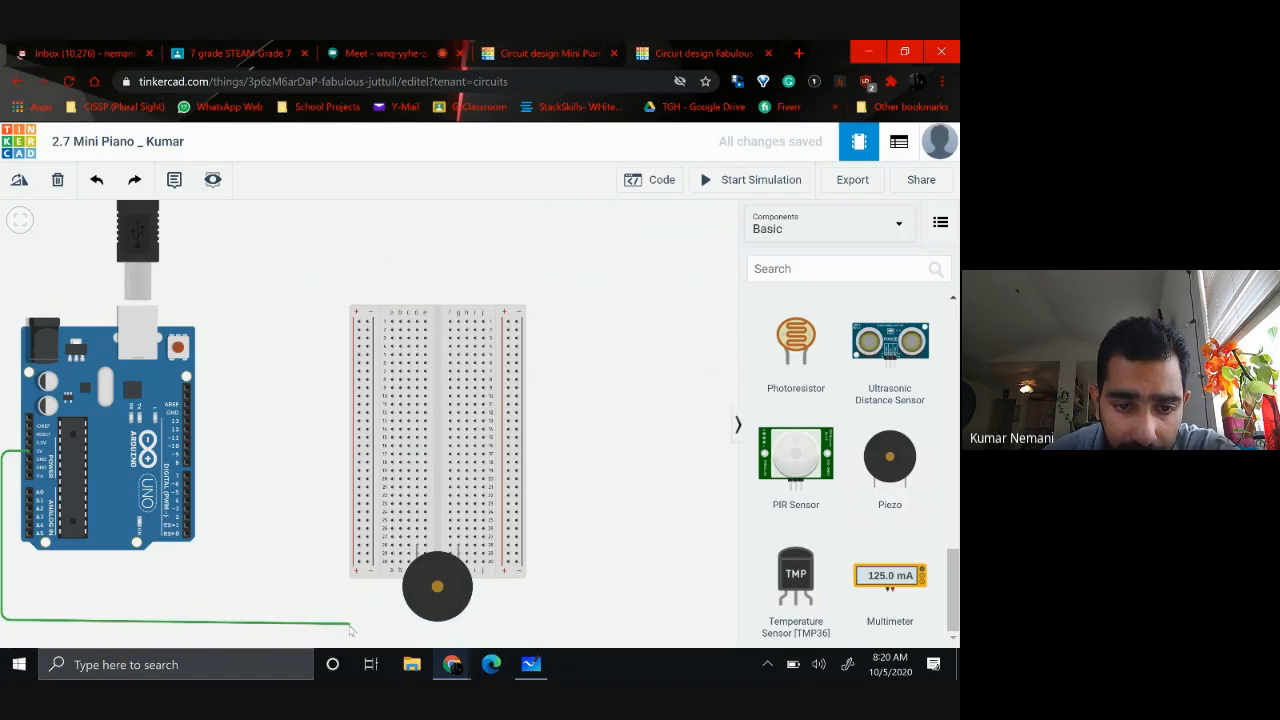
{"action": "left_click", "coordinate": [356, 620]}
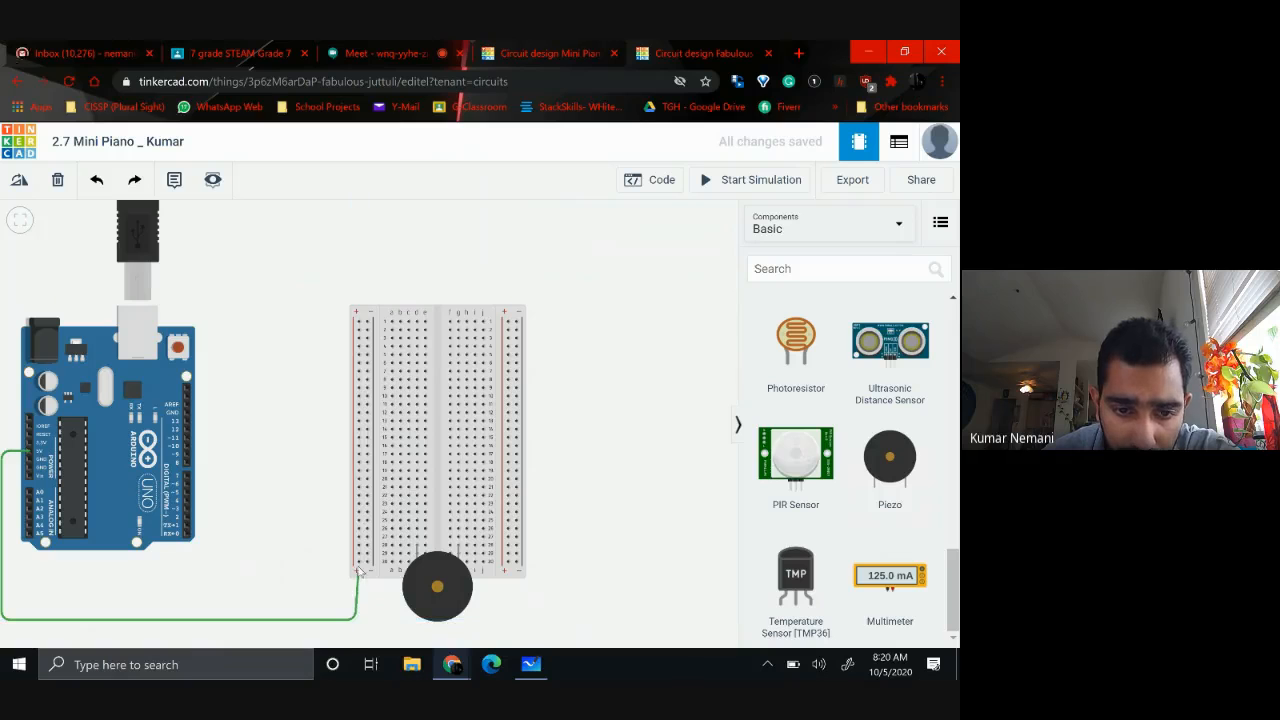
{"action": "left_click", "coordinate": [358, 563]}
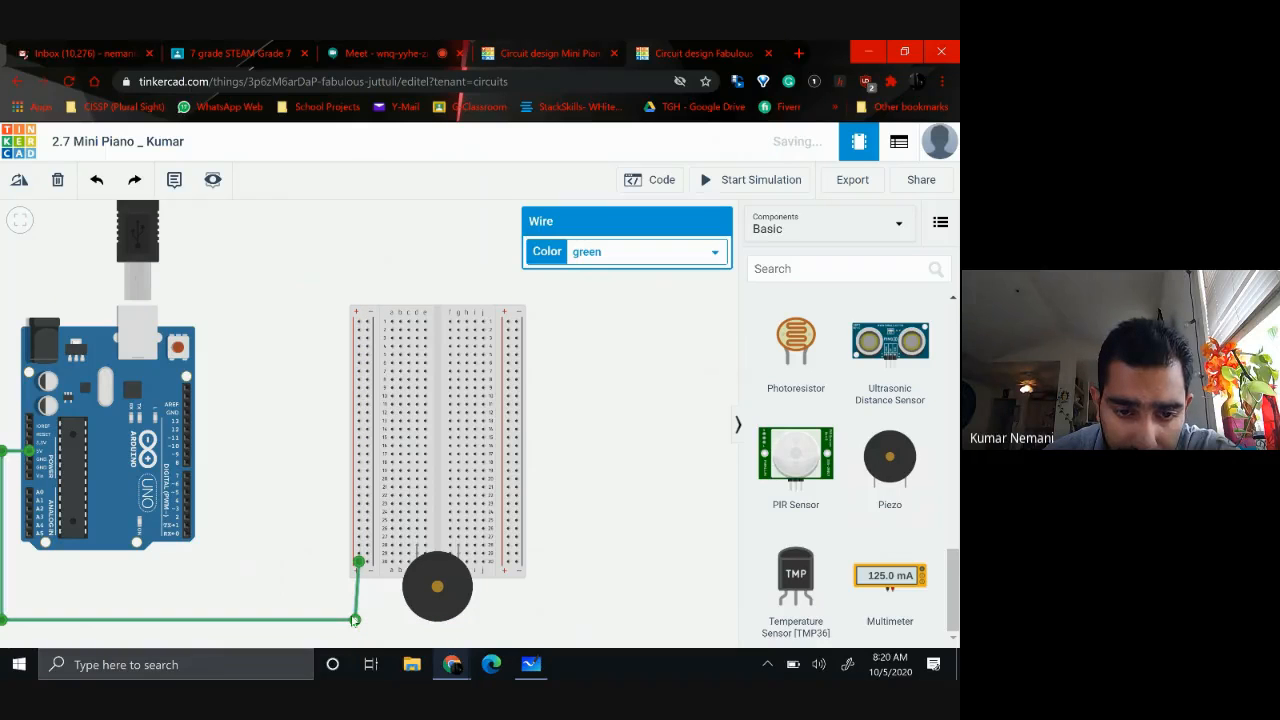
{"action": "left_click_drag", "start_coordinate": [355, 622], "coordinate": [359, 620]}
{"action": "left_click", "coordinate": [642, 254]}
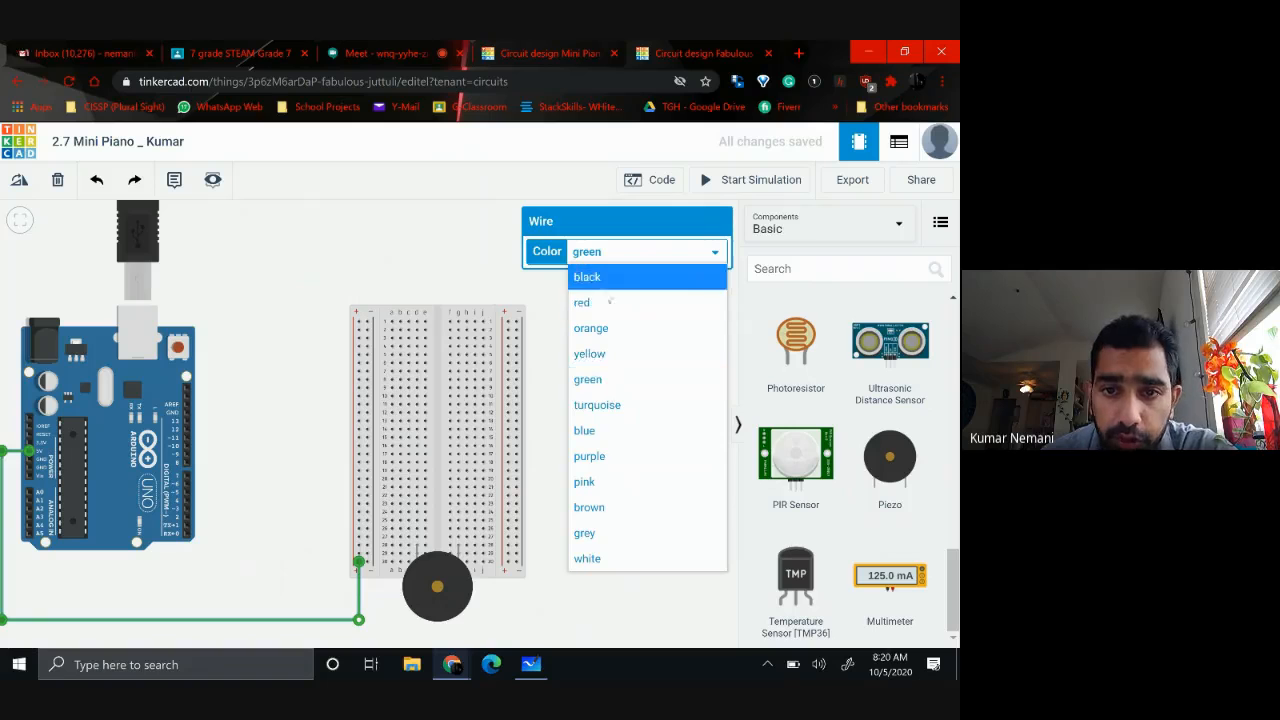
{"action": "left_click", "coordinate": [596, 302]}
{"action": "left_click", "coordinate": [575, 508]}
Wire the Arduino's GND pin below the red wire to the lowest hole of the adjacent negative rail, coloring it black
{"action": "left_click_drag", "start_coordinate": [575, 508], "coordinate": [612, 507]}
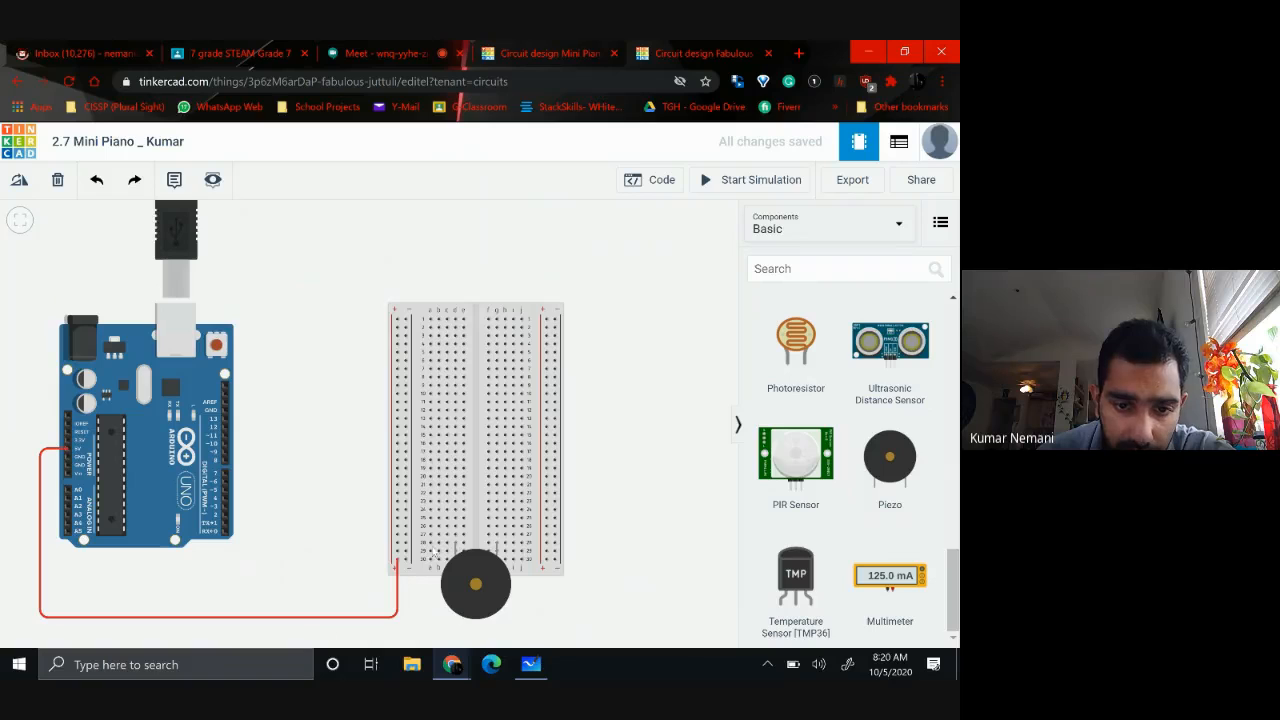
{"action": "left_click", "coordinate": [66, 466]}
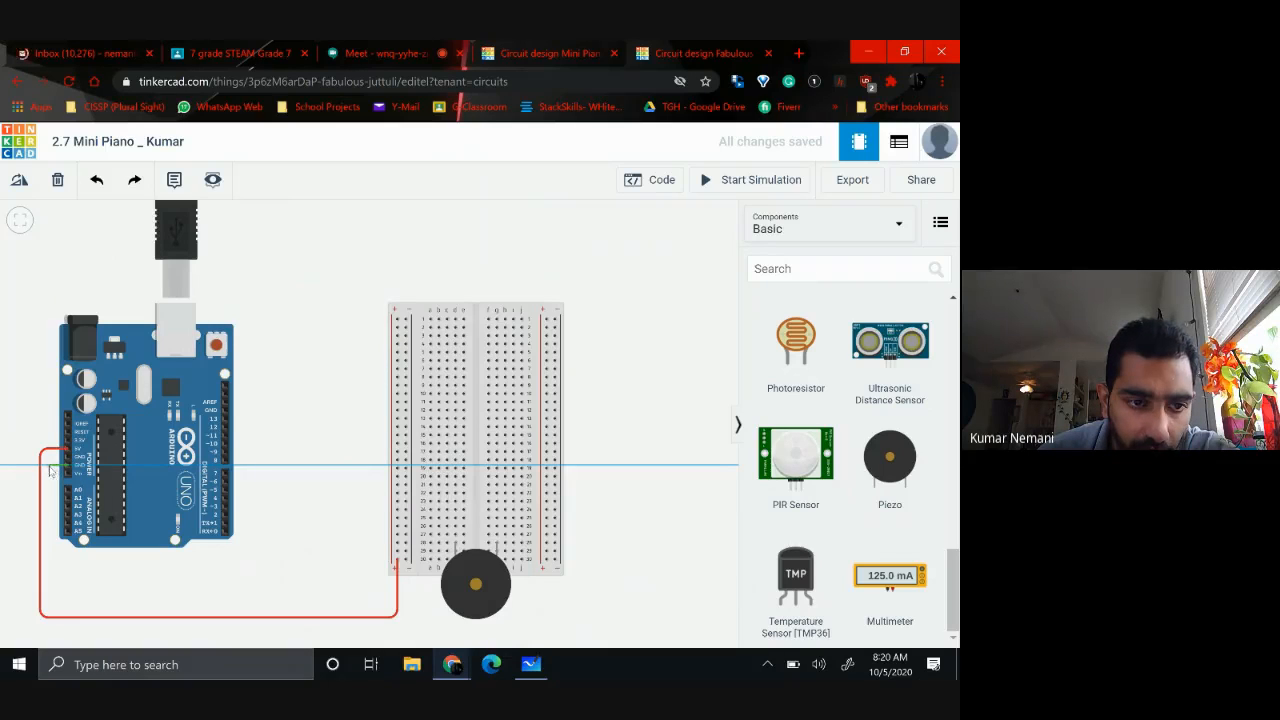
{"action": "left_click", "coordinate": [50, 469]}
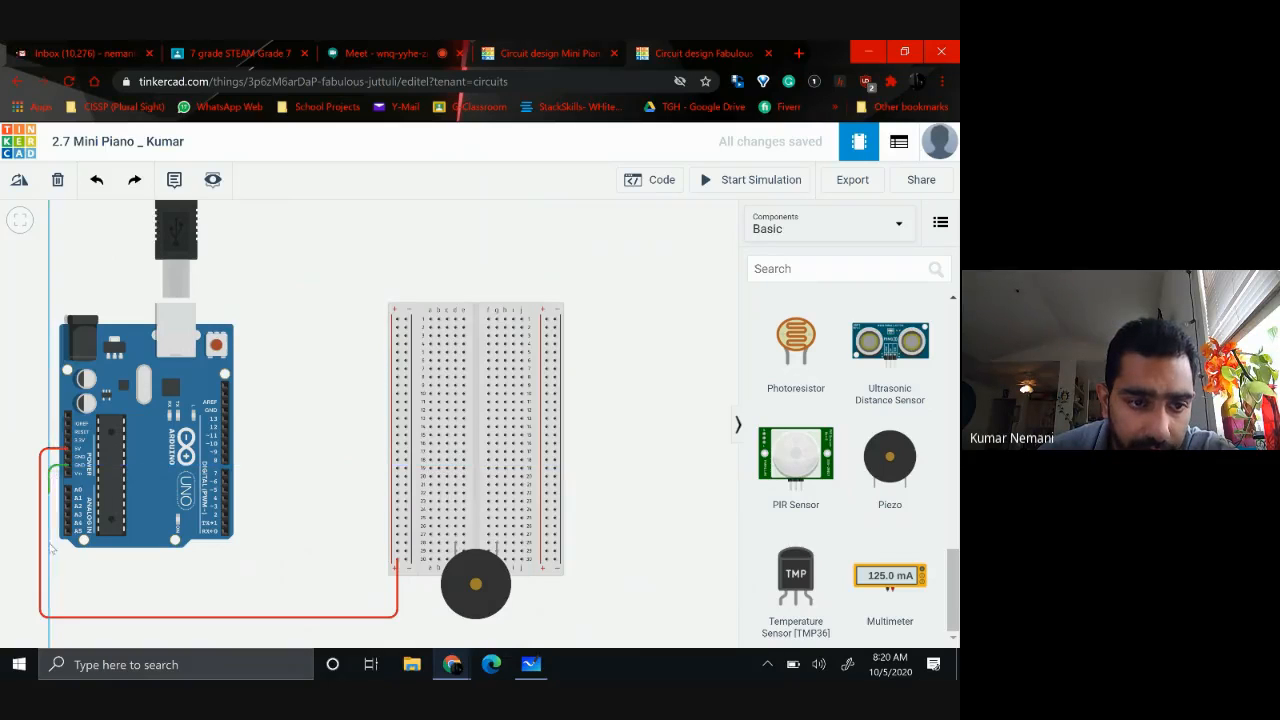
{"action": "left_click", "coordinate": [48, 630]}
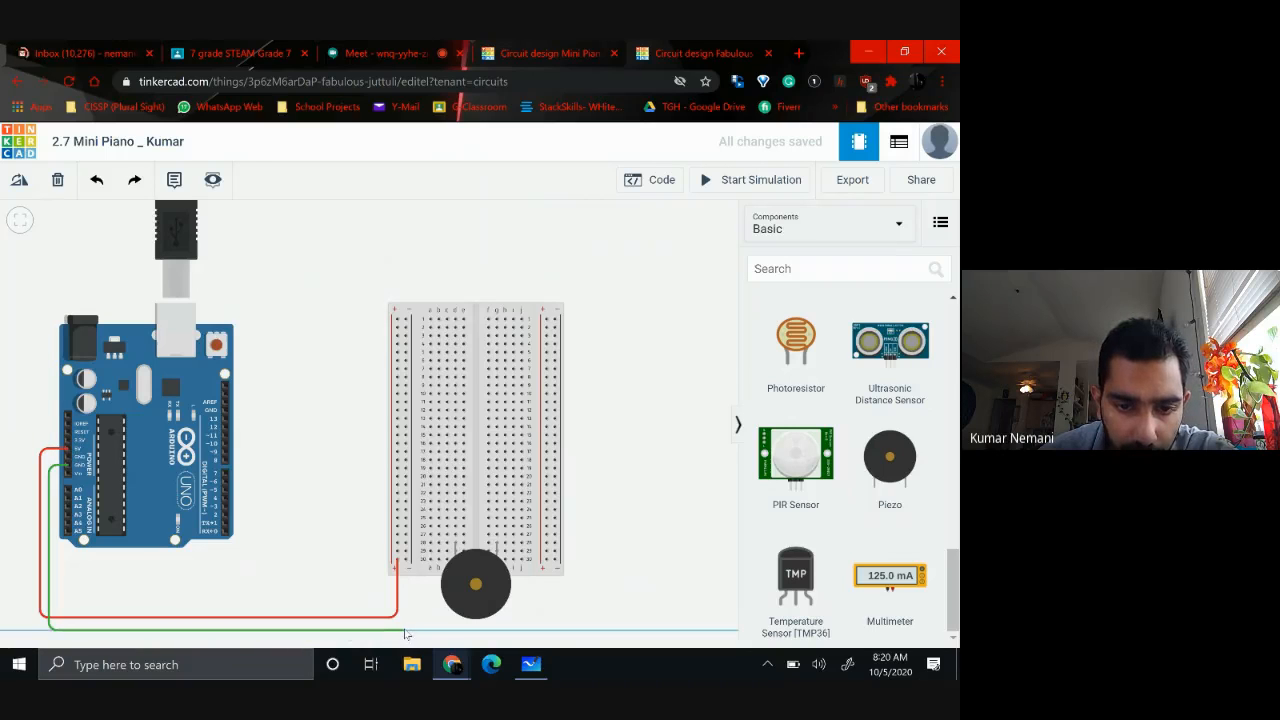
{"action": "left_click", "coordinate": [404, 630]}
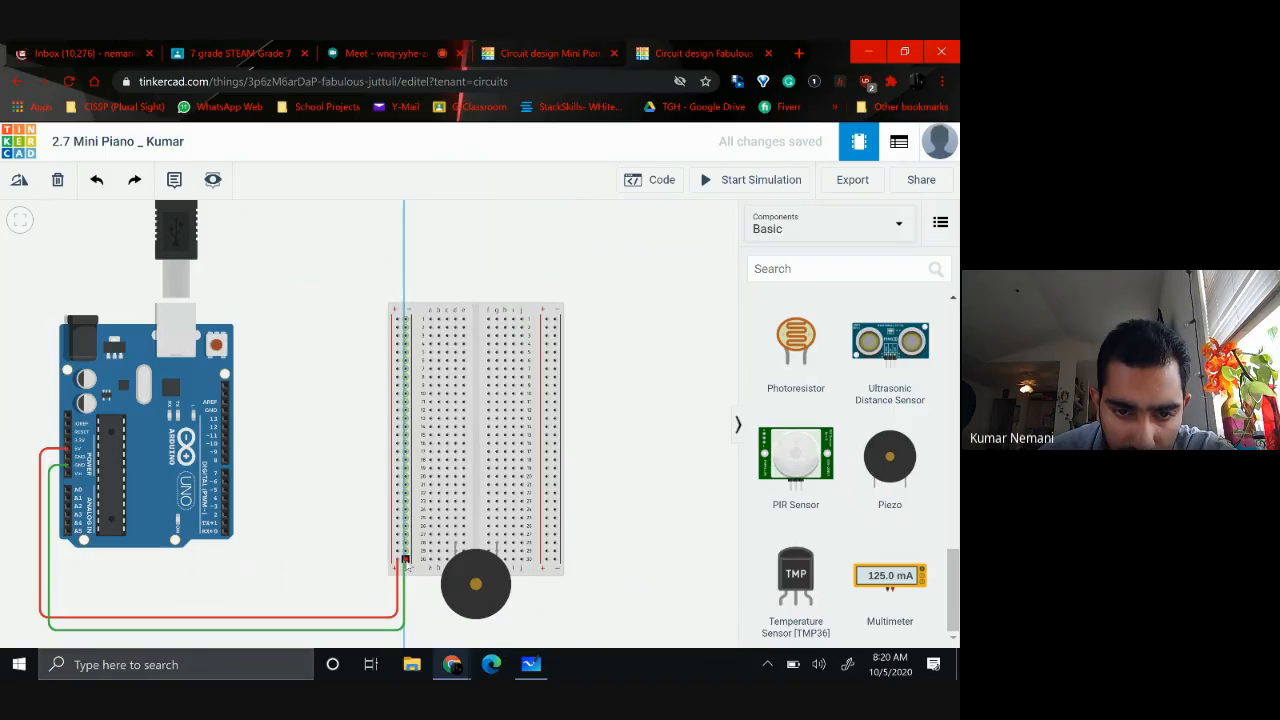
{"action": "left_click", "coordinate": [405, 561]}
{"action": "left_click_drag", "start_coordinate": [404, 630], "coordinate": [405, 630]}
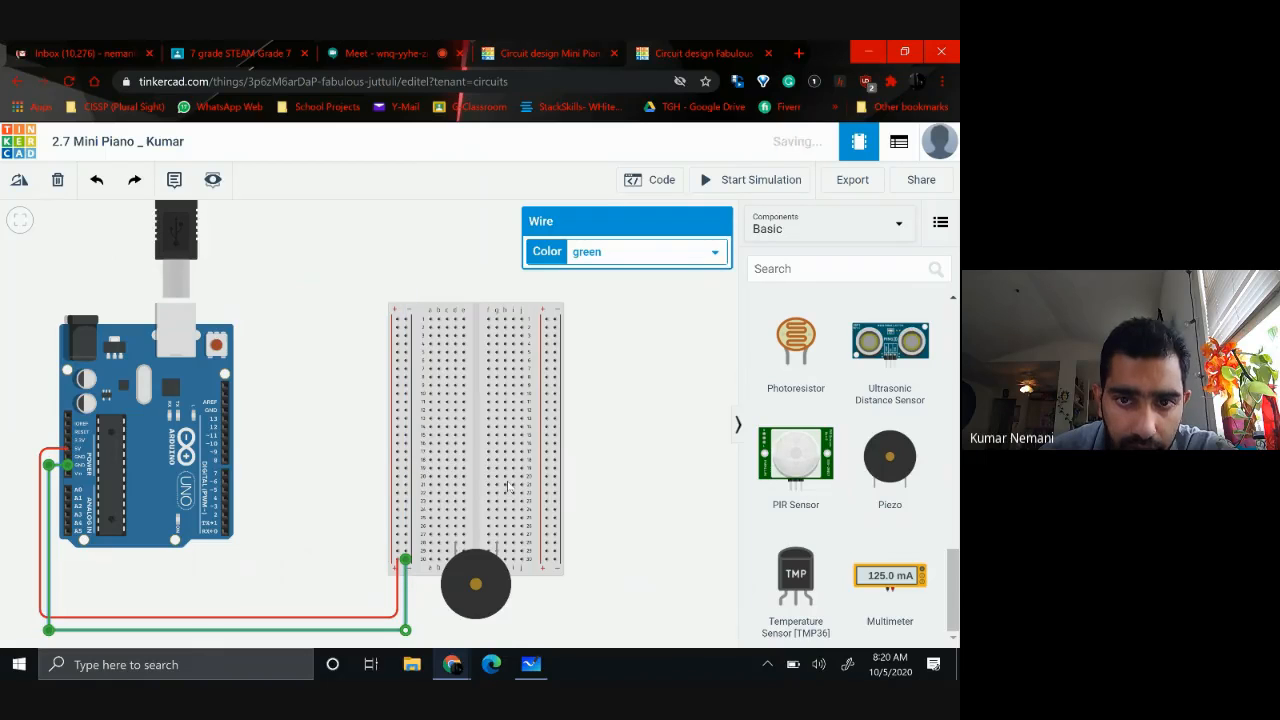
{"action": "left_click", "coordinate": [610, 256]}
{"action": "left_click", "coordinate": [598, 275]}
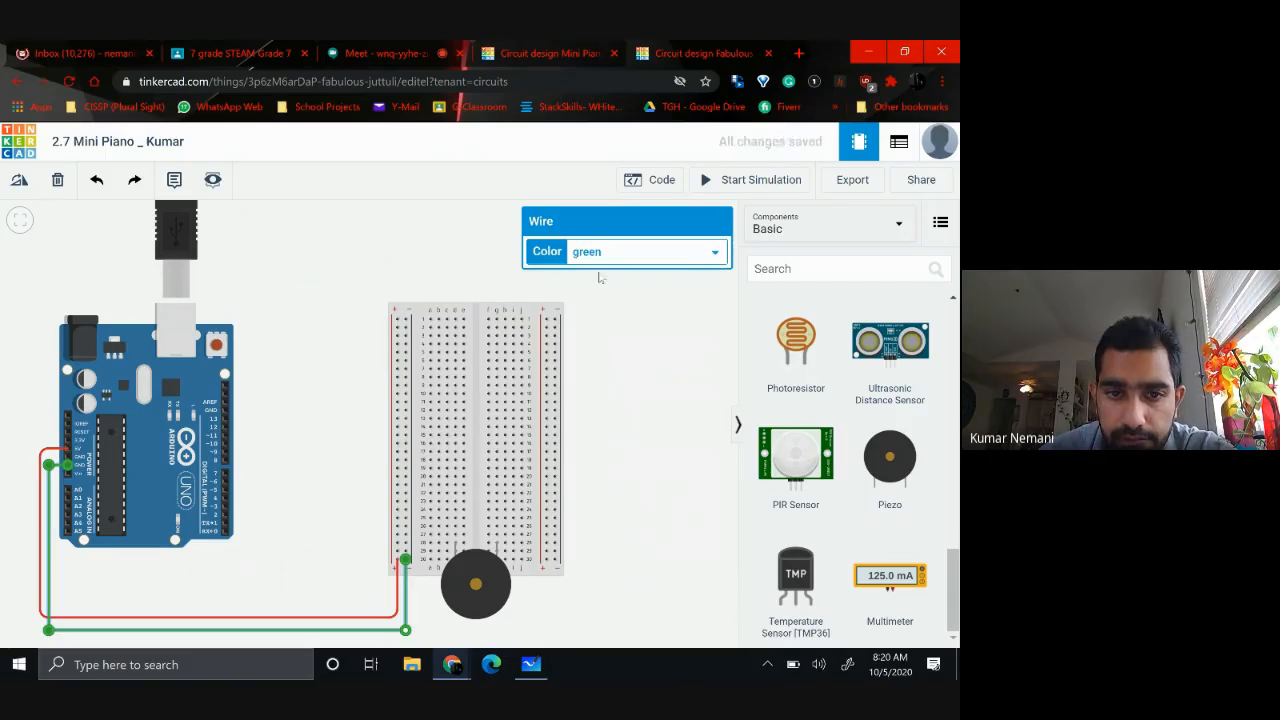
{"action": "left_click", "coordinate": [659, 536]}
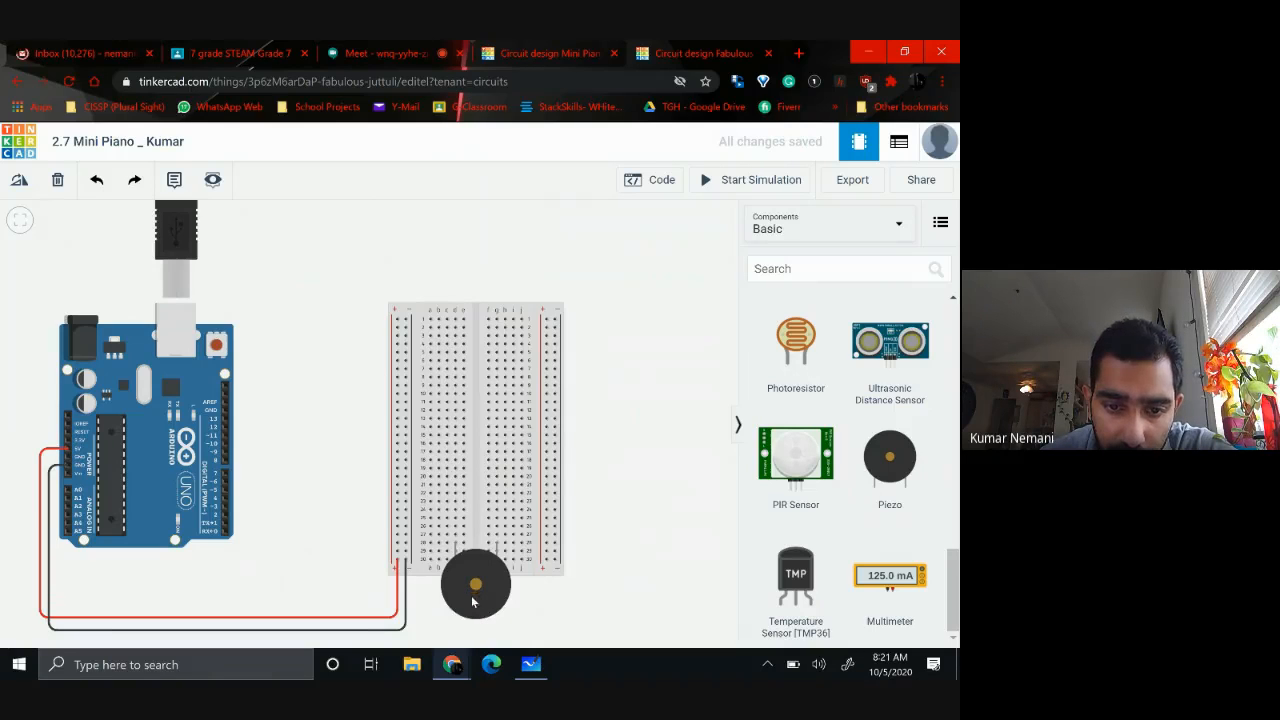
Shift the piezo down to row 29 and route a wire from Arduino digital pin 2 beneath it to hole i29
{"action": "left_click_drag", "start_coordinate": [473, 601], "coordinate": [473, 612]}
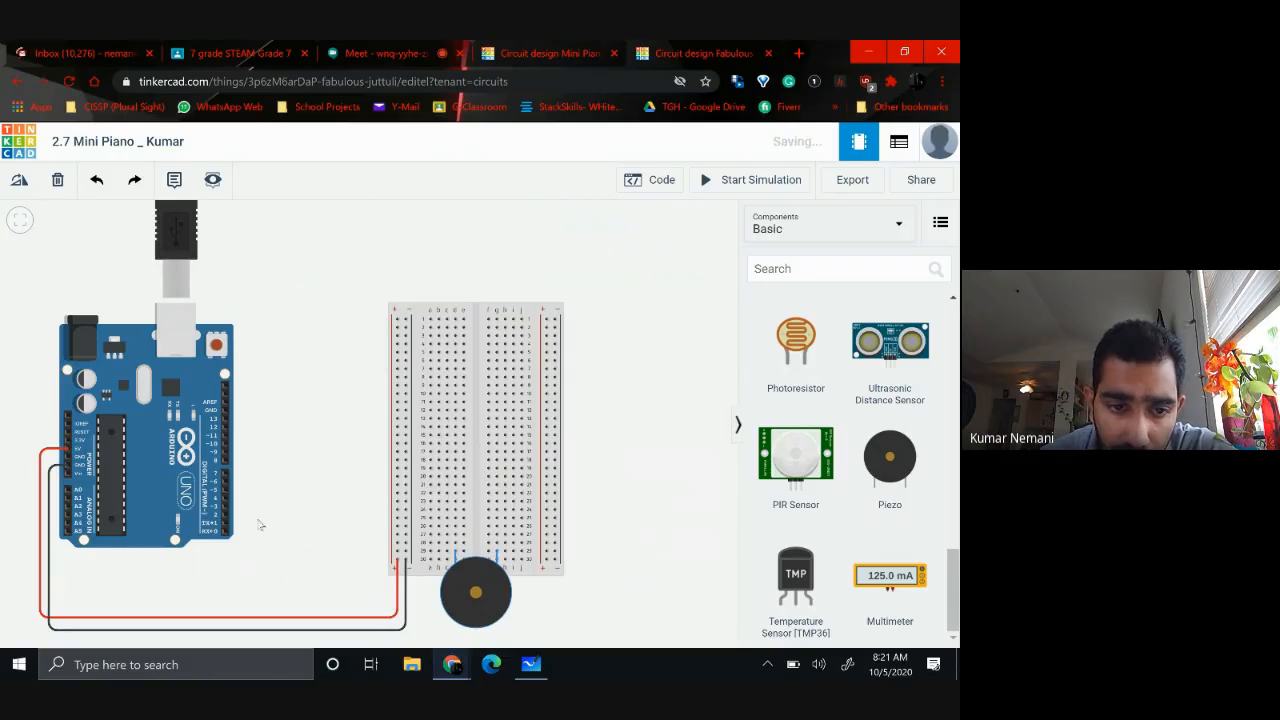
{"action": "left_click", "coordinate": [373, 516]}
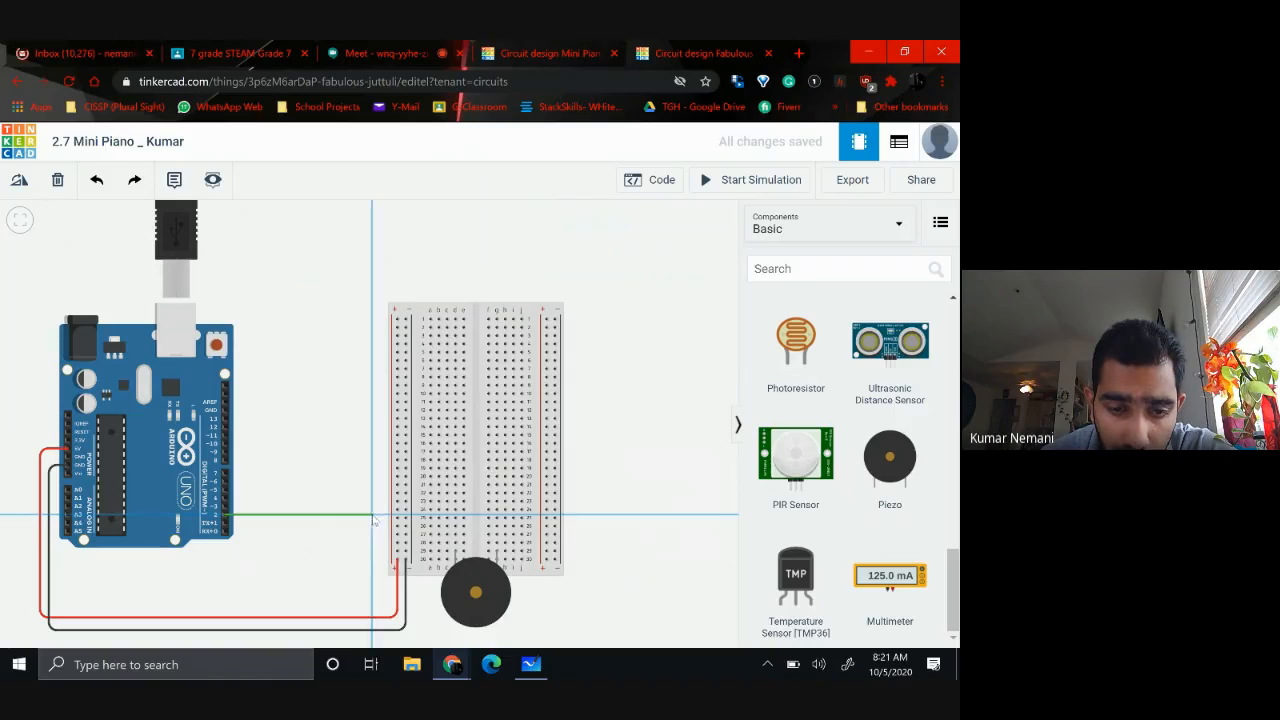
{"action": "left_click", "coordinate": [372, 645]}
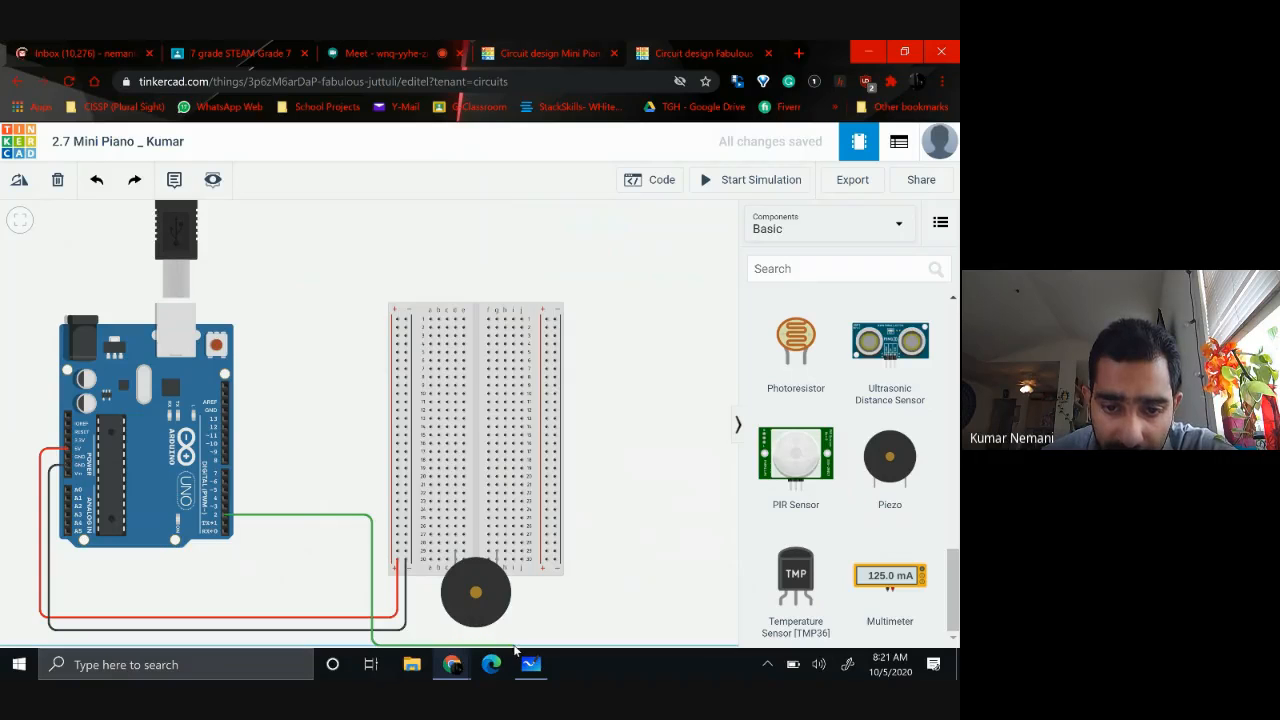
{"action": "left_click", "coordinate": [513, 645]}
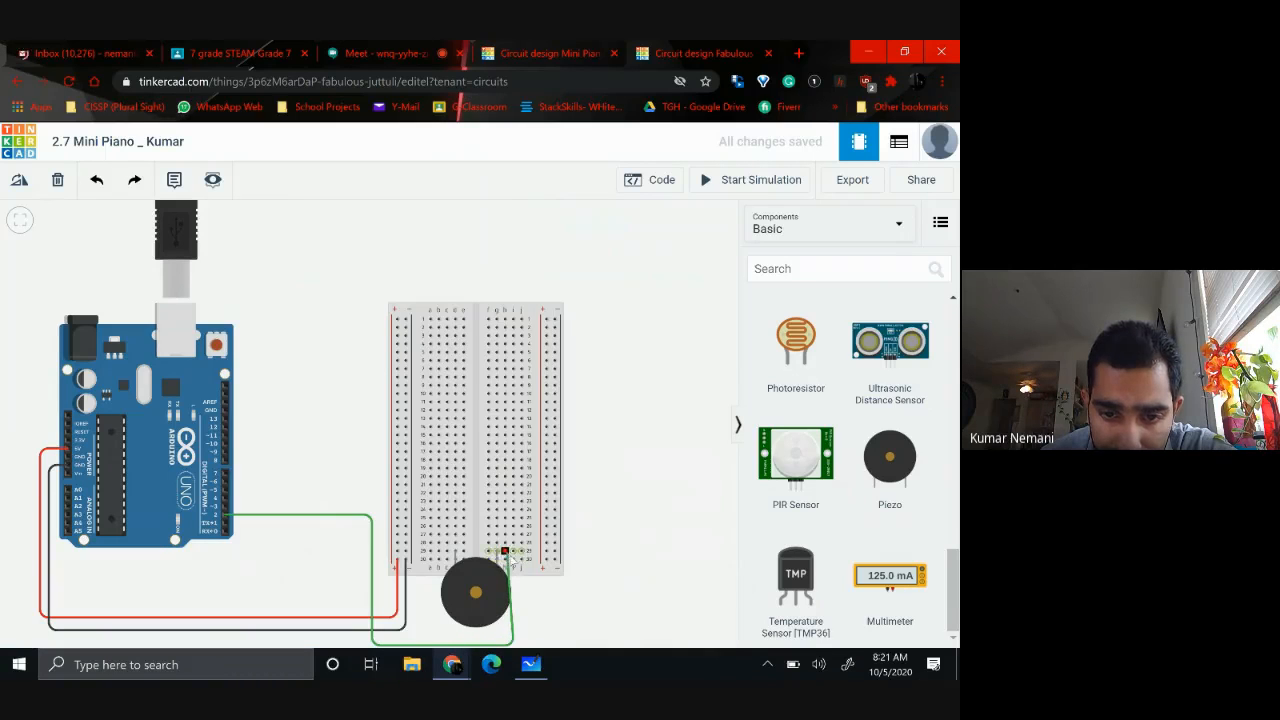
{"action": "left_click", "coordinate": [513, 551]}
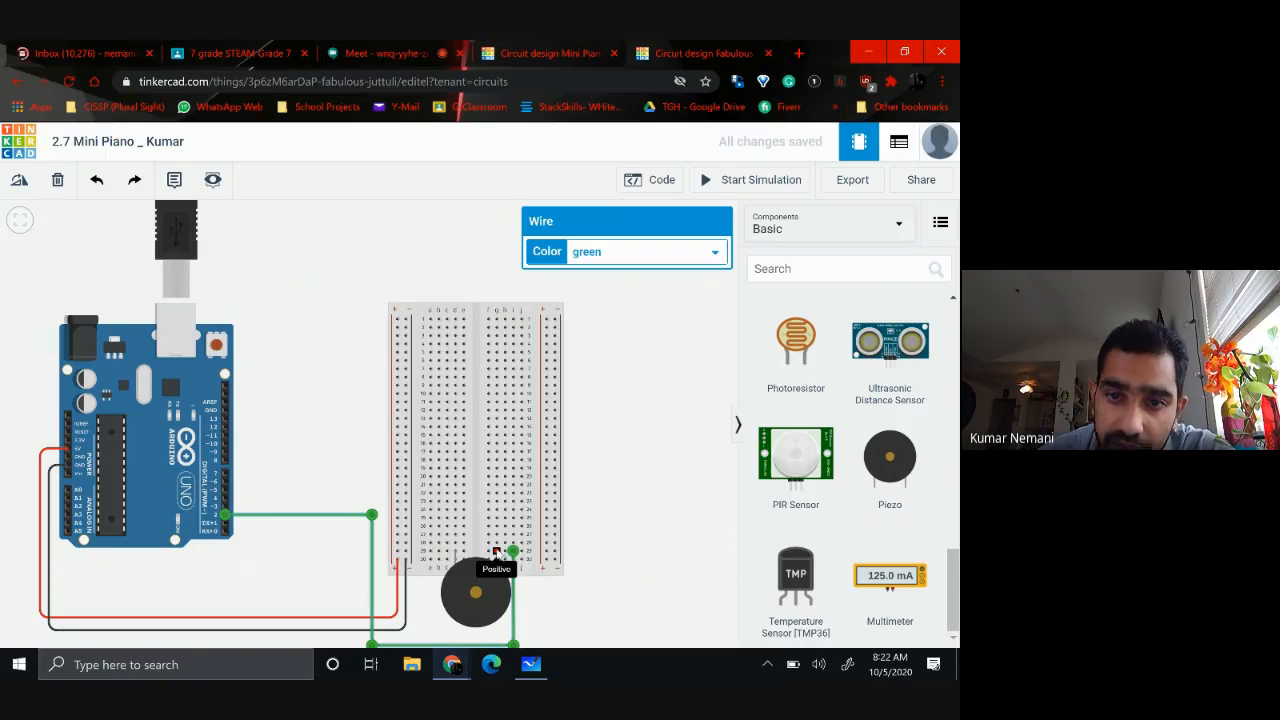
Color the wire between digital pin 2 and the piezo's positive row pink
{"action": "left_click", "coordinate": [653, 252]}
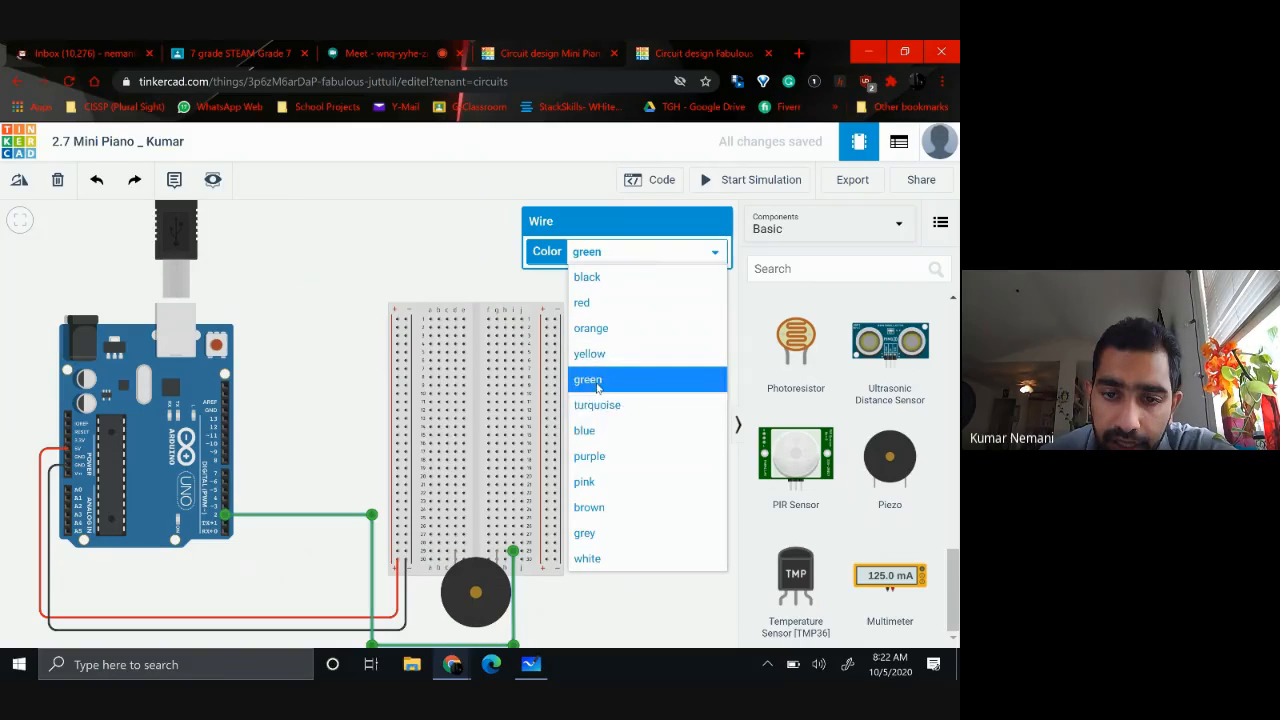
{"action": "left_click", "coordinate": [588, 482]}
{"action": "left_click", "coordinate": [619, 576]}
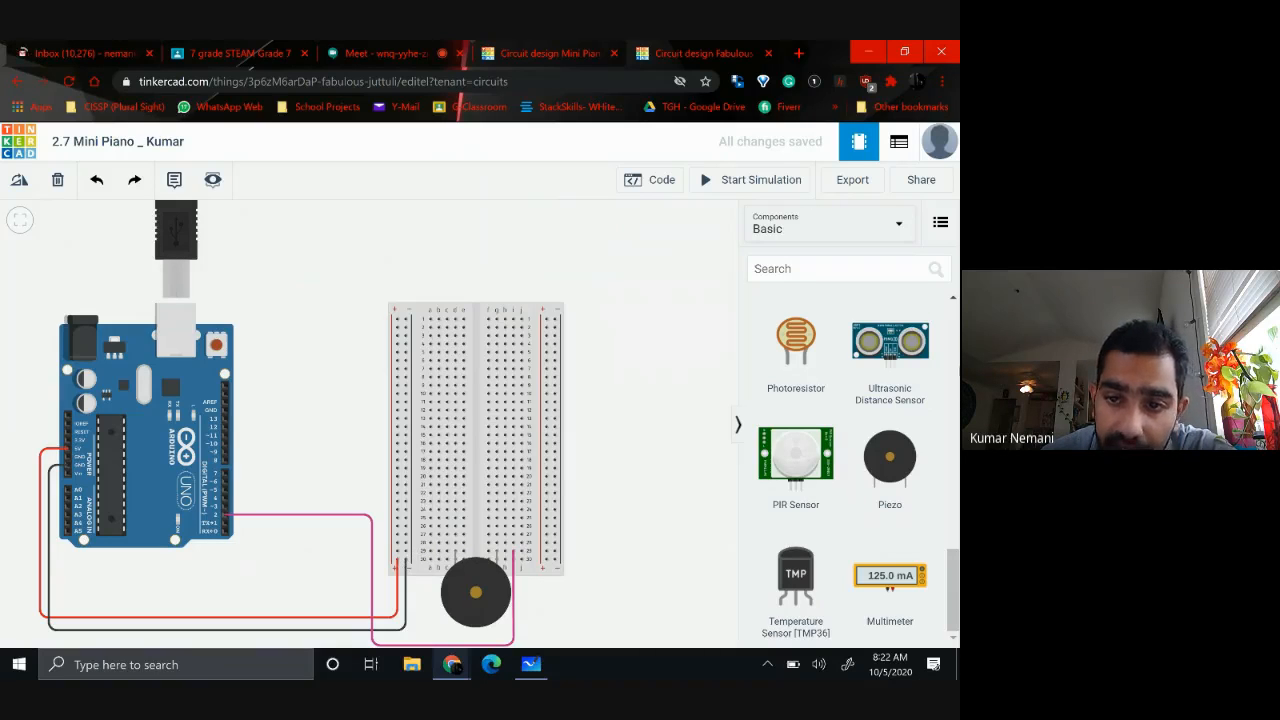
Place a resistor, rotated horizontally, to bridge the breadboard's negative rail and row 29 in line with the piezo's negative pin
{"action": "scroll", "coordinate": [839, 436], "scroll_direction": "up", "scroll_amount": 8}
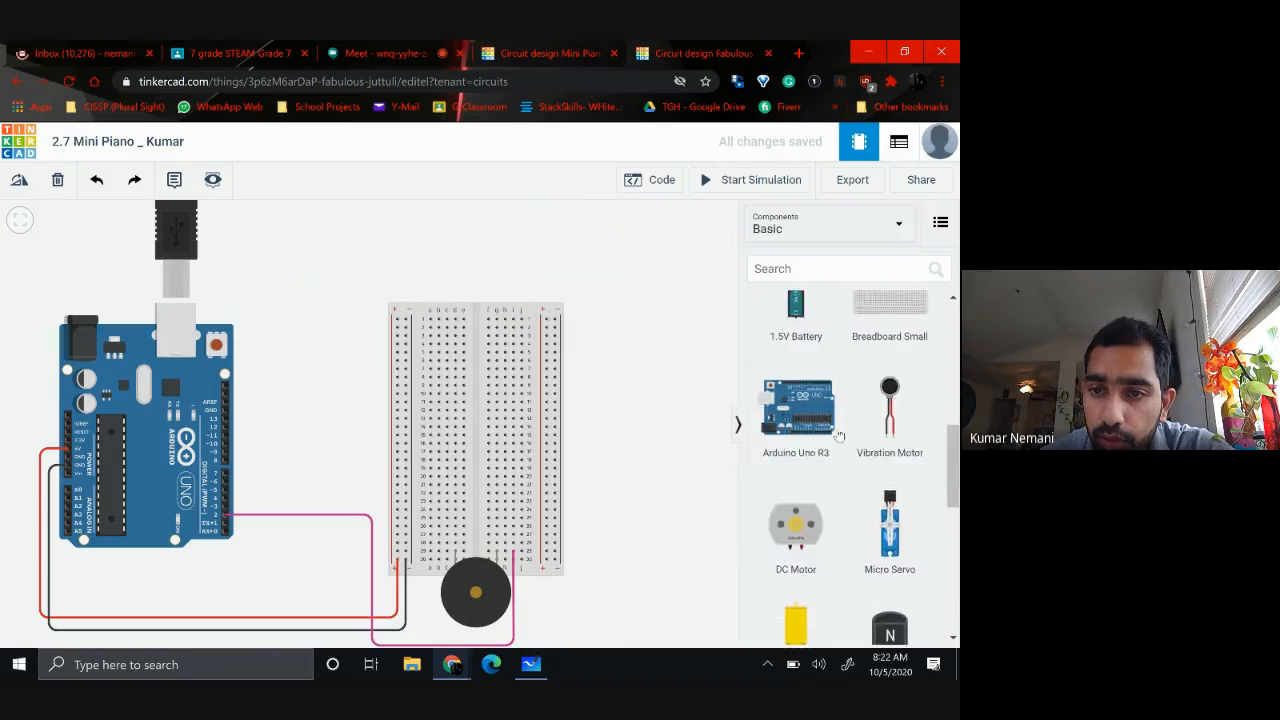
{"action": "scroll", "coordinate": [839, 436], "scroll_direction": "up", "scroll_amount": 3}
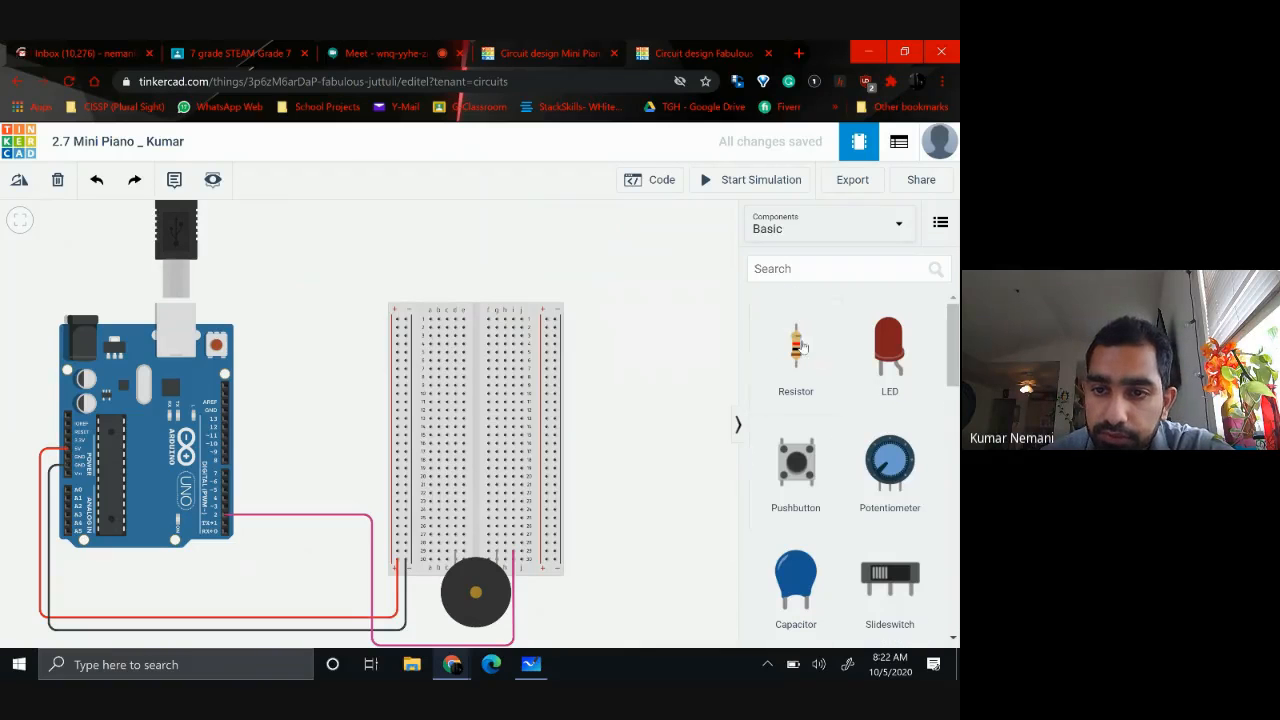
{"action": "left_click_drag", "start_coordinate": [803, 350], "coordinate": [642, 371]}
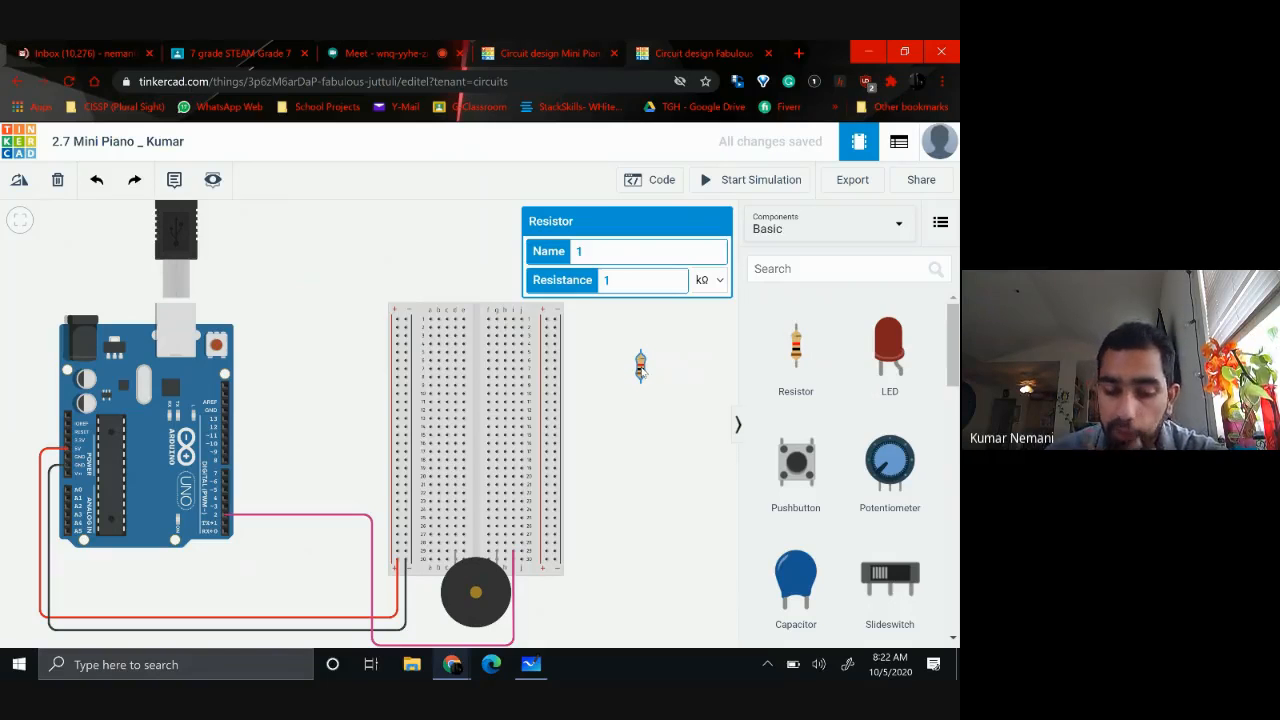
{"action": "key", "text": "r"}
{"action": "key", "text": "r"}
{"action": "key", "text": "r"}
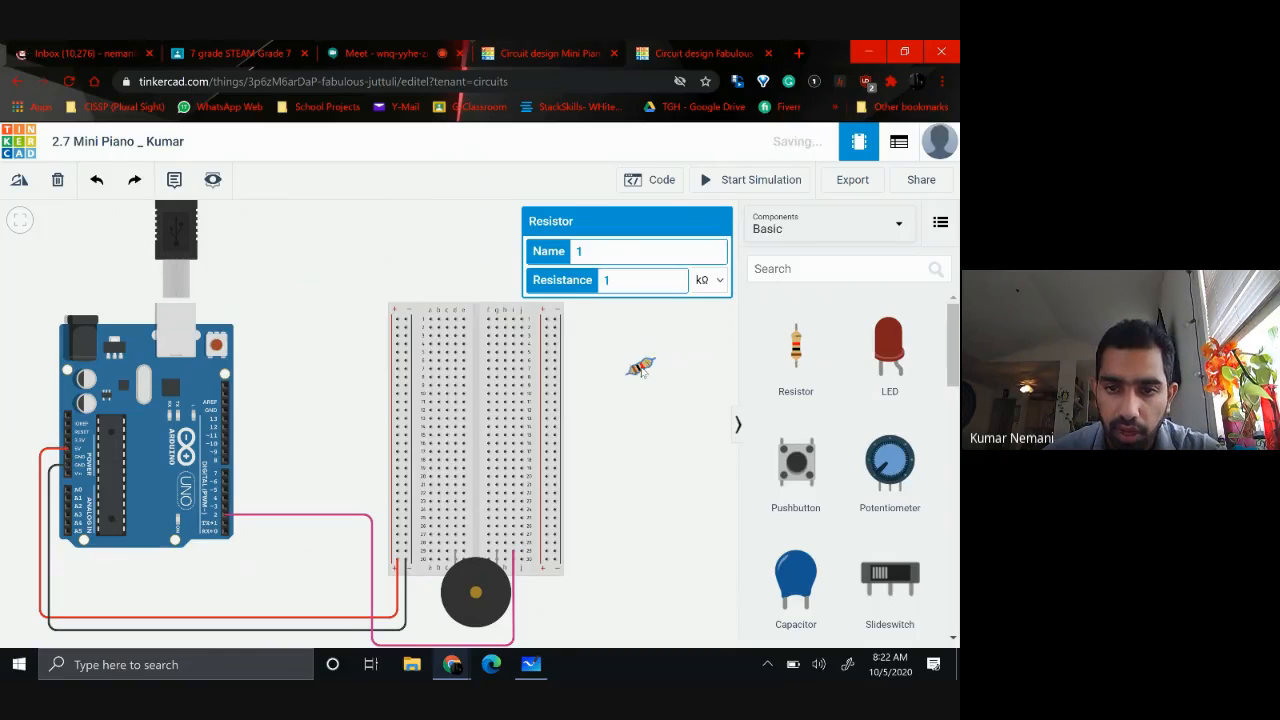
{"action": "left_click_drag", "start_coordinate": [642, 371], "coordinate": [428, 553]}
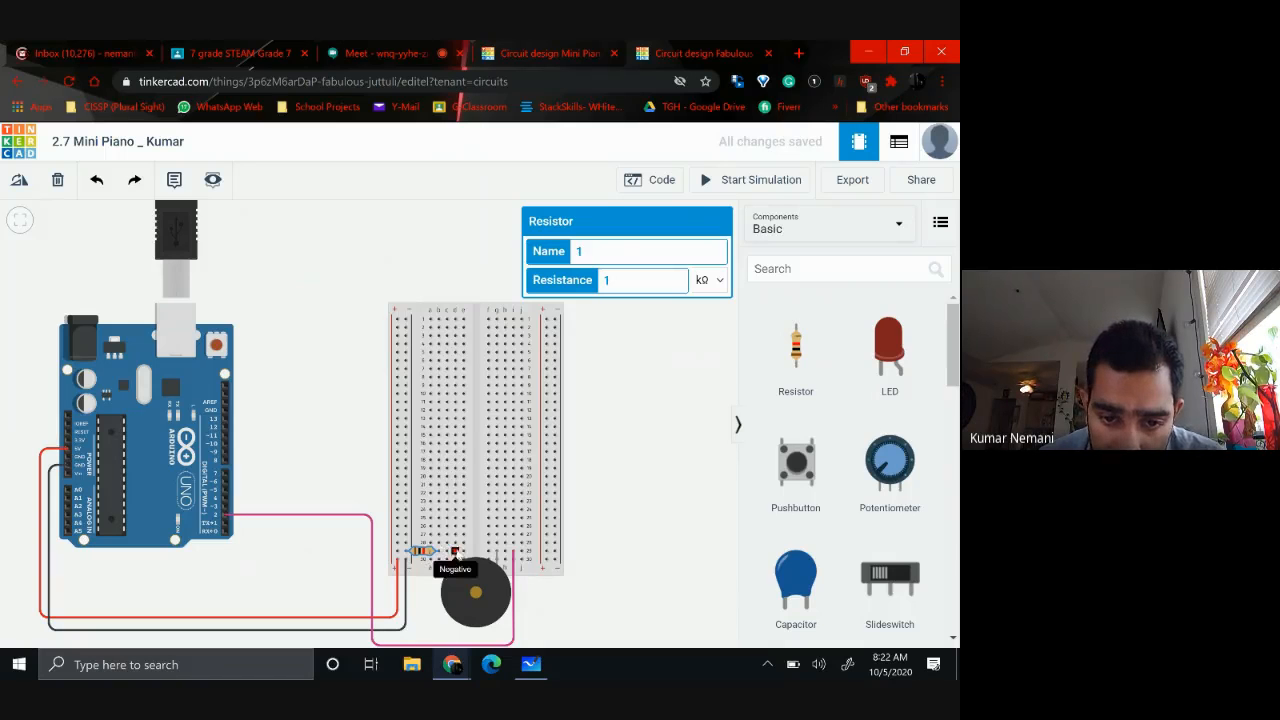
{"action": "scroll", "coordinate": [350, 582], "scroll_direction": "up", "scroll_amount": 3}
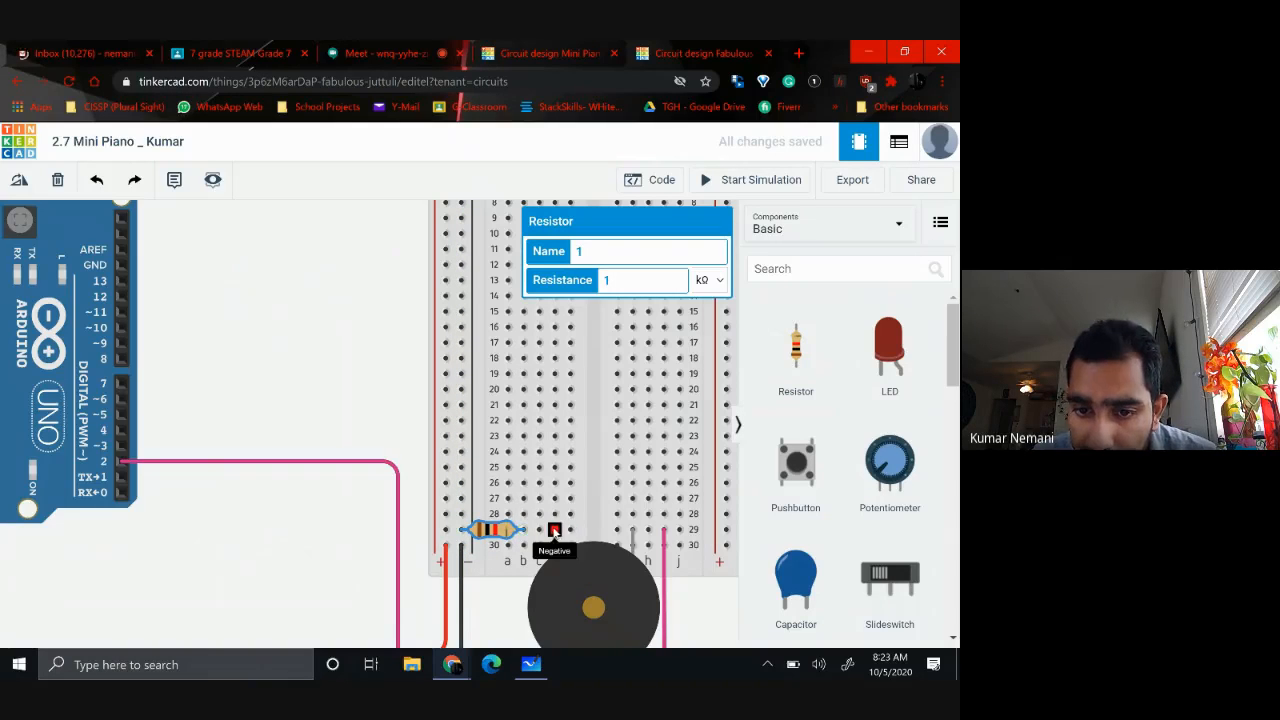
{"action": "left_click", "coordinate": [663, 530]}
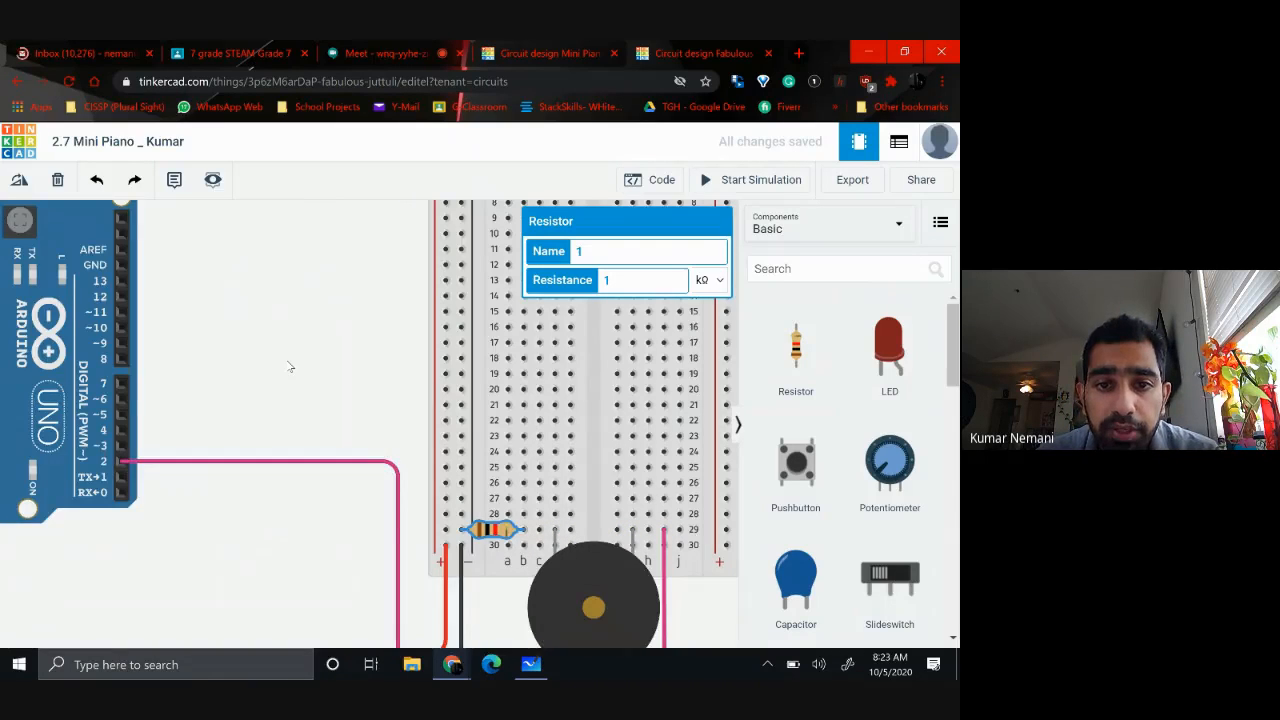
{"action": "scroll", "coordinate": [289, 366], "scroll_direction": "down", "scroll_amount": 2}
{"action": "left_click_drag", "start_coordinate": [284, 322], "coordinate": [161, 395]}
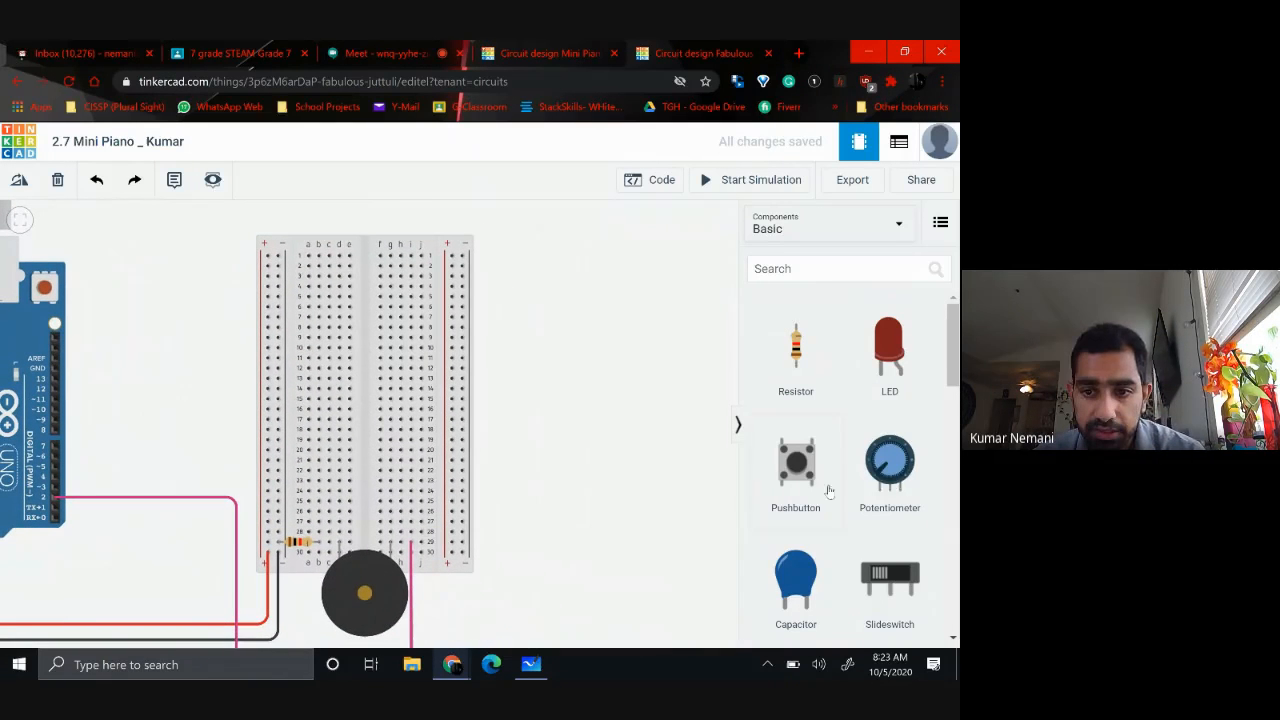
Place a pushbutton named 1 across the breadboard's center gap, with its legs in rows 1 and 3
{"action": "left_click_drag", "start_coordinate": [796, 462], "coordinate": [552, 363]}
{"action": "left_click", "coordinate": [617, 374]}
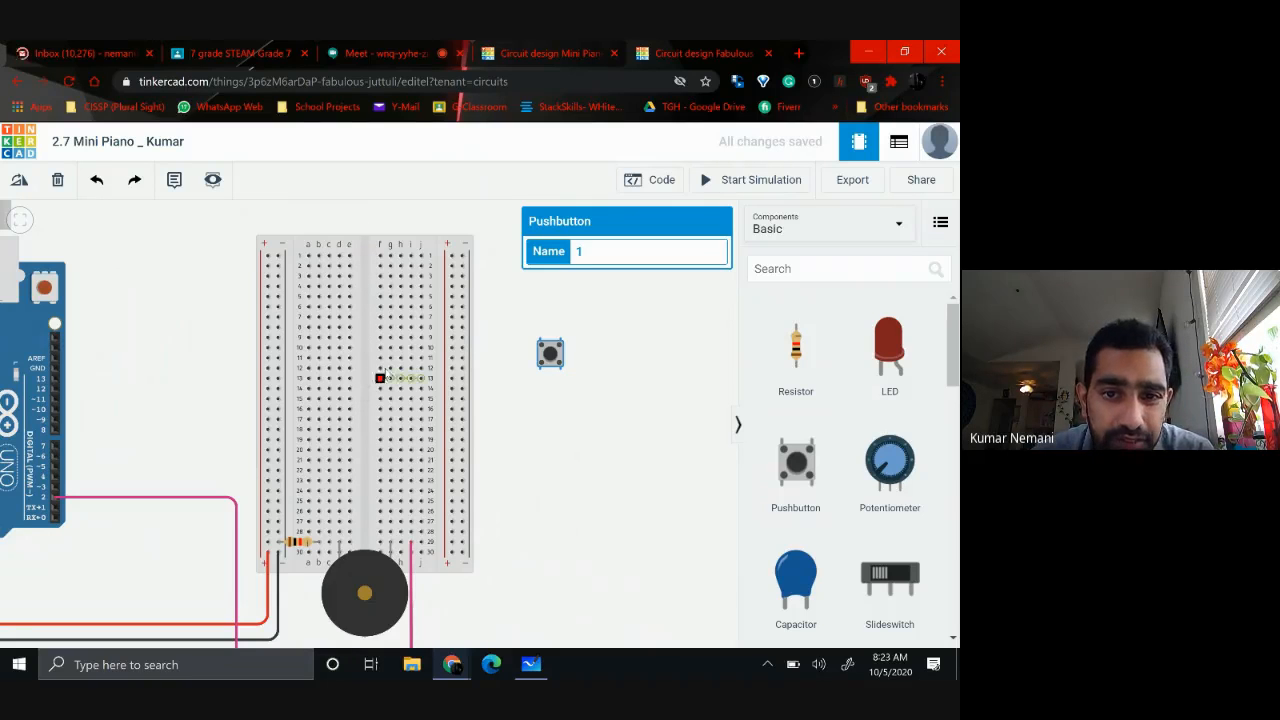
{"action": "mouse_move", "coordinate": [548, 367]}
{"action": "left_mouse_down"}
{"action": "mouse_move", "coordinate": [414, 334]}
{"action": "mouse_move", "coordinate": [360, 300]}
{"action": "mouse_move", "coordinate": [562, 362]}
{"action": "left_mouse_up"}
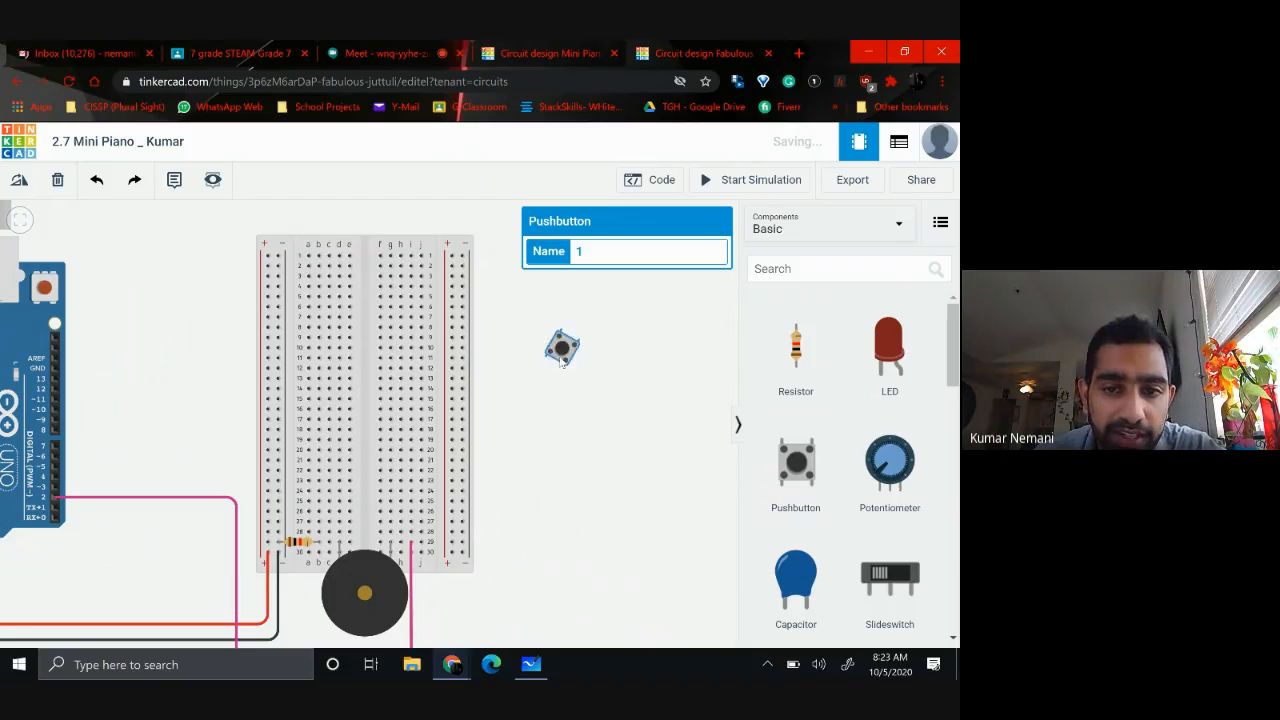
{"action": "left_click_drag", "start_coordinate": [562, 358], "coordinate": [368, 280]}
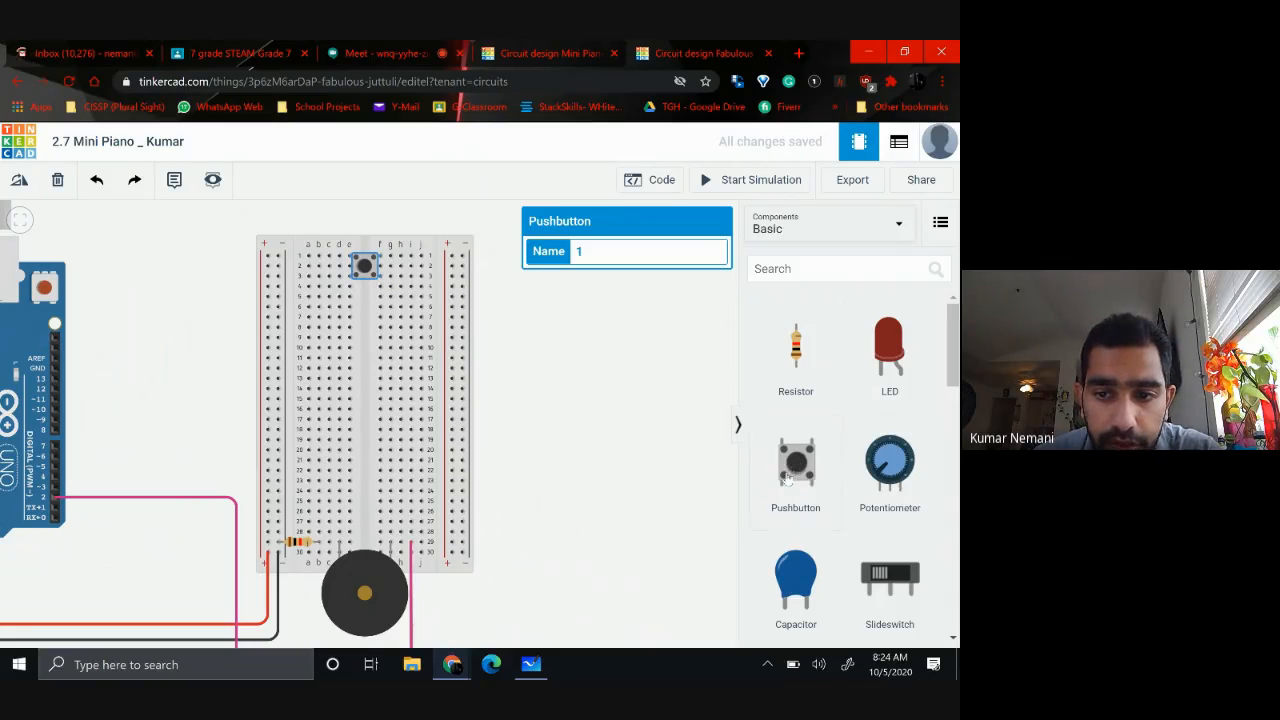
Add pushbuttons 2, 3 and 4 across the center gap at rows 5–7, 9–11 and 13–15
{"action": "left_click_drag", "start_coordinate": [795, 460], "coordinate": [576, 392]}
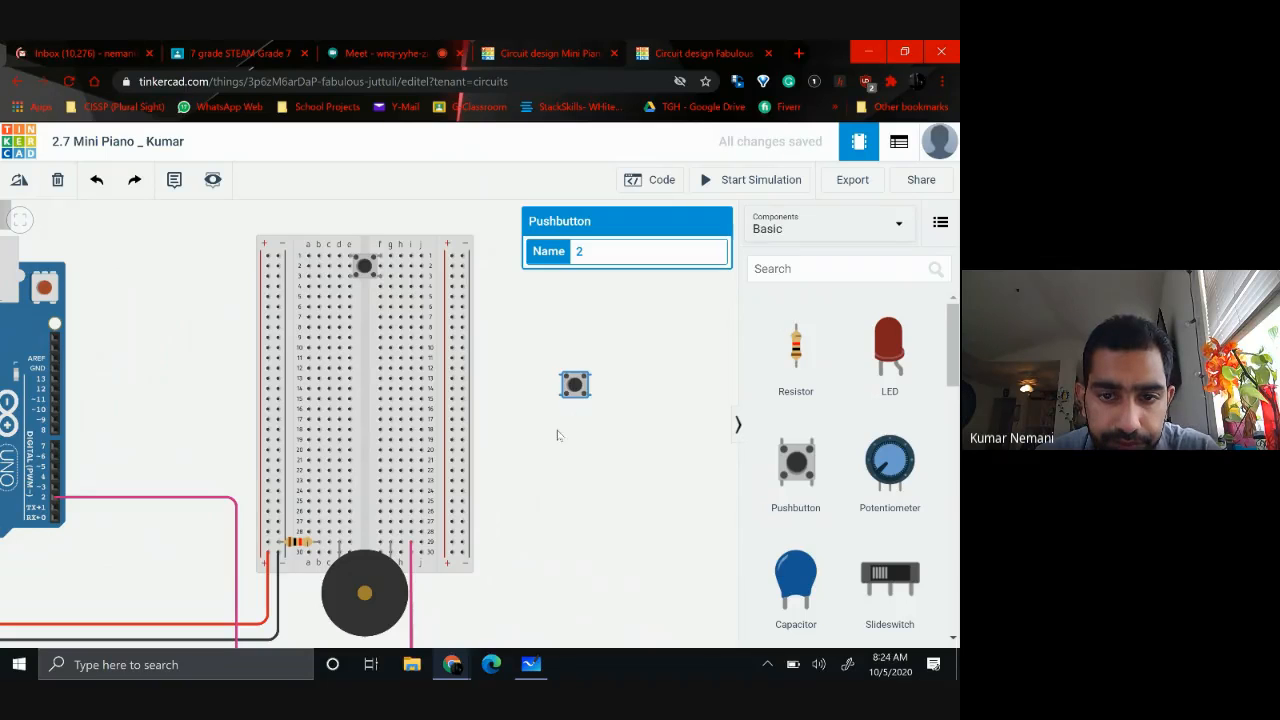
{"action": "left_click_drag", "start_coordinate": [580, 398], "coordinate": [371, 315]}
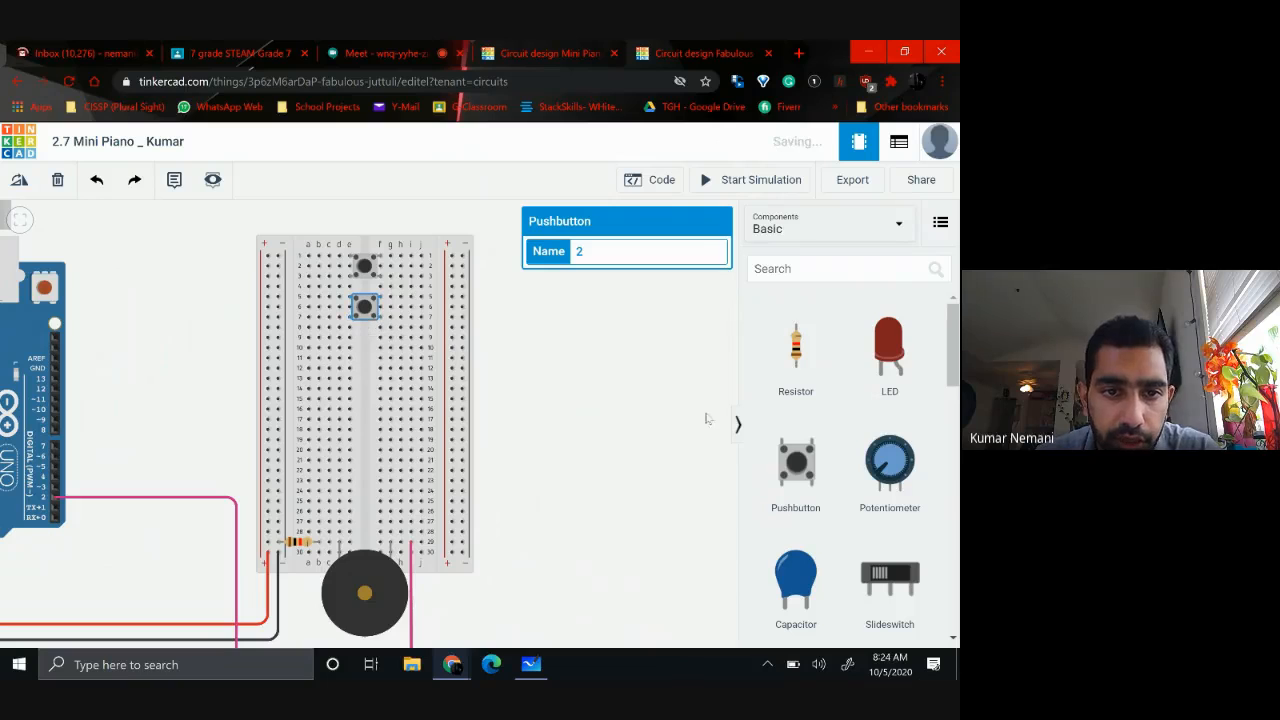
{"action": "left_click_drag", "start_coordinate": [790, 470], "coordinate": [367, 360]}
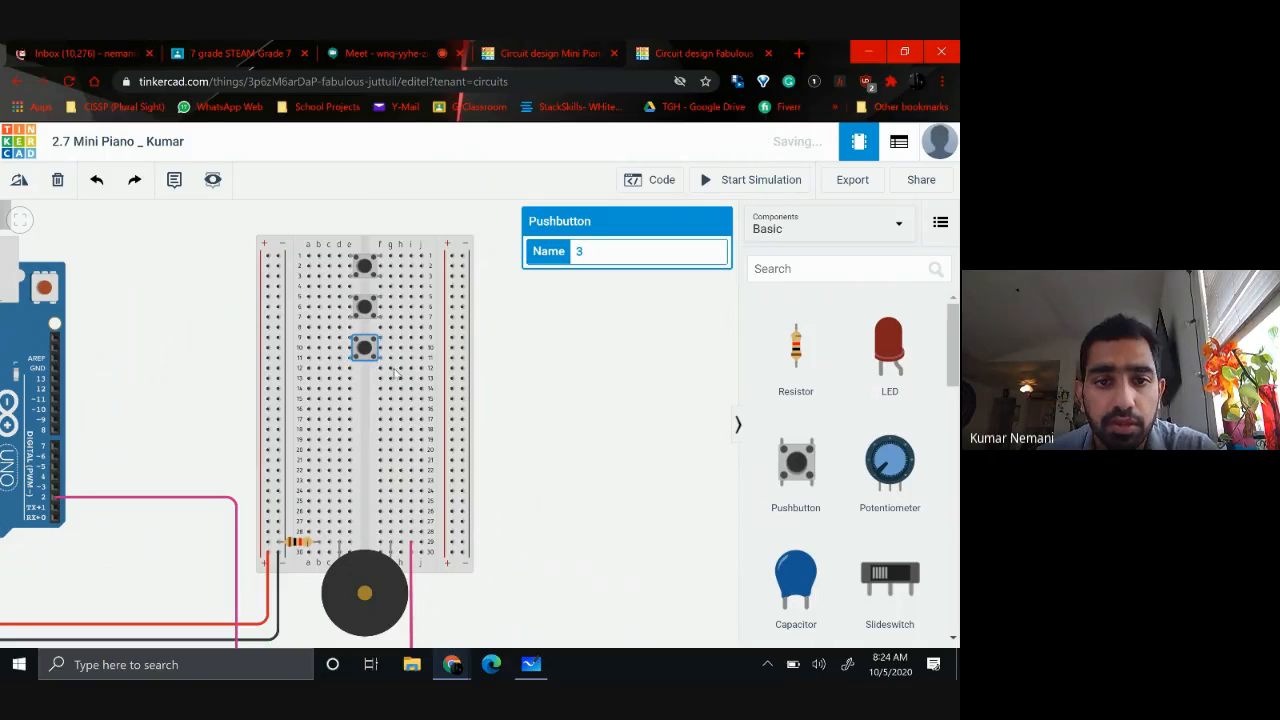
{"action": "left_click_drag", "start_coordinate": [796, 481], "coordinate": [562, 448]}
{"action": "left_click_drag", "start_coordinate": [474, 443], "coordinate": [378, 398]}
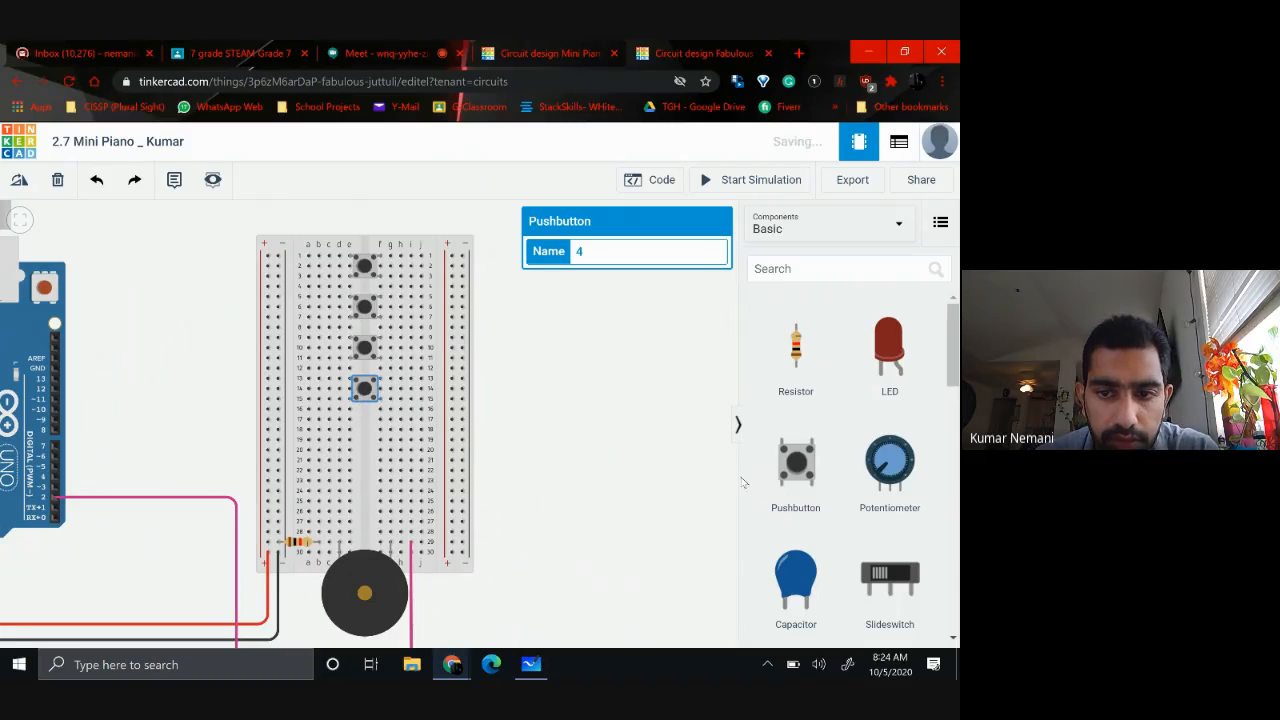
Add pushbuttons 5, 6 and 7 across the center gap at rows 17–19, 21–23 and 25–27
{"action": "left_click_drag", "start_coordinate": [795, 476], "coordinate": [358, 437]}
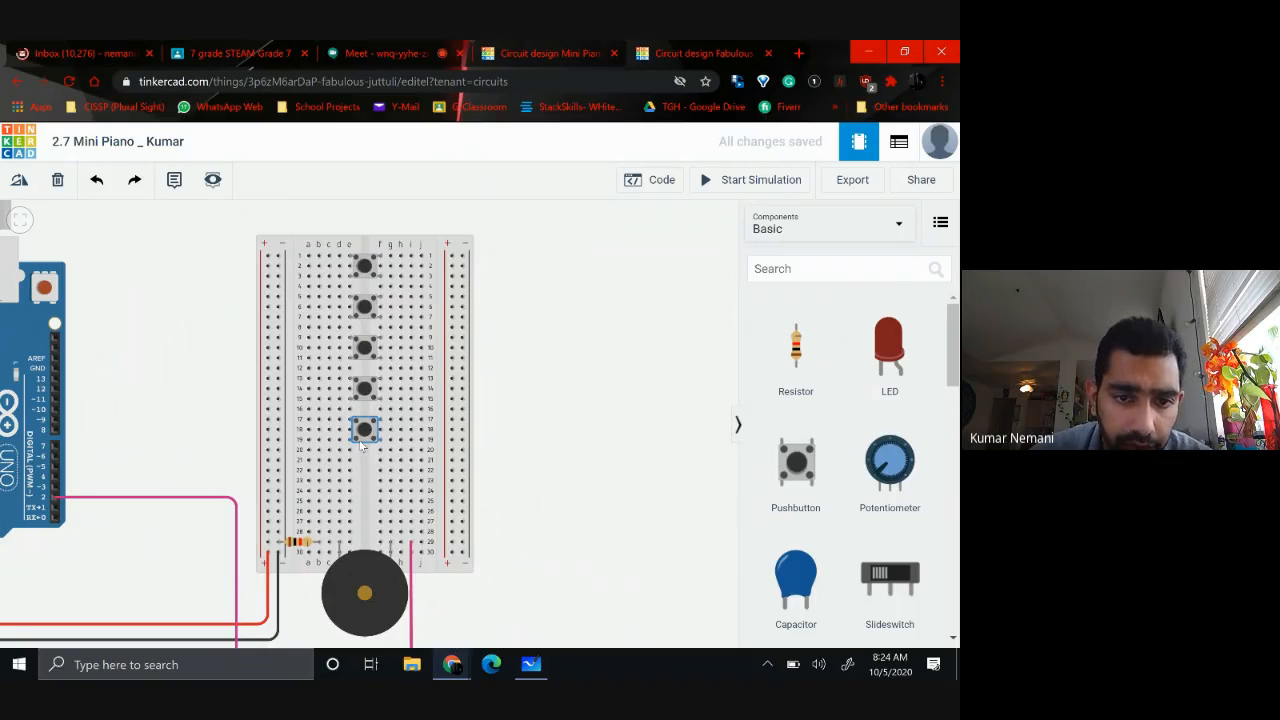
{"action": "left_click_drag", "start_coordinate": [794, 482], "coordinate": [601, 455]}
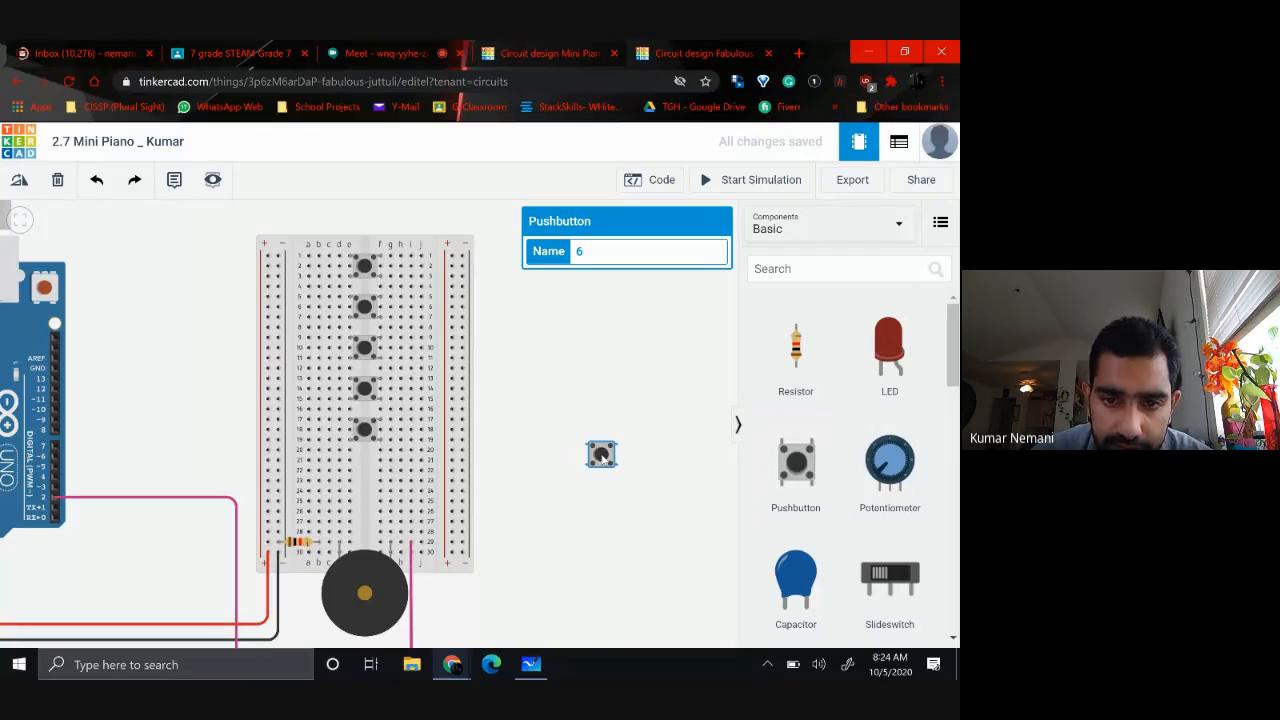
{"action": "left_click_drag", "start_coordinate": [596, 470], "coordinate": [362, 485]}
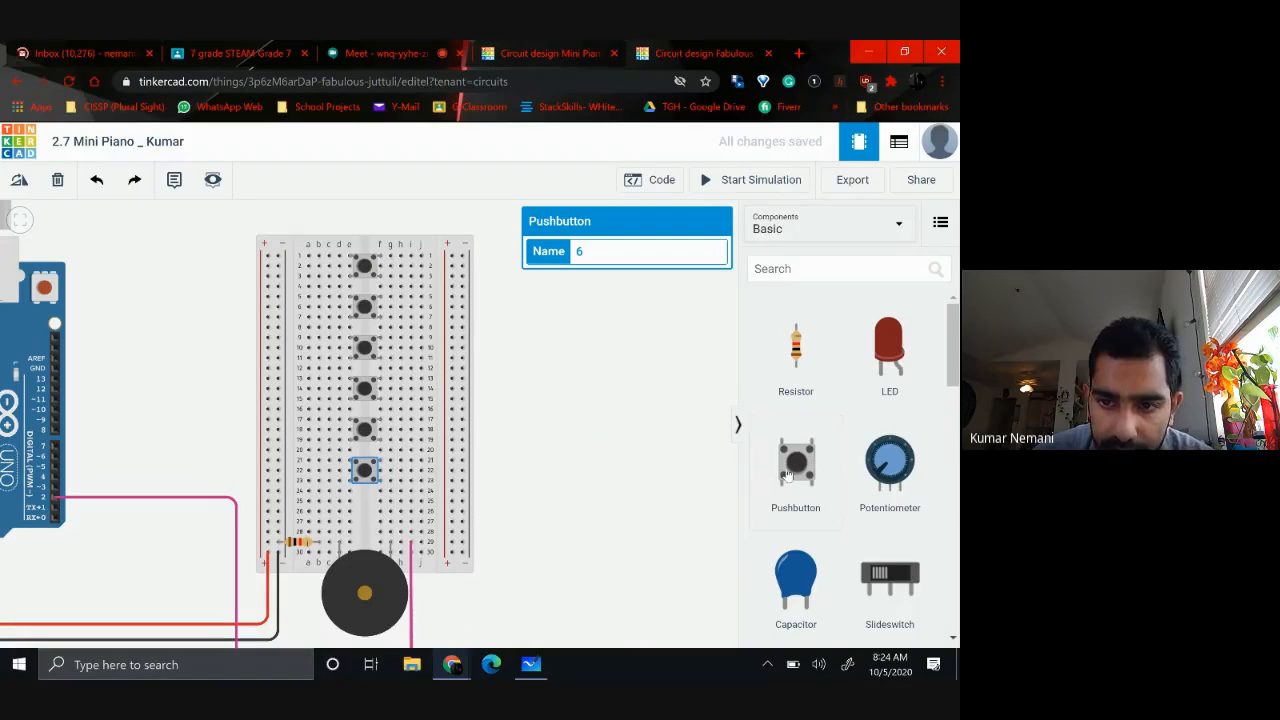
{"action": "left_click_drag", "start_coordinate": [787, 478], "coordinate": [590, 494]}
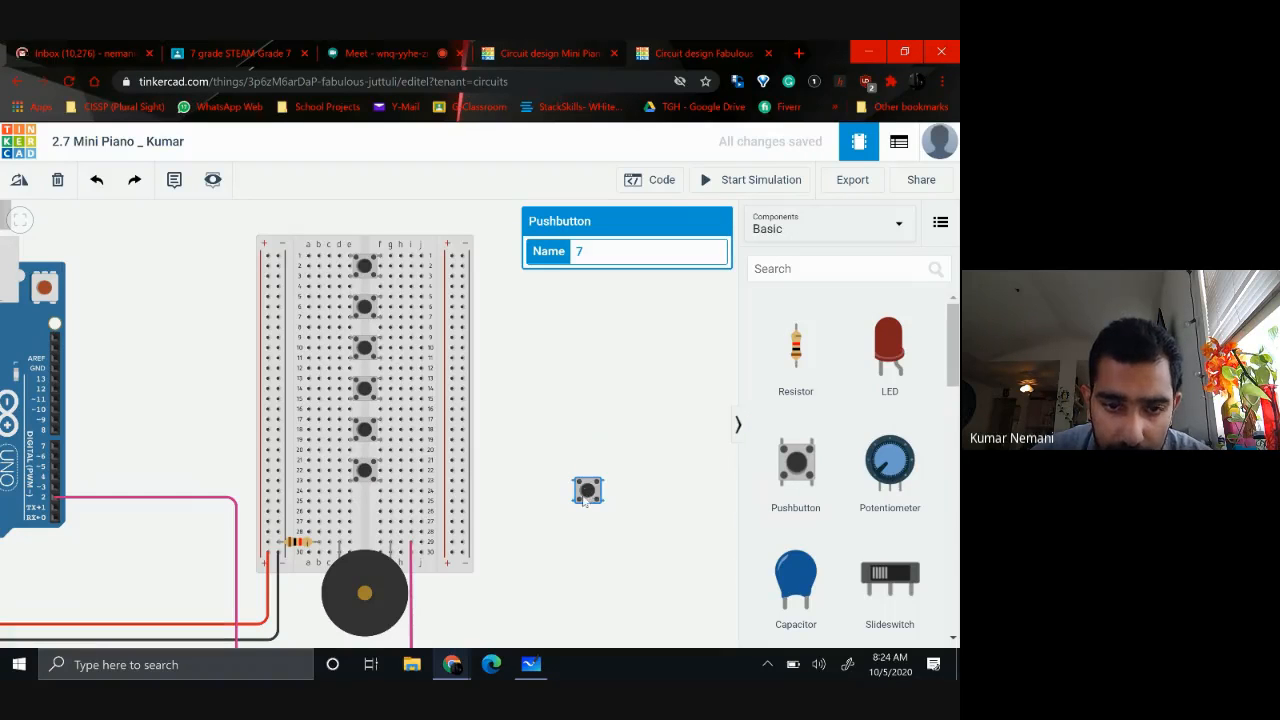
{"action": "left_click_drag", "start_coordinate": [585, 500], "coordinate": [361, 522]}
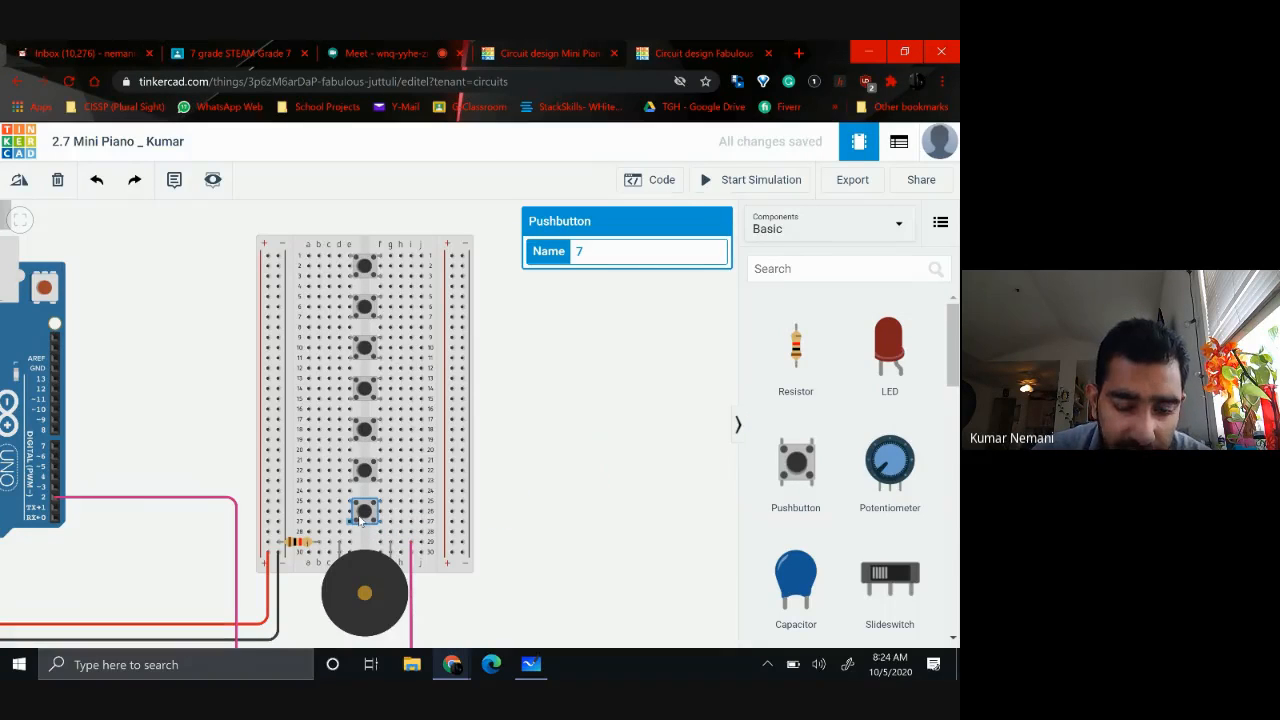
{"action": "left_click", "coordinate": [601, 464]}
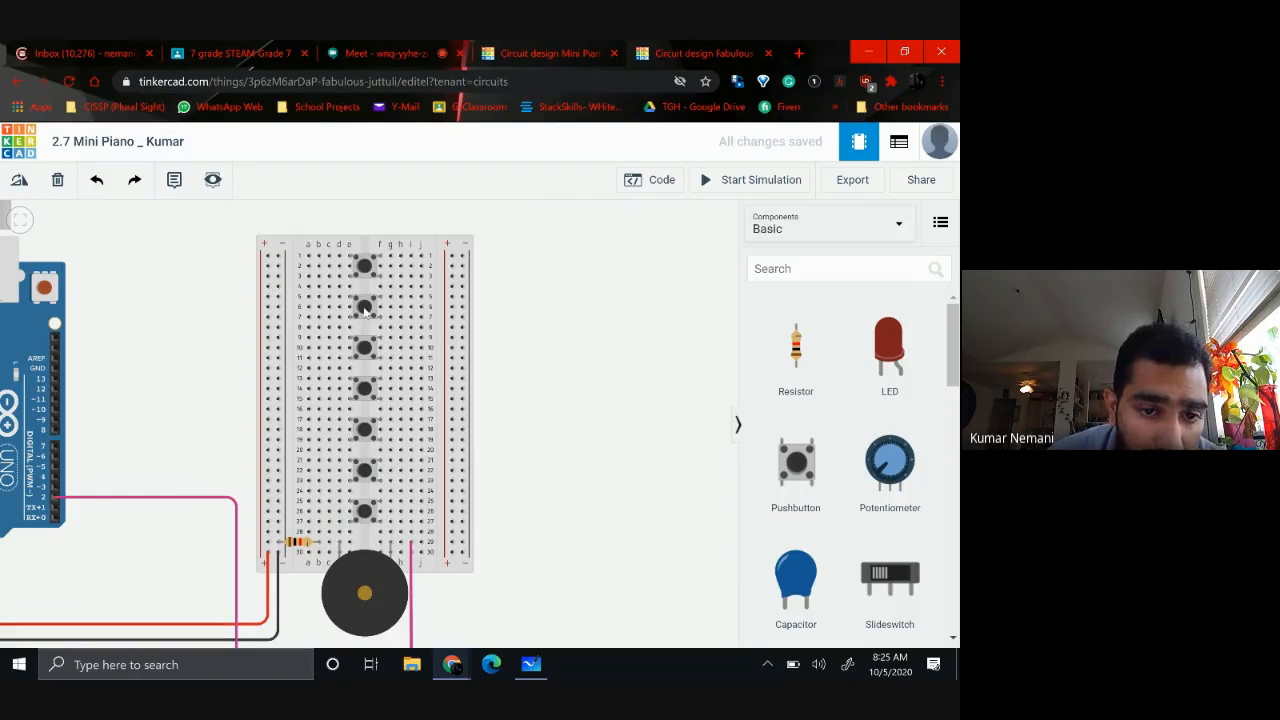
Wire hole a1 beside the first pushbutton to the adjacent positive rail and color the wire red
{"action": "scroll", "coordinate": [365, 312], "scroll_direction": "down", "scroll_amount": 2}
{"action": "scroll", "coordinate": [225, 330], "scroll_direction": "down", "scroll_amount": 2}
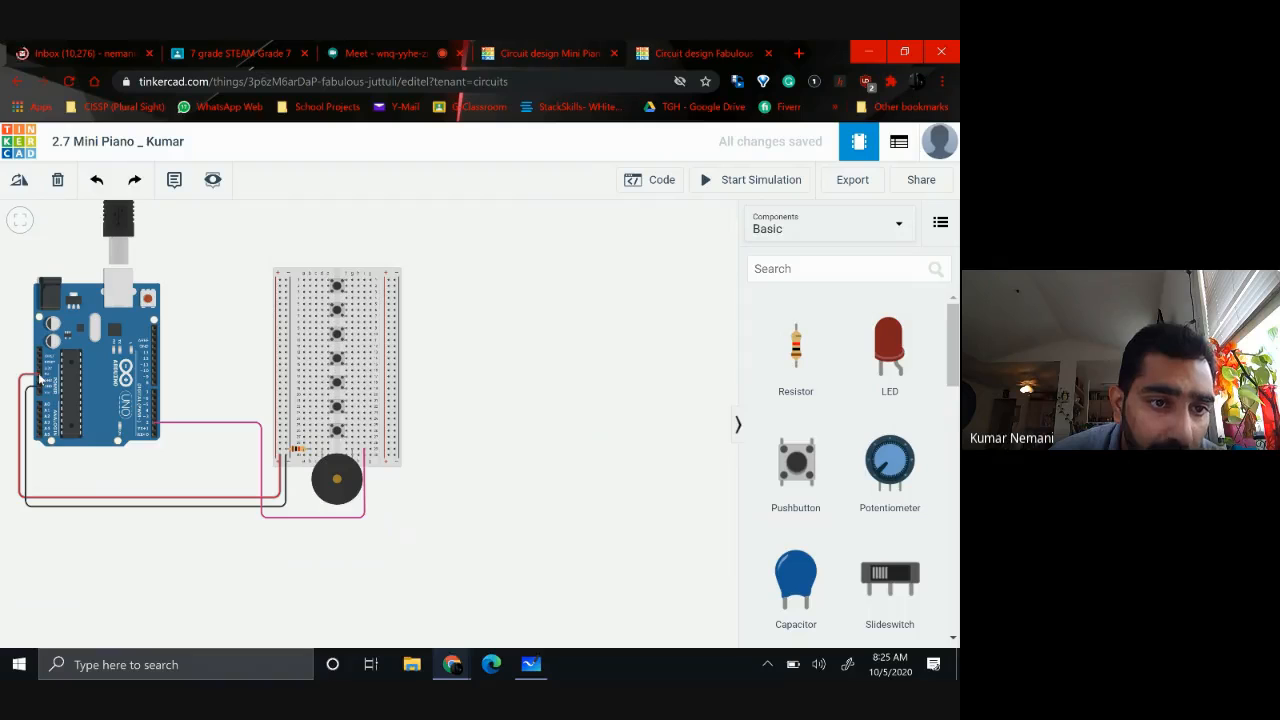
{"action": "scroll", "coordinate": [235, 340], "scroll_direction": "up", "scroll_amount": 2}
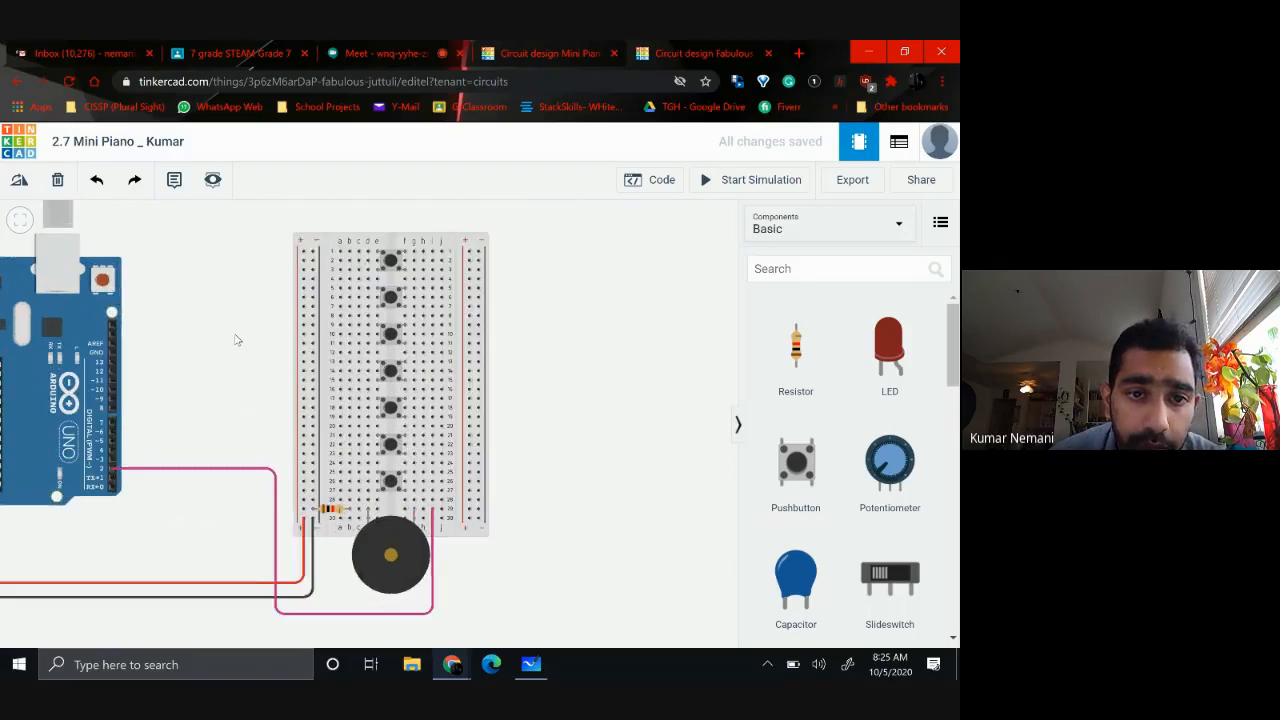
{"action": "scroll", "coordinate": [235, 340], "scroll_direction": "up", "scroll_amount": 1}
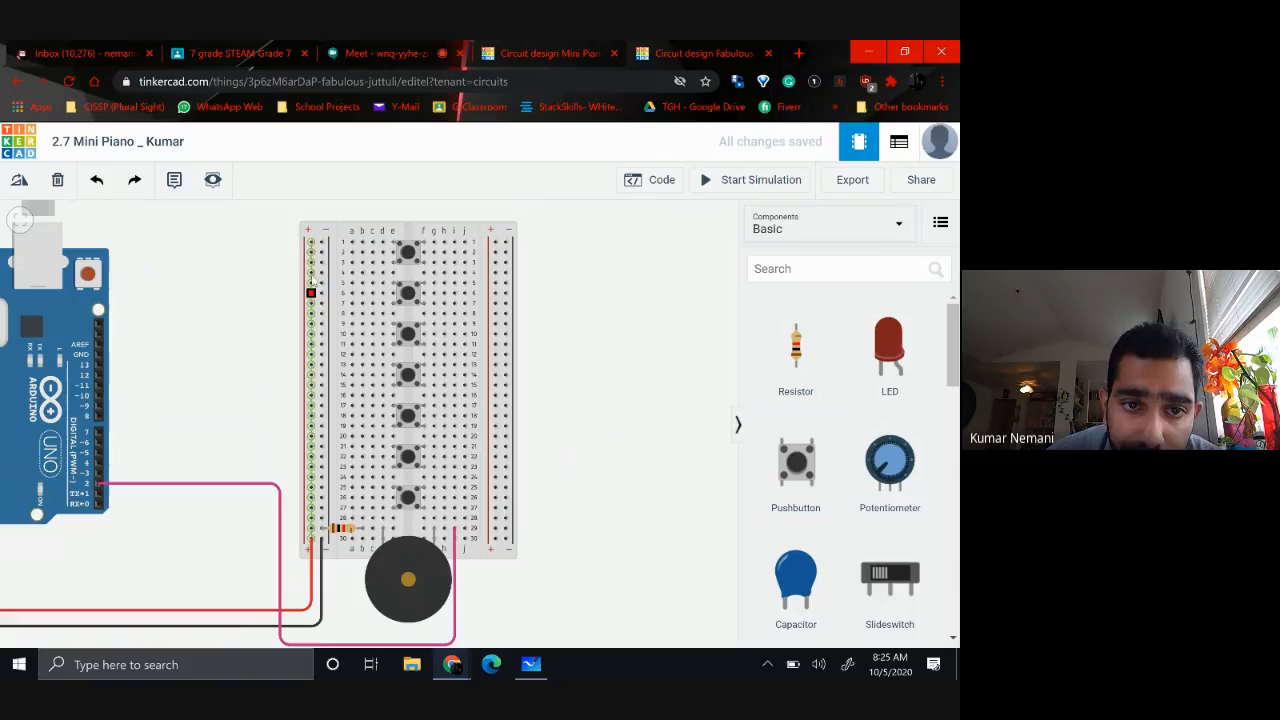
{"action": "left_click", "coordinate": [351, 242]}
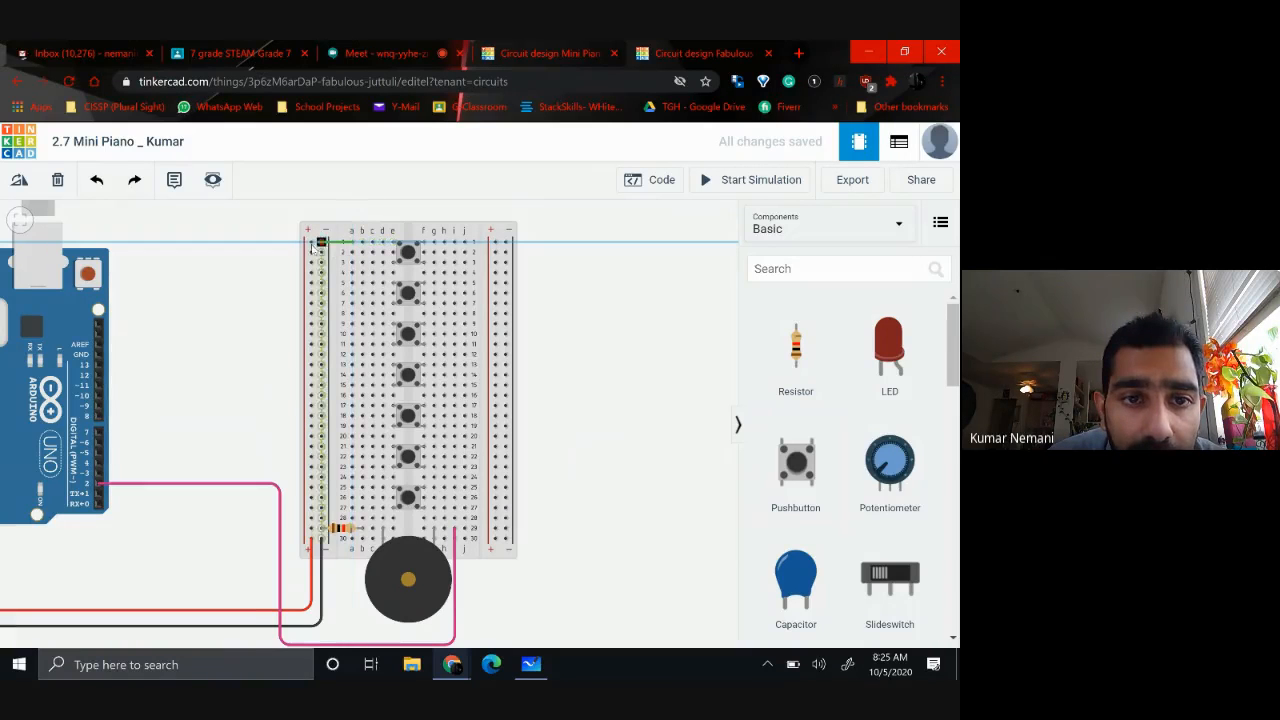
{"action": "left_click", "coordinate": [311, 243]}
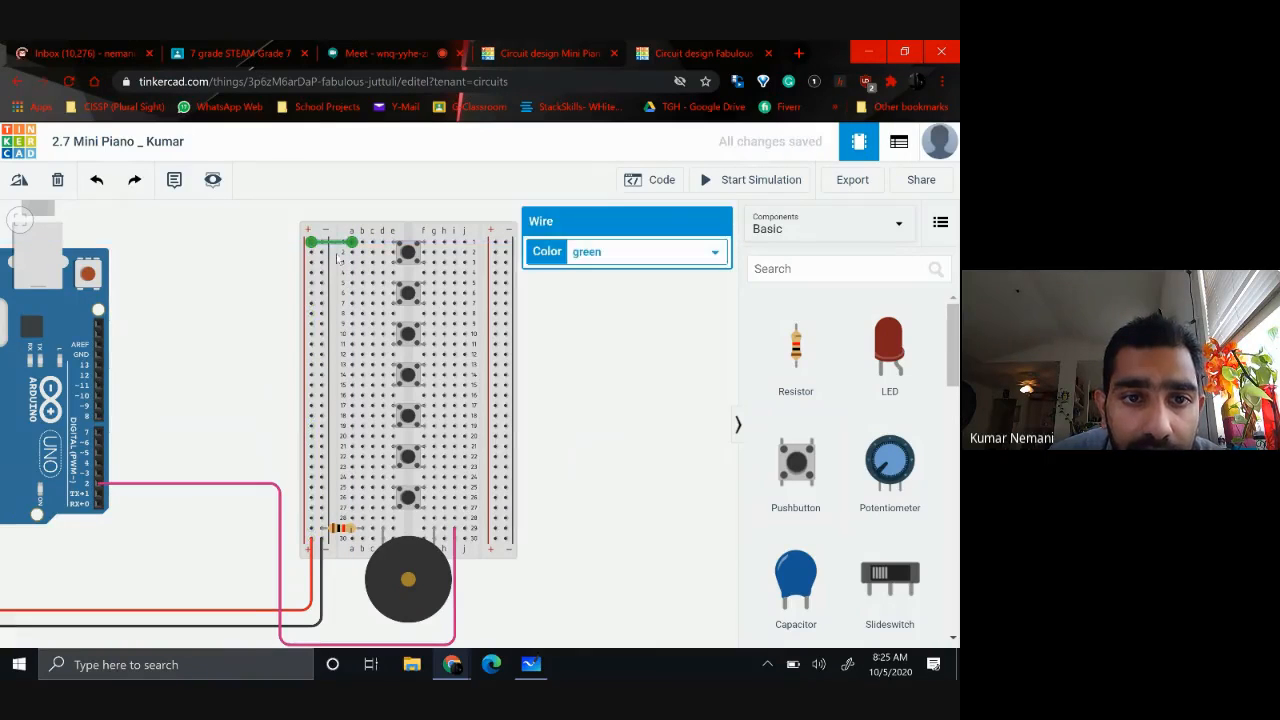
{"action": "left_click", "coordinate": [614, 256]}
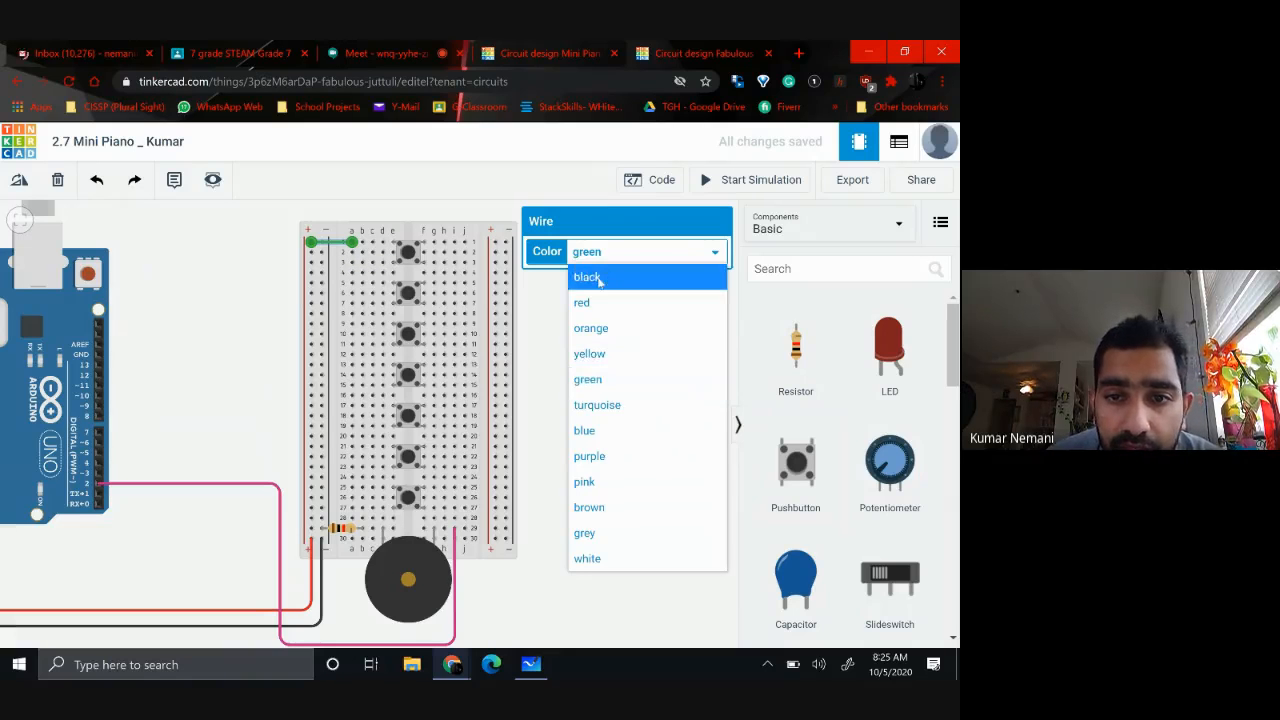
{"action": "left_click", "coordinate": [595, 302]}
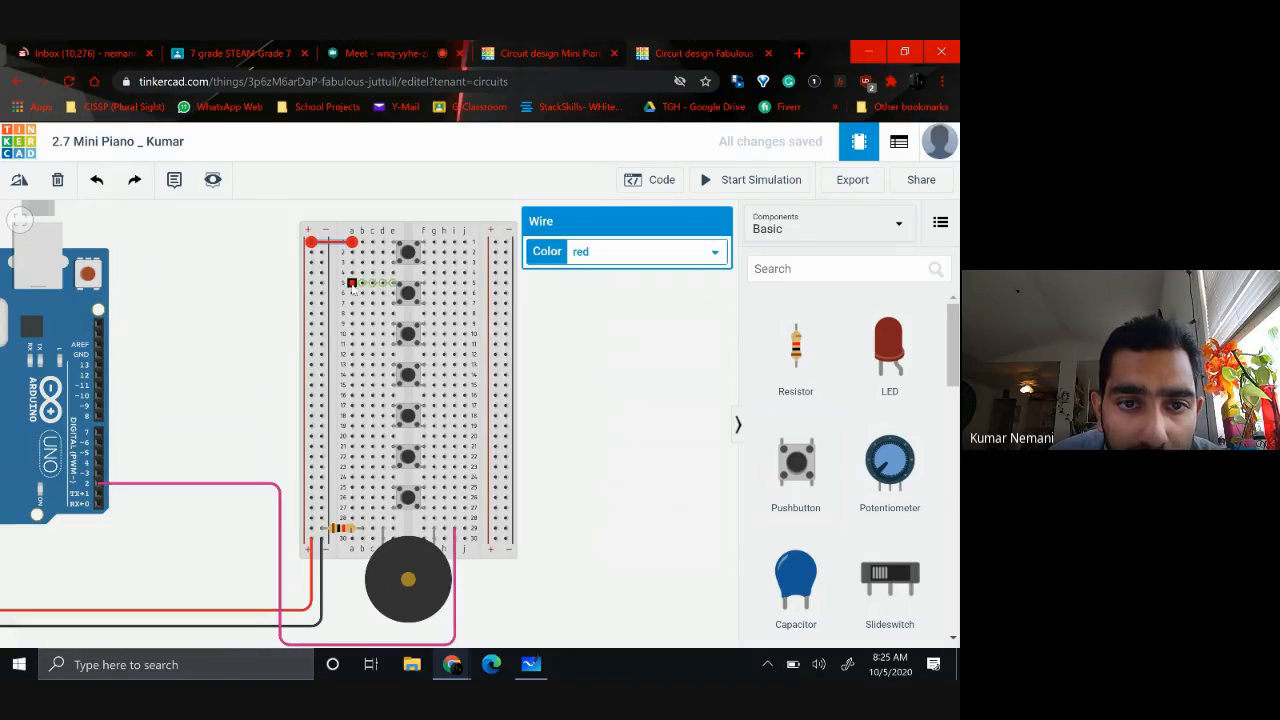
Wire hole a5 beside the second pushbutton to the adjacent positive rail, coloring the wire red
{"action": "left_click", "coordinate": [350, 284]}
{"action": "left_click", "coordinate": [311, 284]}
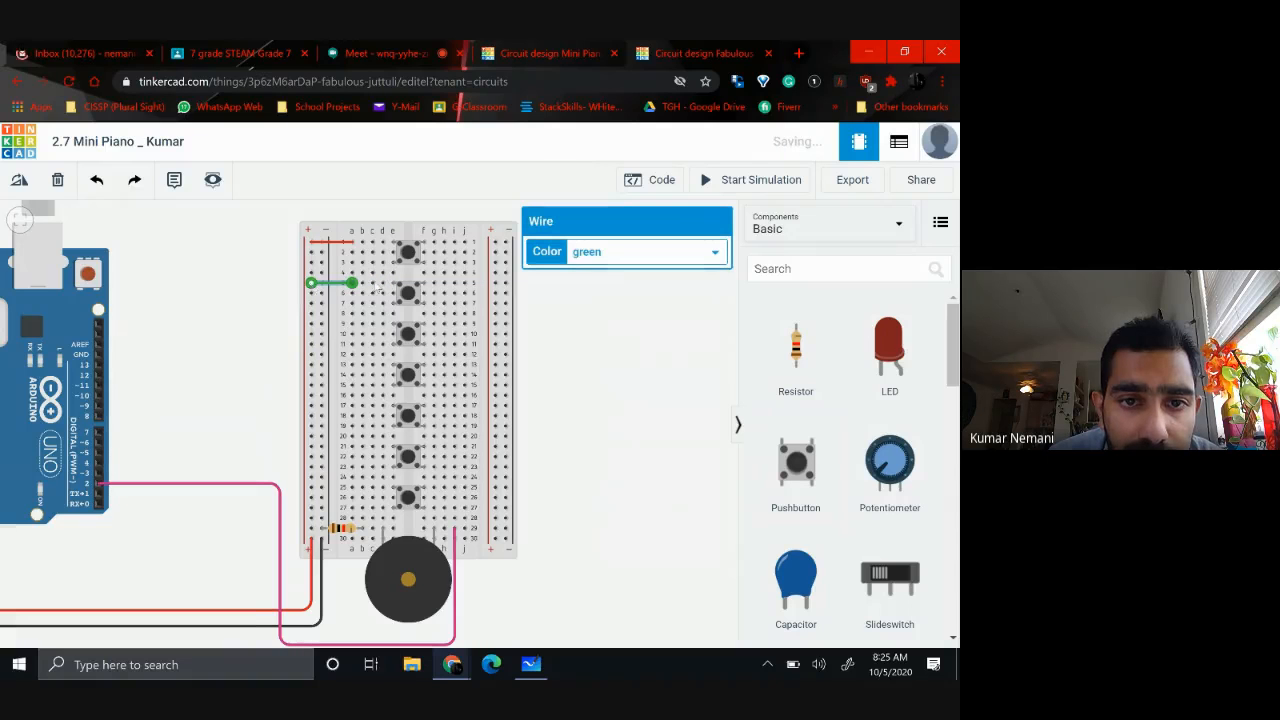
{"action": "left_click", "coordinate": [590, 256]}
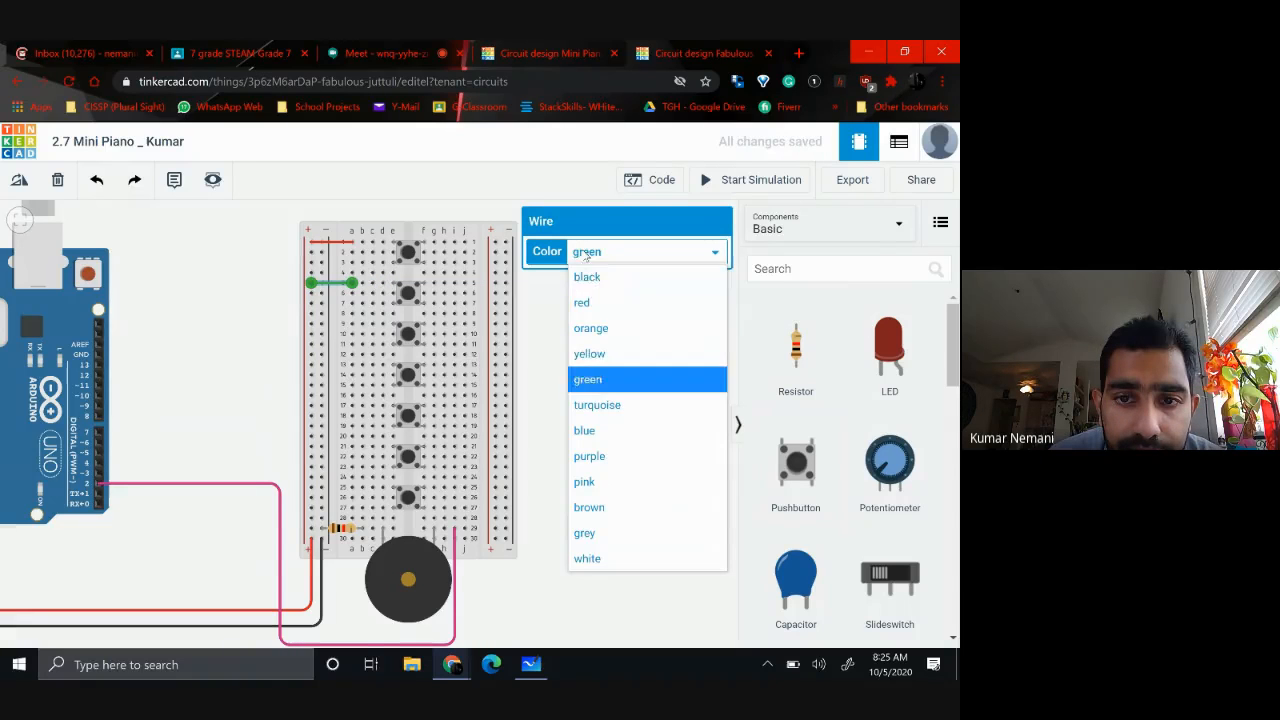
{"action": "left_click", "coordinate": [594, 305]}
{"action": "left_click", "coordinate": [608, 351]}
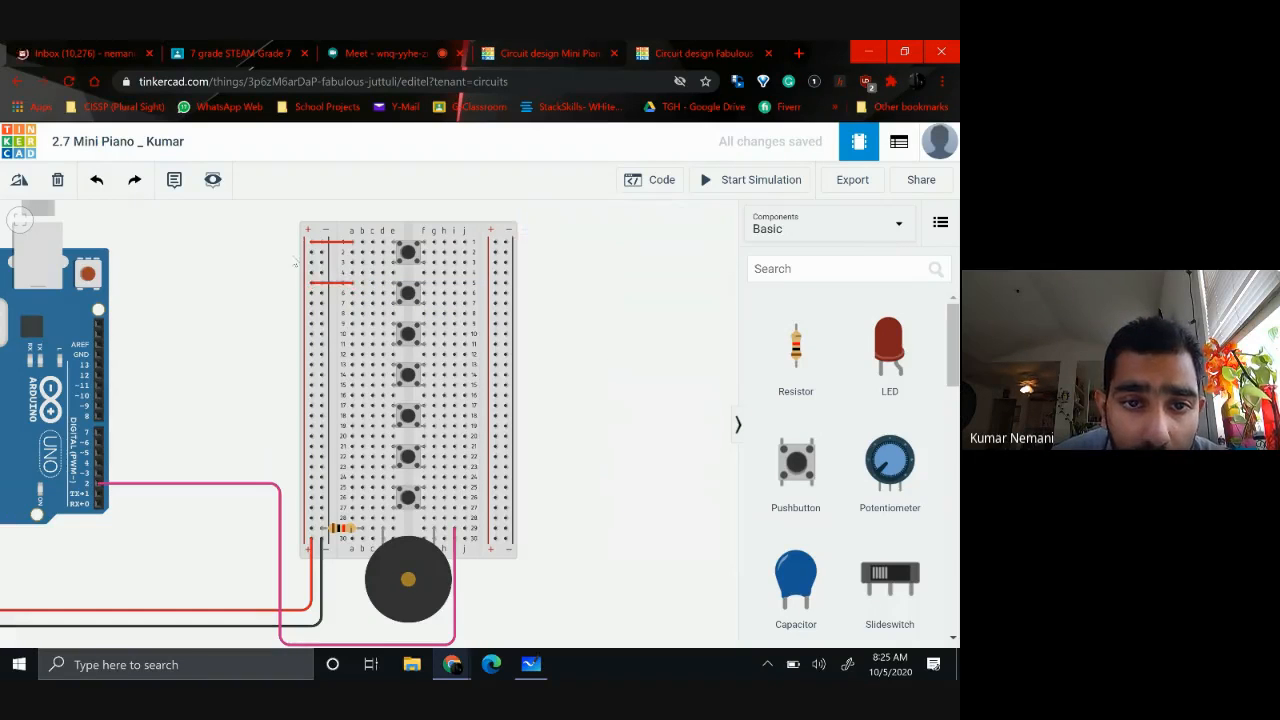
Connect hole a9 beside the third pushbutton to the positive rail with a red wire
{"action": "scroll", "coordinate": [294, 262], "scroll_direction": "up", "scroll_amount": 4}
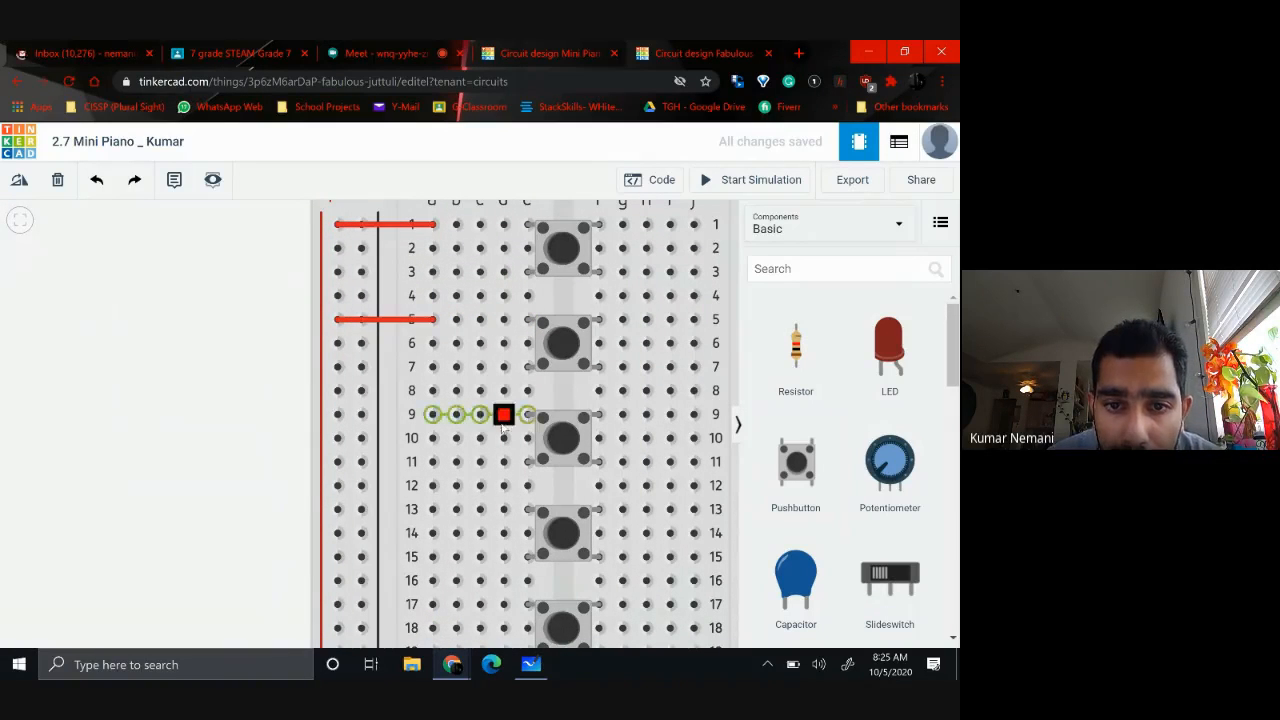
{"action": "left_click", "coordinate": [432, 414]}
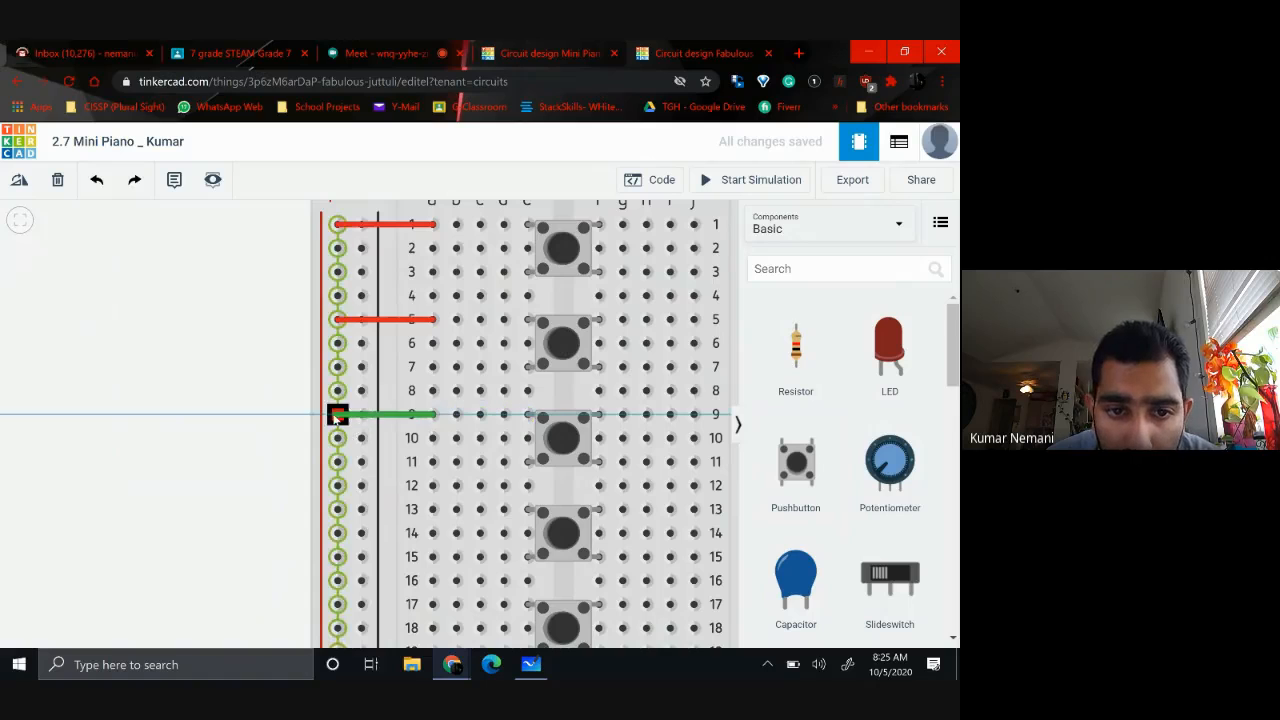
{"action": "left_click", "coordinate": [337, 415]}
{"action": "left_click", "coordinate": [660, 251]}
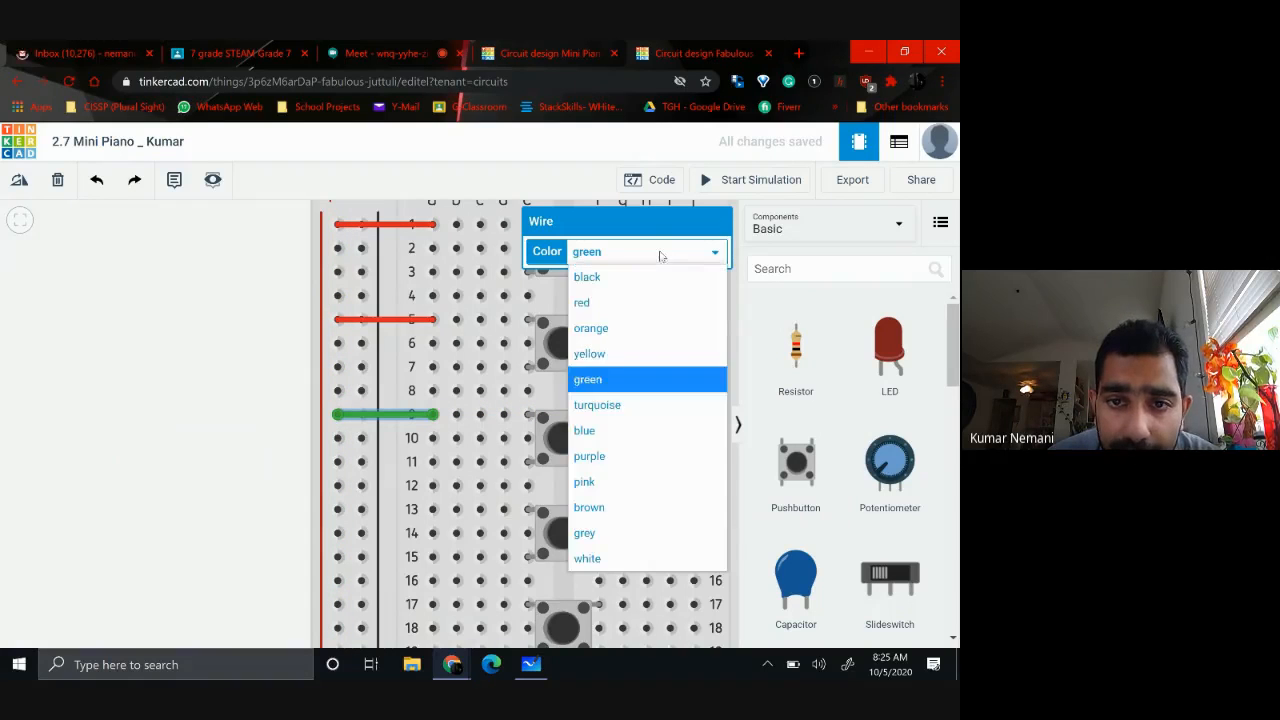
{"action": "left_click", "coordinate": [594, 302]}
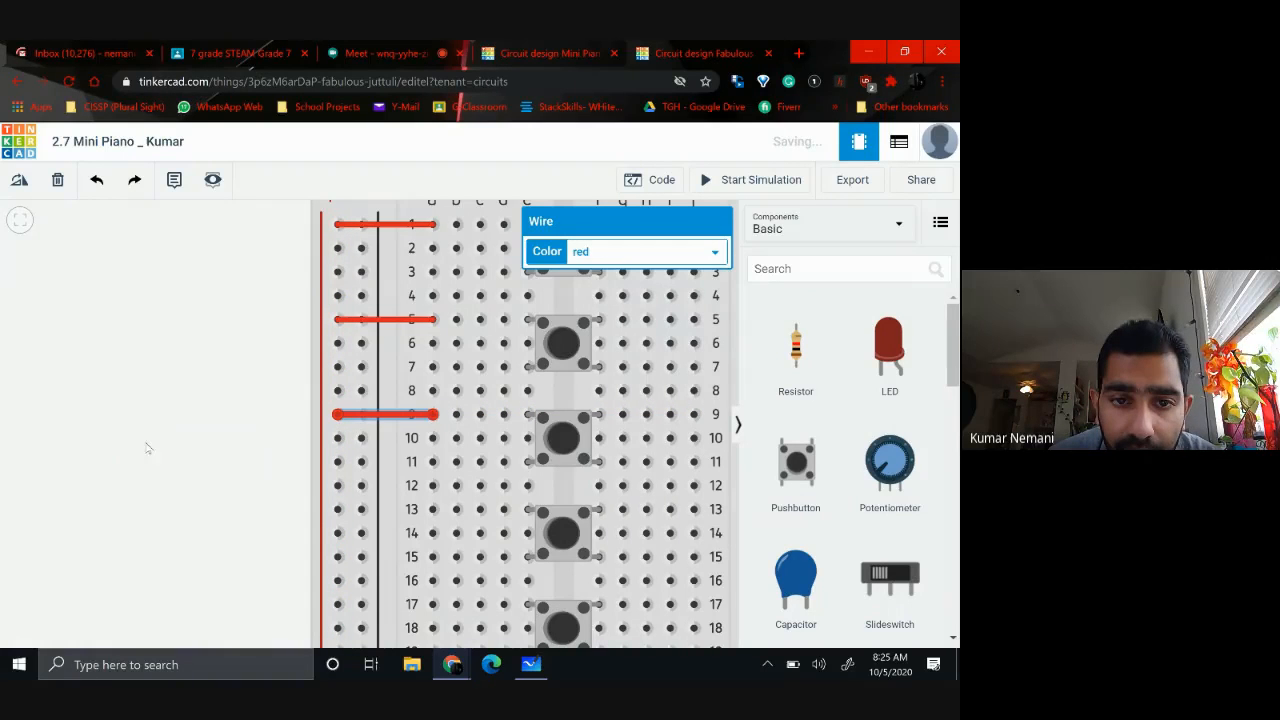
Connect hole a13 beside the fourth pushbutton to the positive rail with a red wire
{"action": "left_click", "coordinate": [432, 510]}
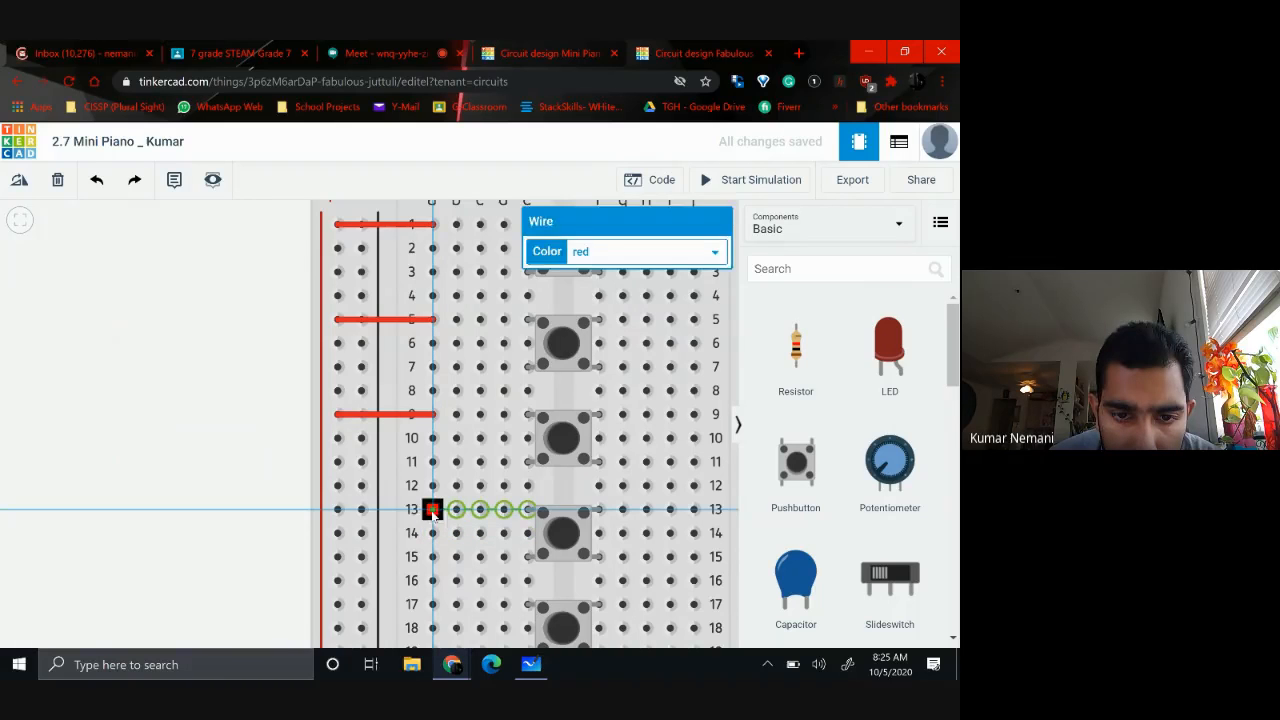
{"action": "left_click", "coordinate": [338, 511]}
{"action": "left_click", "coordinate": [664, 253]}
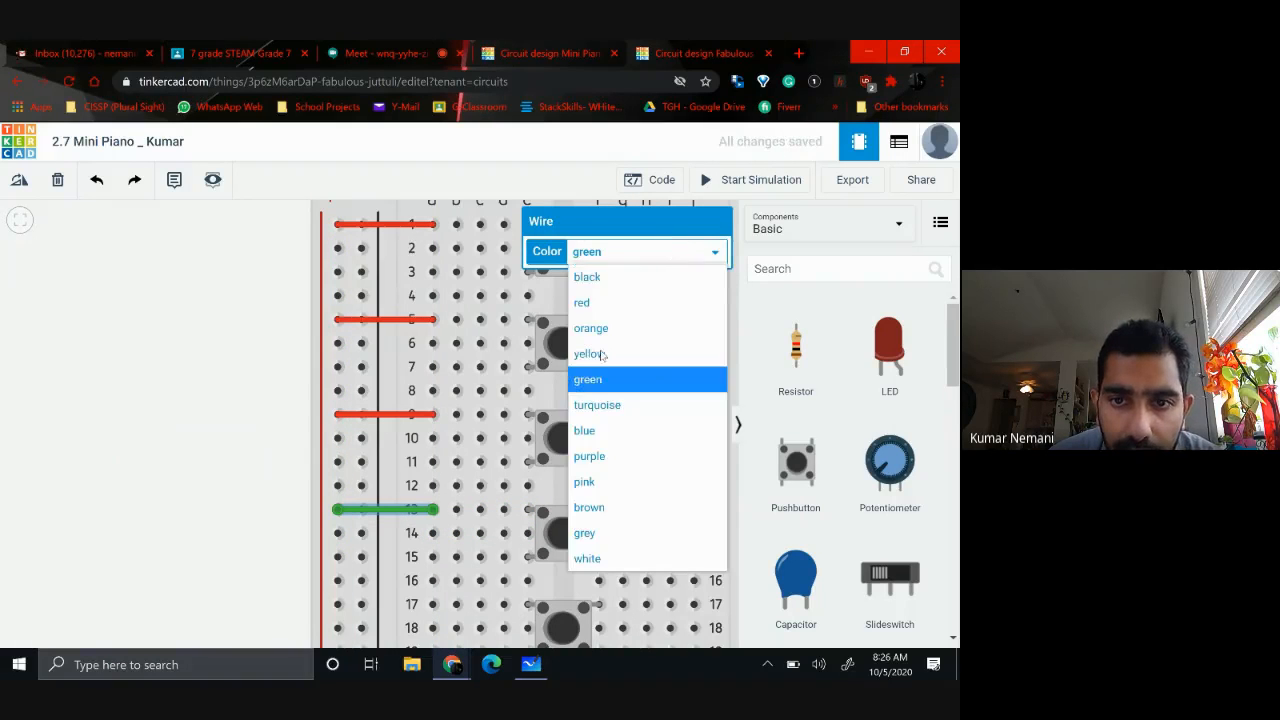
{"action": "left_click", "coordinate": [598, 304]}
Connect hole a17 beside the fifth pushbutton to the positive rail with a red wire
{"action": "scroll", "coordinate": [141, 444], "scroll_direction": "down", "scroll_amount": 3}
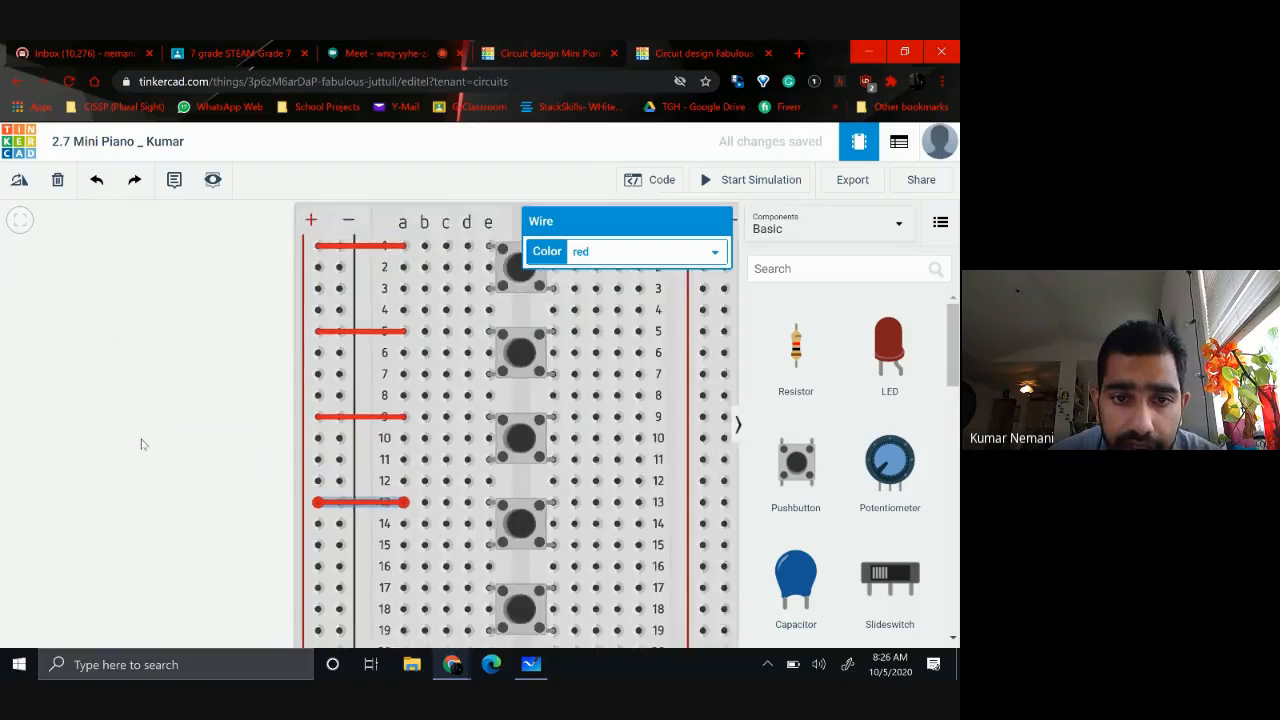
{"action": "left_click_drag", "start_coordinate": [677, 472], "coordinate": [690, 363]}
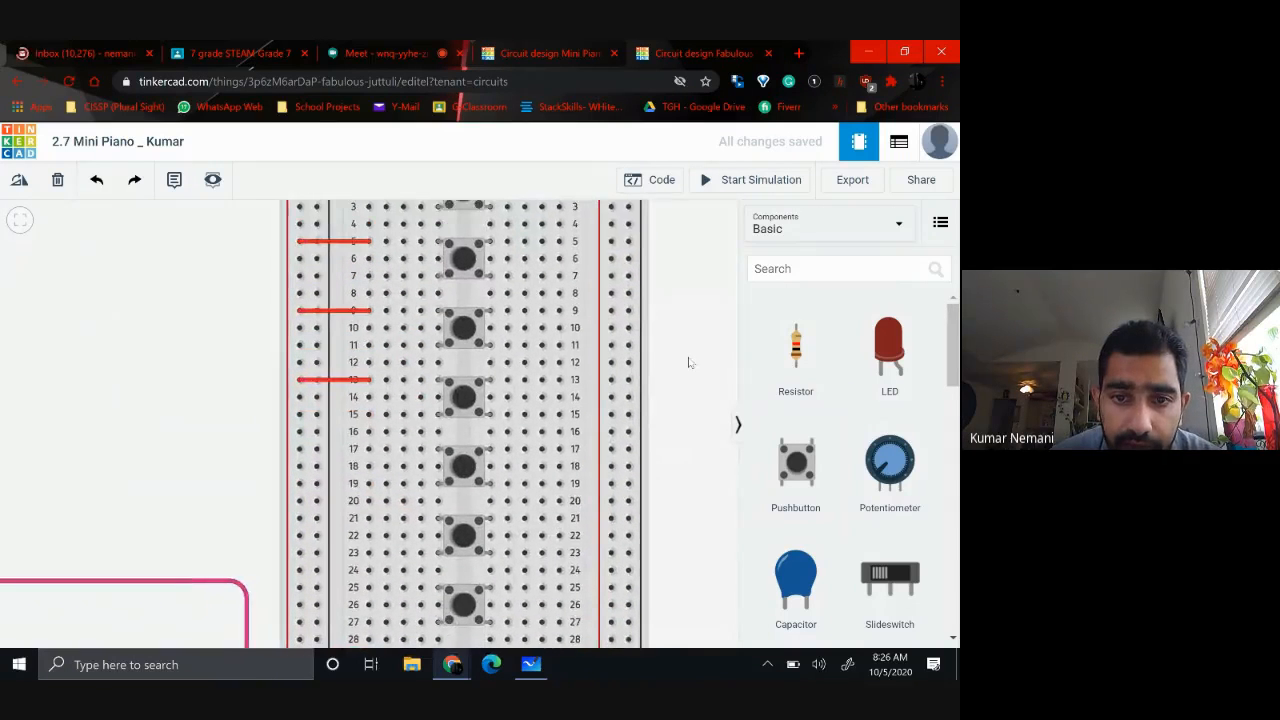
{"action": "left_click", "coordinate": [367, 451]}
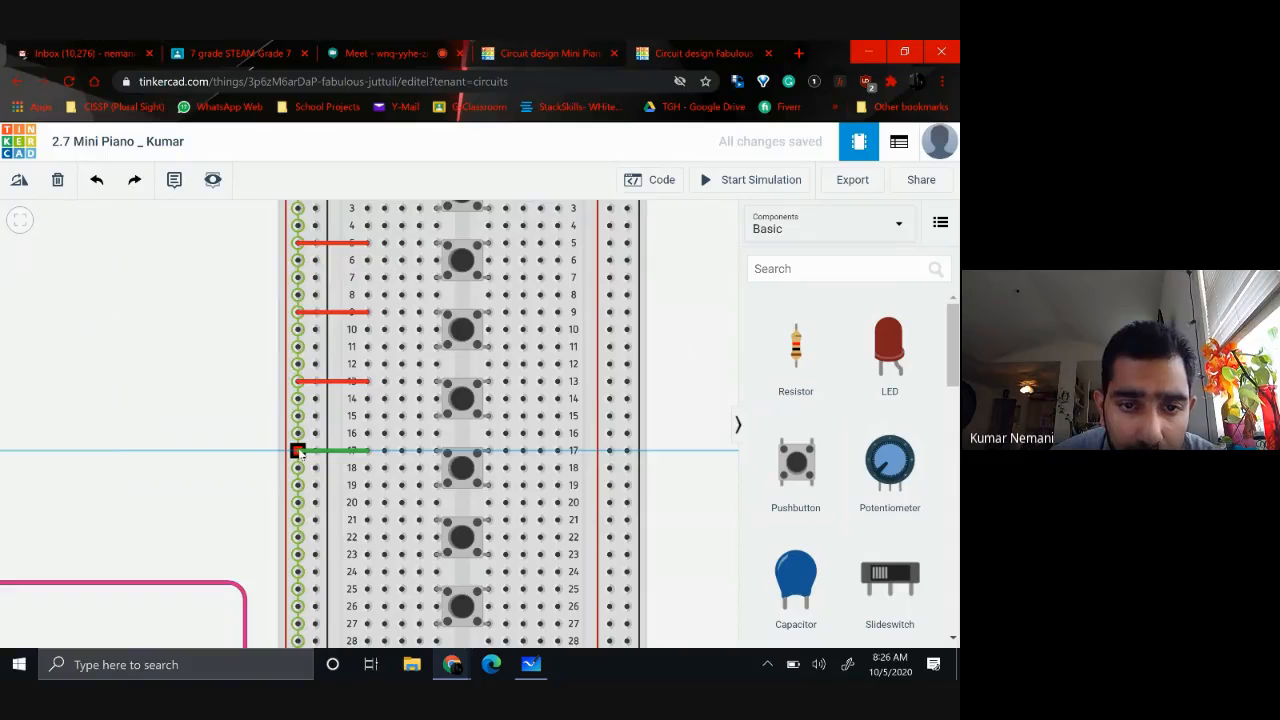
{"action": "left_click", "coordinate": [297, 451]}
{"action": "left_click", "coordinate": [661, 254]}
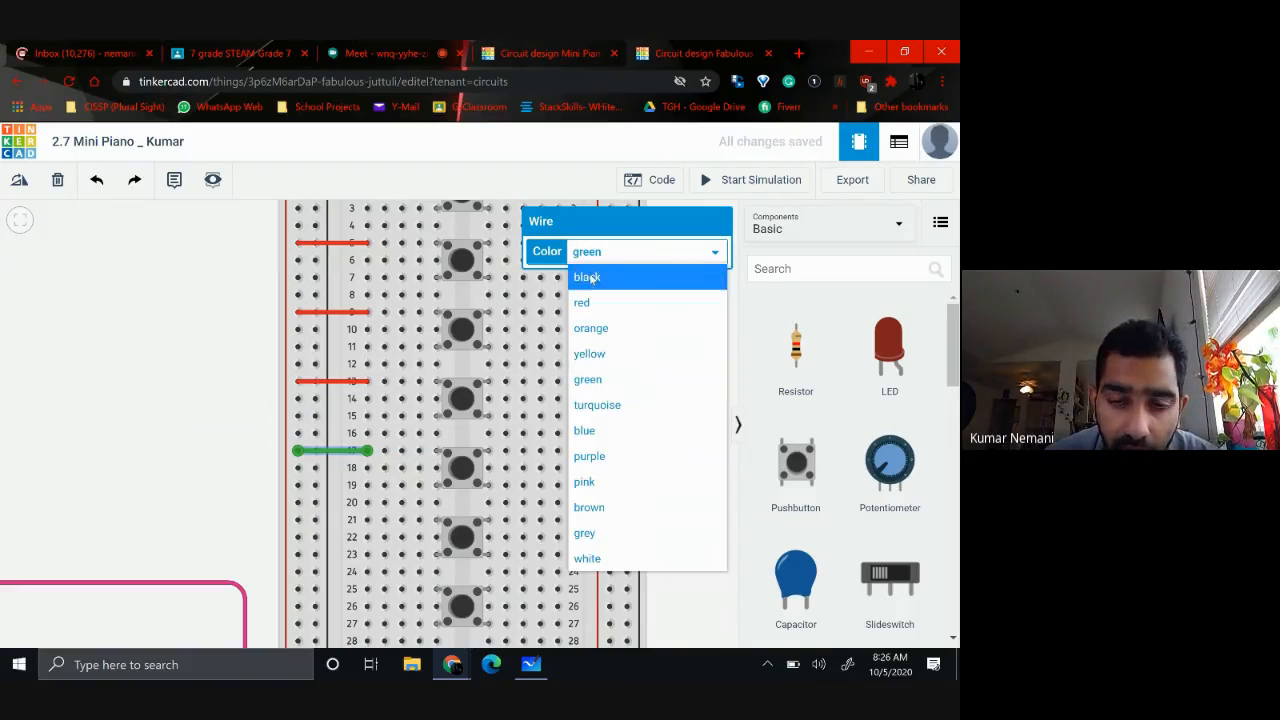
{"action": "left_click", "coordinate": [592, 303]}
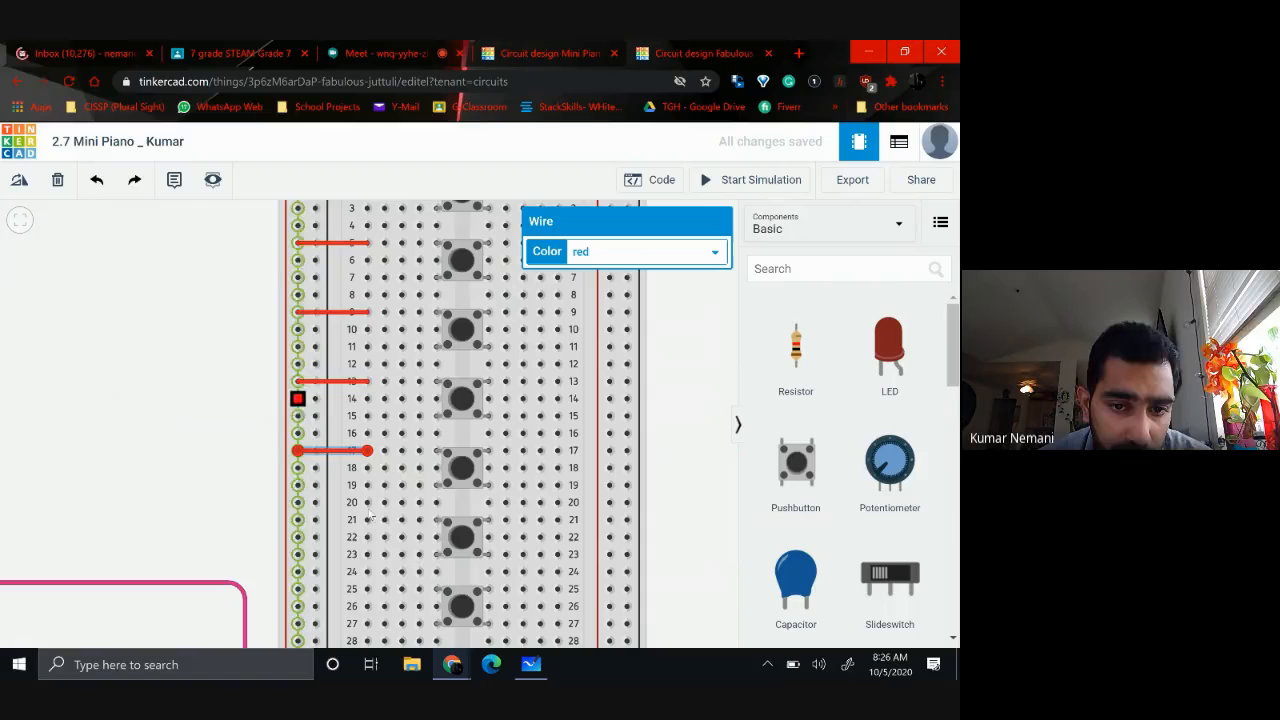
Connect hole a21 beside the sixth pushbutton to the positive rail with a red wire
{"action": "left_click", "coordinate": [297, 520]}
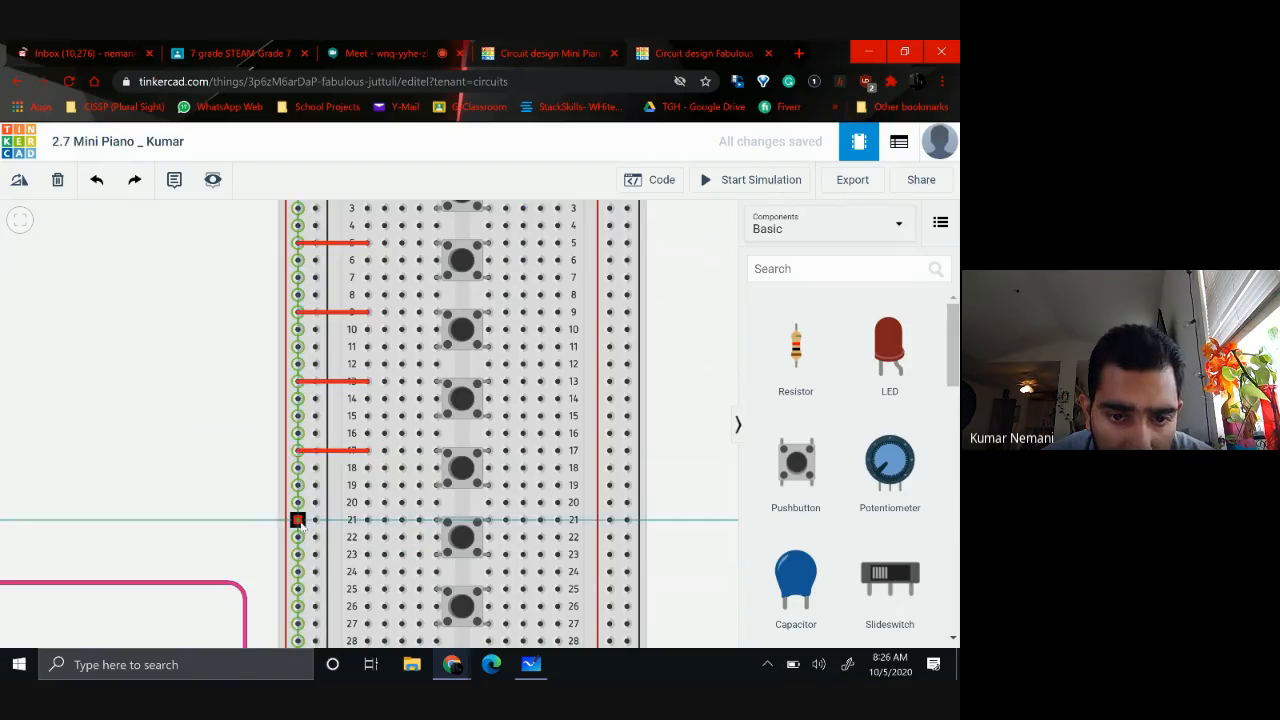
{"action": "left_click", "coordinate": [367, 520]}
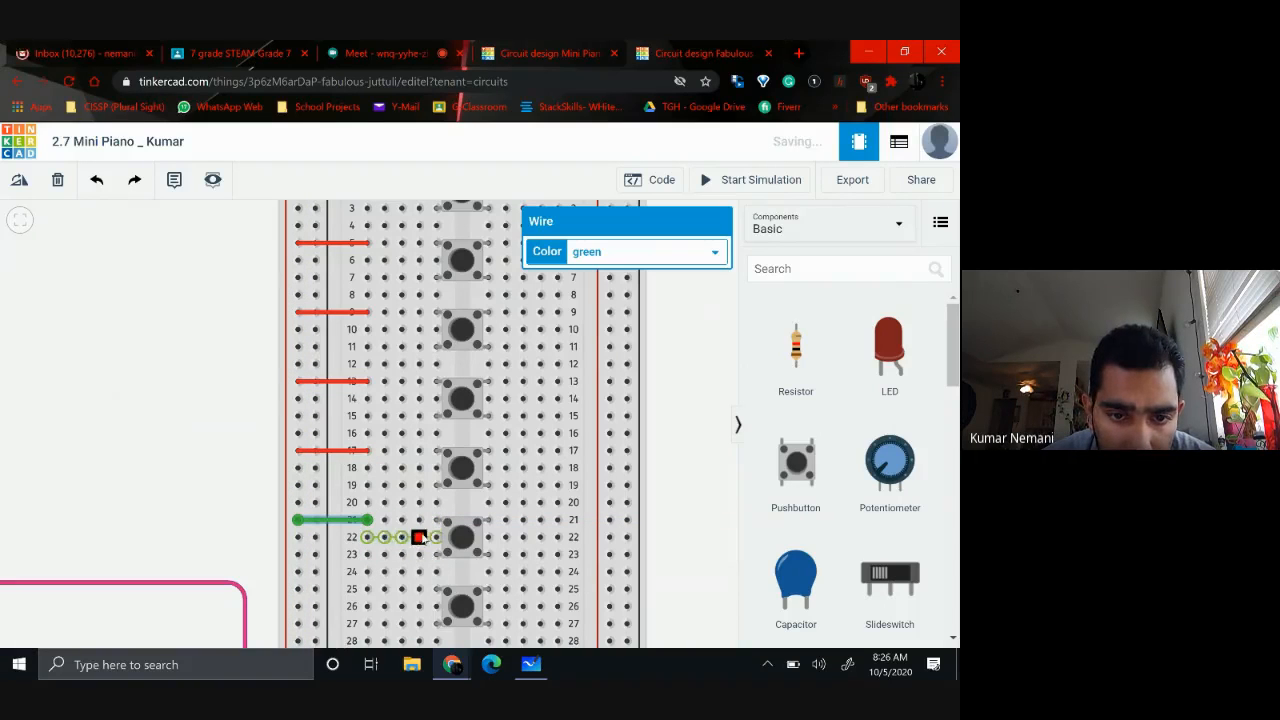
{"action": "left_click", "coordinate": [590, 255]}
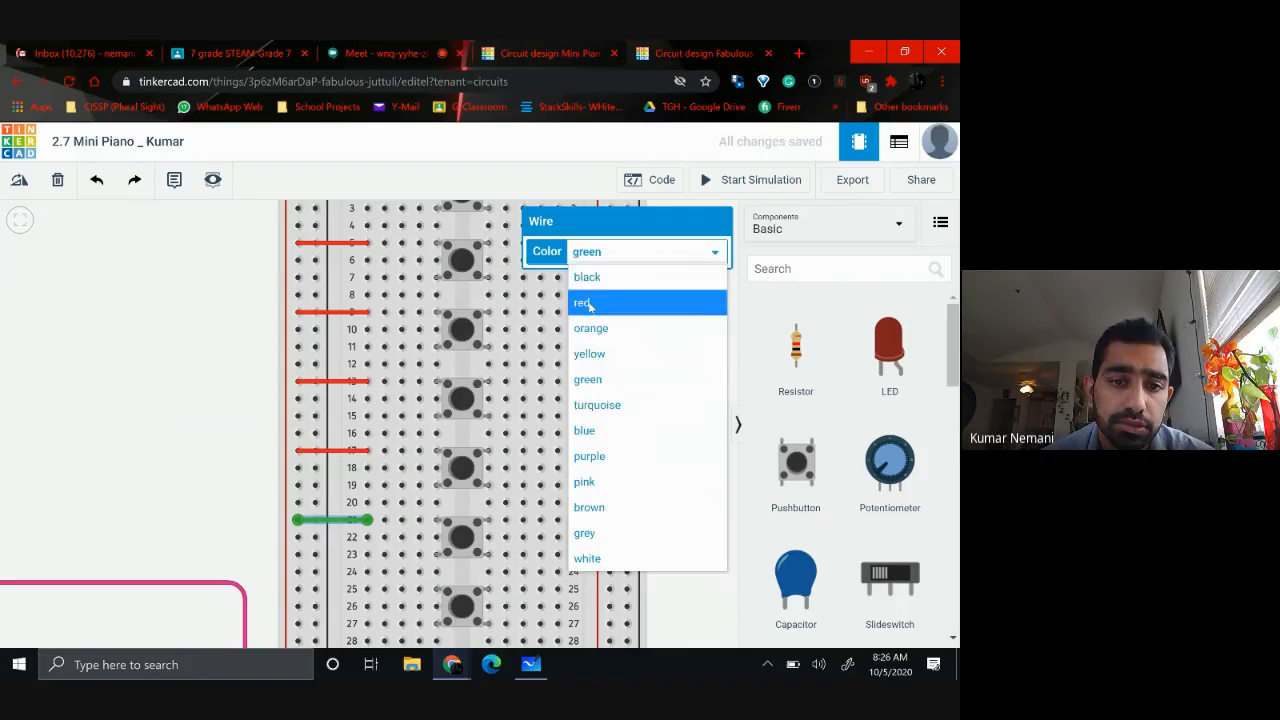
{"action": "left_click", "coordinate": [589, 304]}
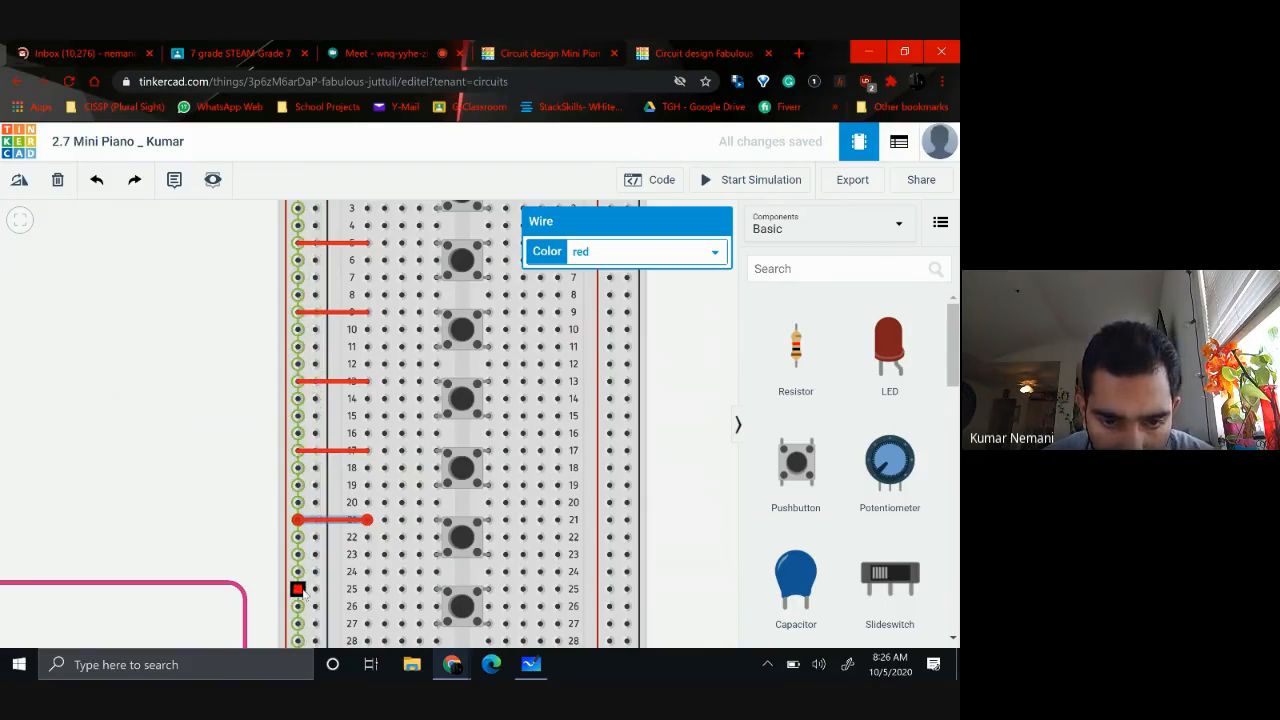
Connect hole a25 beside the seventh pushbutton to the positive rail with a red wire
{"action": "left_click", "coordinate": [298, 590]}
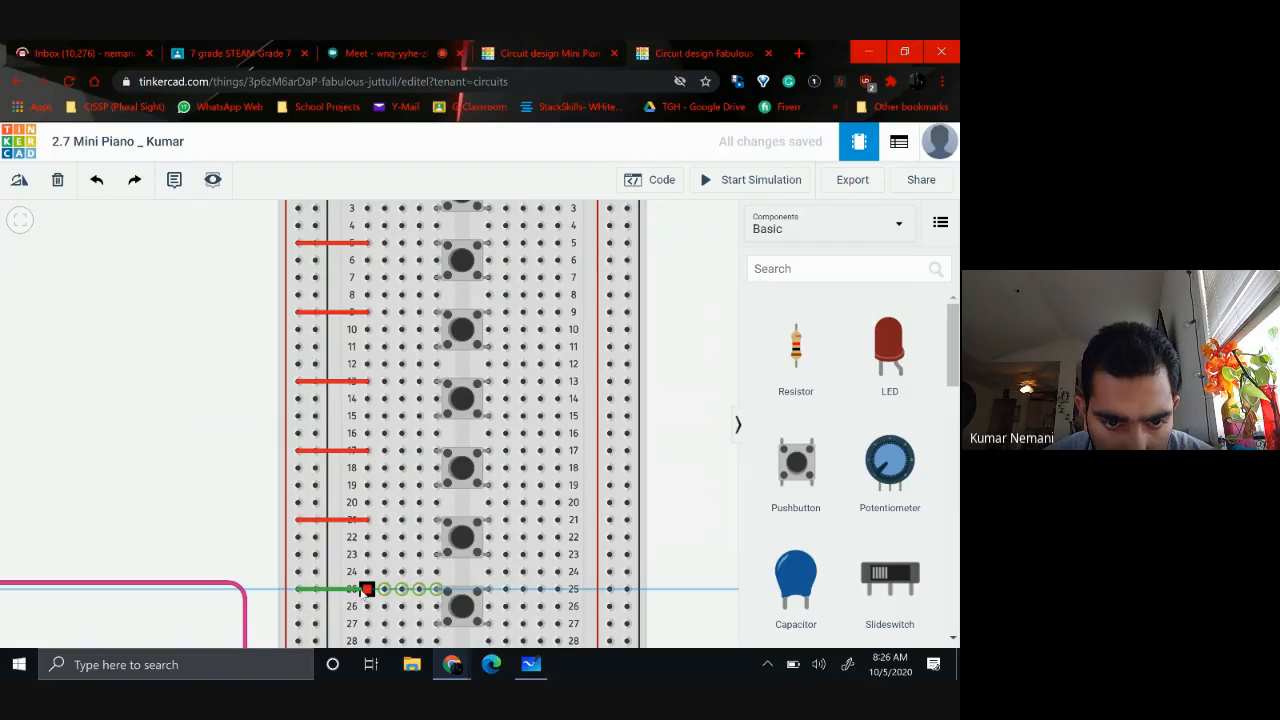
{"action": "left_click", "coordinate": [366, 589]}
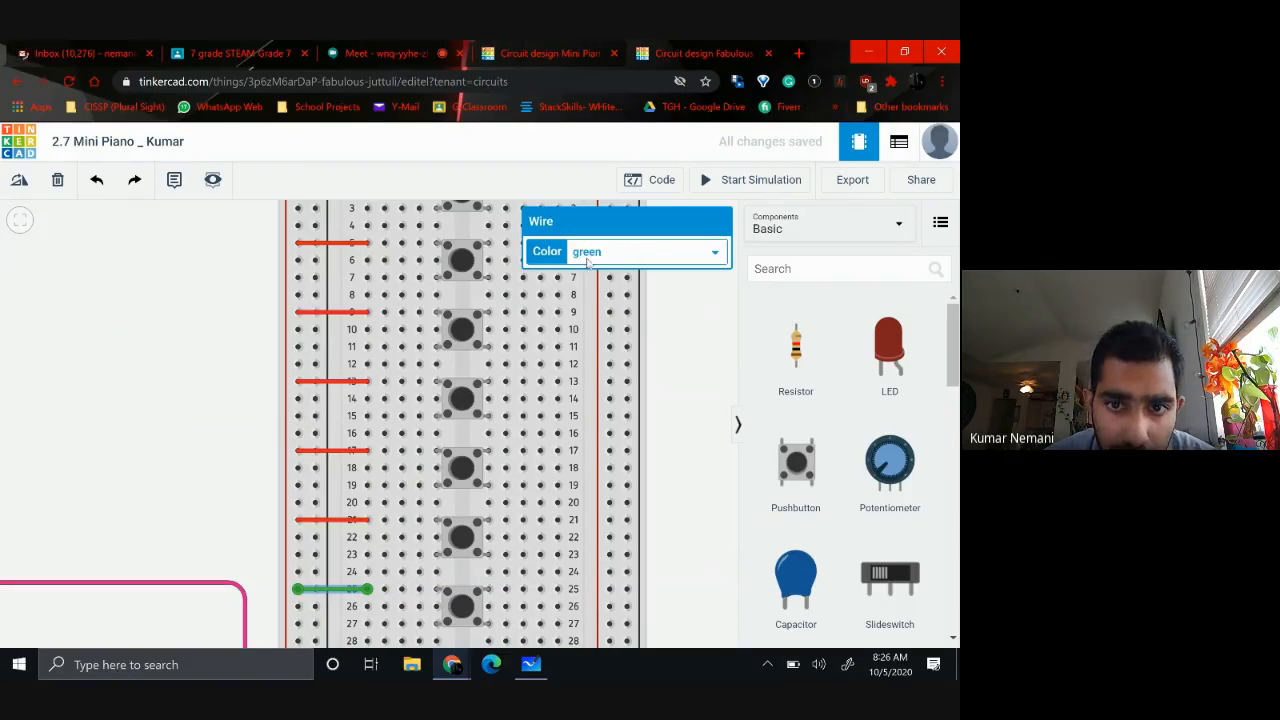
{"action": "left_click", "coordinate": [587, 258]}
{"action": "left_click", "coordinate": [585, 302]}
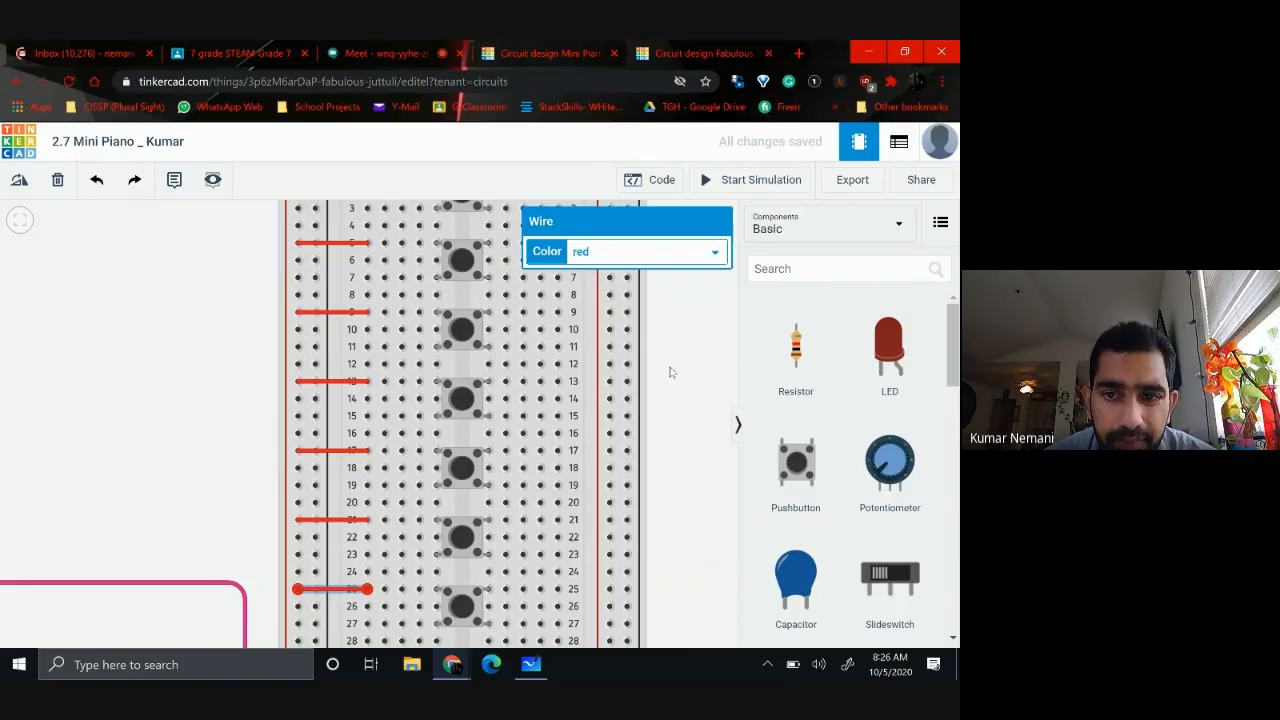
{"action": "left_click", "coordinate": [683, 382]}
Place a horizontal 1 kΩ resistor between the negative rail and hole b3 beside the first pushbutton
{"action": "scroll", "coordinate": [683, 382], "scroll_direction": "down", "scroll_amount": 2}
{"action": "scroll", "coordinate": [683, 382], "scroll_direction": "up", "scroll_amount": 2}
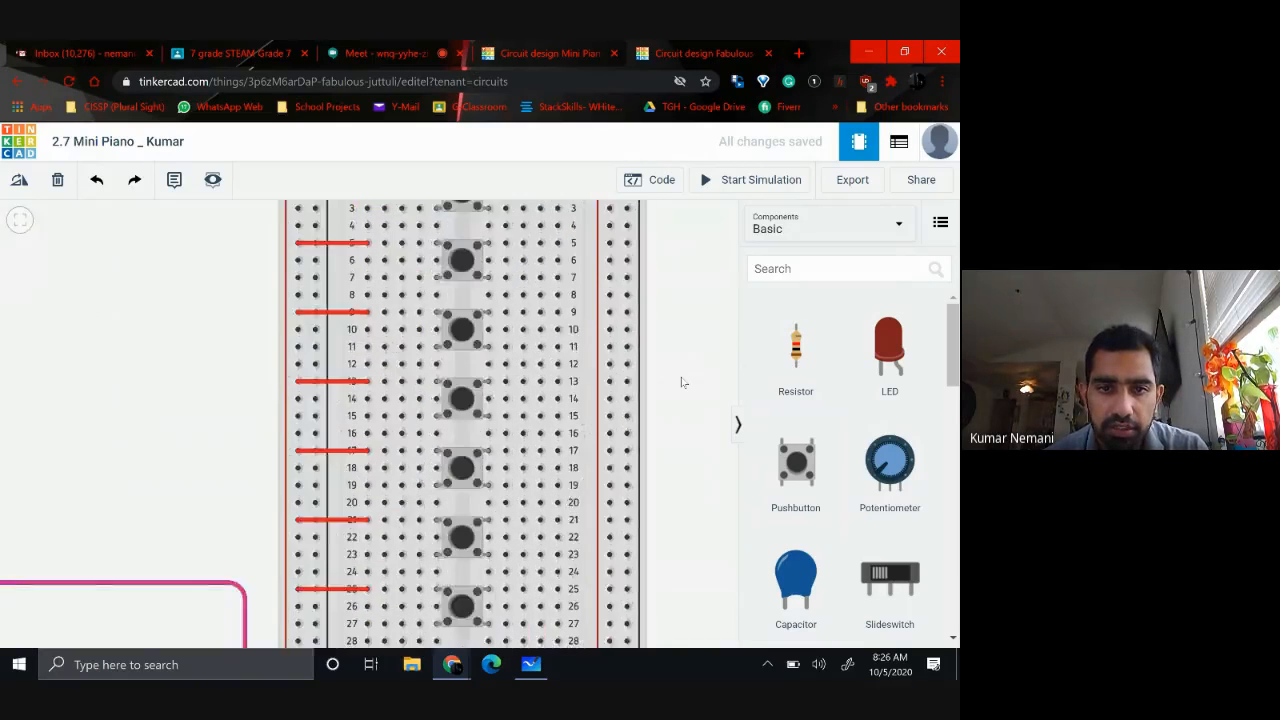
{"action": "scroll", "coordinate": [683, 382], "scroll_direction": "down", "scroll_amount": 1}
{"action": "scroll", "coordinate": [683, 382], "scroll_direction": "up", "scroll_amount": 1}
{"action": "scroll", "coordinate": [683, 382], "scroll_direction": "down", "scroll_amount": 2}
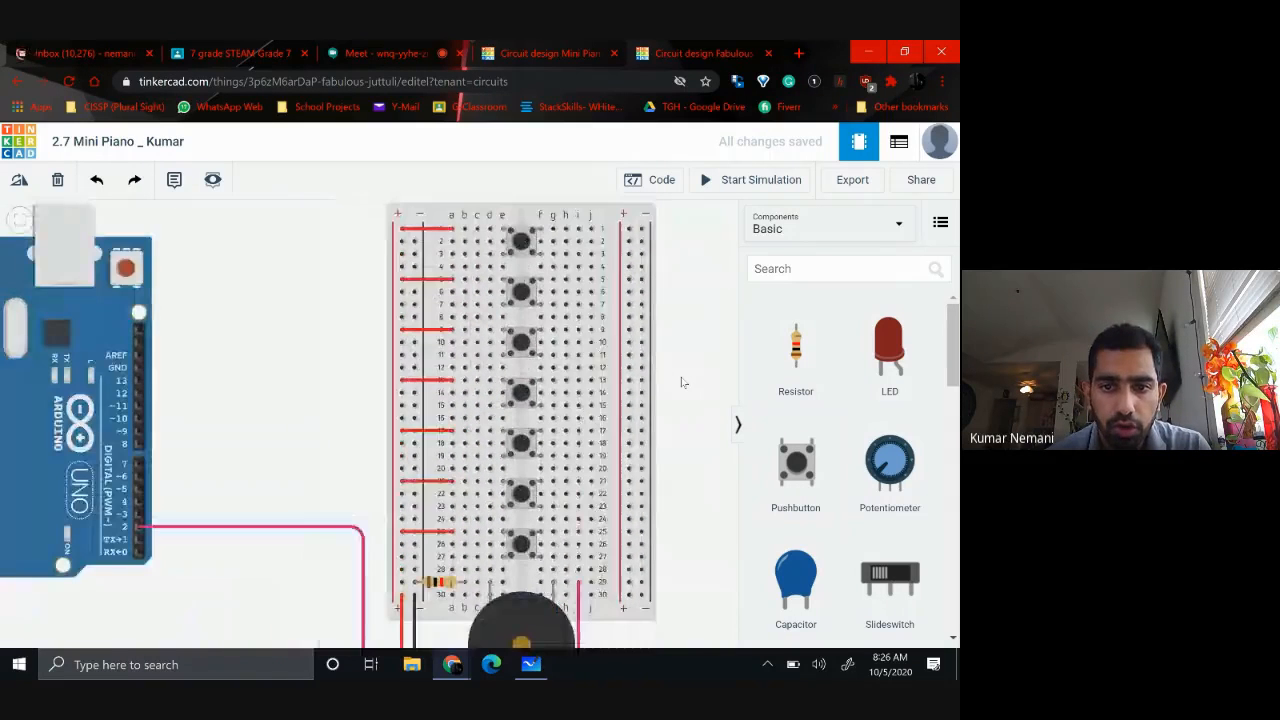
{"action": "scroll", "coordinate": [683, 382], "scroll_direction": "down", "scroll_amount": 1}
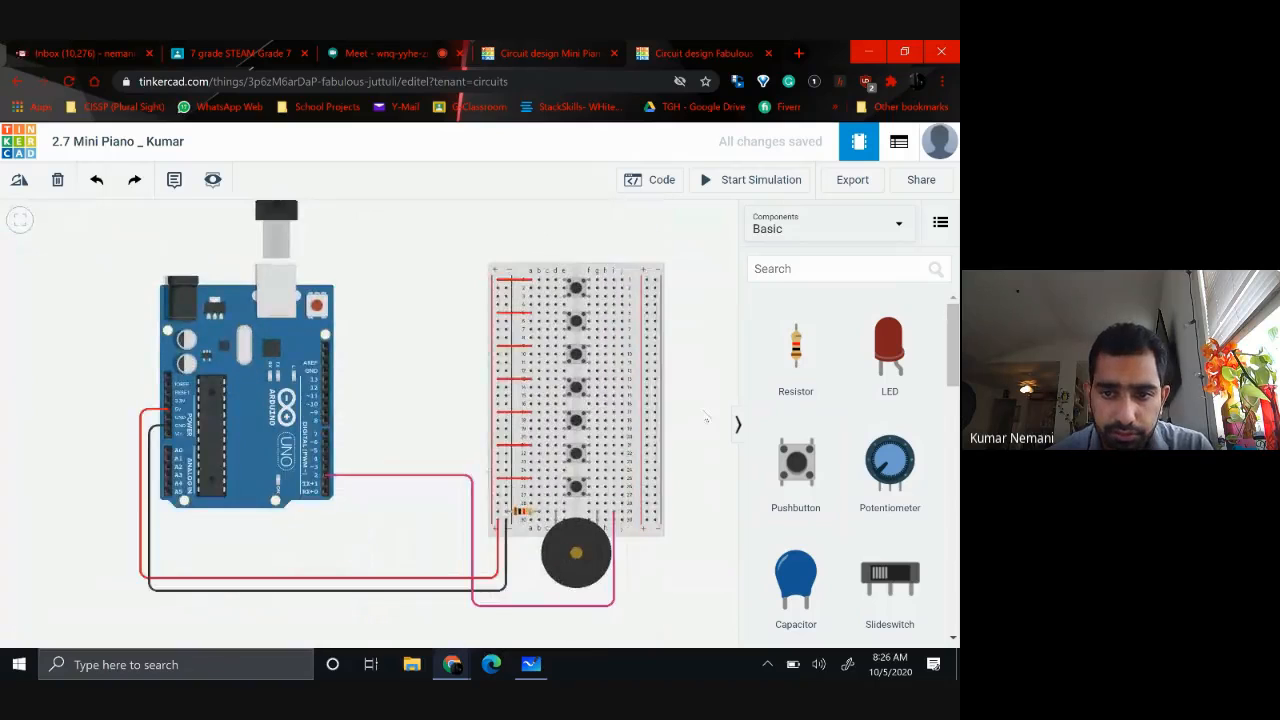
{"action": "left_click_drag", "start_coordinate": [706, 418], "coordinate": [616, 410]}
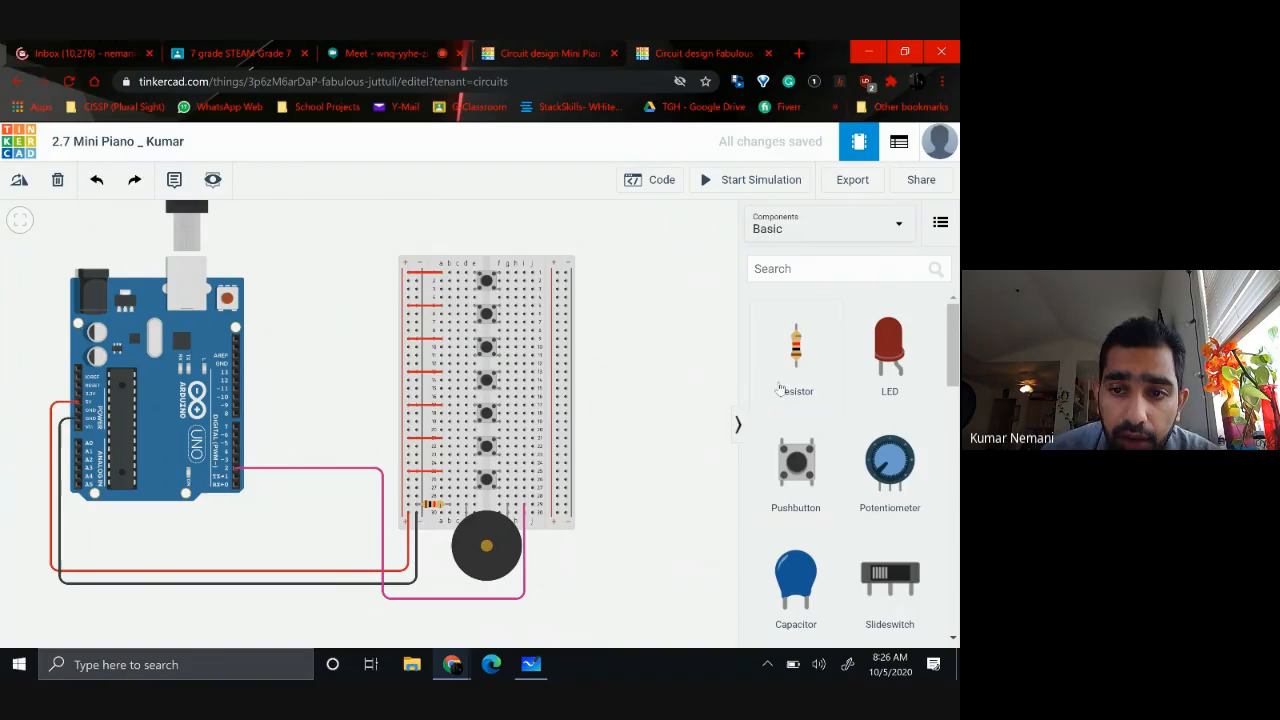
{"action": "left_click_drag", "start_coordinate": [795, 360], "coordinate": [651, 312]}
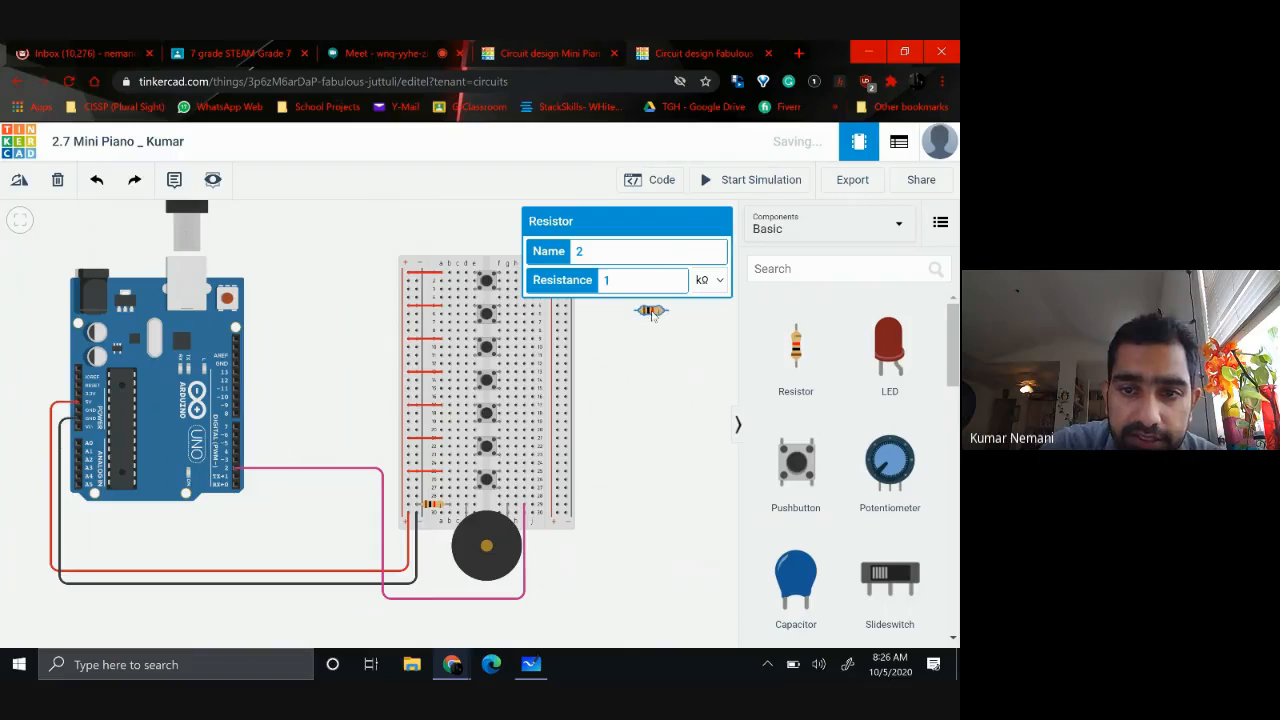
{"action": "left_click_drag", "start_coordinate": [651, 313], "coordinate": [436, 296]}
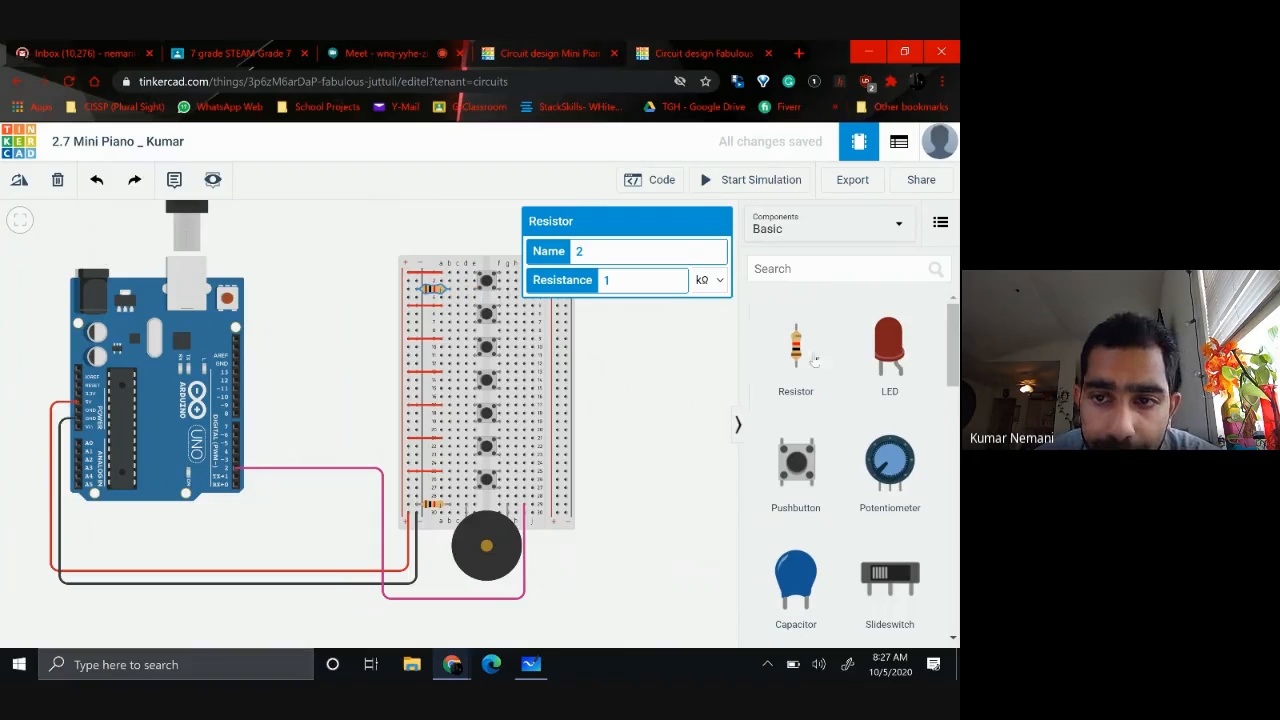
Add a horizontal 1 kΩ resistor between the negative rail and hole b7 beside the second pushbutton
{"action": "left_click_drag", "start_coordinate": [800, 357], "coordinate": [437, 326]}
{"action": "key", "text": "ctrl+r"}
{"action": "key", "text": "ctrl+r"}
{"action": "key", "text": "ctrl+r"}
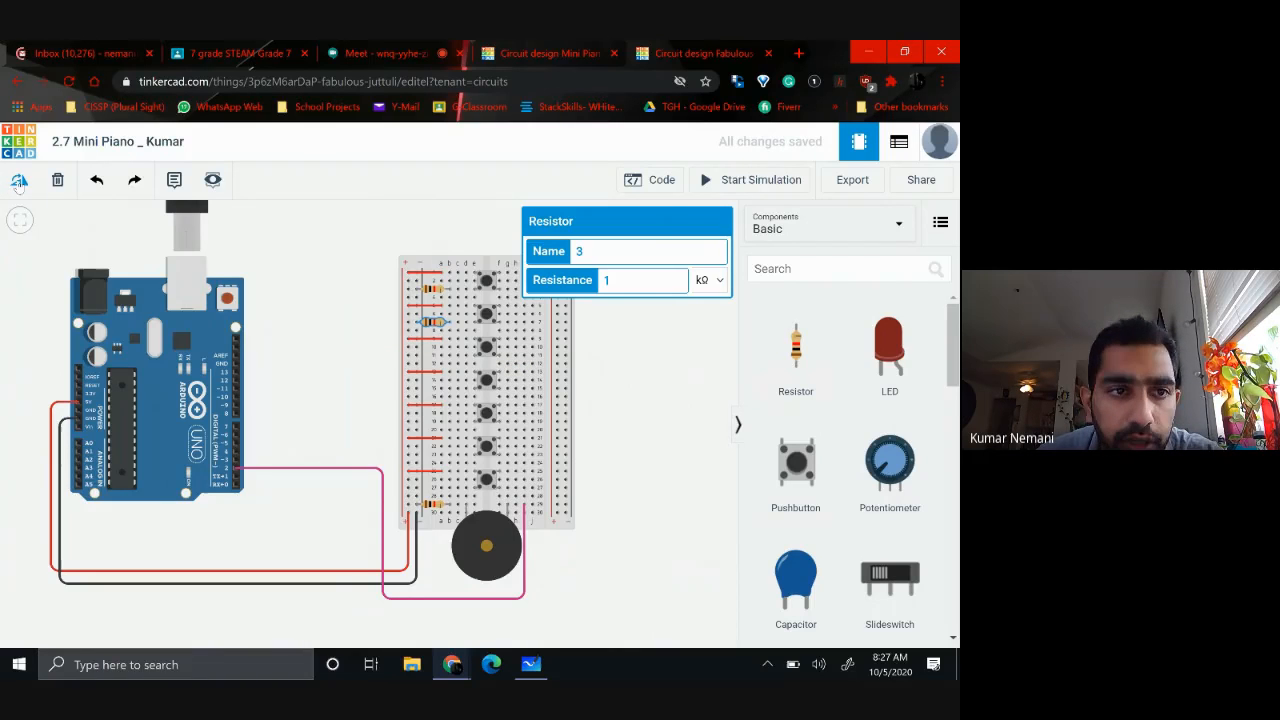
Add a resistor, rotate it horizontal, and place it between the negative rail and hole b11 beside the third pushbutton
{"action": "left_click_drag", "start_coordinate": [798, 362], "coordinate": [676, 381]}
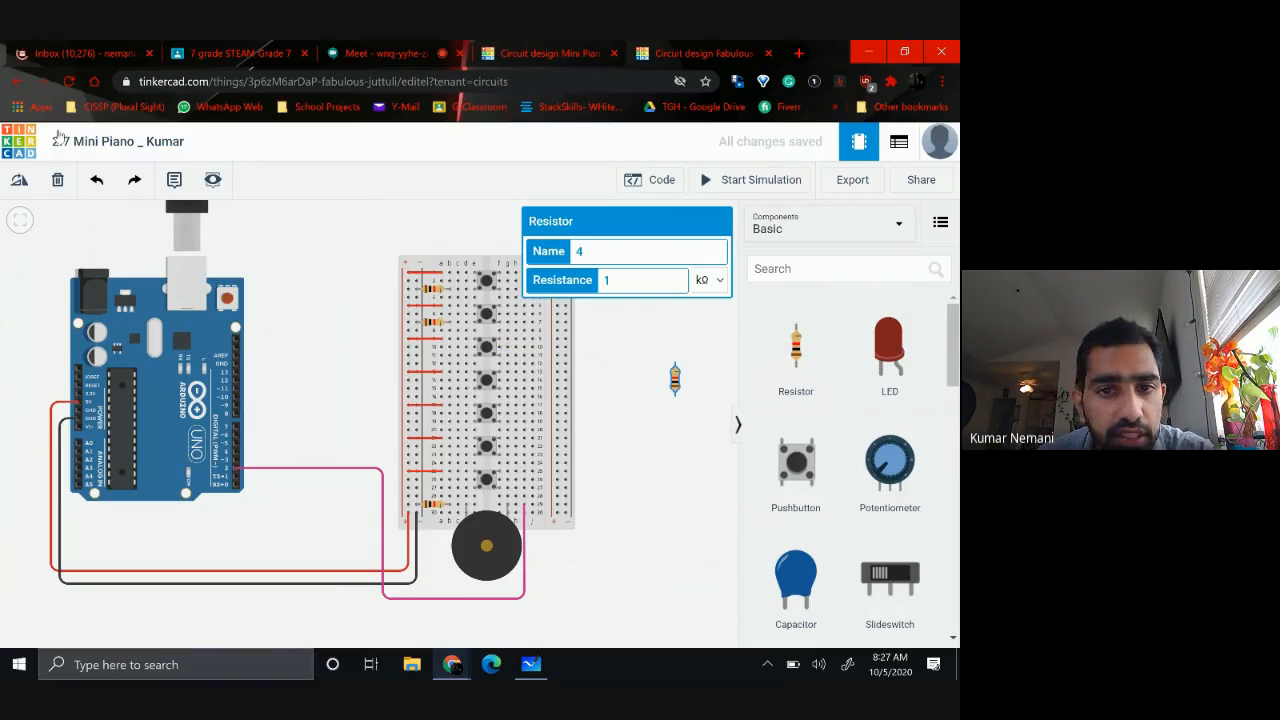
{"action": "left_click", "coordinate": [20, 186]}
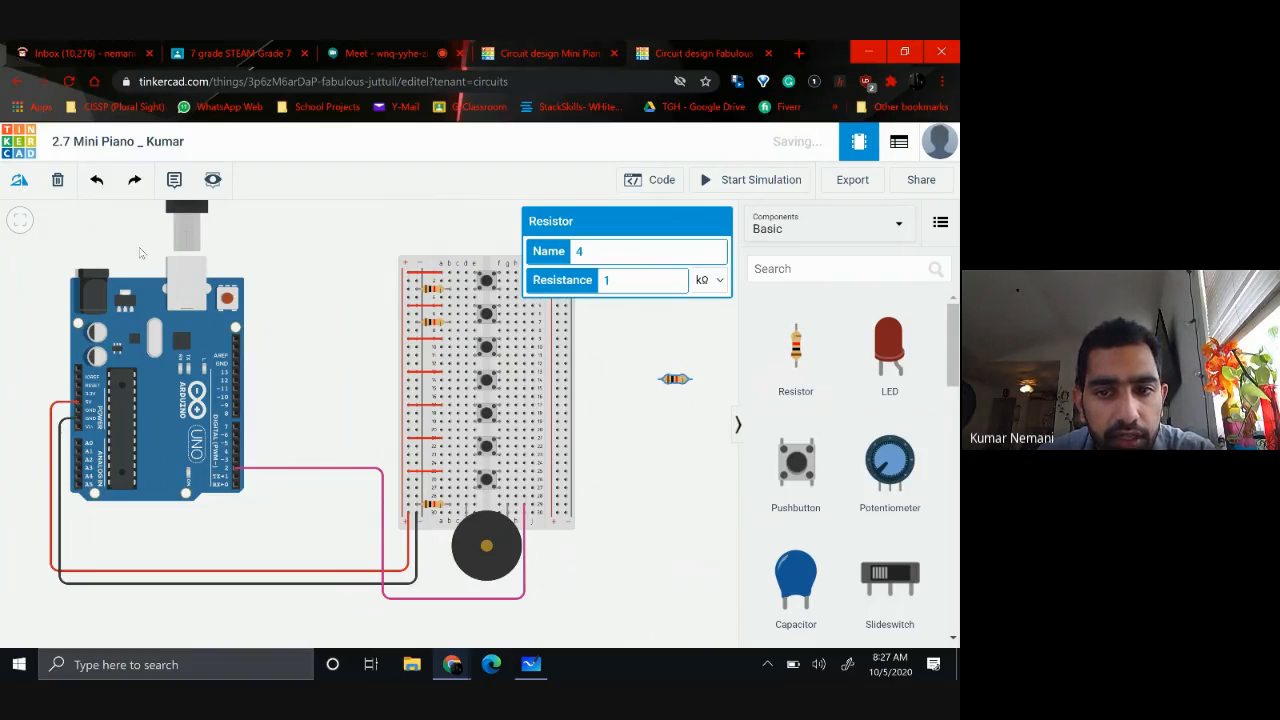
{"action": "left_click_drag", "start_coordinate": [709, 358], "coordinate": [738, 386]}
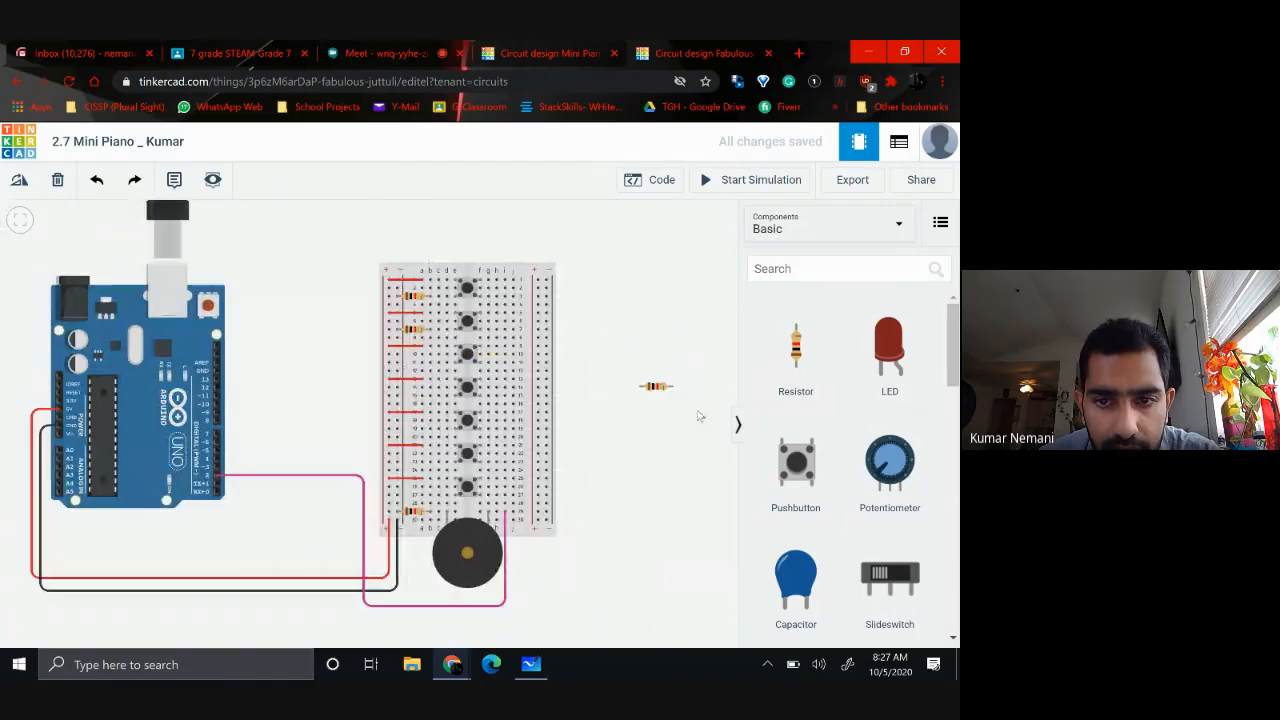
{"action": "left_click_drag", "start_coordinate": [653, 387], "coordinate": [410, 368]}
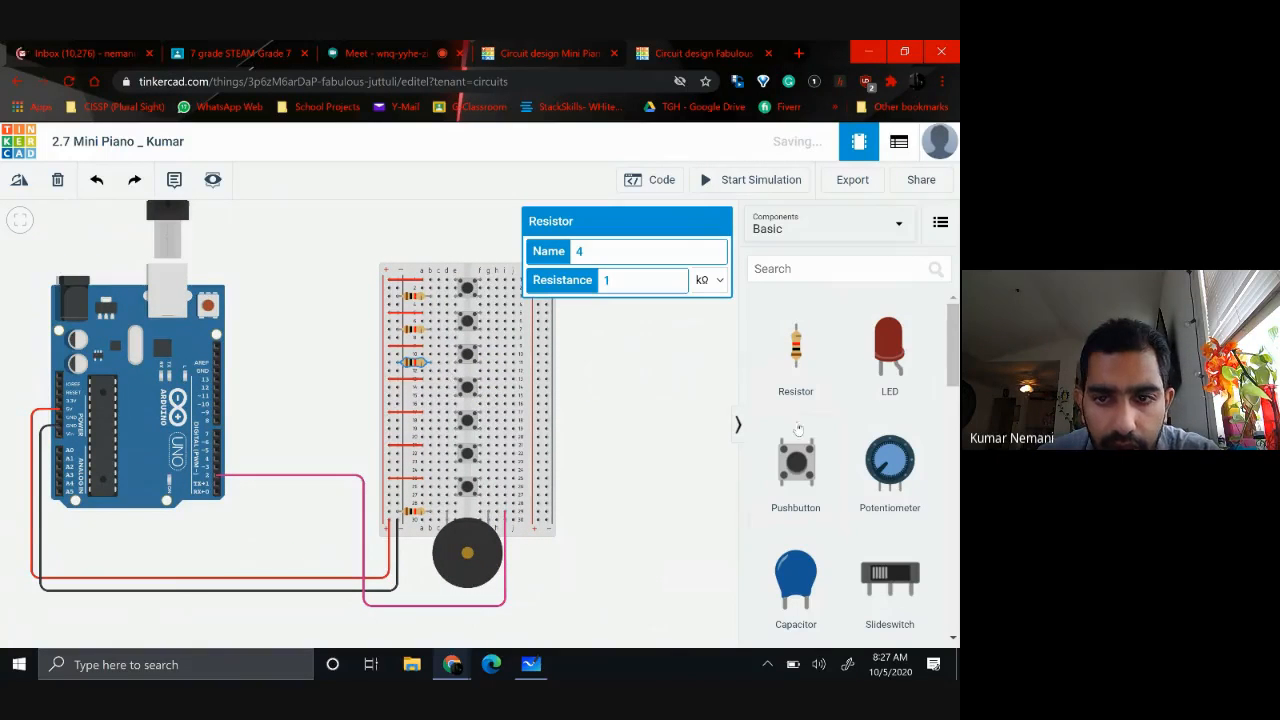
Add four horizontal 1 kΩ resistors from the negative rail to column b in rows 15, 19, 23 and 27
{"action": "left_click_drag", "start_coordinate": [798, 352], "coordinate": [415, 398]}
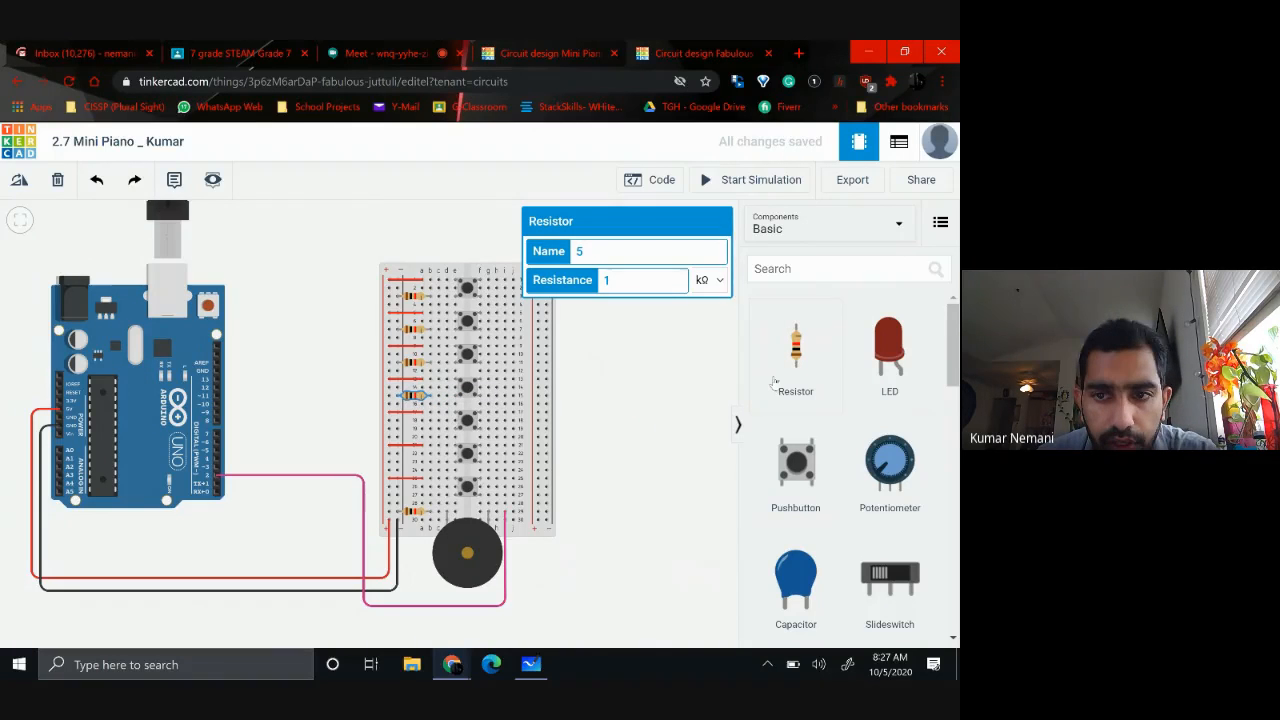
{"action": "left_click_drag", "start_coordinate": [800, 343], "coordinate": [414, 434]}
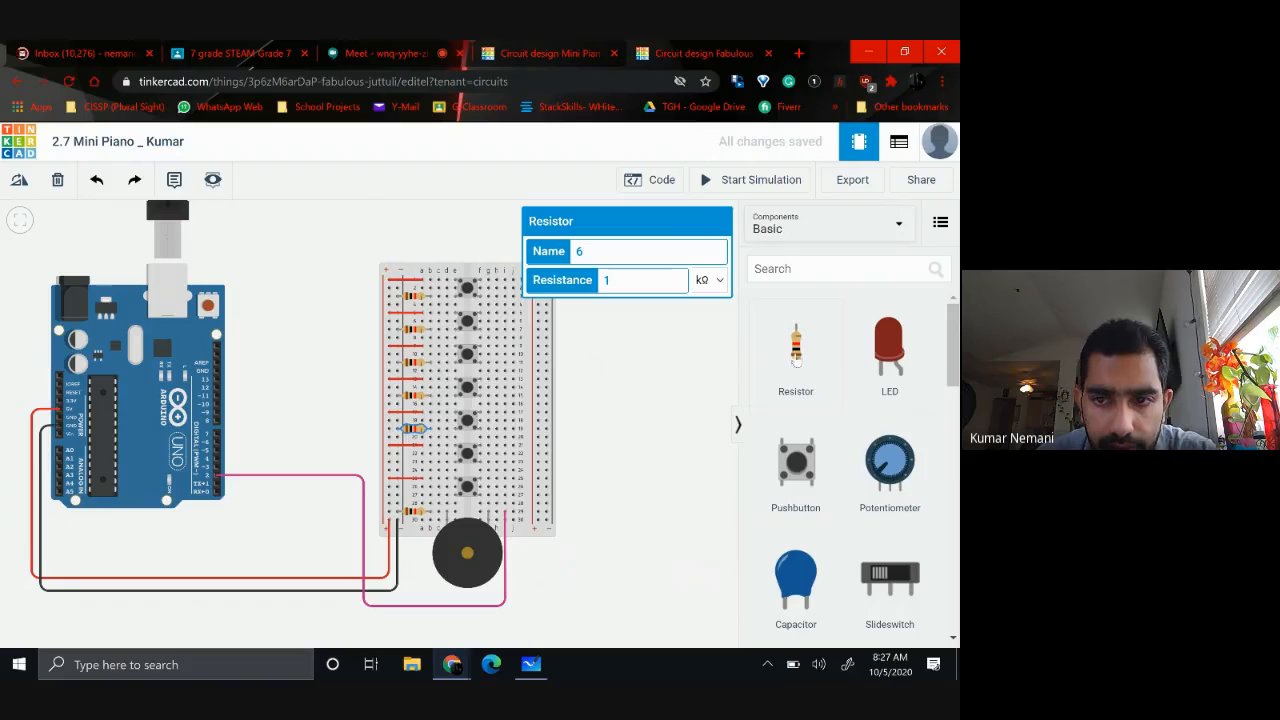
{"action": "left_click_drag", "start_coordinate": [796, 365], "coordinate": [415, 463]}
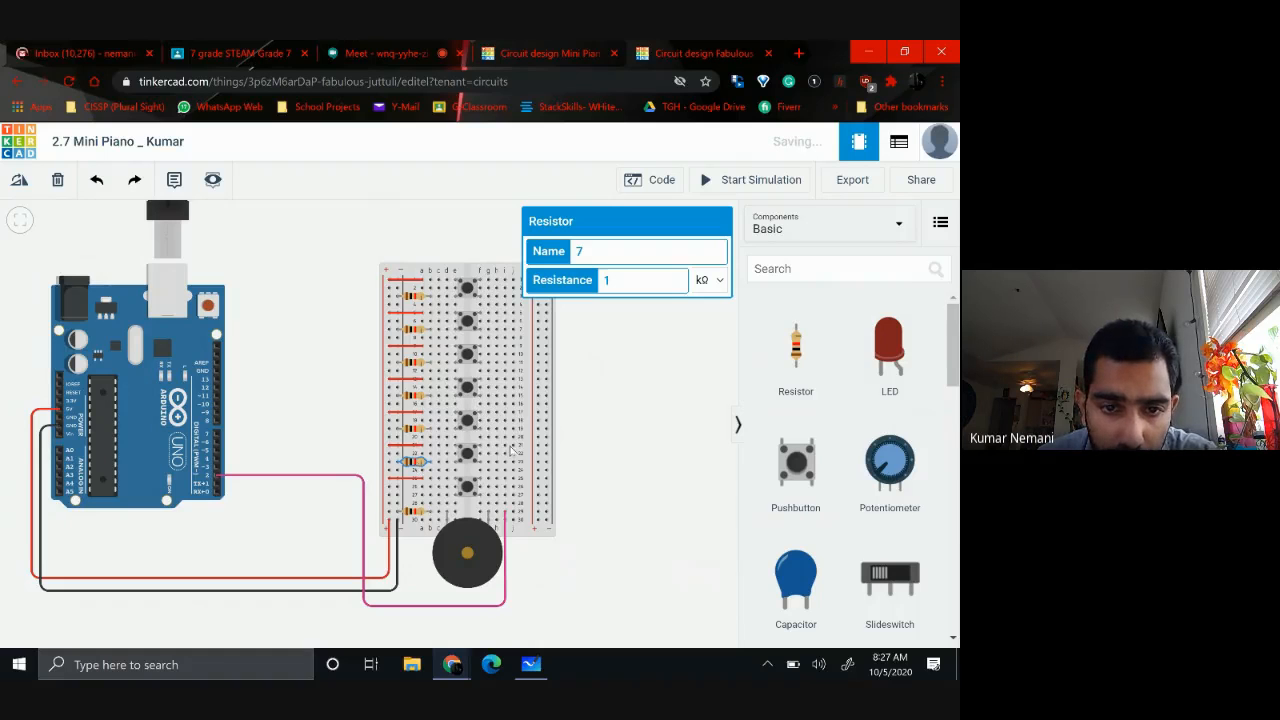
{"action": "left_click_drag", "start_coordinate": [796, 360], "coordinate": [419, 494]}
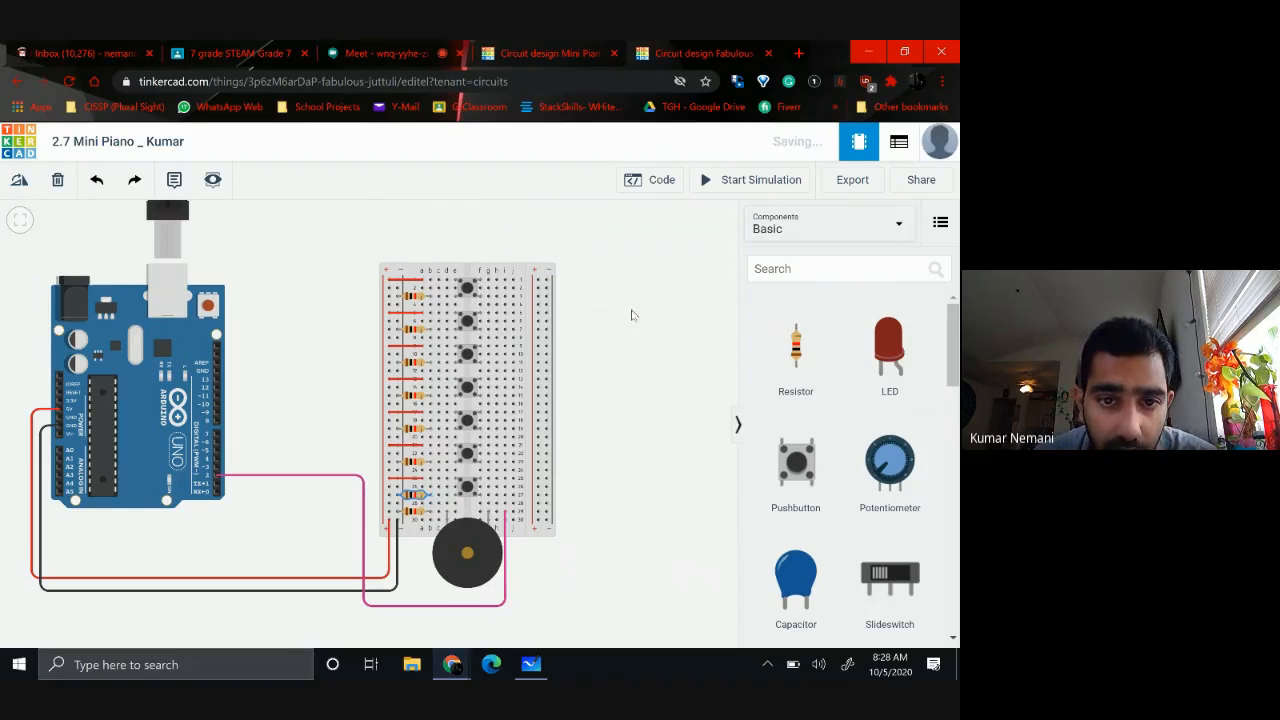
Examine the resistor and wire placement along the breadboard and the Arduino's digital pins
{"action": "scroll", "coordinate": [512, 346], "scroll_direction": "up", "scroll_amount": 3}
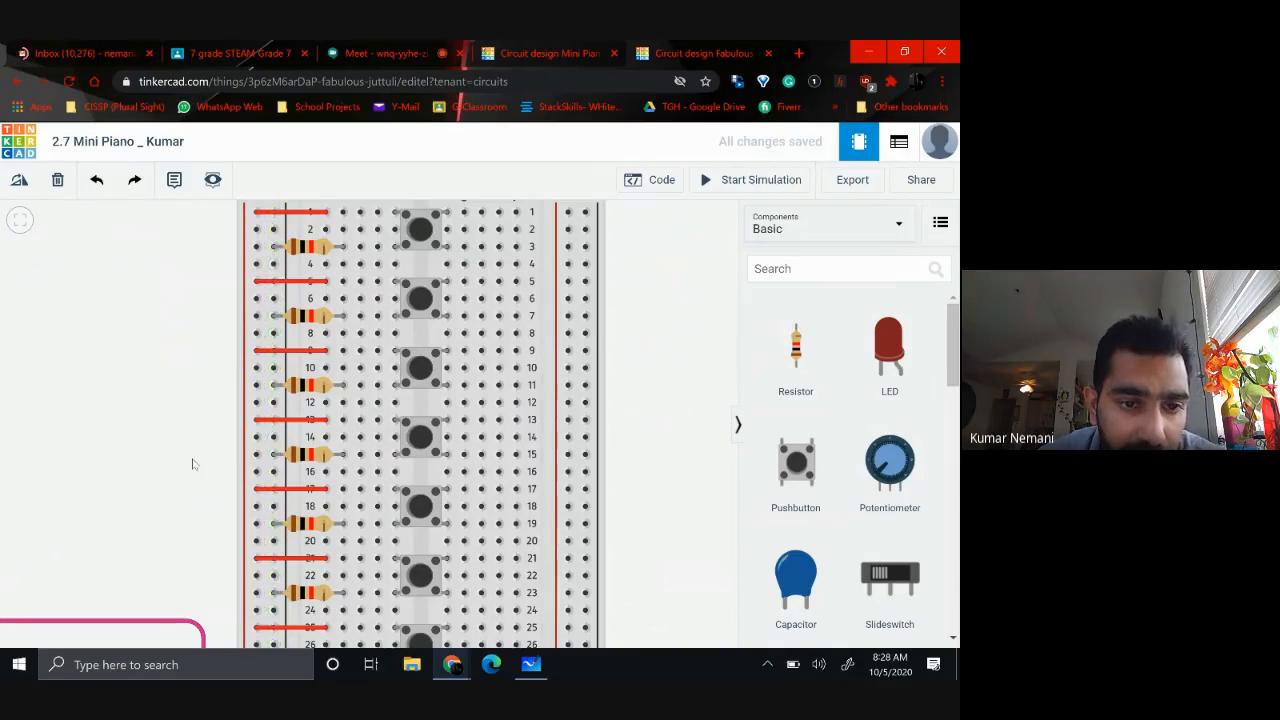
{"action": "scroll", "coordinate": [193, 463], "scroll_direction": "down", "scroll_amount": 1}
{"action": "scroll", "coordinate": [193, 463], "scroll_direction": "down", "scroll_amount": 1}
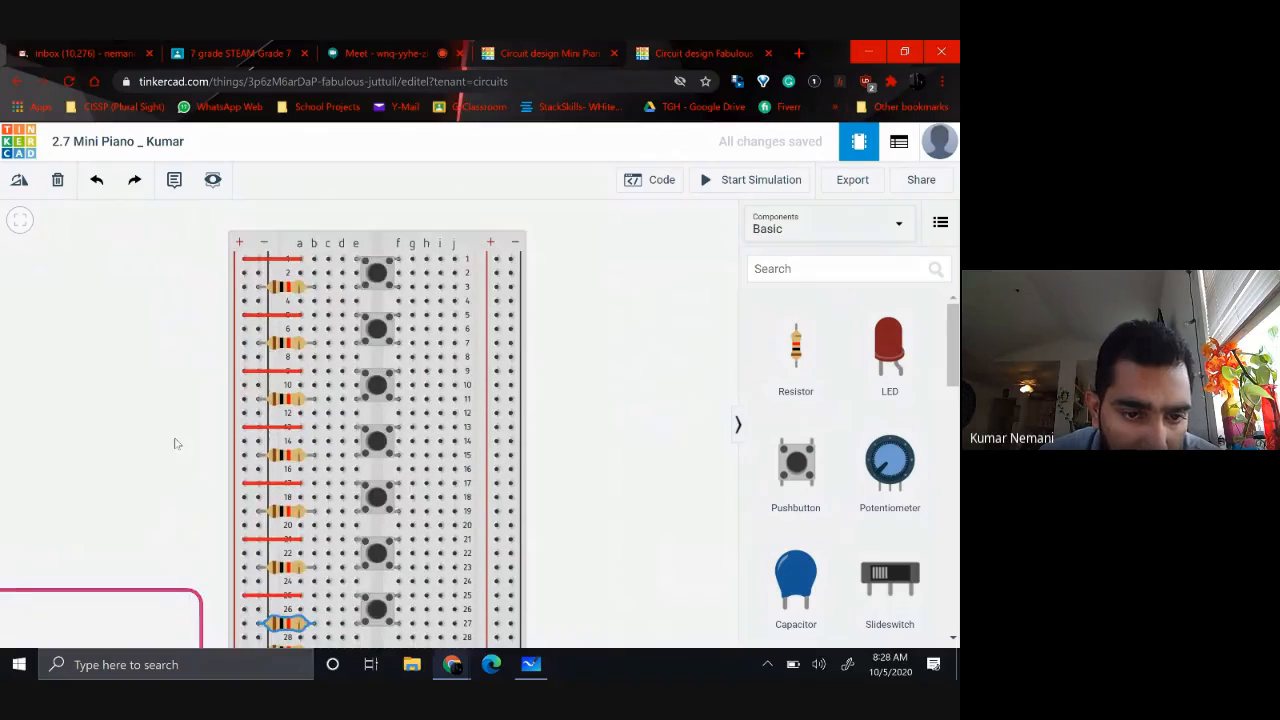
{"action": "scroll", "coordinate": [208, 511], "scroll_direction": "down", "scroll_amount": 1}
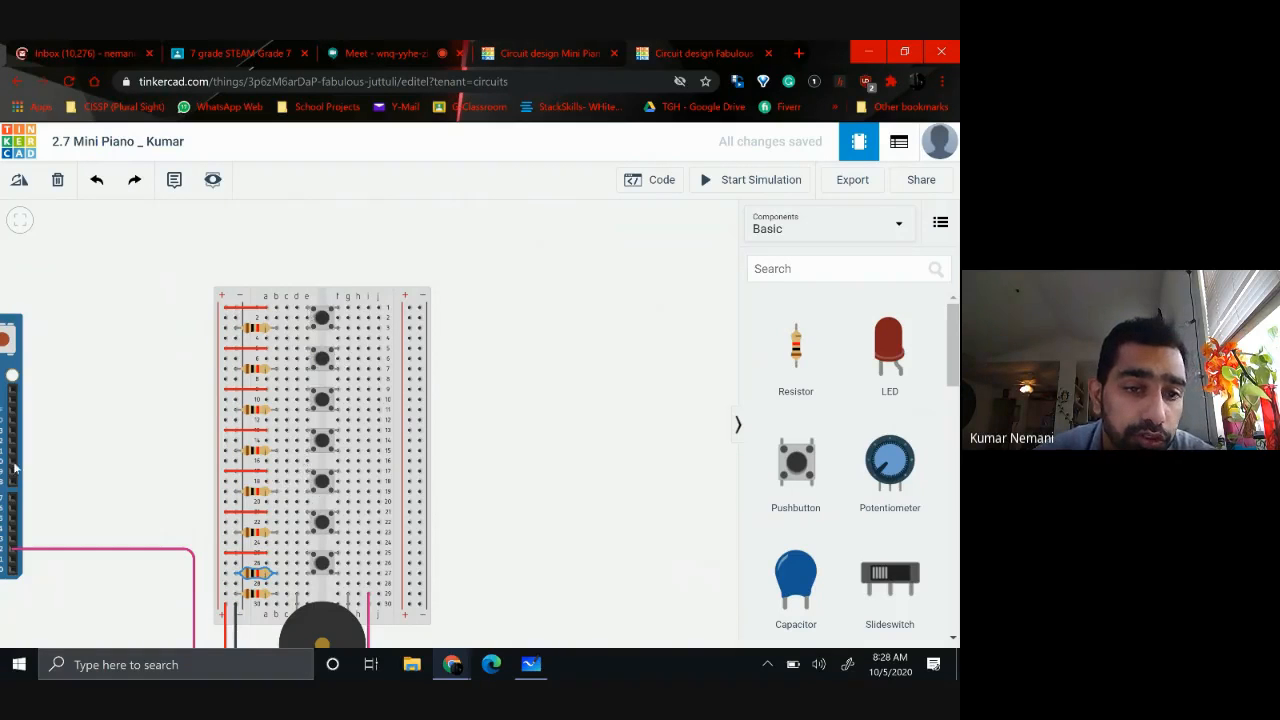
{"action": "scroll", "coordinate": [85, 421], "scroll_direction": "up", "scroll_amount": 3}
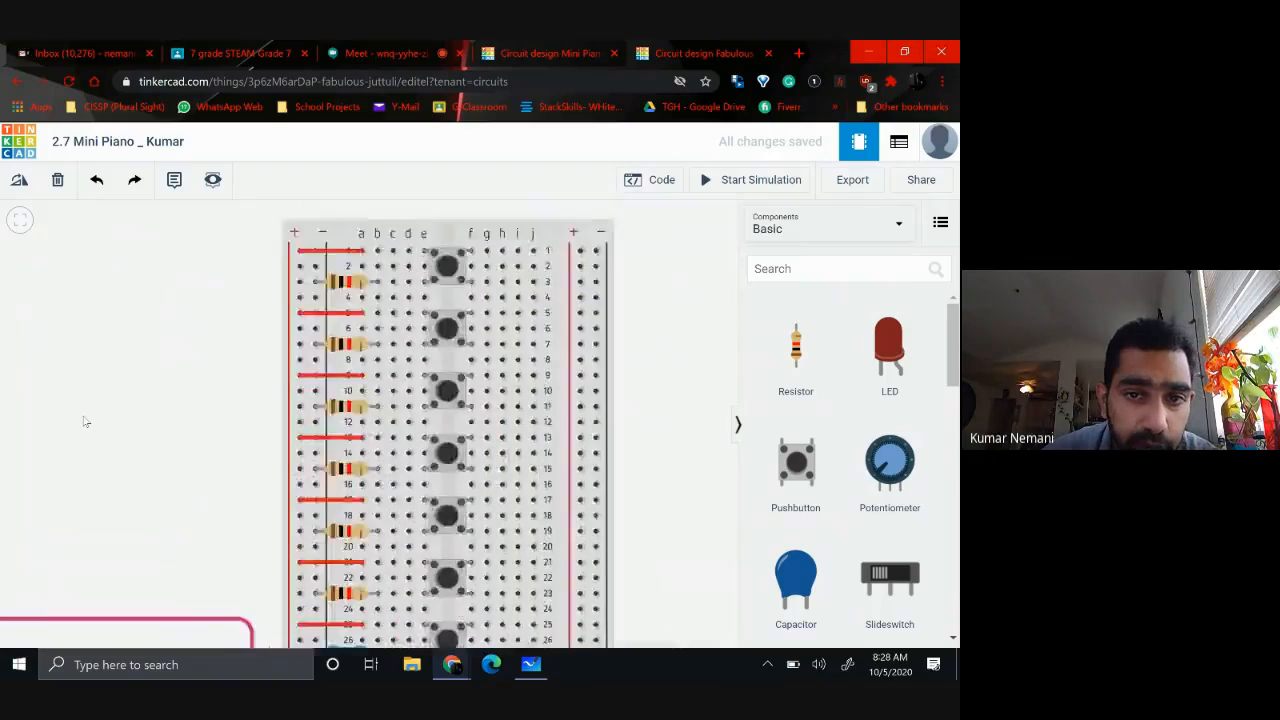
{"action": "scroll", "coordinate": [85, 421], "scroll_direction": "down", "scroll_amount": 2}
{"action": "left_click_drag", "start_coordinate": [112, 437], "coordinate": [240, 396]}
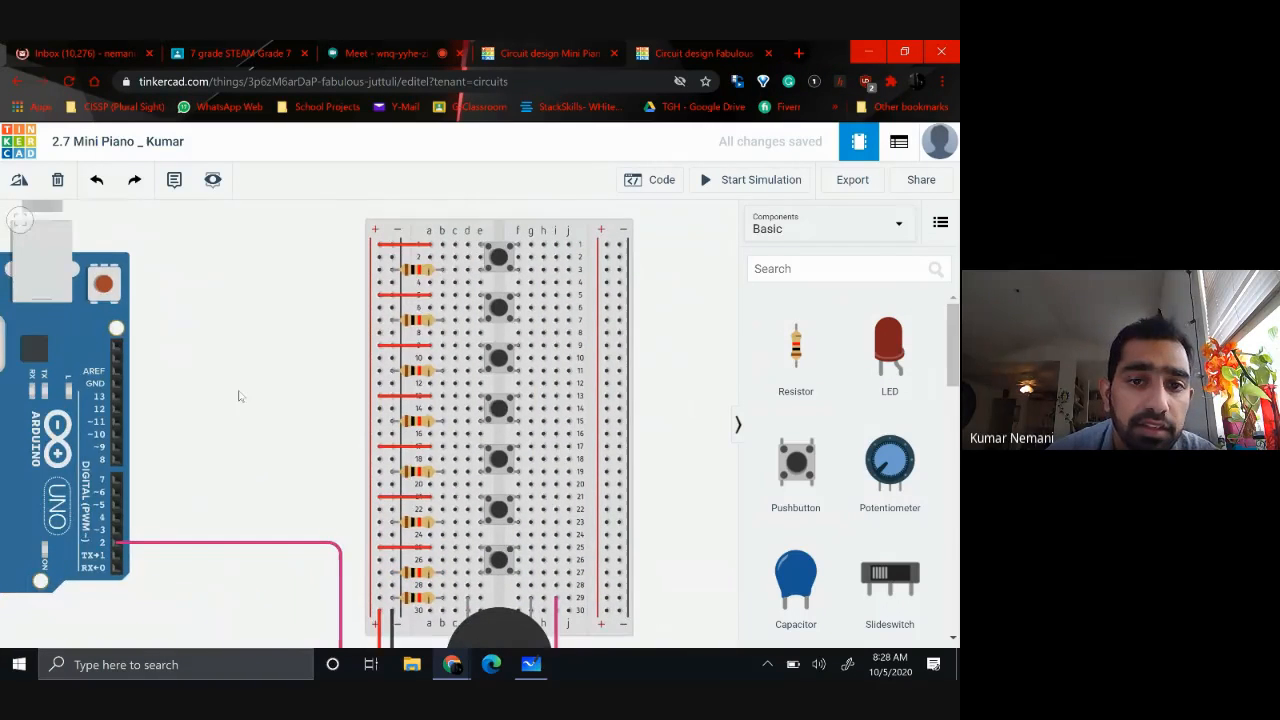
{"action": "scroll", "coordinate": [239, 397], "scroll_direction": "down", "scroll_amount": 2}
{"action": "scroll", "coordinate": [240, 398], "scroll_direction": "up", "scroll_amount": 2}
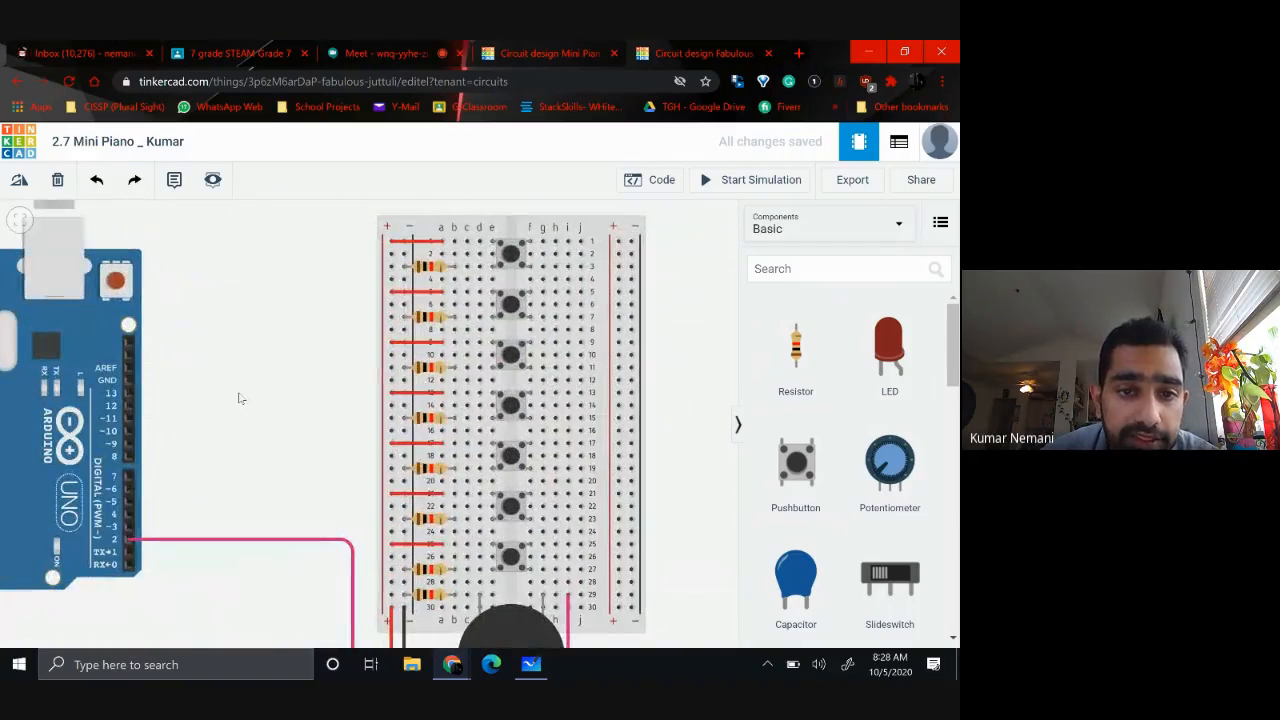
{"action": "scroll", "coordinate": [240, 398], "scroll_direction": "down", "scroll_amount": 2}
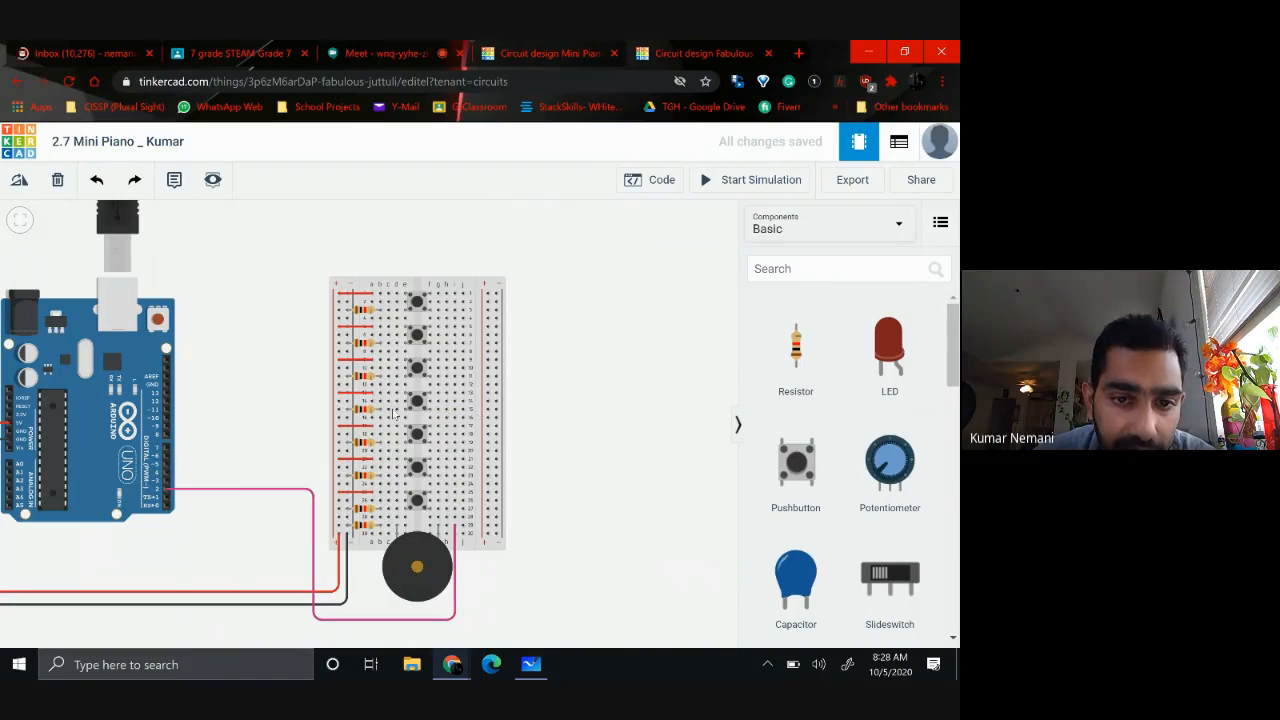
Move the breadboard slightly higher and wire Arduino pin D3 to hole c27 beside the seventh pushbutton with a bent green wire
{"action": "left_click", "coordinate": [418, 285]}
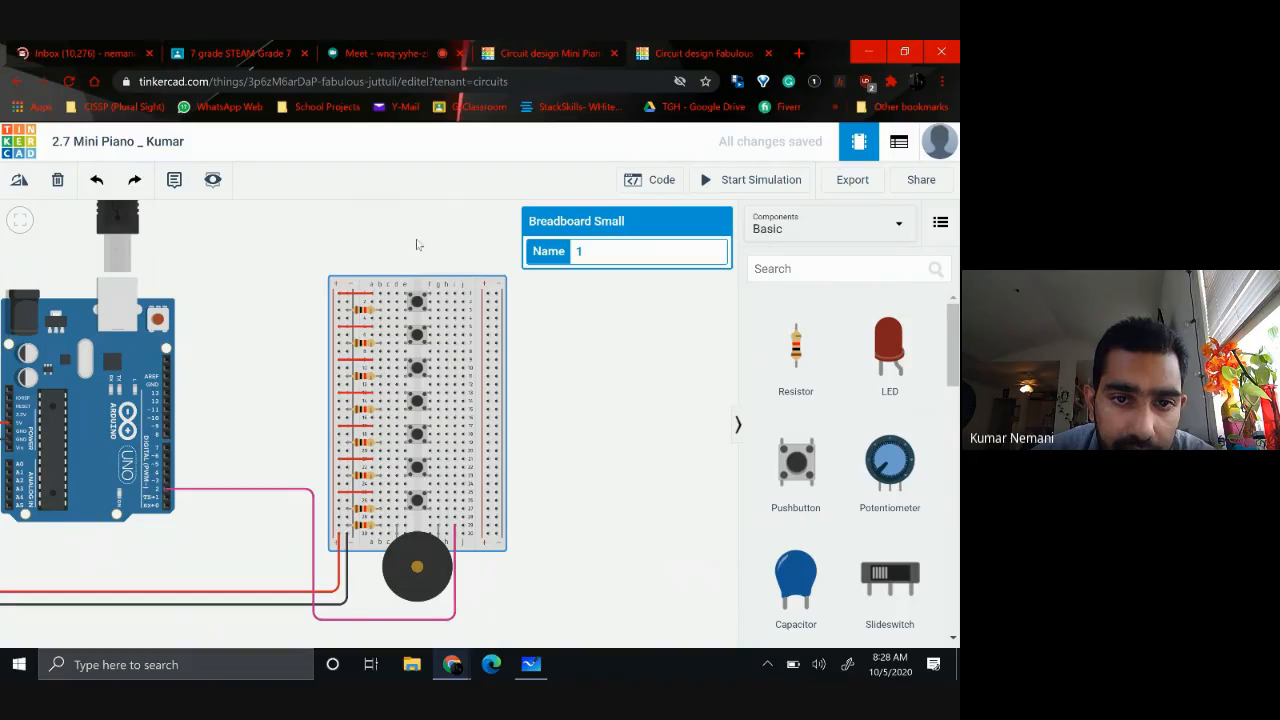
{"action": "left_click_drag", "start_coordinate": [418, 285], "coordinate": [421, 232]}
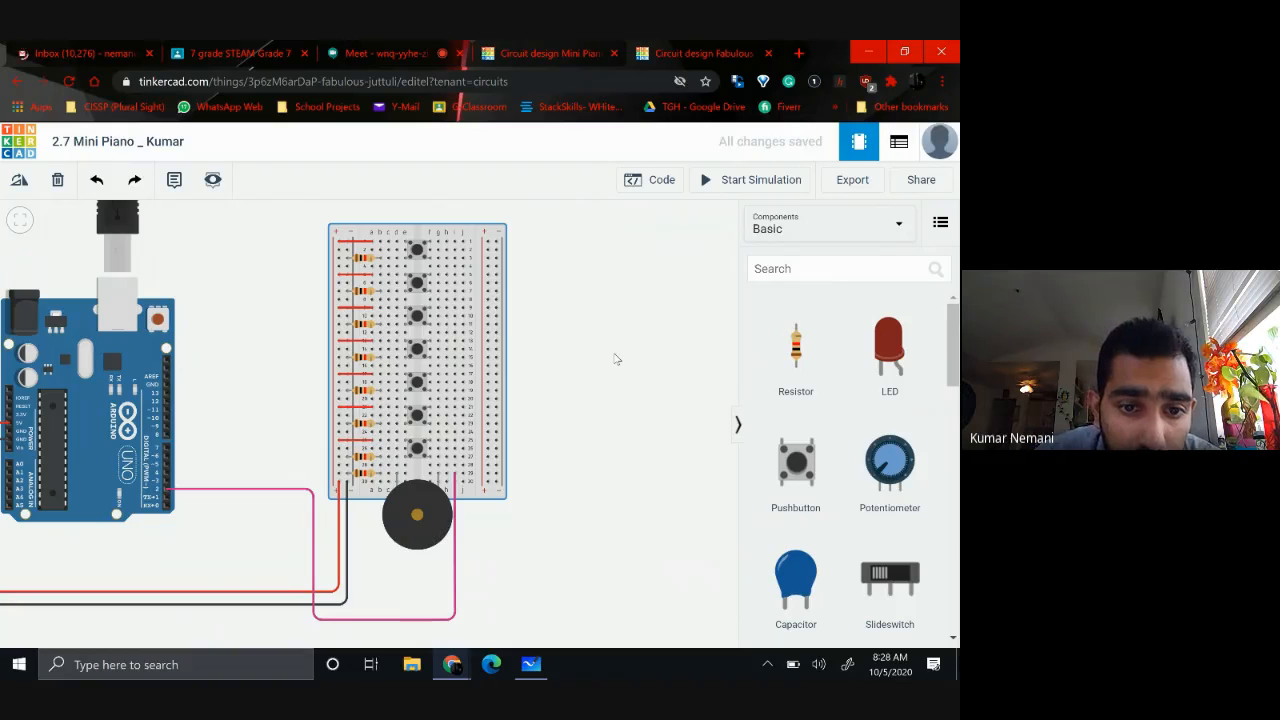
{"action": "left_click", "coordinate": [167, 484]}
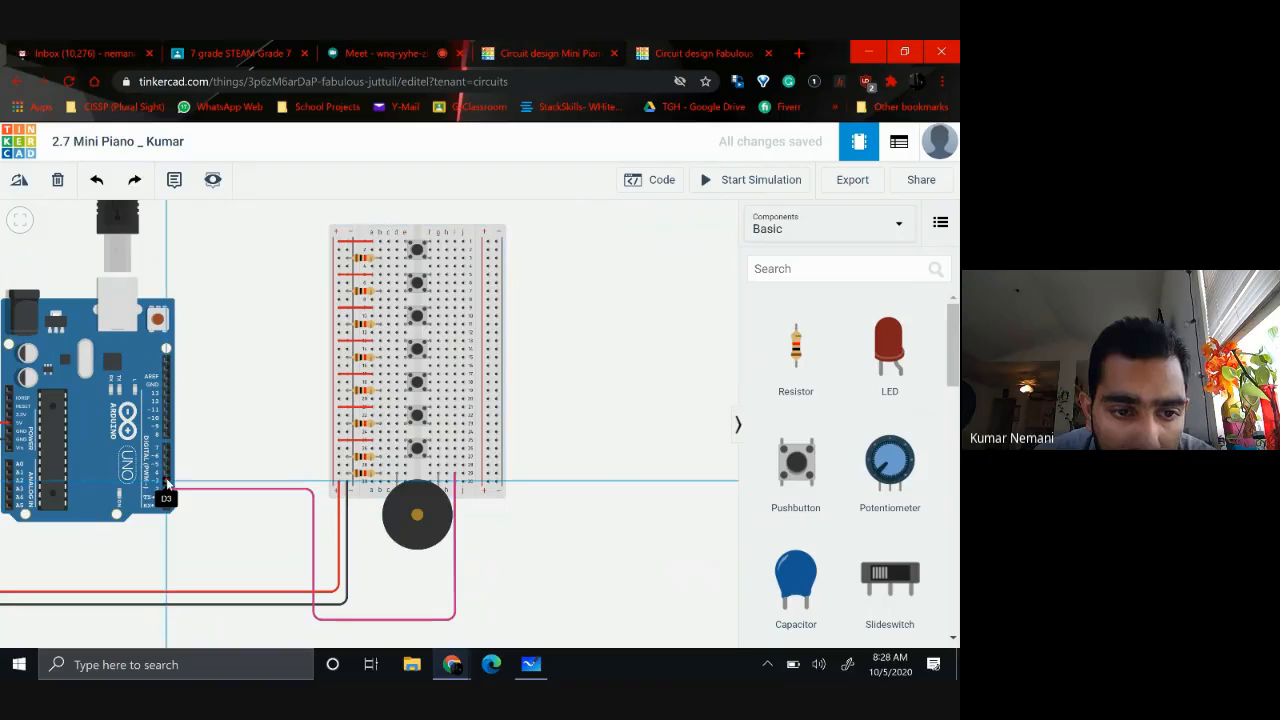
{"action": "left_click", "coordinate": [248, 522]}
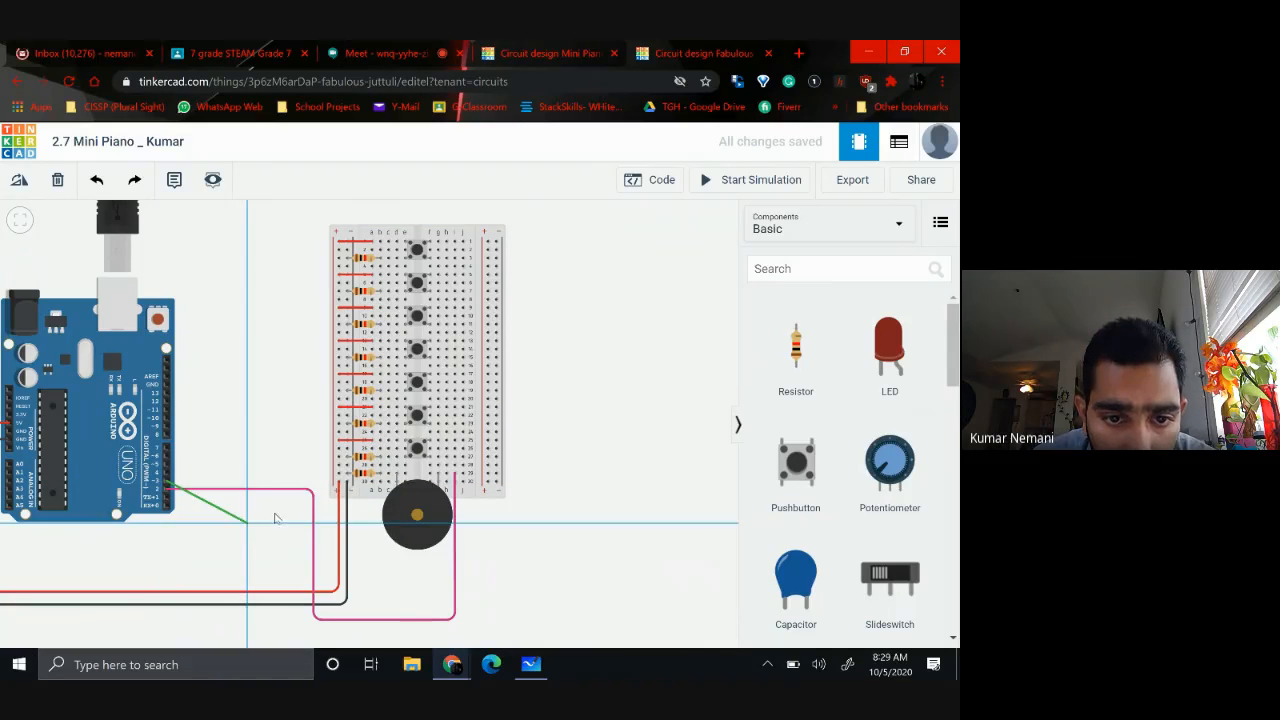
{"action": "left_click", "coordinate": [389, 459]}
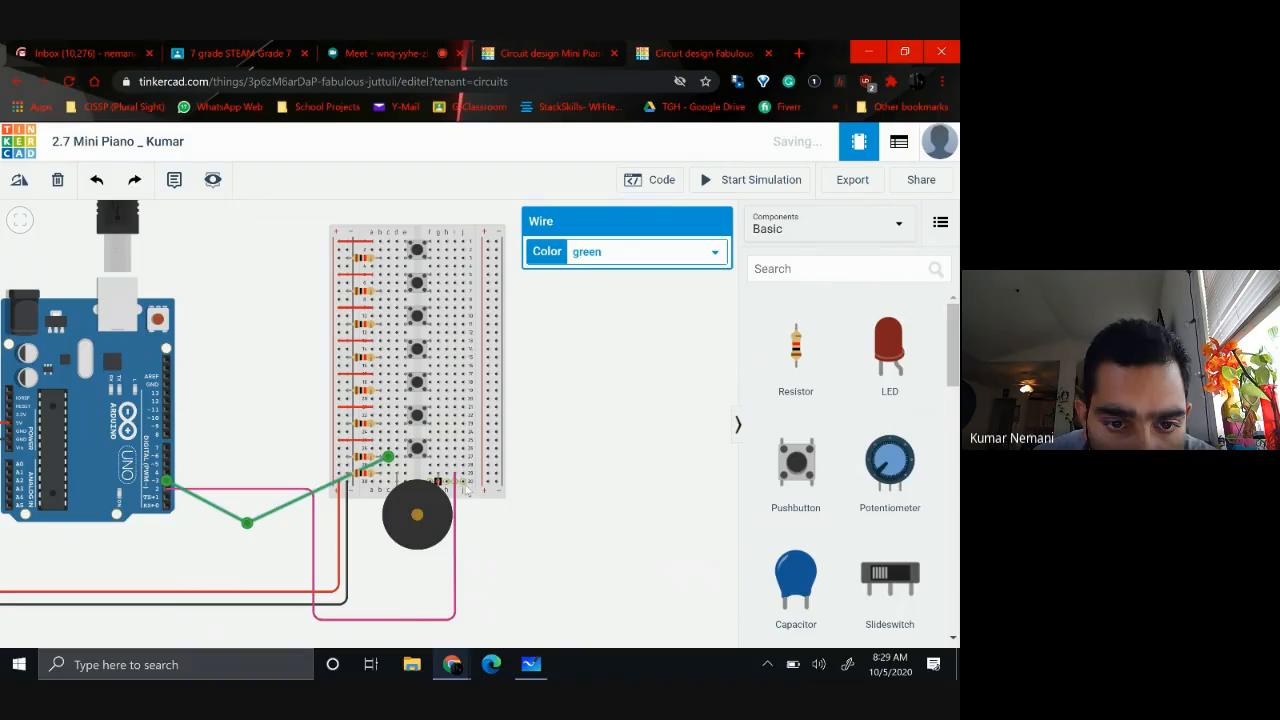
{"action": "left_click", "coordinate": [210, 420]}
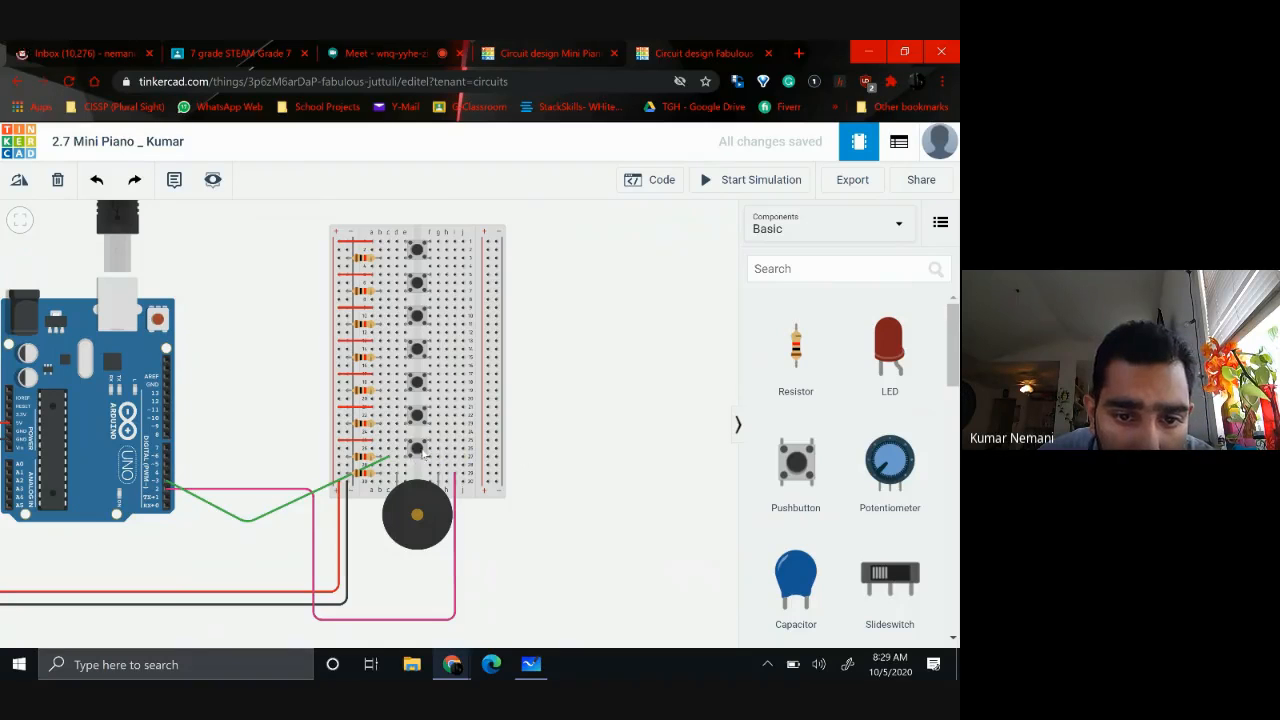
Wire Arduino pin D4 to hole c23 and pin D5 to hole c19 with bent green wires
{"action": "left_click", "coordinate": [164, 469]}
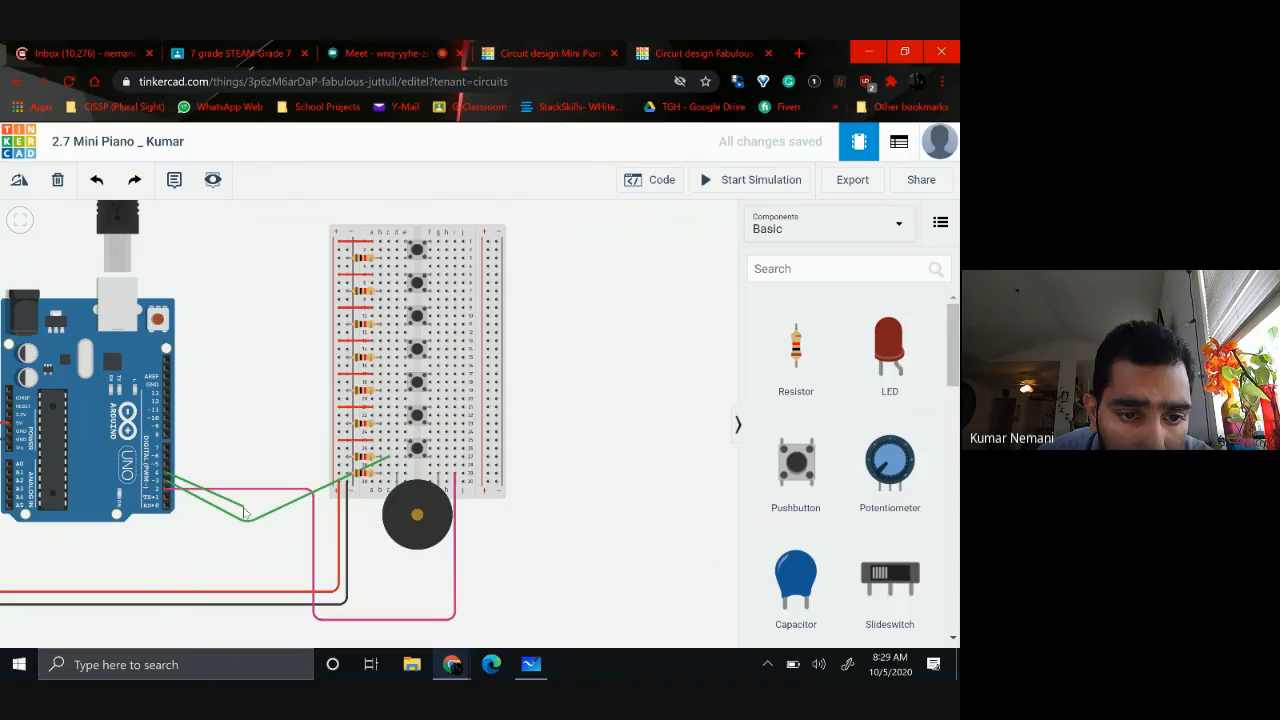
{"action": "left_click", "coordinate": [388, 424]}
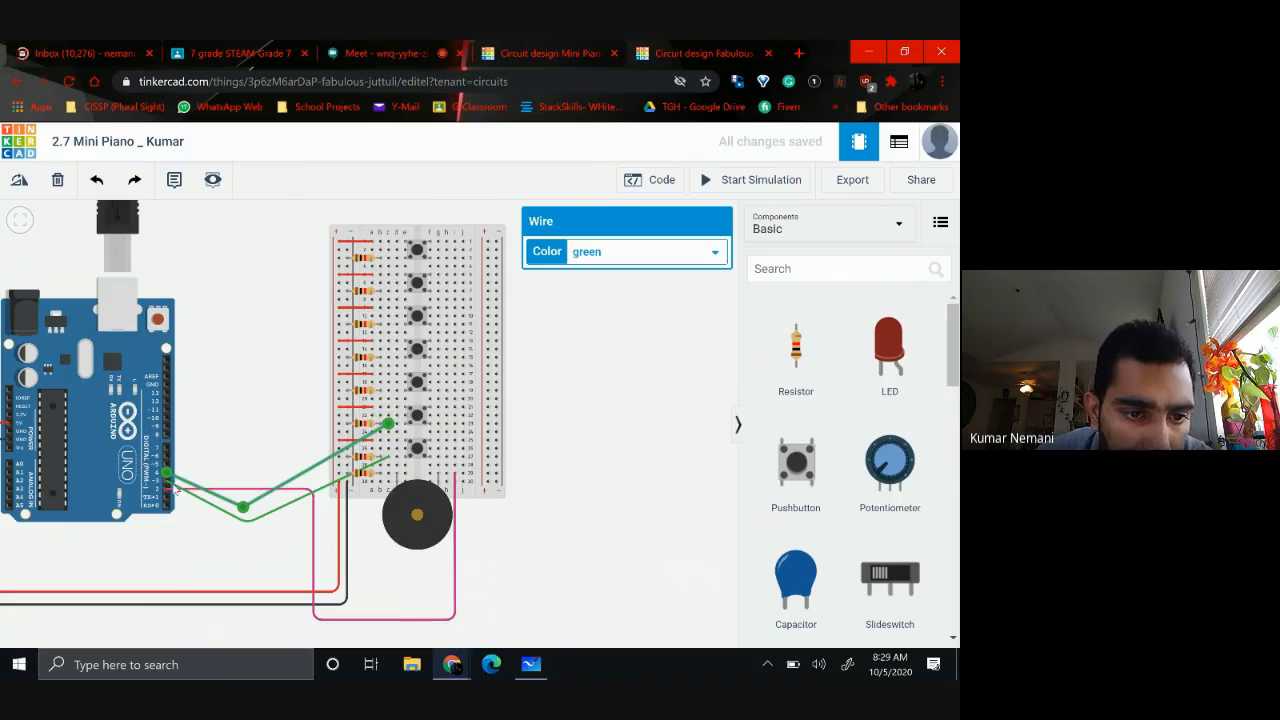
{"action": "left_click", "coordinate": [168, 468]}
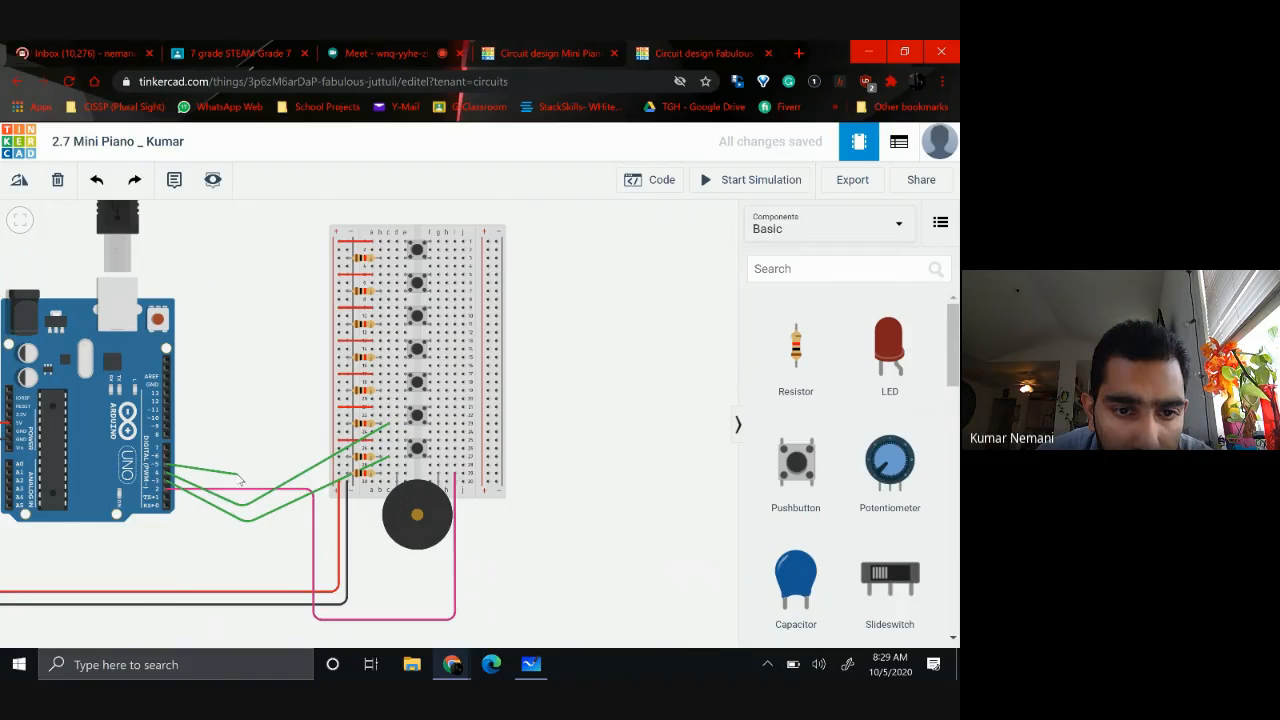
{"action": "left_click", "coordinate": [240, 477]}
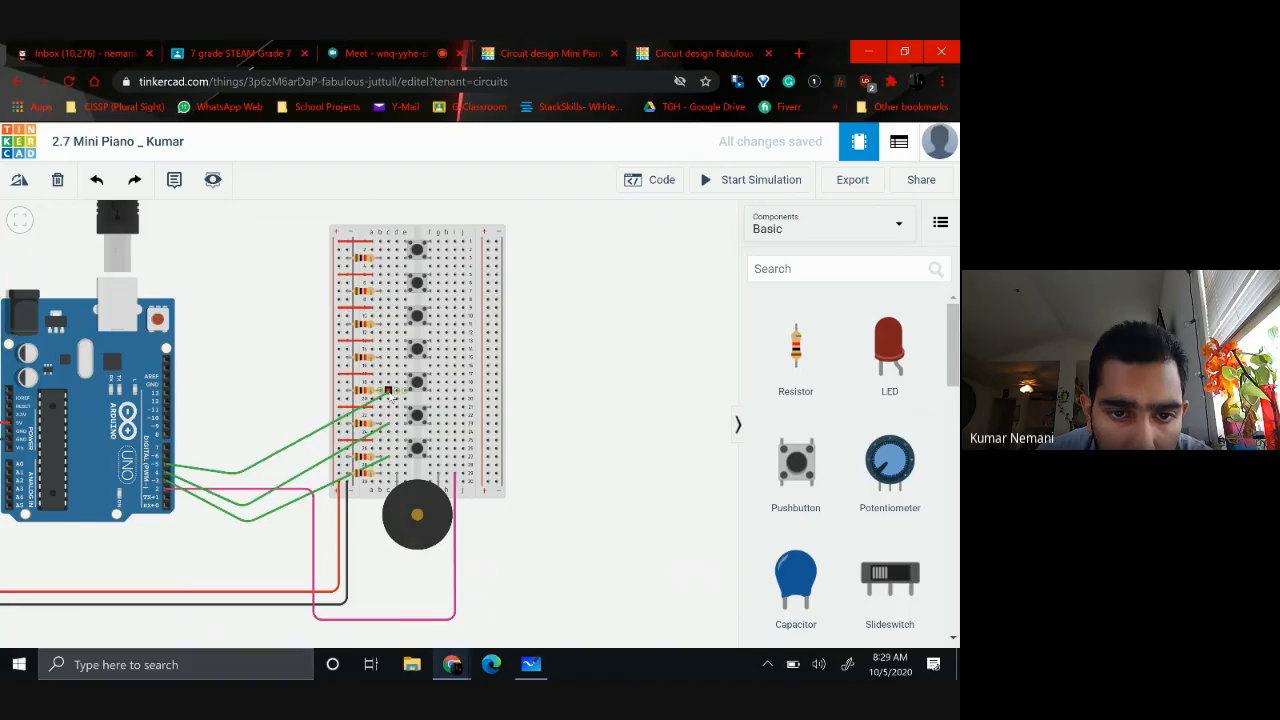
{"action": "left_click", "coordinate": [388, 392]}
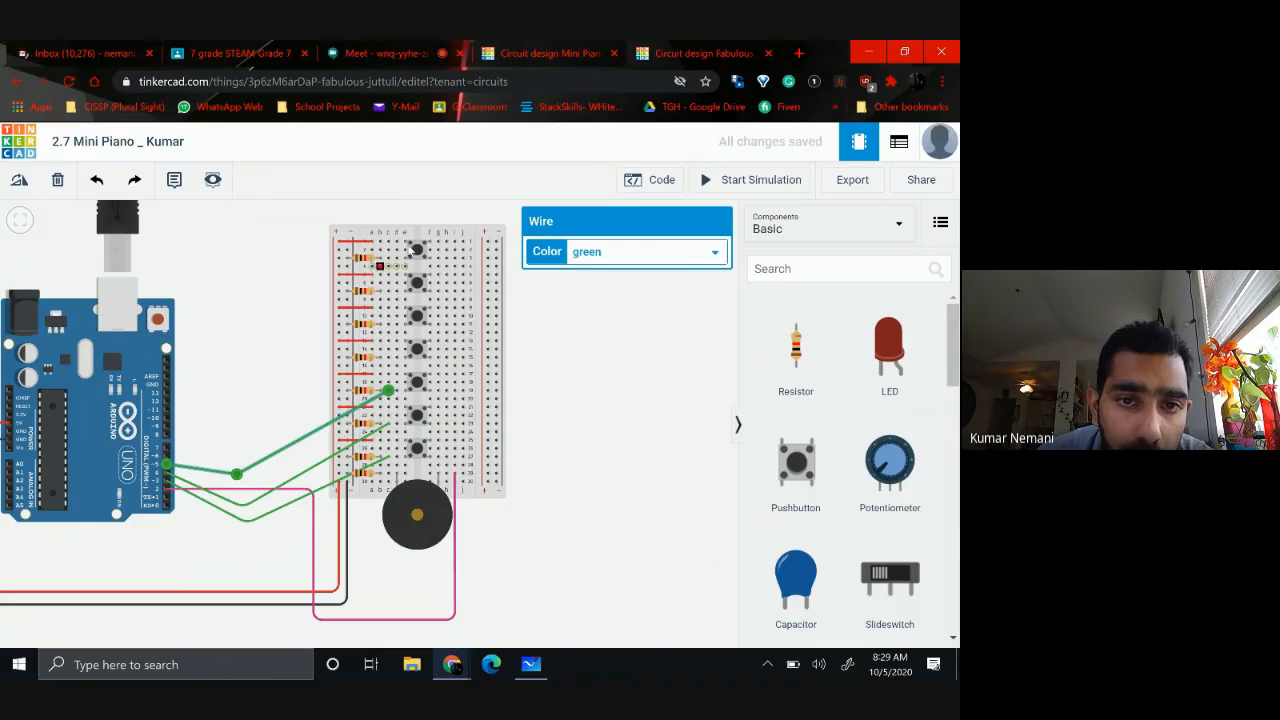
Wire Arduino pin D6 to hole c15 and pin D7 to hole c11 with bent green wires
{"action": "left_click", "coordinate": [167, 462]}
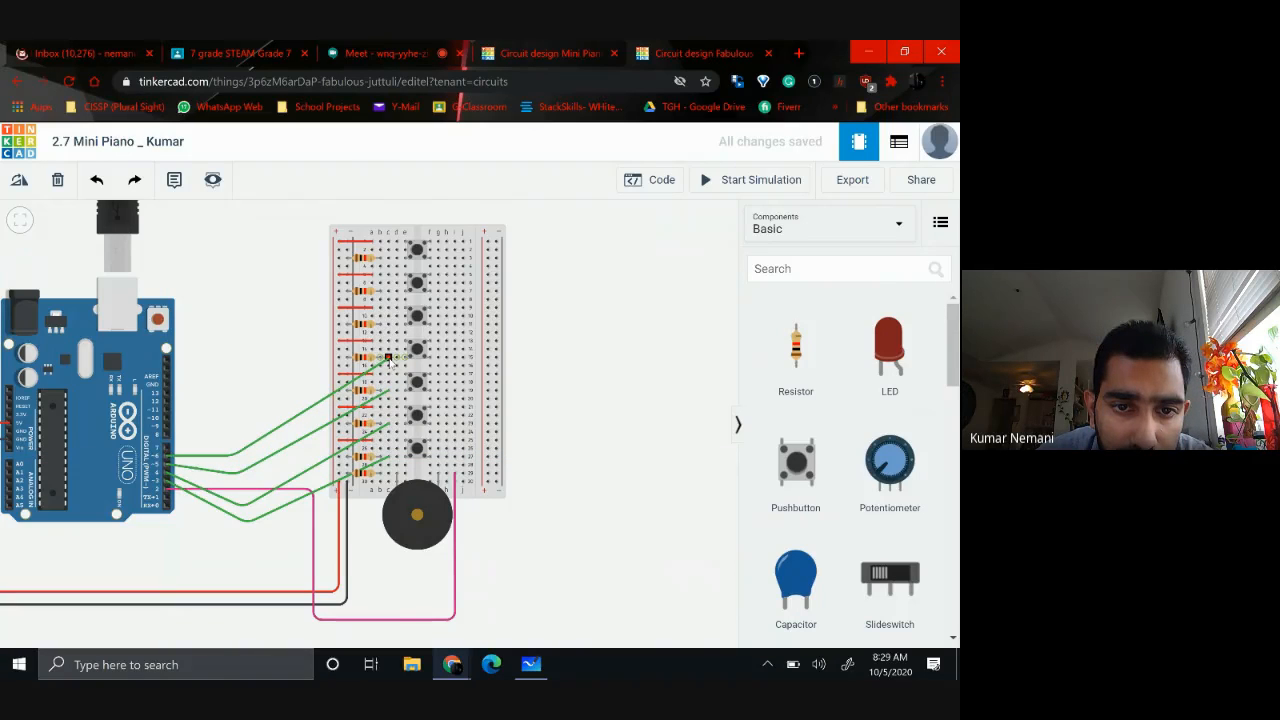
{"action": "left_click", "coordinate": [388, 358]}
{"action": "left_click", "coordinate": [294, 357]}
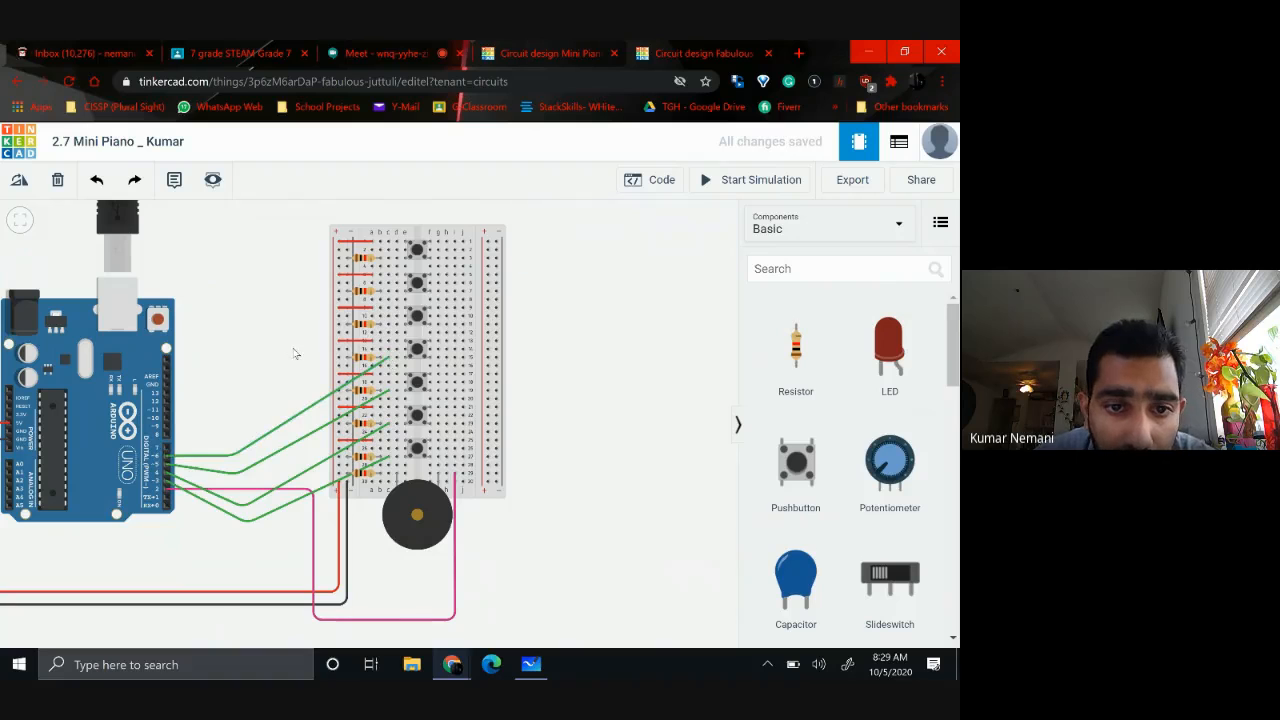
{"action": "scroll", "coordinate": [558, 450], "scroll_direction": "up", "scroll_amount": 2}
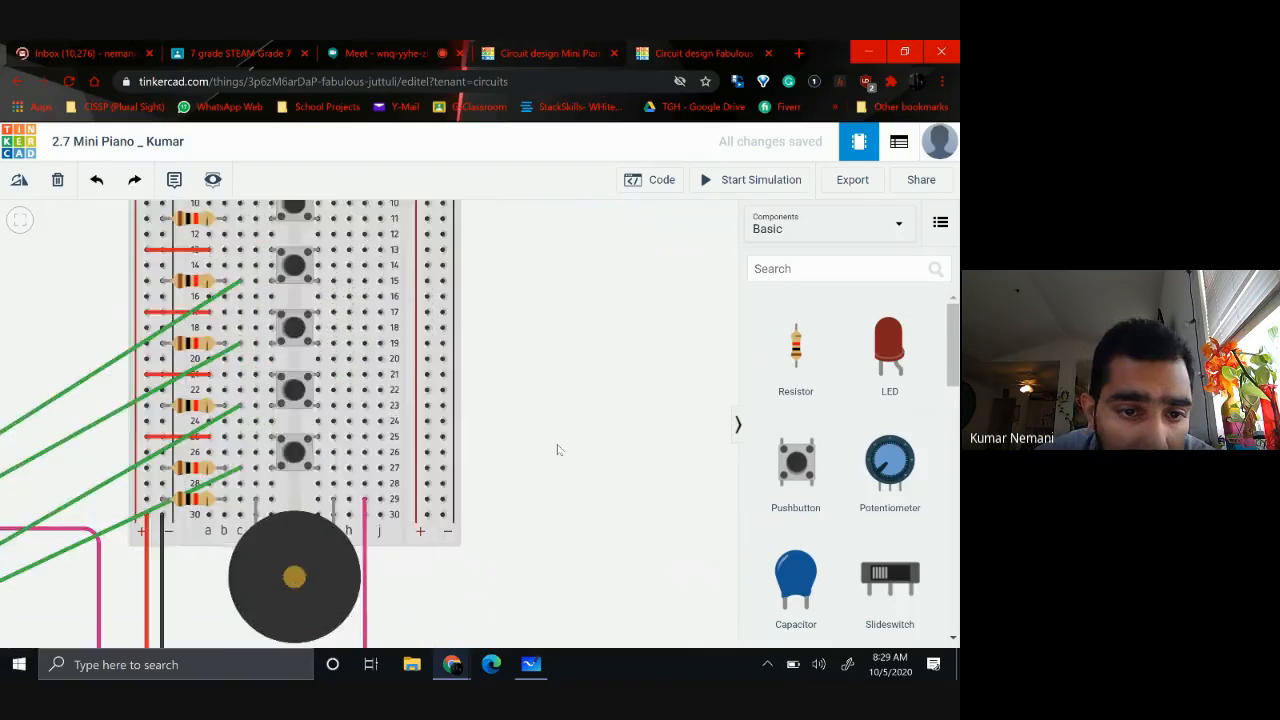
{"action": "scroll", "coordinate": [558, 450], "scroll_direction": "down", "scroll_amount": 2}
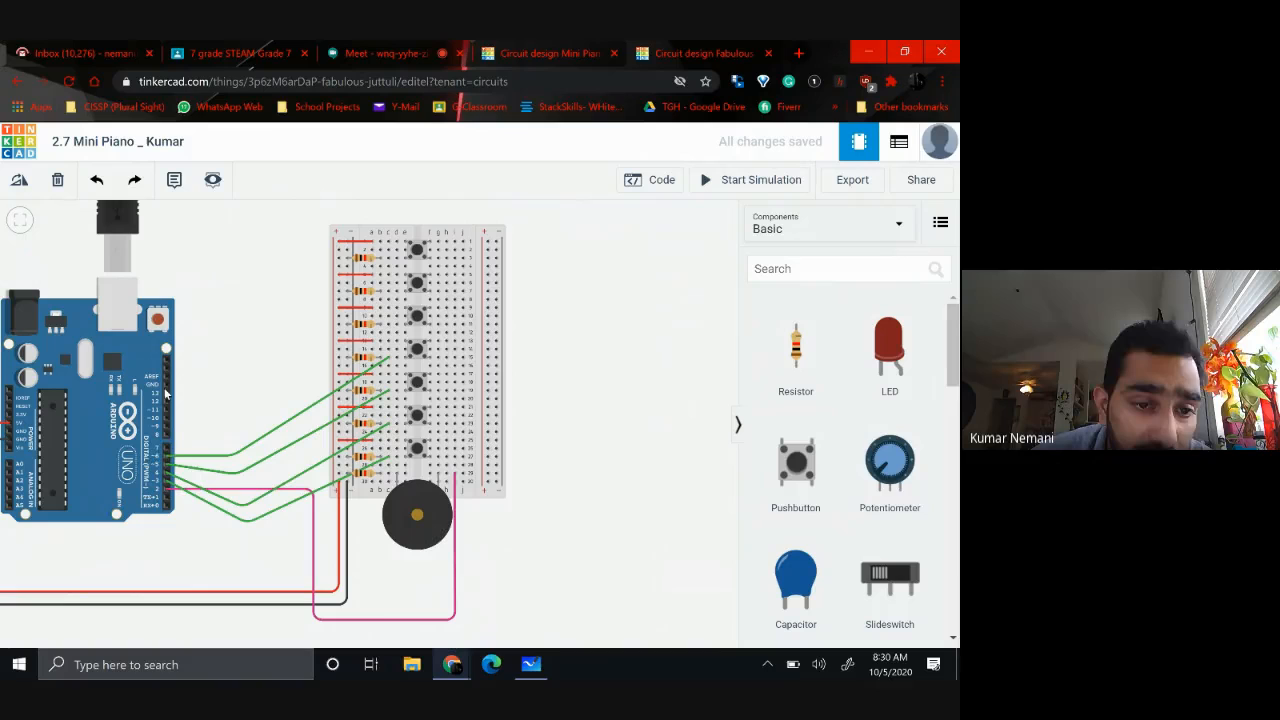
{"action": "left_click", "coordinate": [166, 450]}
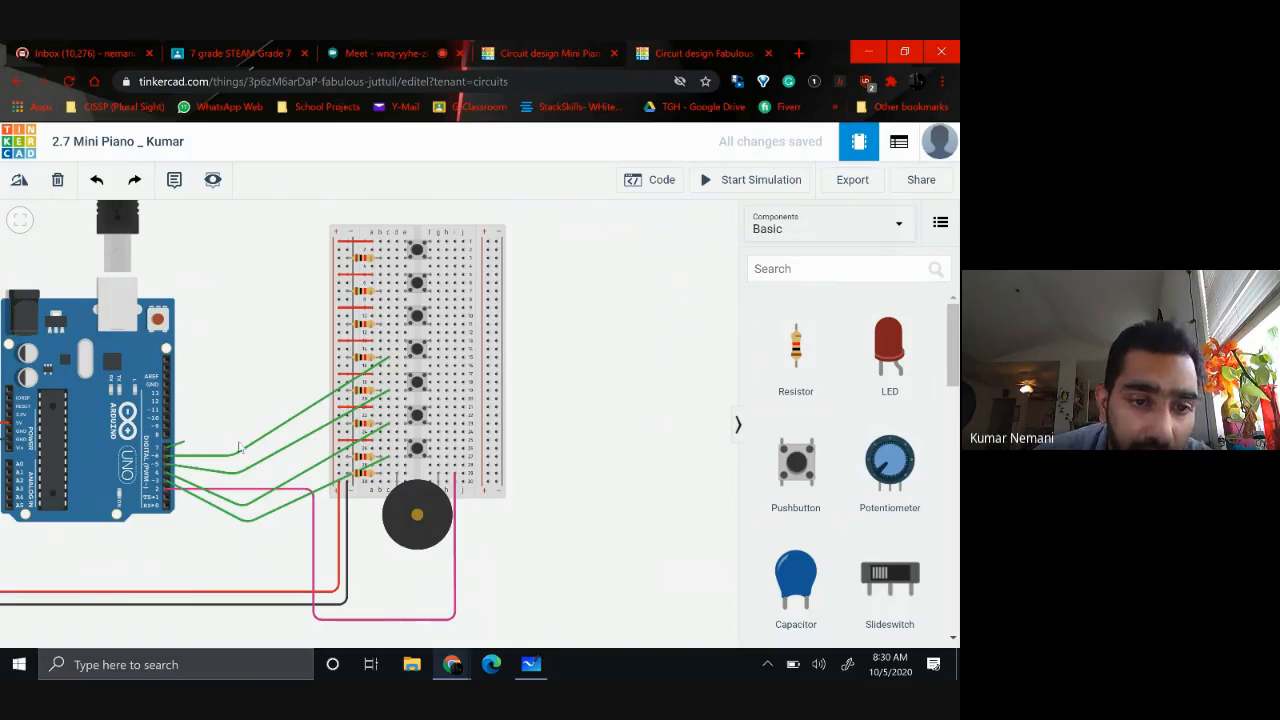
{"action": "left_click", "coordinate": [226, 444]}
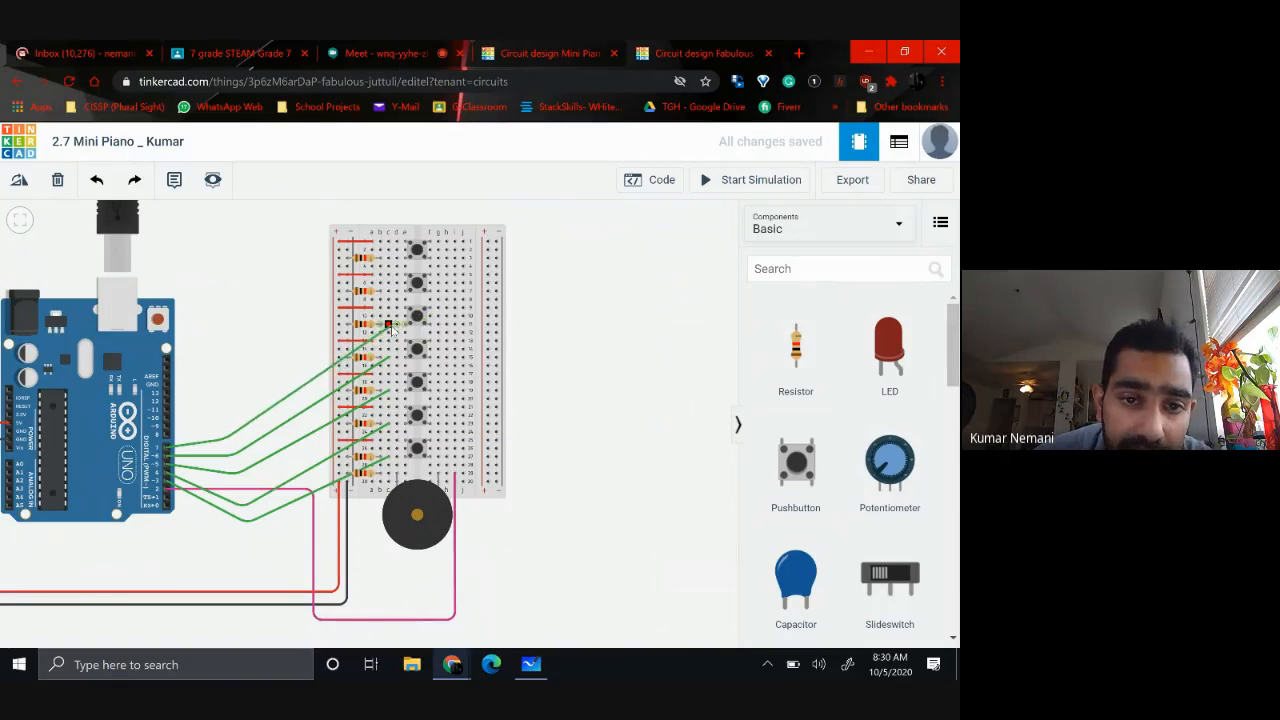
{"action": "left_click", "coordinate": [388, 326]}
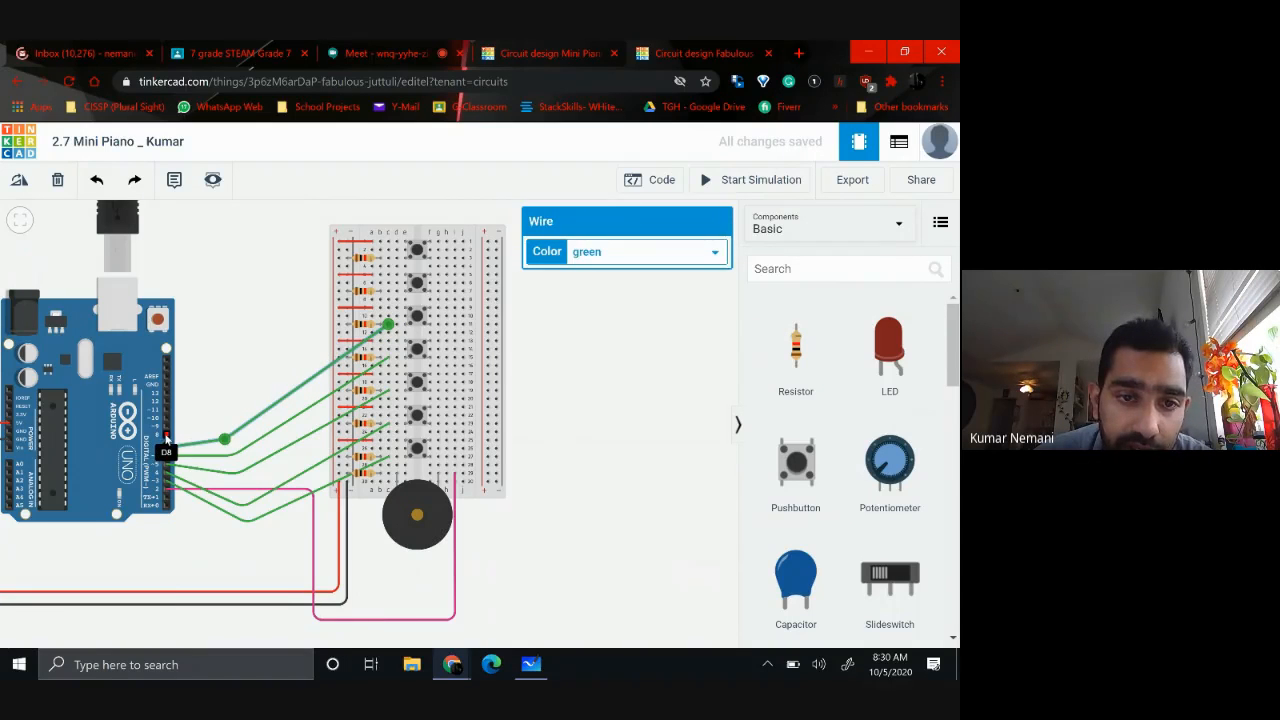
Wire Arduino pin D8 to hole c7 and pin D9 to hole c3 with bent green wires
{"action": "left_click", "coordinate": [167, 435]}
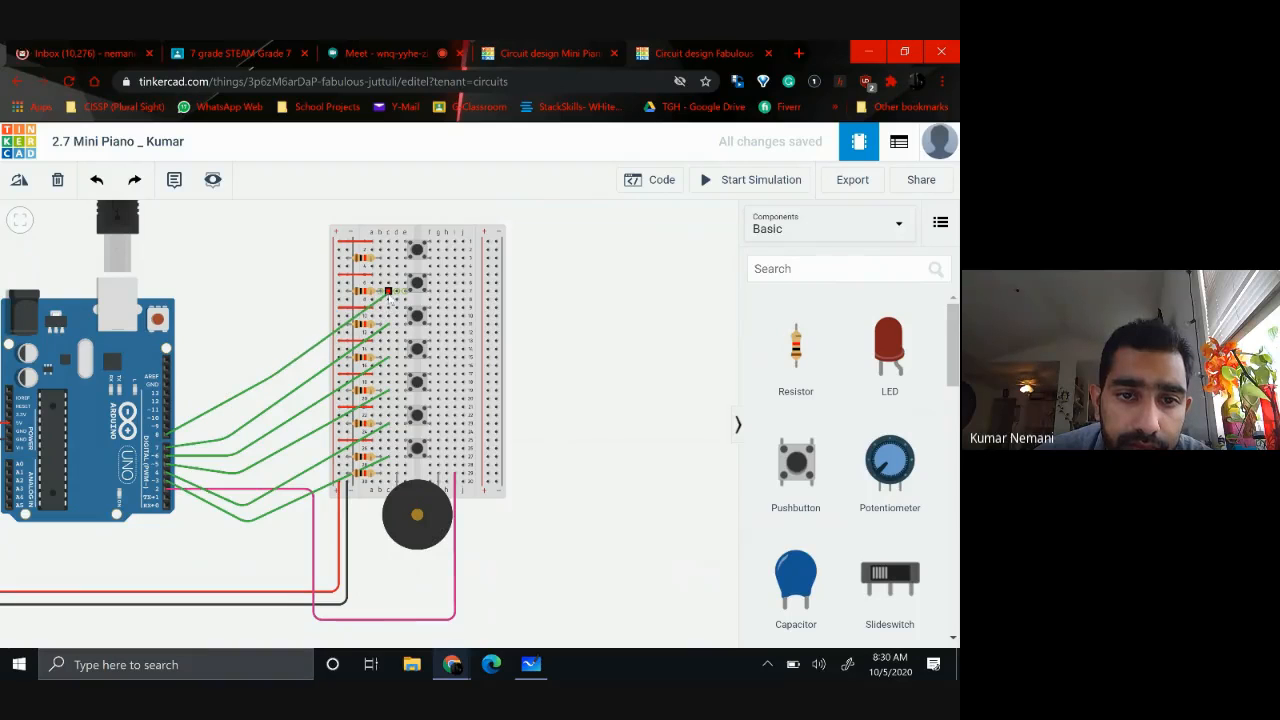
{"action": "left_click", "coordinate": [388, 291]}
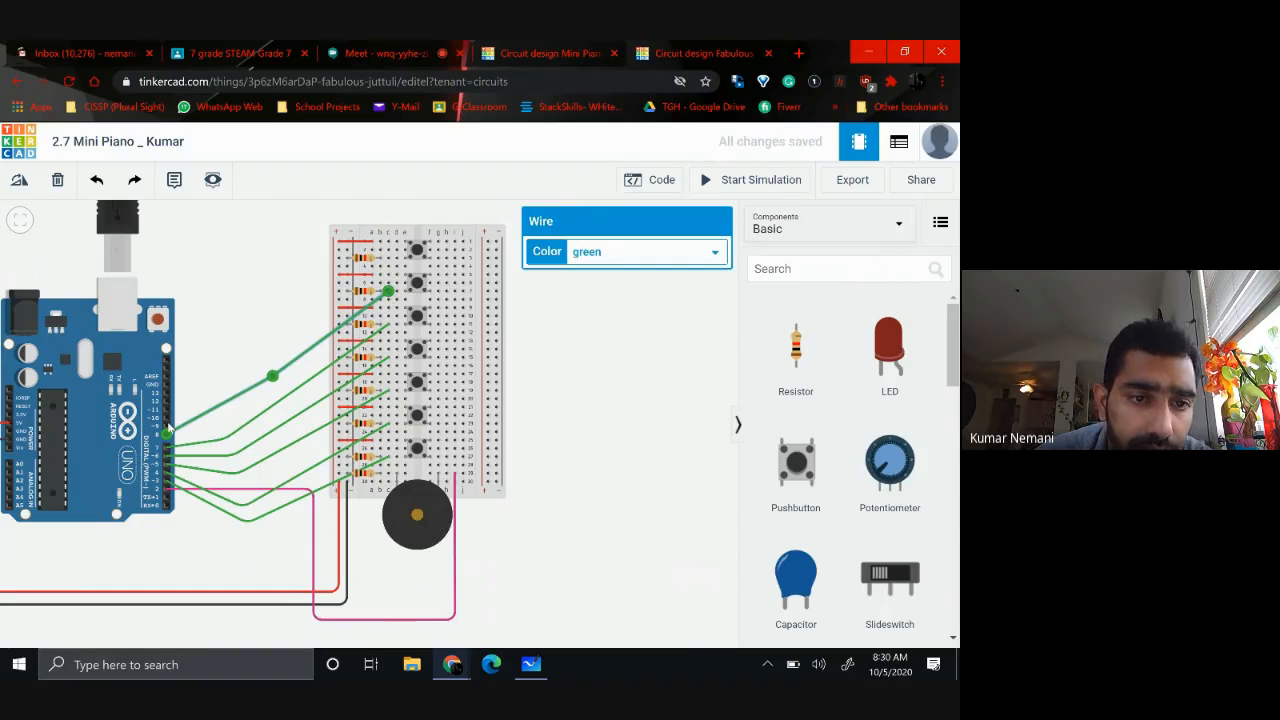
{"action": "left_click", "coordinate": [166, 428]}
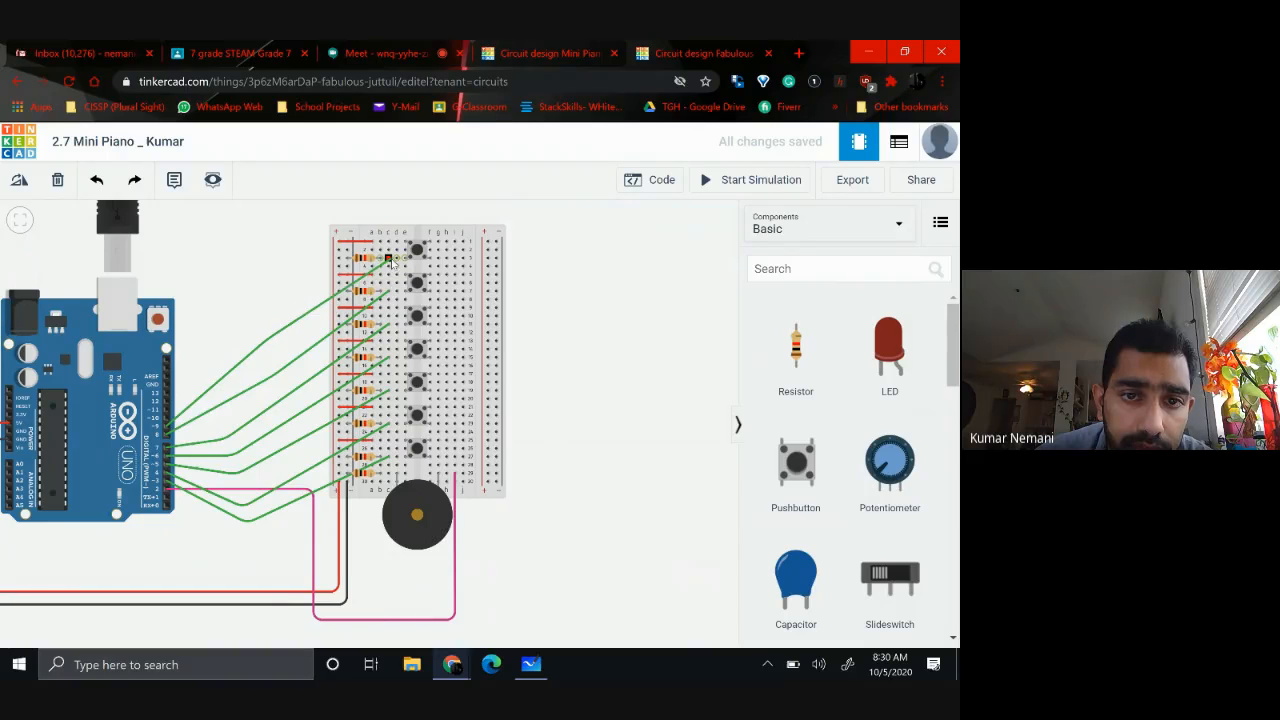
{"action": "left_click", "coordinate": [388, 258]}
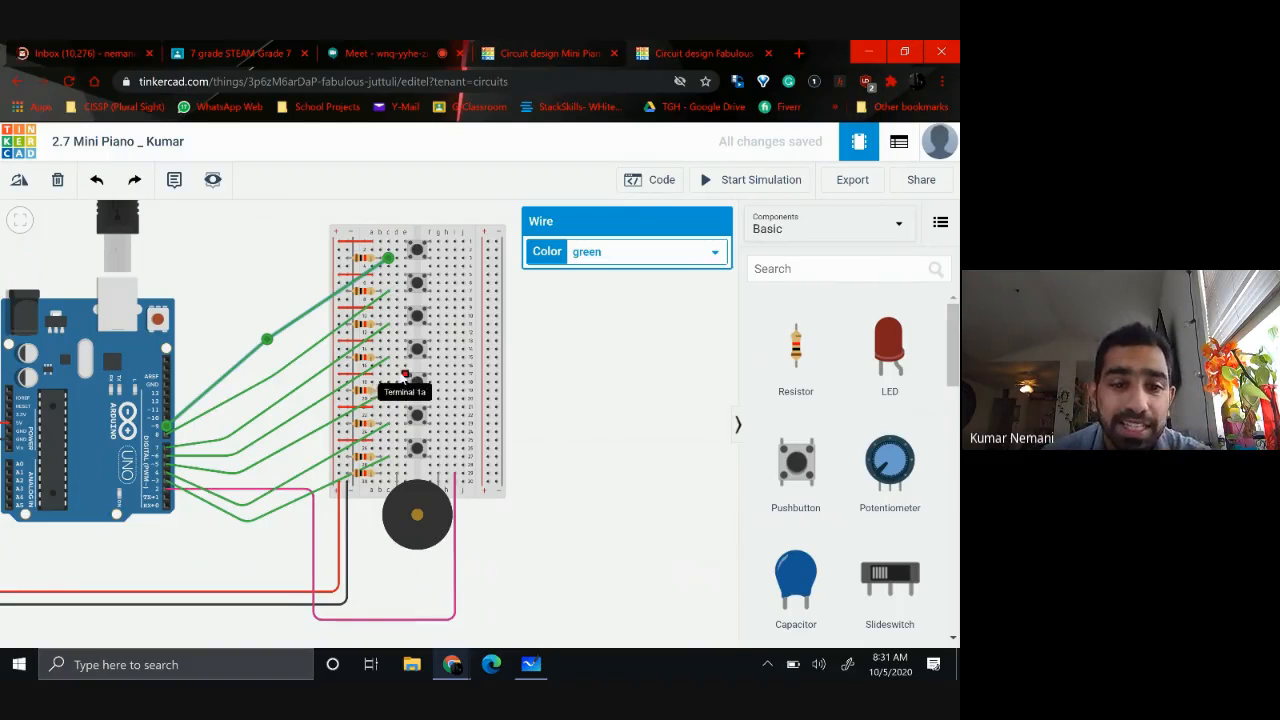
{"action": "left_click", "coordinate": [223, 329]}
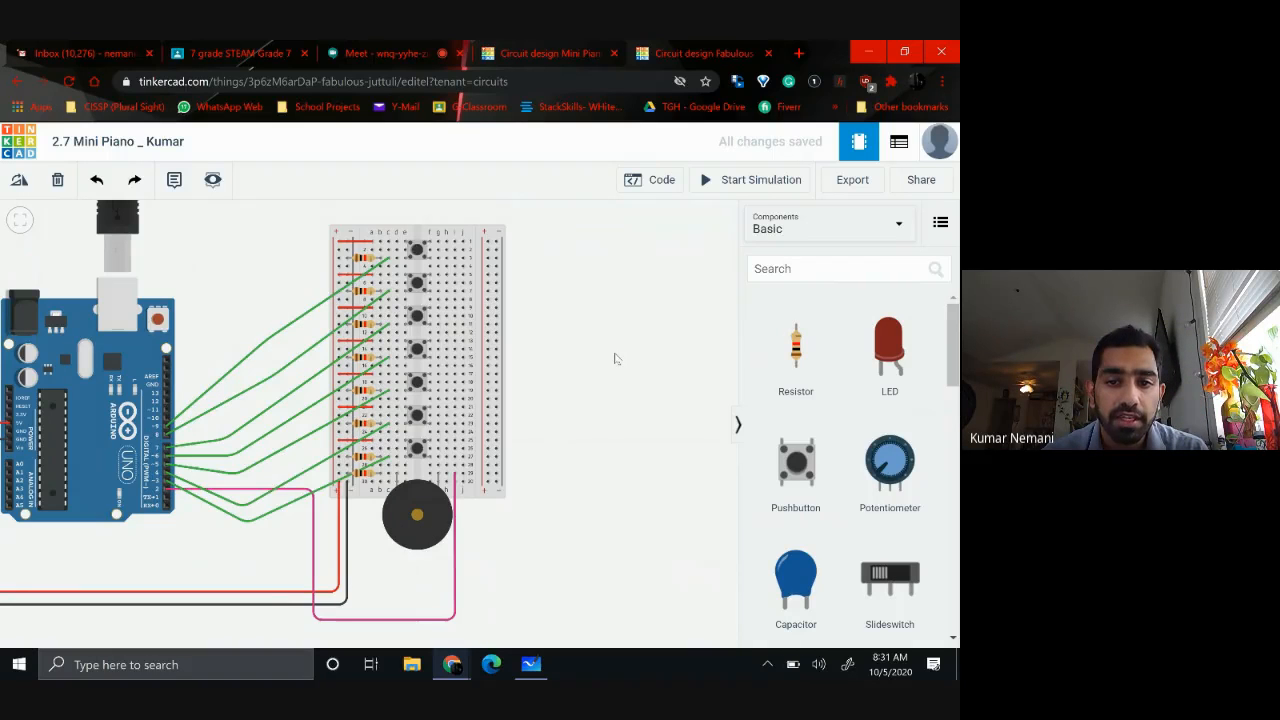
Delete the default built-in LED blink blocks from the Arduino code and switch the code editor to Blocks + Text
{"action": "scroll", "coordinate": [615, 359], "scroll_direction": "up", "scroll_amount": 1}
{"action": "scroll", "coordinate": [616, 359], "scroll_direction": "down", "scroll_amount": 2}
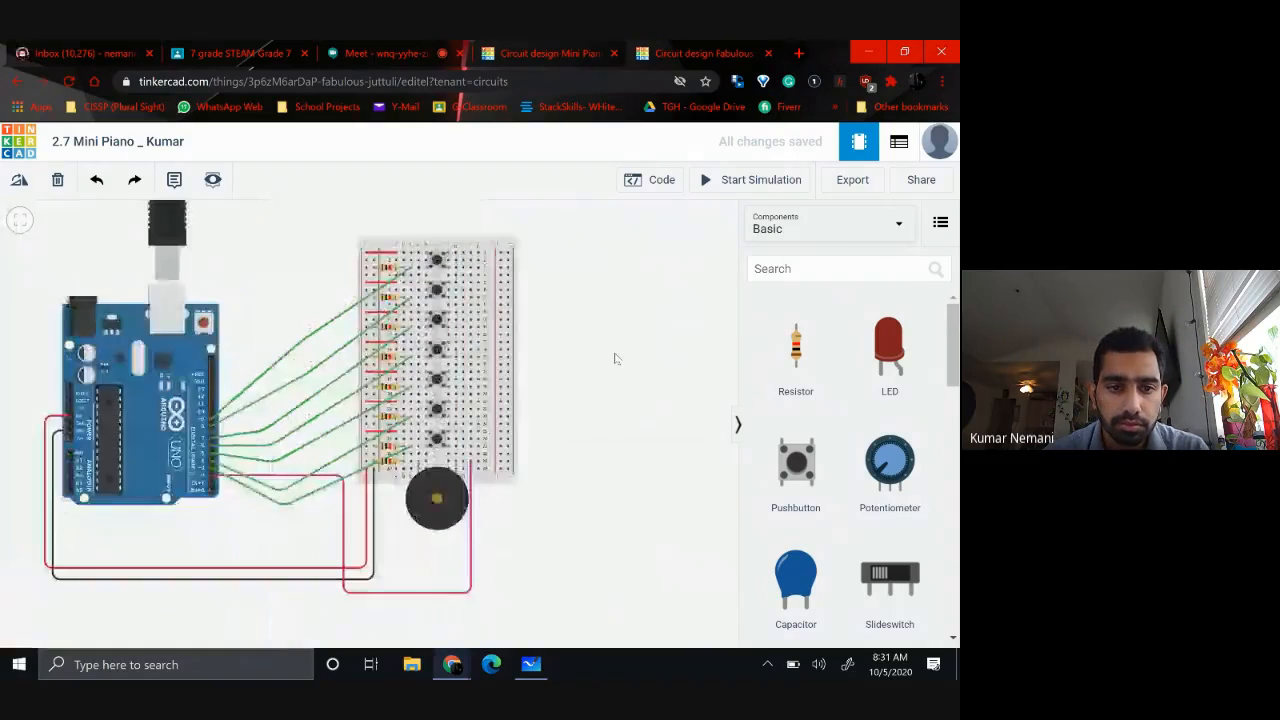
{"action": "left_click_drag", "start_coordinate": [634, 380], "coordinate": [681, 368]}
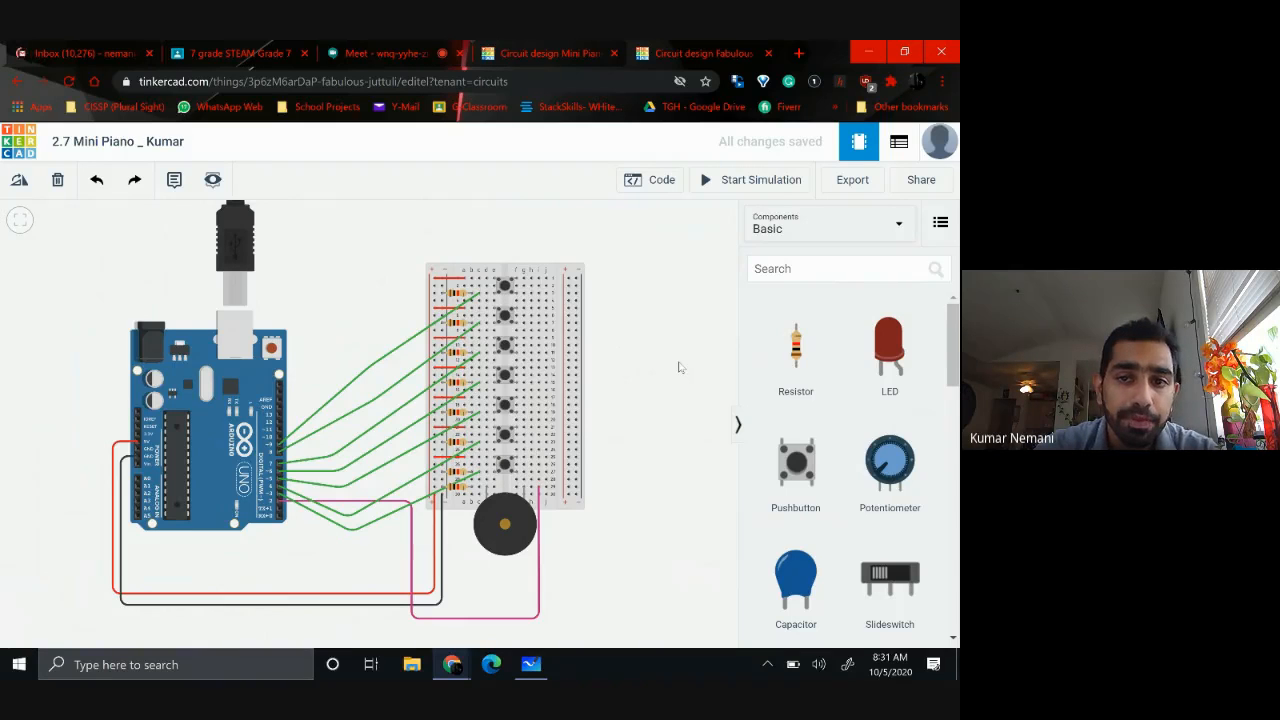
{"action": "left_click", "coordinate": [662, 186]}
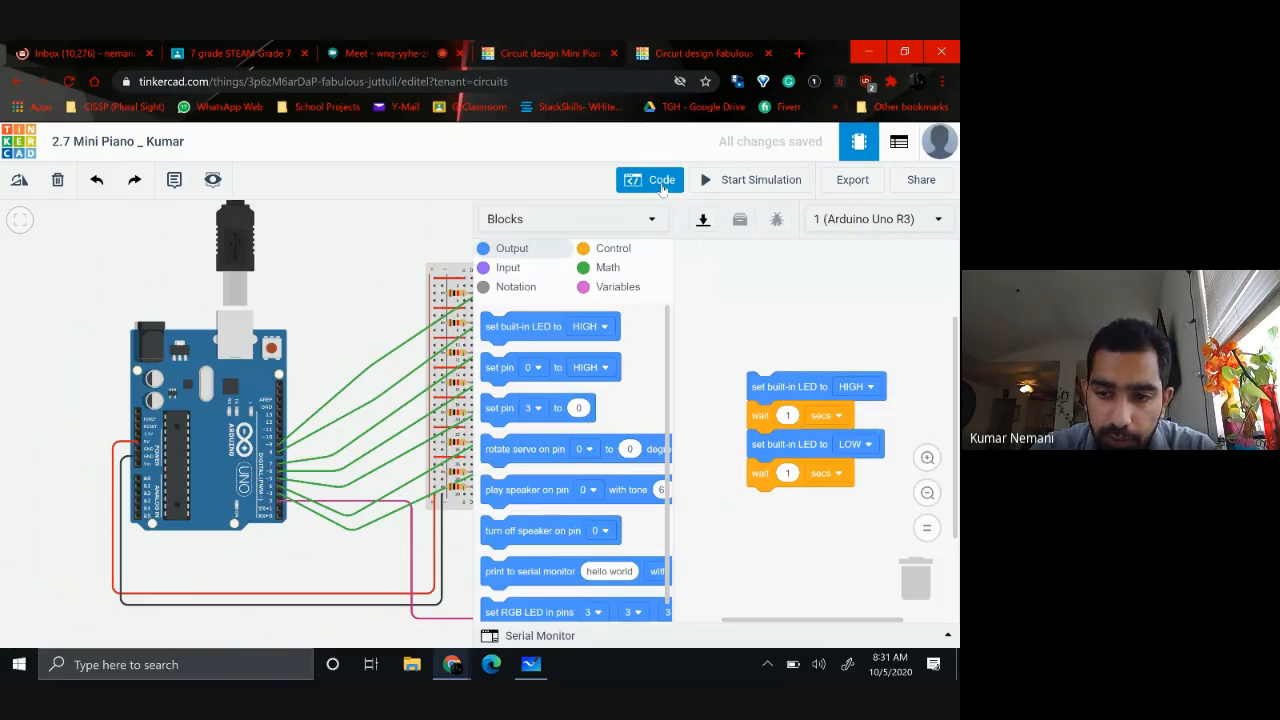
{"action": "left_click_drag", "start_coordinate": [765, 386], "coordinate": [915, 578]}
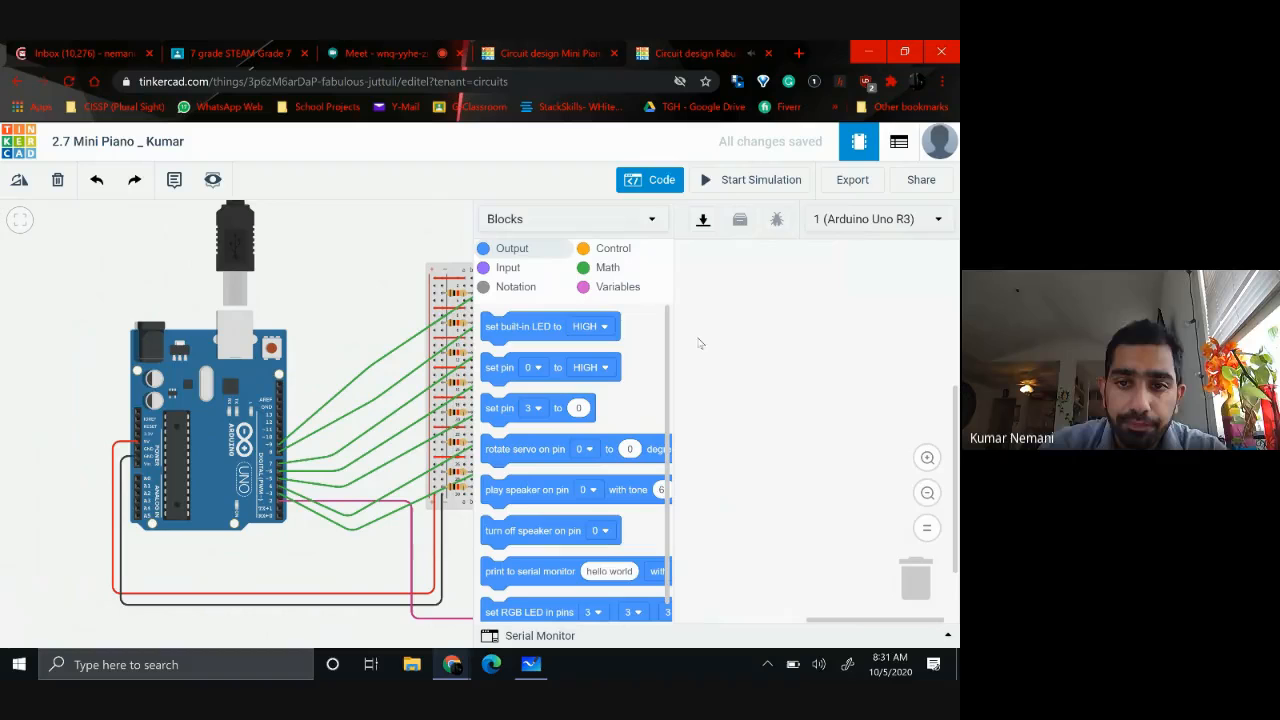
{"action": "left_click", "coordinate": [636, 219]}
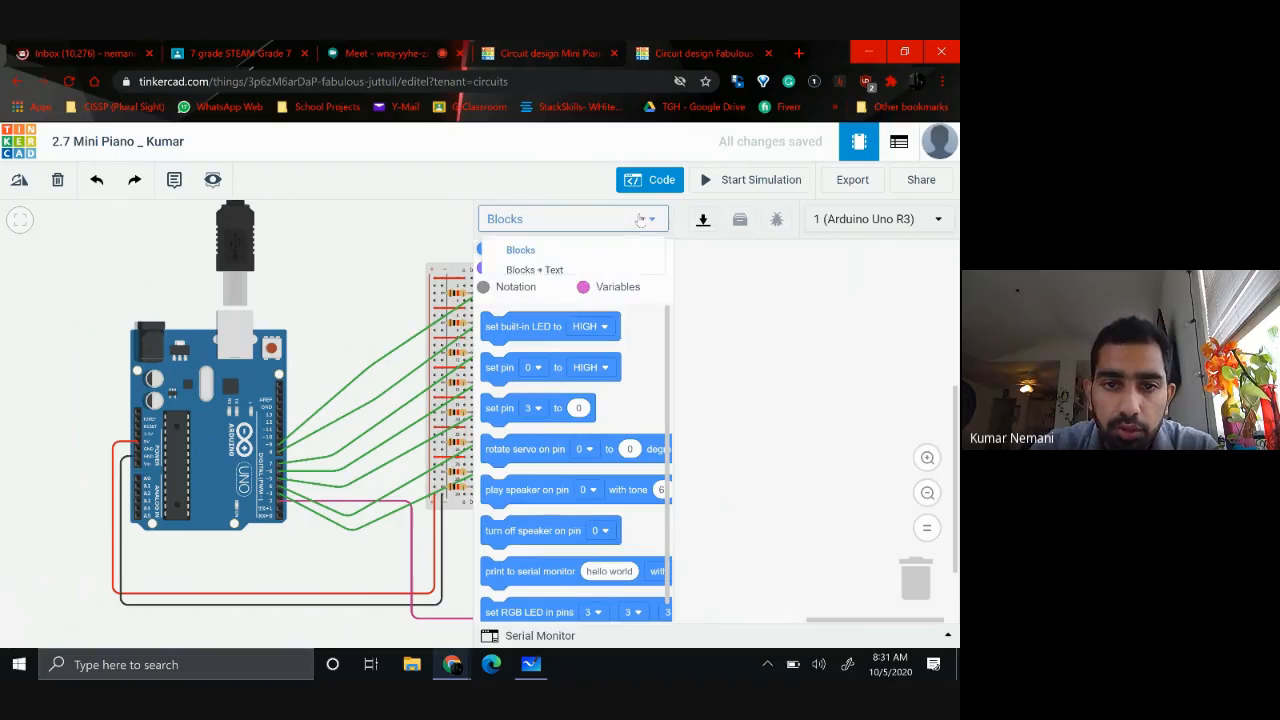
{"action": "left_click", "coordinate": [520, 276]}
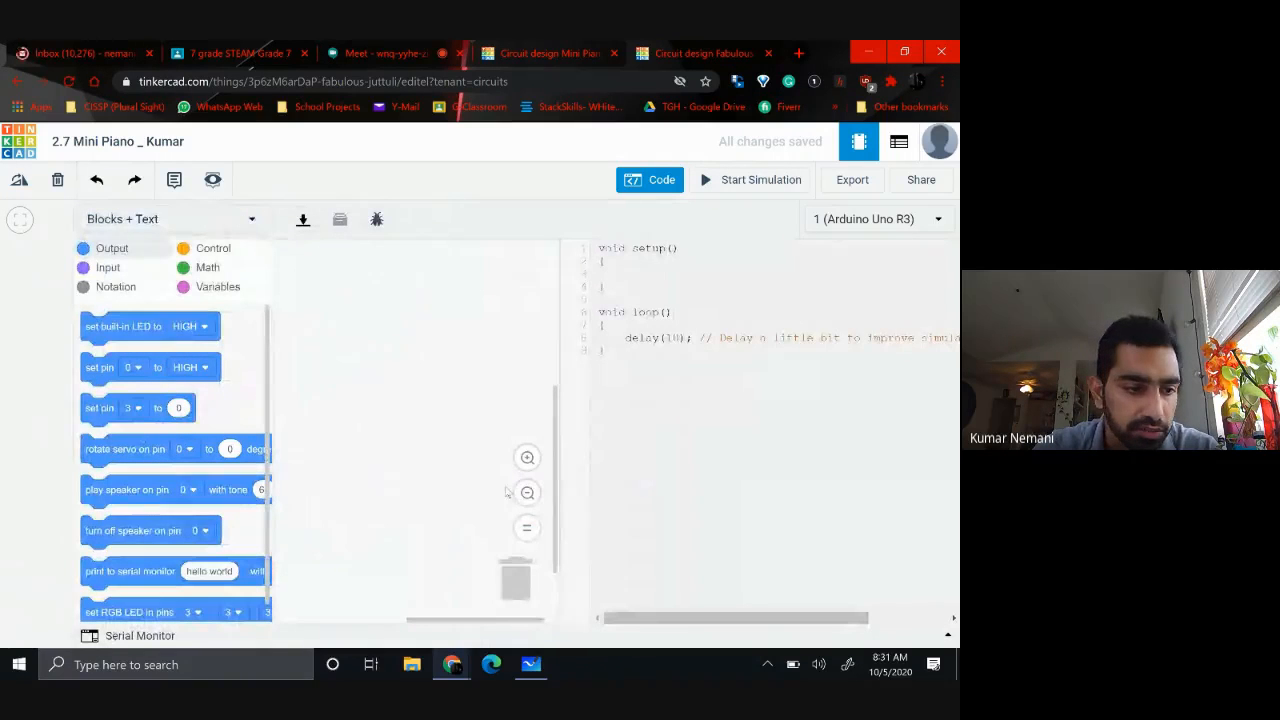
Add an empty repeat while loop block to the Arduino program
{"action": "left_click", "coordinate": [214, 249]}
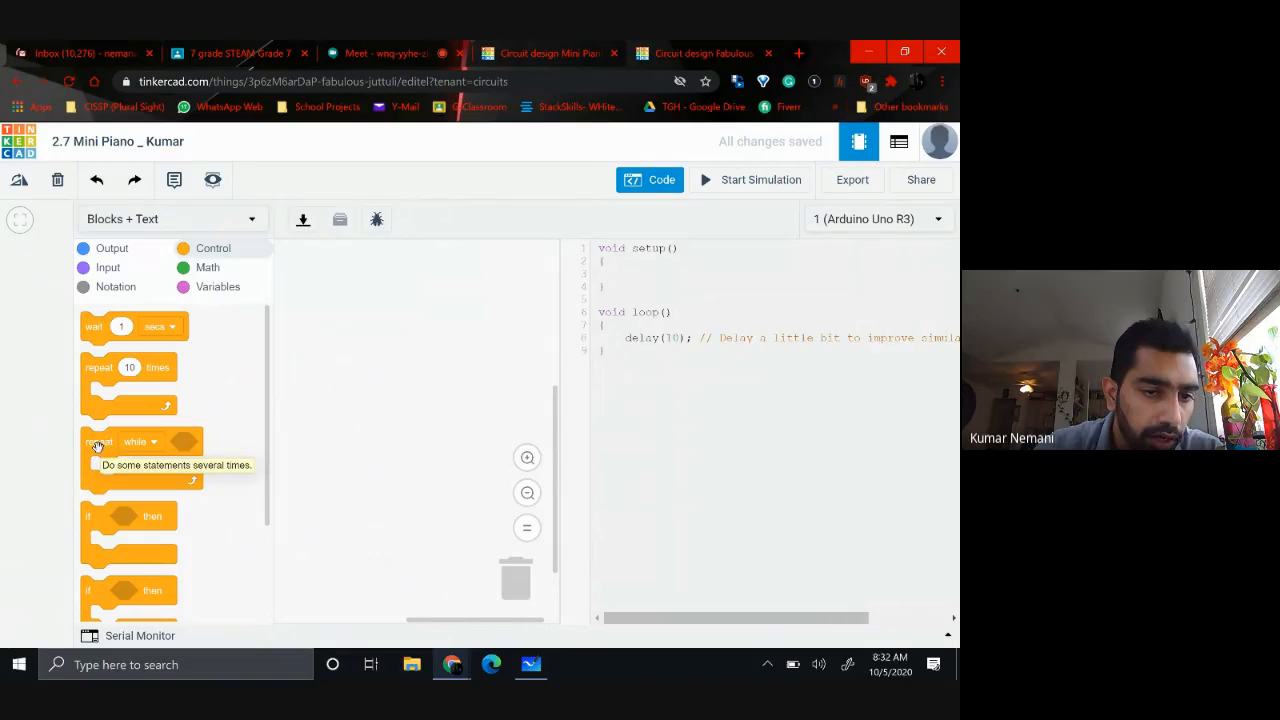
{"action": "left_click_drag", "start_coordinate": [98, 446], "coordinate": [307, 300]}
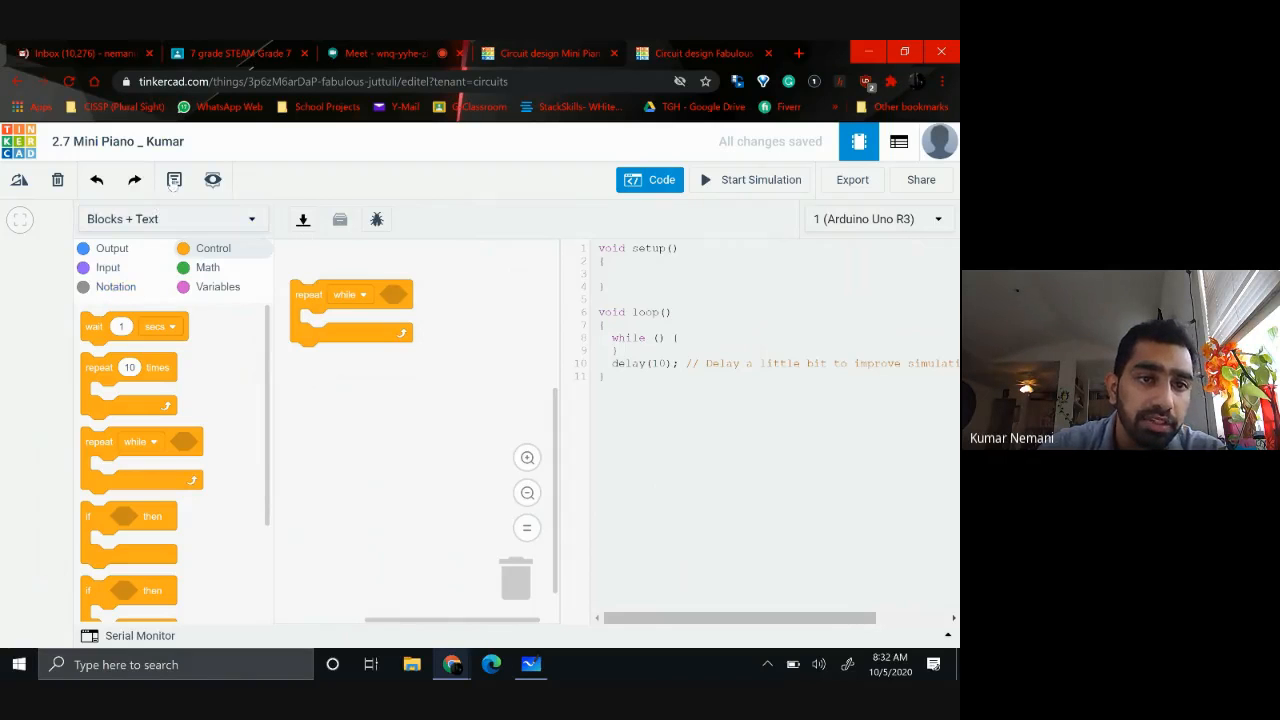
{"action": "left_click", "coordinate": [643, 180]}
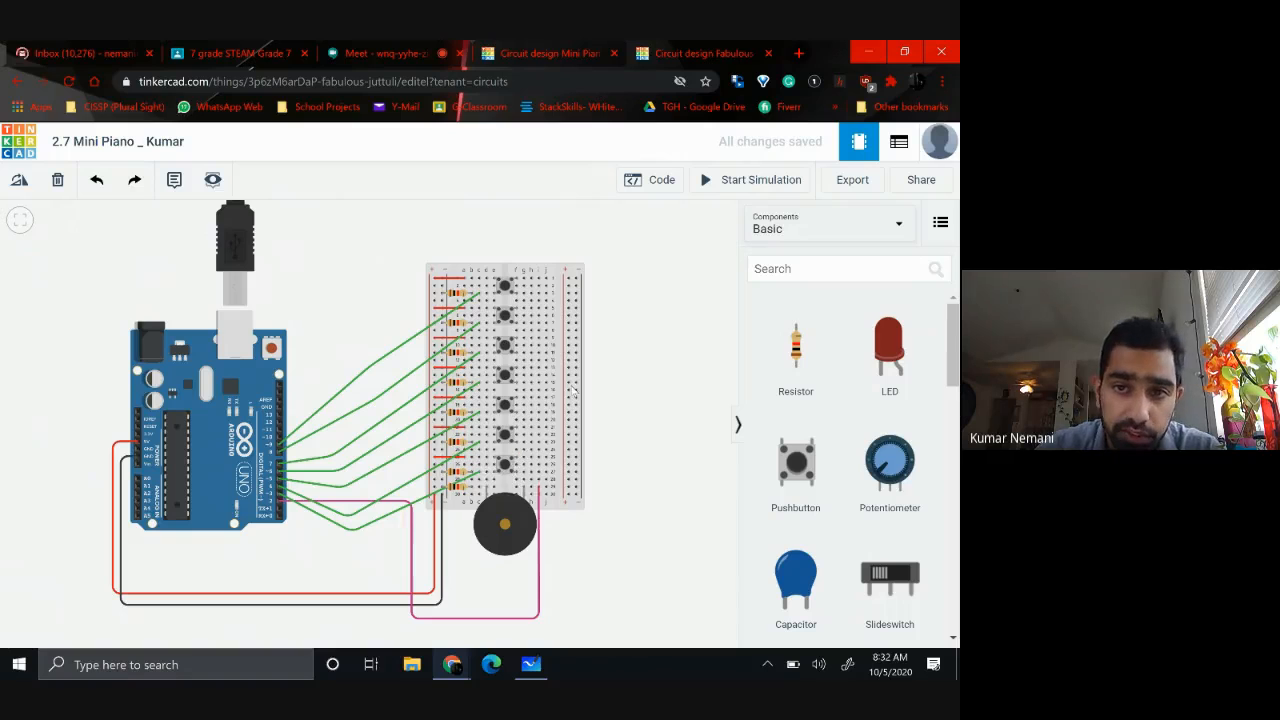
{"action": "left_click", "coordinate": [662, 182]}
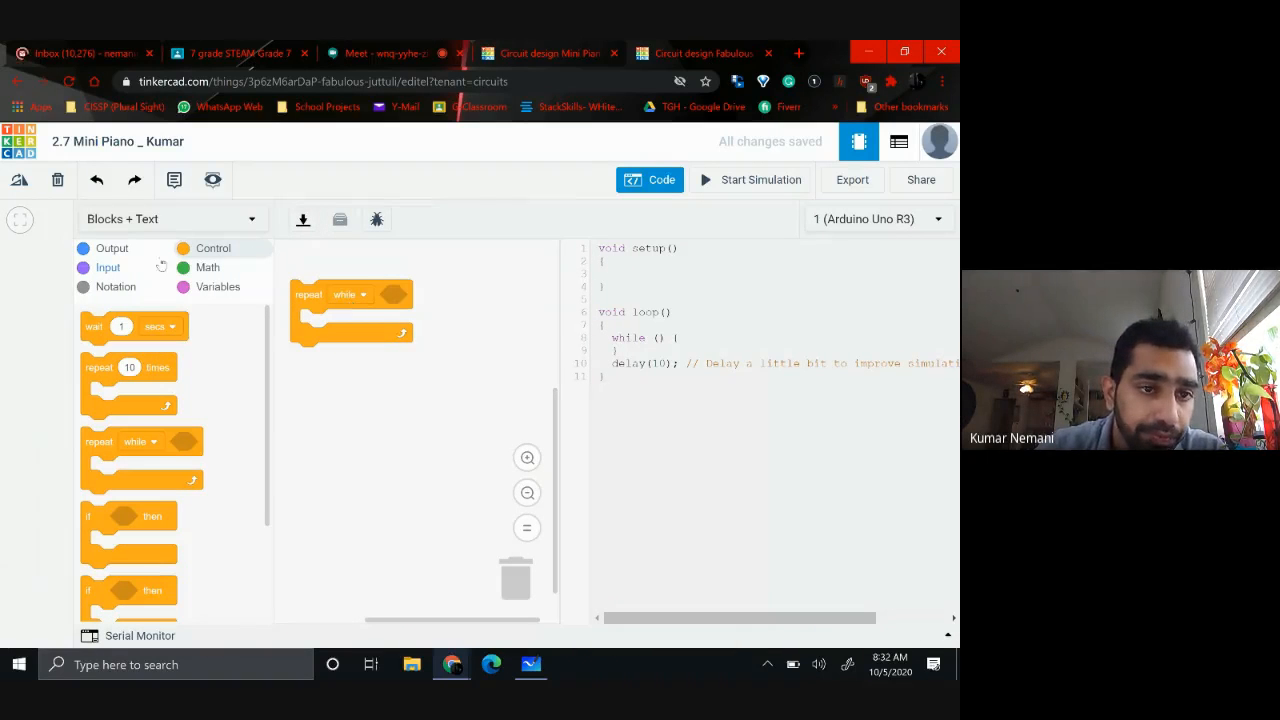
Insert an equals comparison, 1 = 1, as the condition of the repeat while loop
{"action": "left_click", "coordinate": [207, 267]}
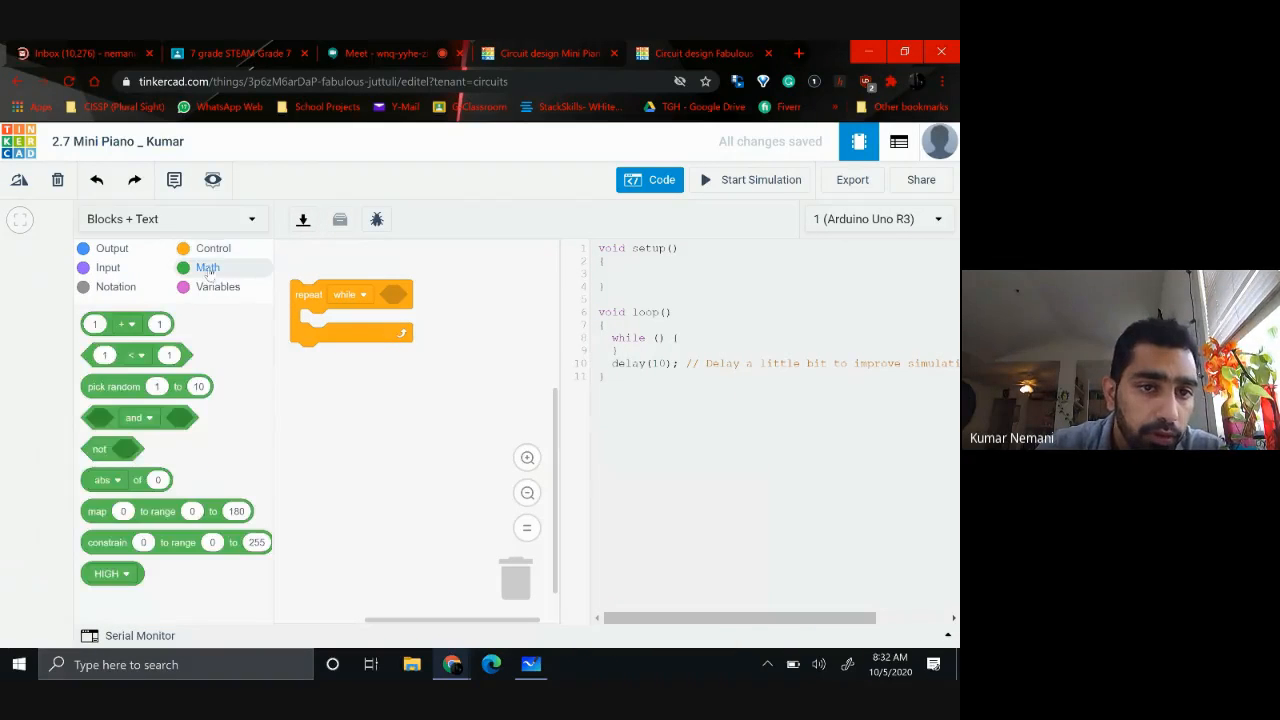
{"action": "left_click", "coordinate": [142, 356]}
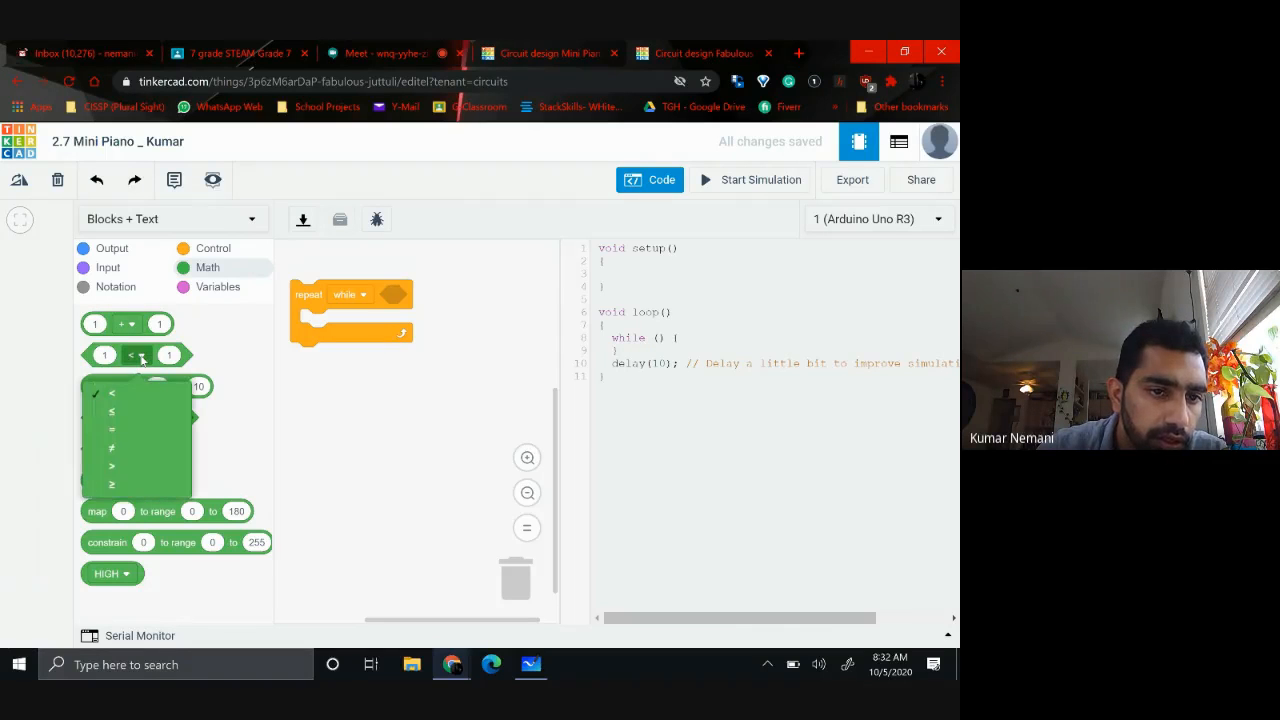
{"action": "left_click", "coordinate": [108, 390]}
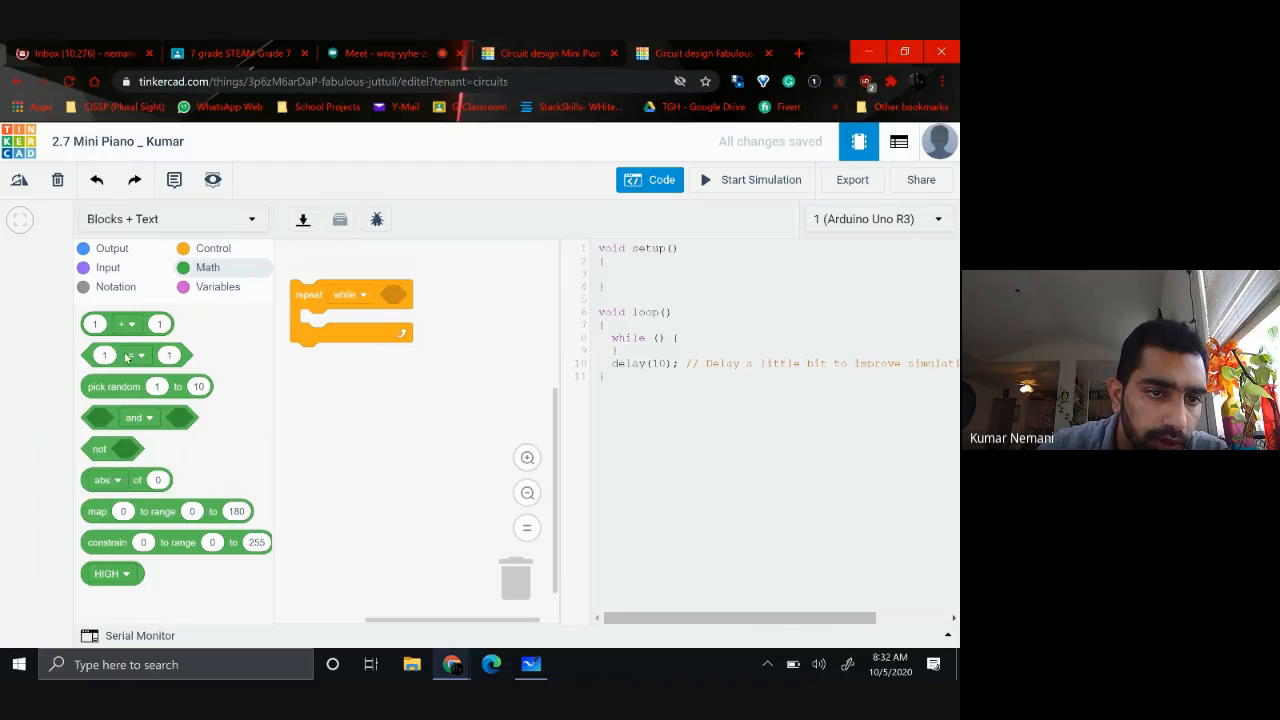
{"action": "left_click_drag", "start_coordinate": [116, 348], "coordinate": [405, 288]}
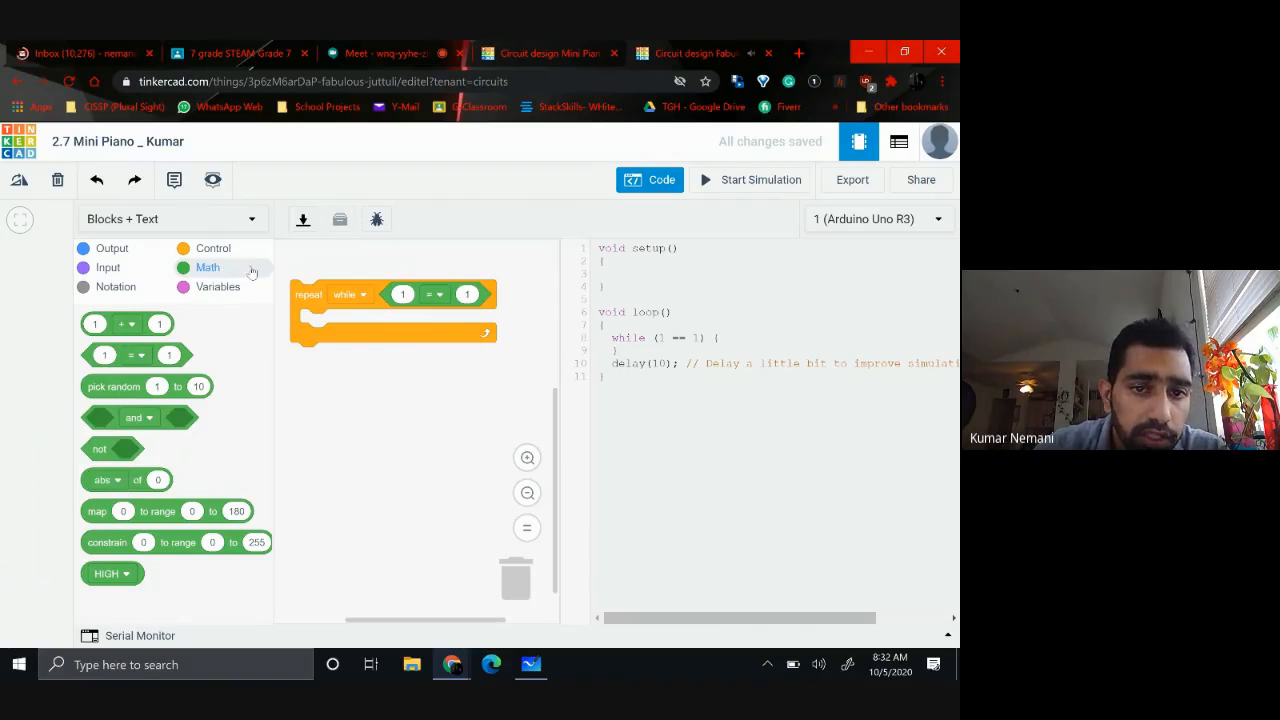
Replace the first value of the loop's comparison with a read digital pin block set to pin 3
{"action": "left_click", "coordinate": [102, 269]}
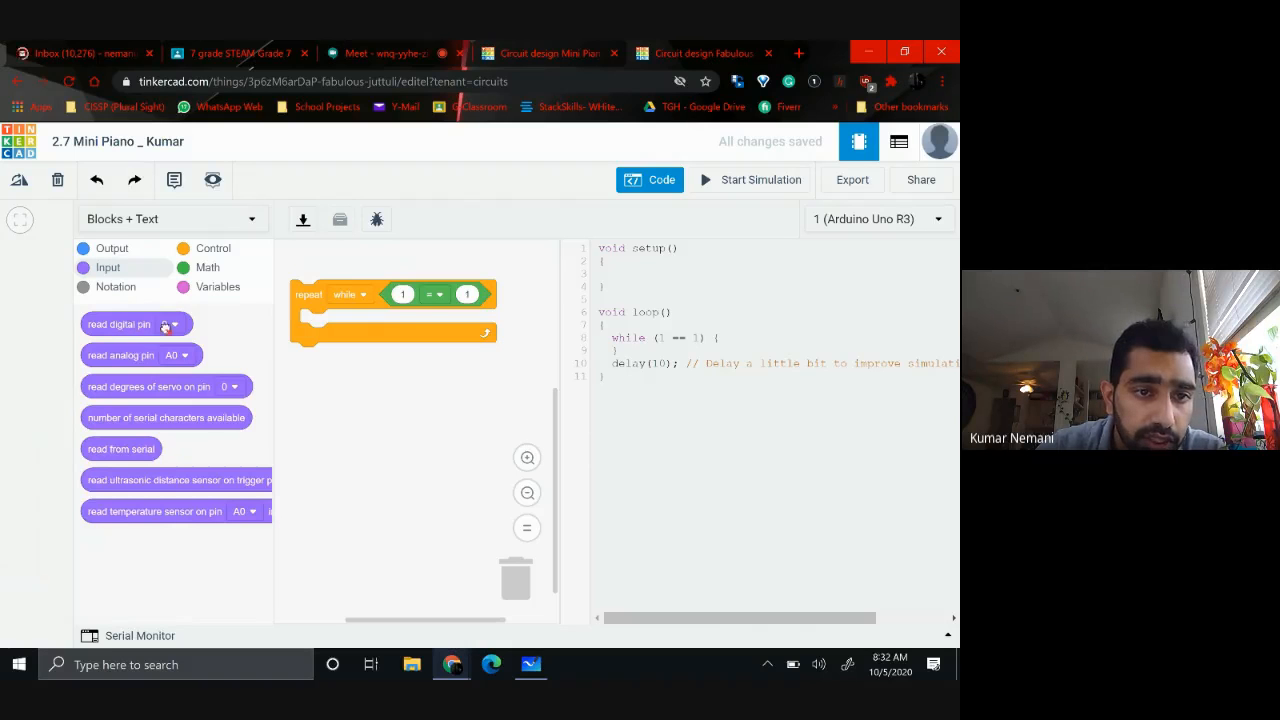
{"action": "left_click_drag", "start_coordinate": [130, 328], "coordinate": [430, 296]}
{"action": "left_click", "coordinate": [488, 297]}
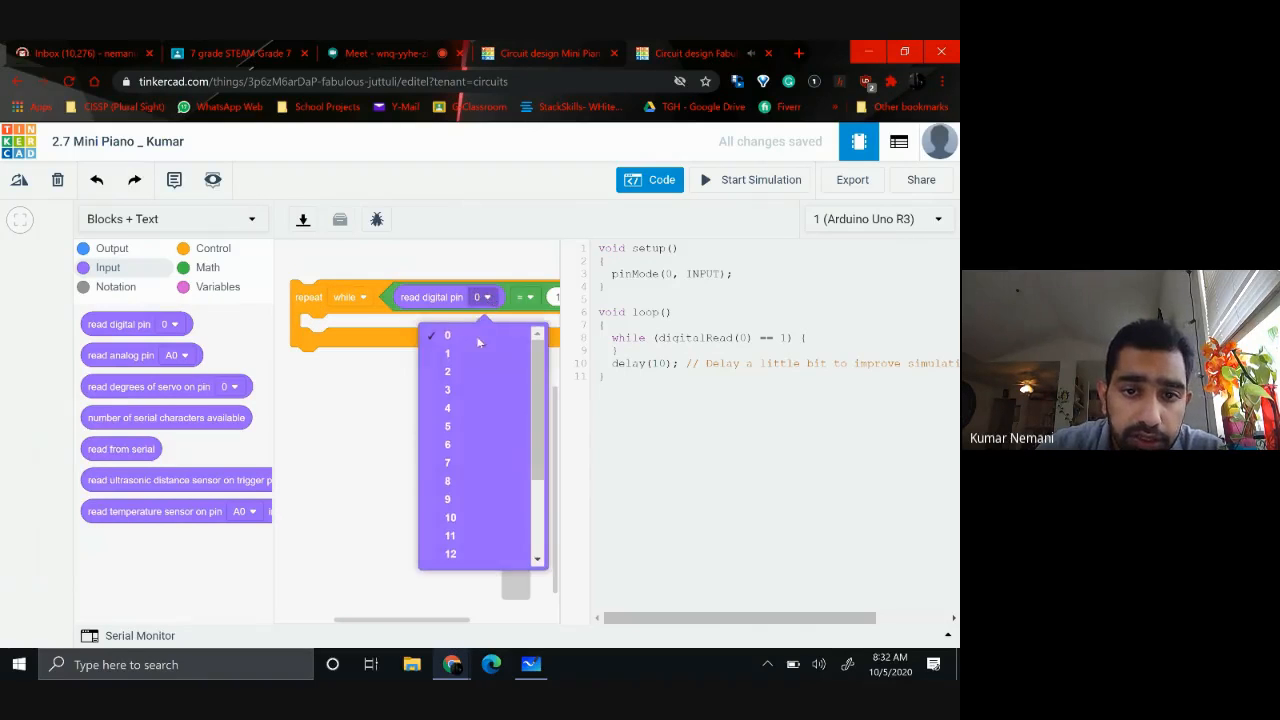
{"action": "left_click", "coordinate": [449, 390]}
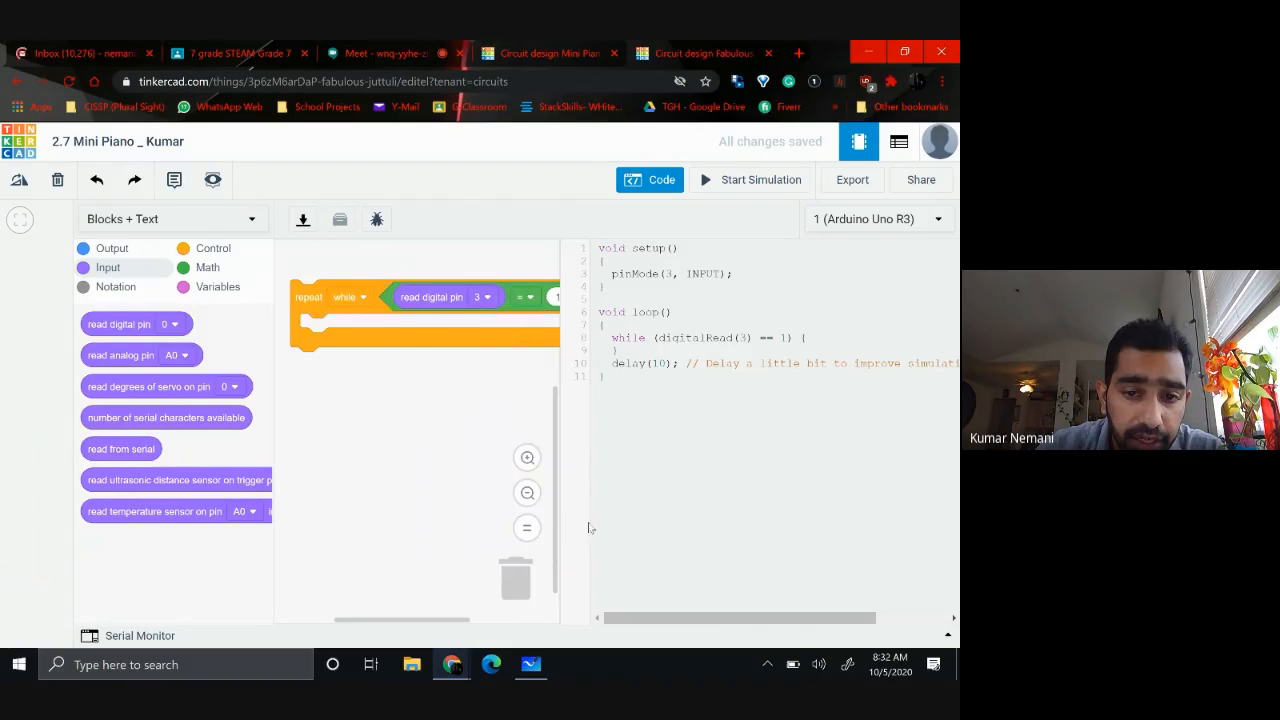
{"action": "left_click", "coordinate": [528, 493]}
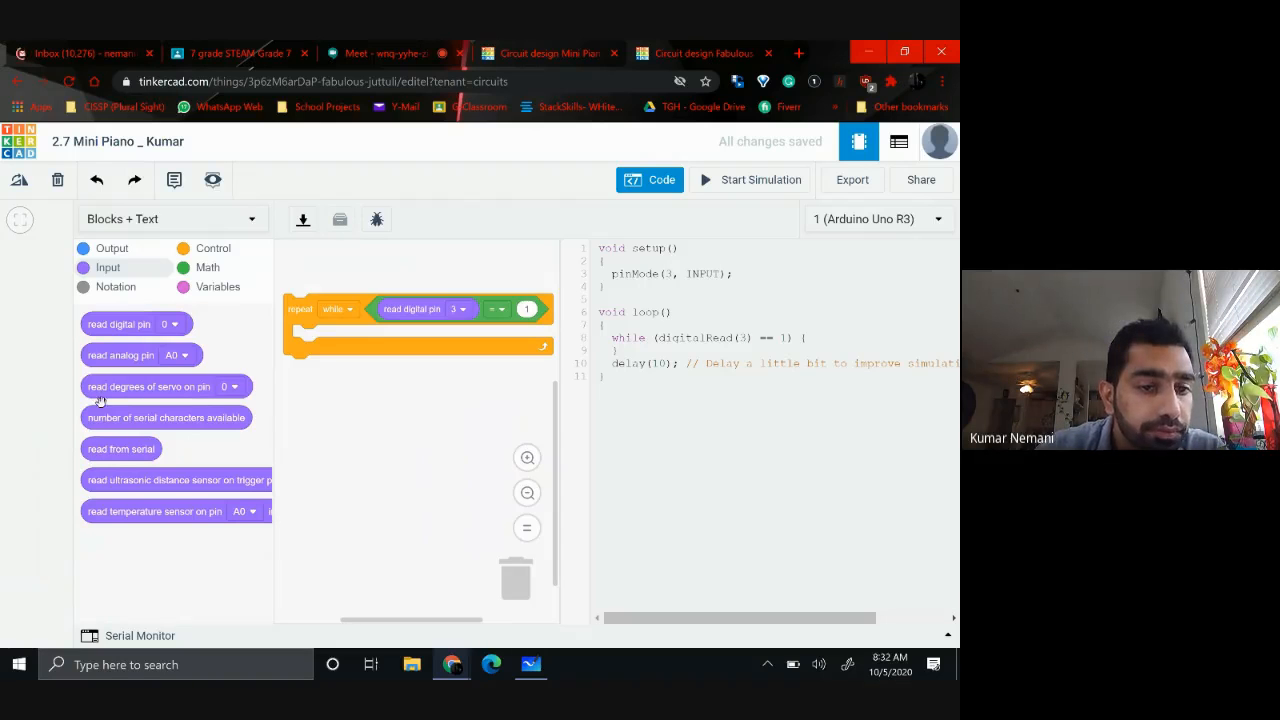
Add a play speaker block inside the repeat while loop and set its speaker pin to 2
{"action": "left_click", "coordinate": [100, 250]}
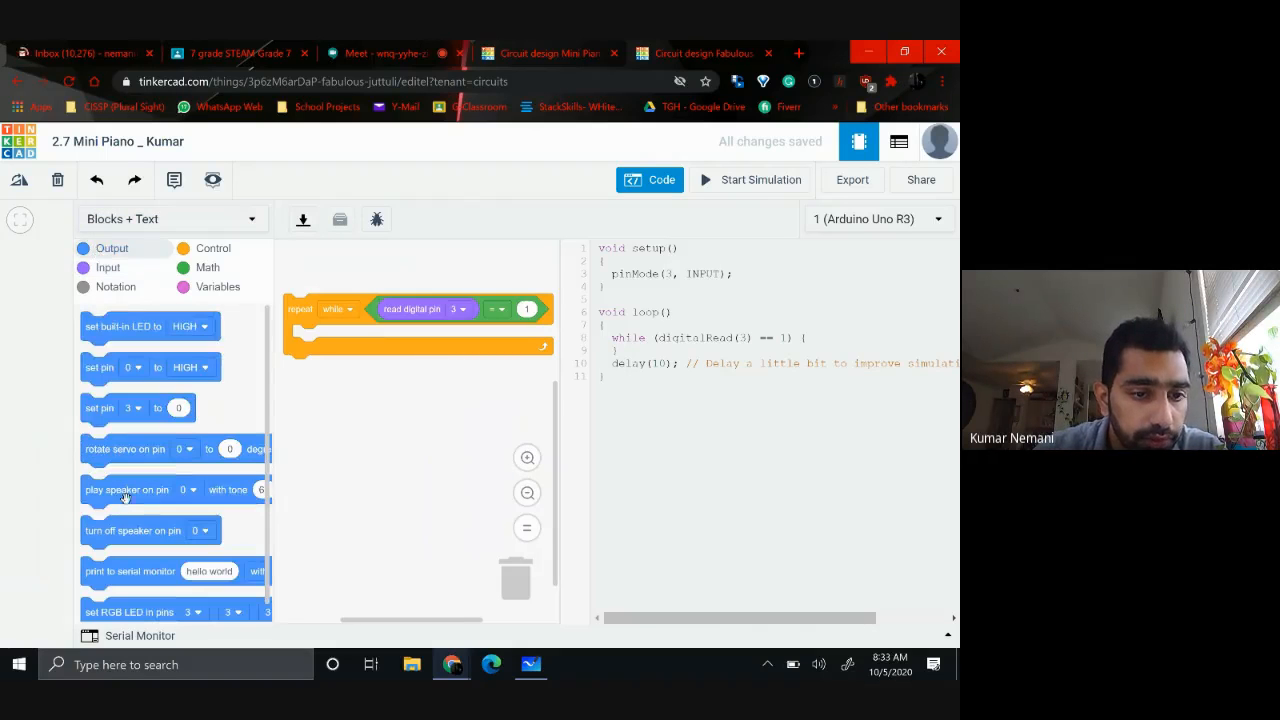
{"action": "left_click_drag", "start_coordinate": [121, 494], "coordinate": [318, 343]}
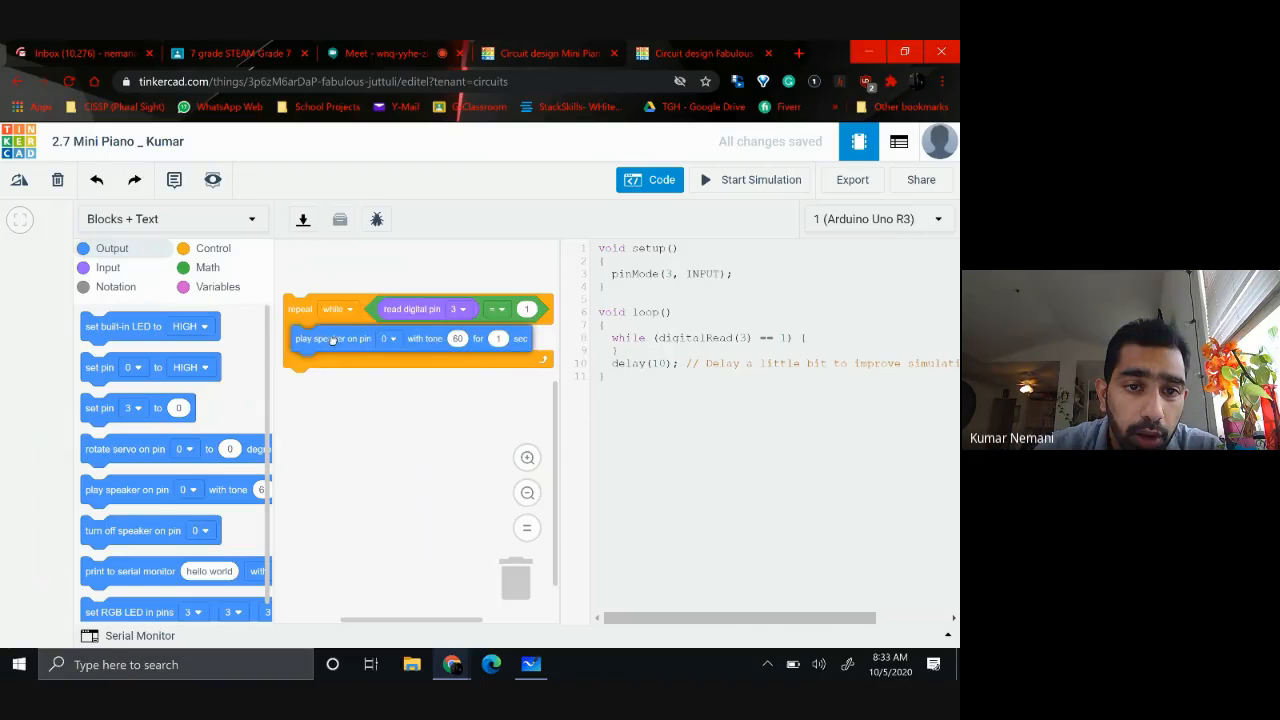
{"action": "left_click", "coordinate": [393, 339]}
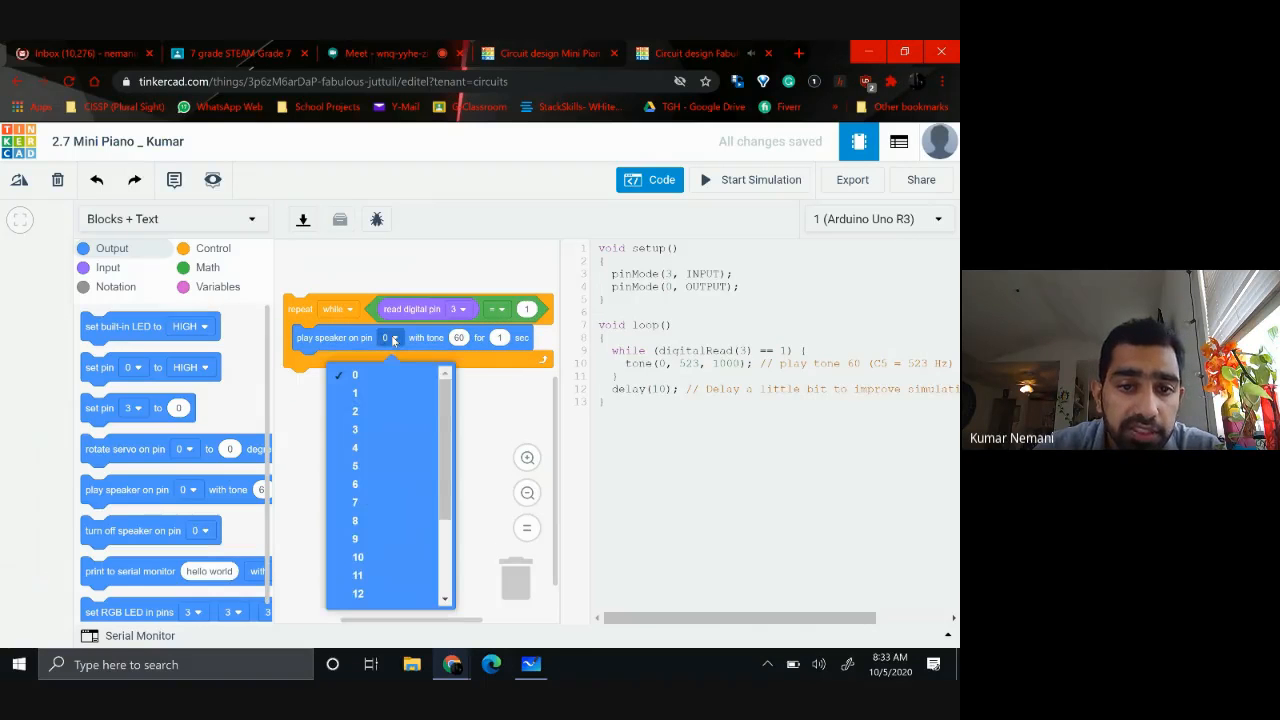
{"action": "left_click", "coordinate": [361, 414]}
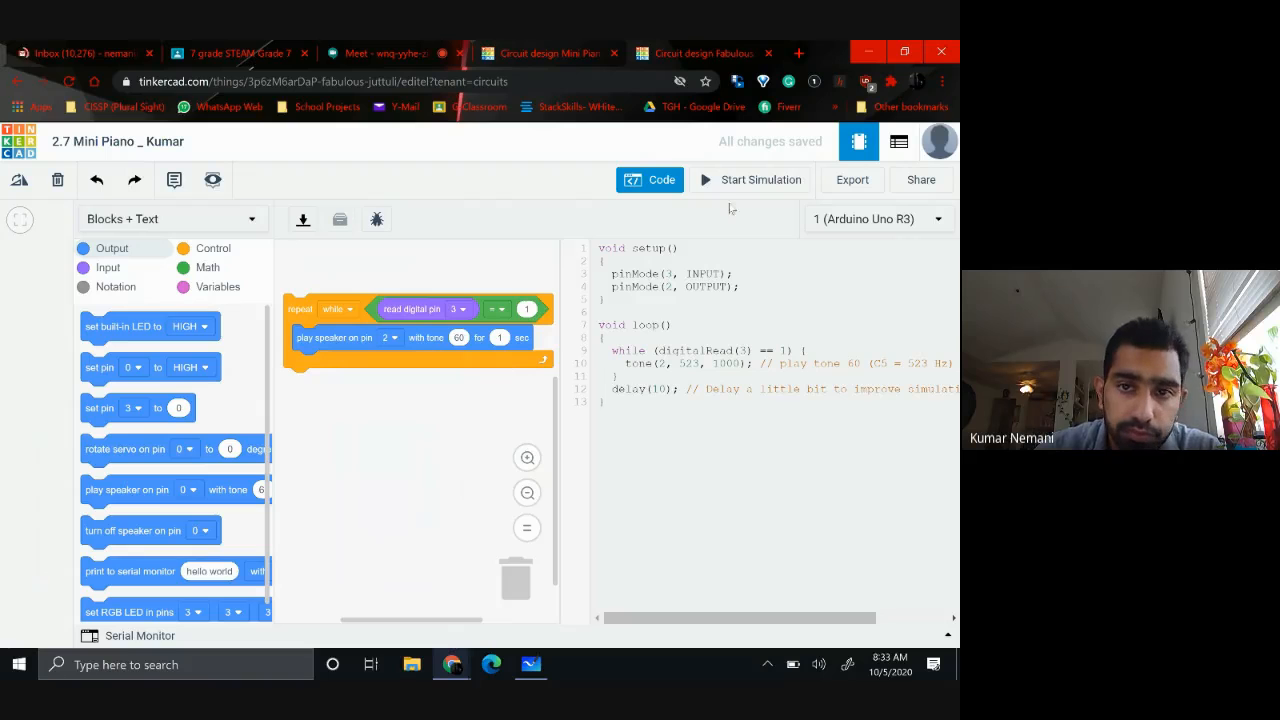
Set the speaker block's tone to 48 and its duration to 0.3 seconds
{"action": "left_click", "coordinate": [661, 182]}
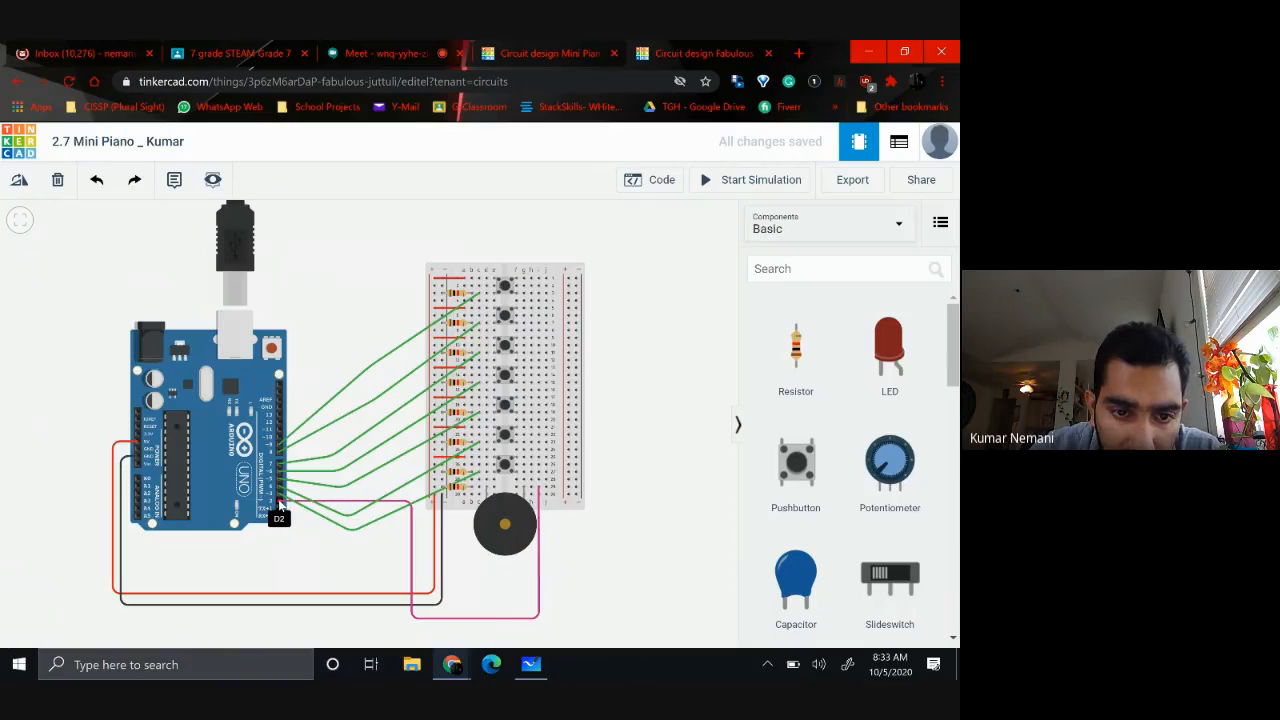
{"action": "left_click", "coordinate": [656, 183]}
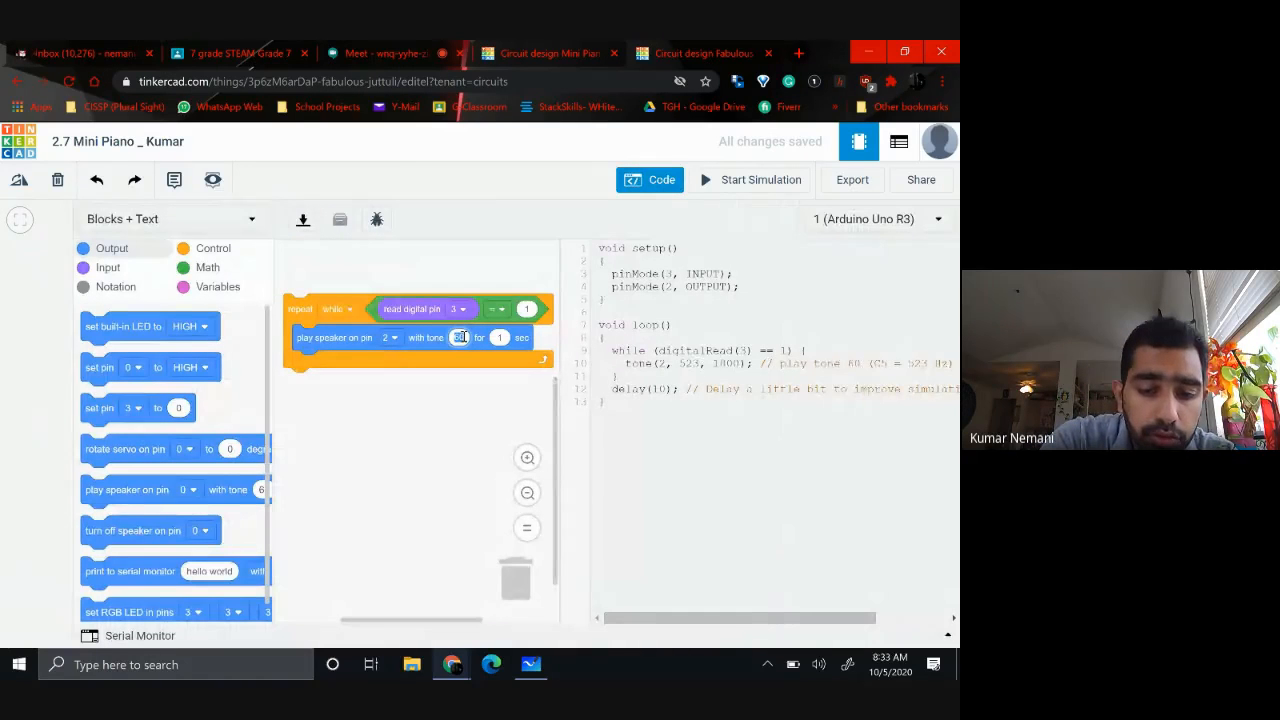
{"action": "type", "text": "48"}
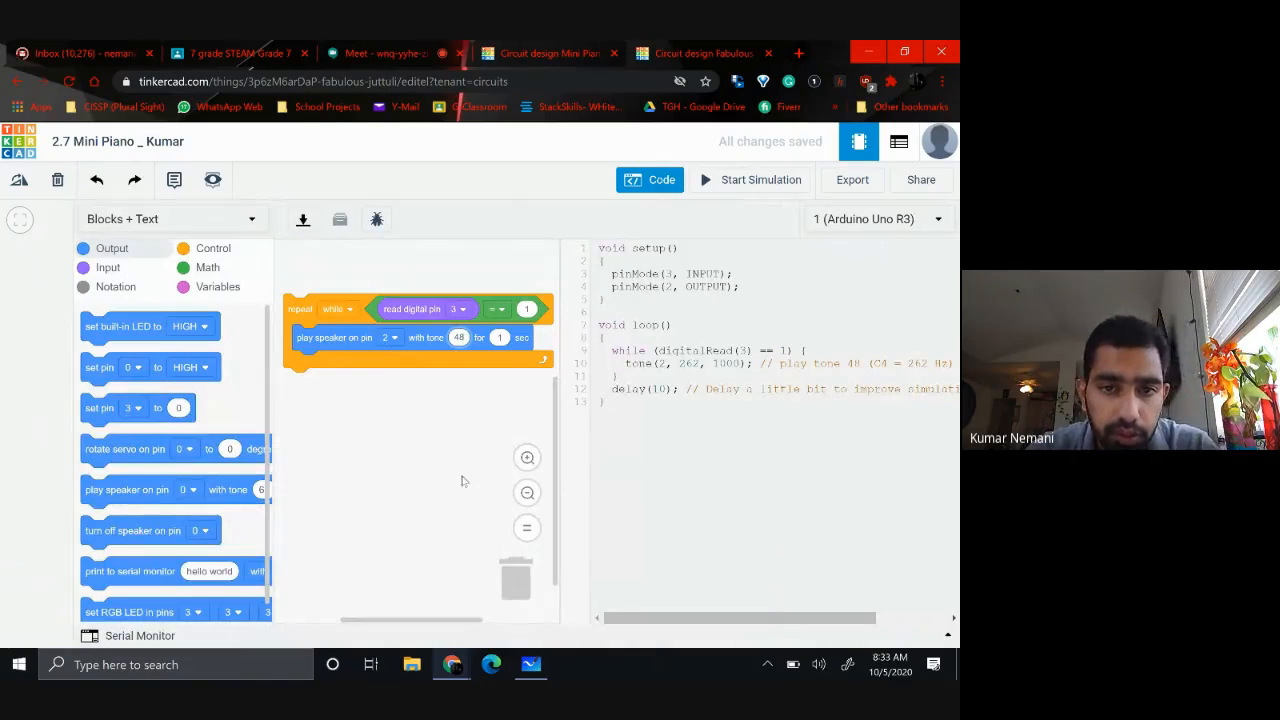
{"action": "left_click", "coordinate": [501, 337]}
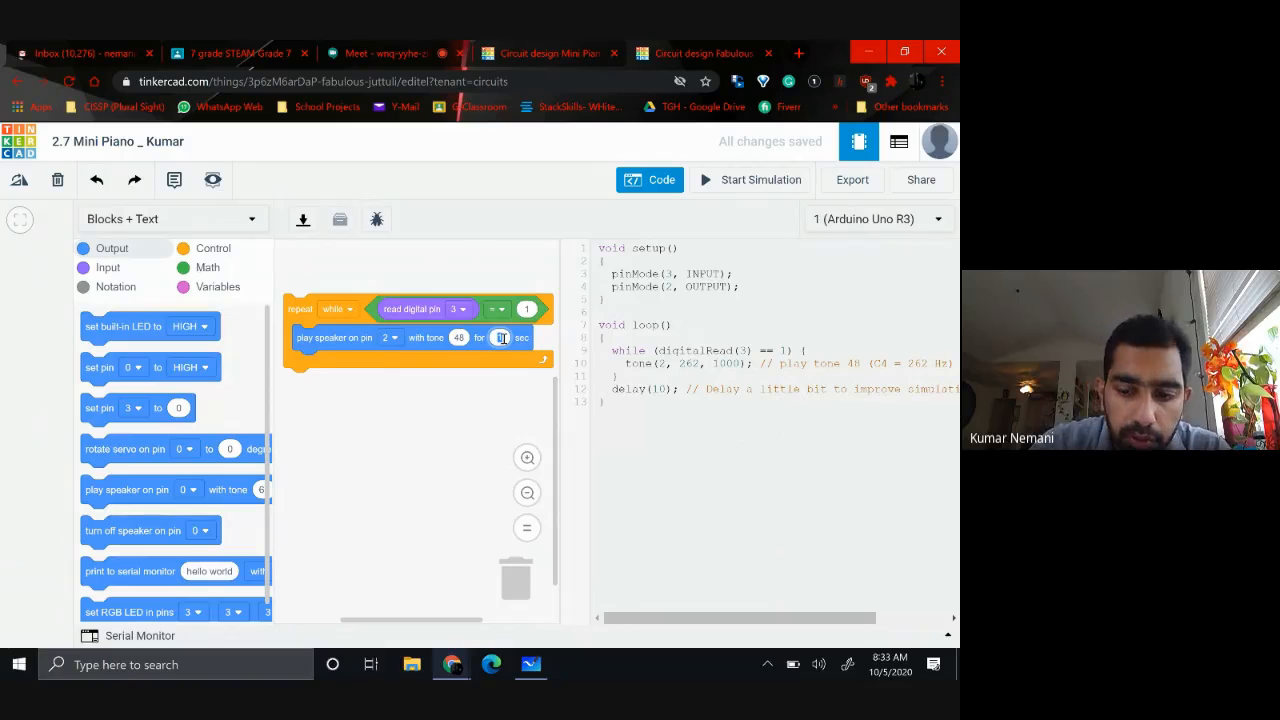
{"action": "type", "text": "0.3"}
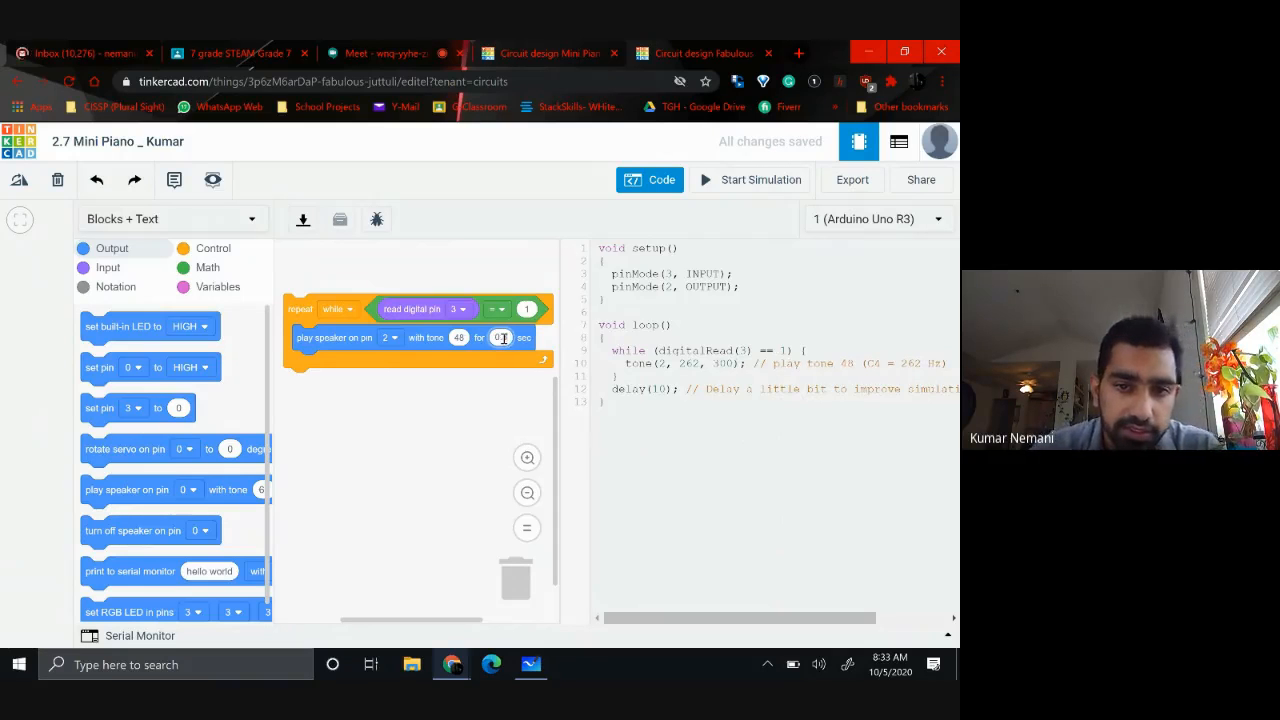
{"action": "left_click", "coordinate": [391, 515]}
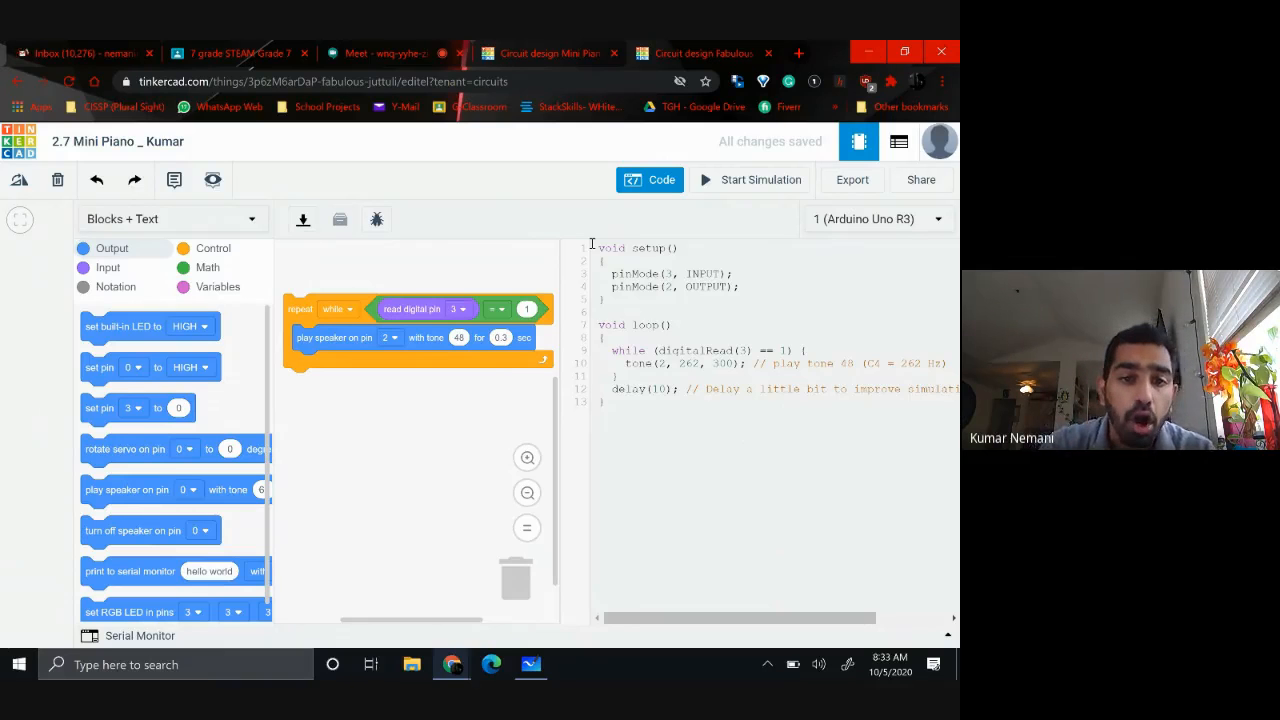
Run the circuit simulation to test the pushbutton wired to pin 3, and stop it
{"action": "left_click", "coordinate": [651, 179]}
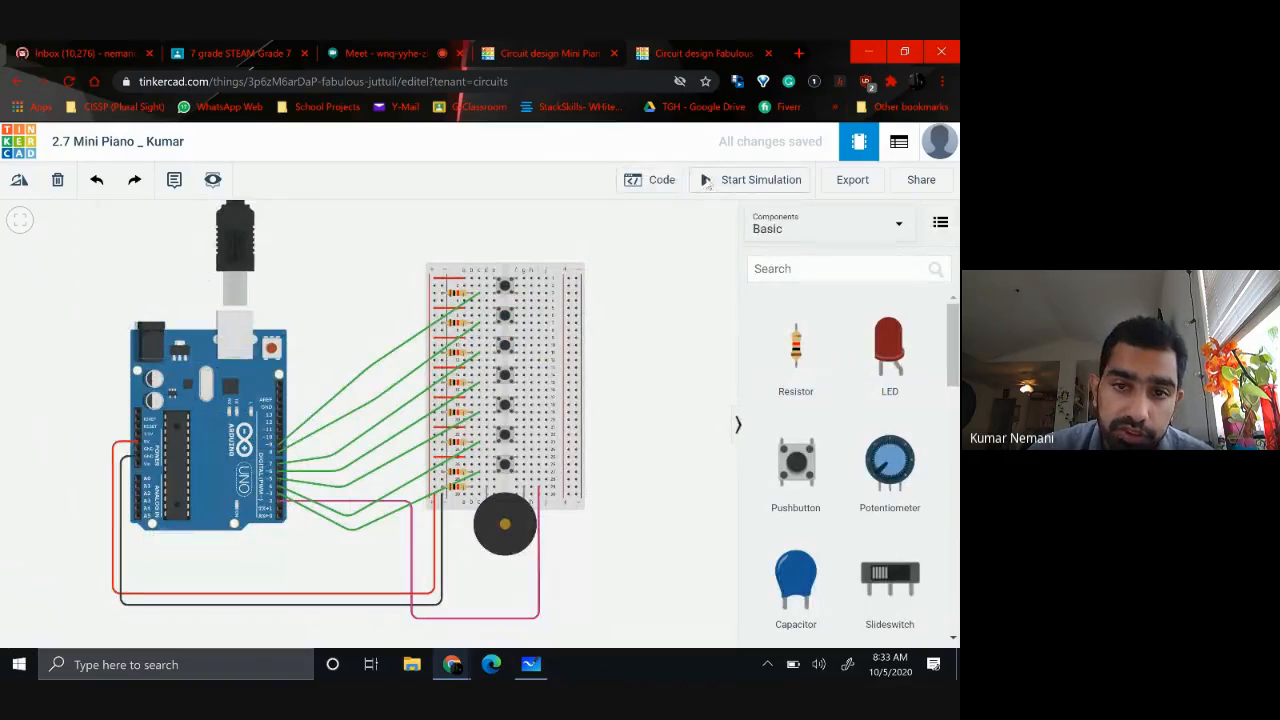
{"action": "left_click", "coordinate": [707, 182]}
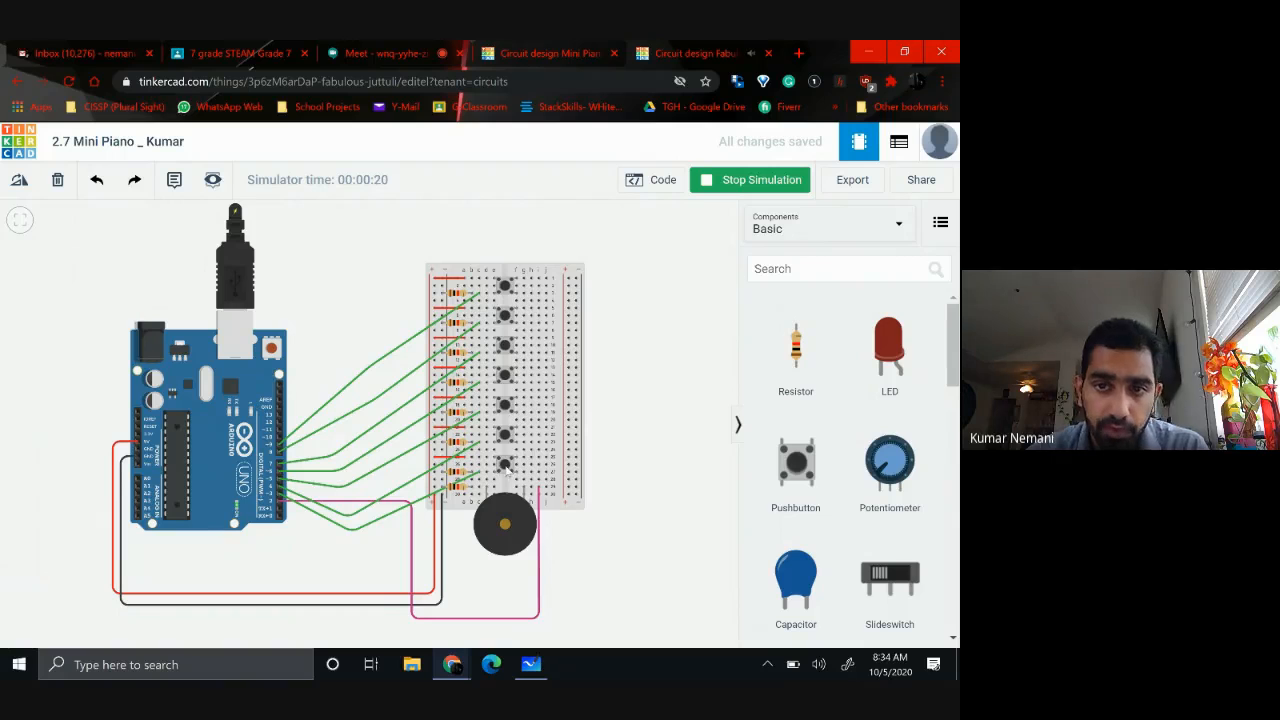
{"action": "left_click", "coordinate": [727, 182]}
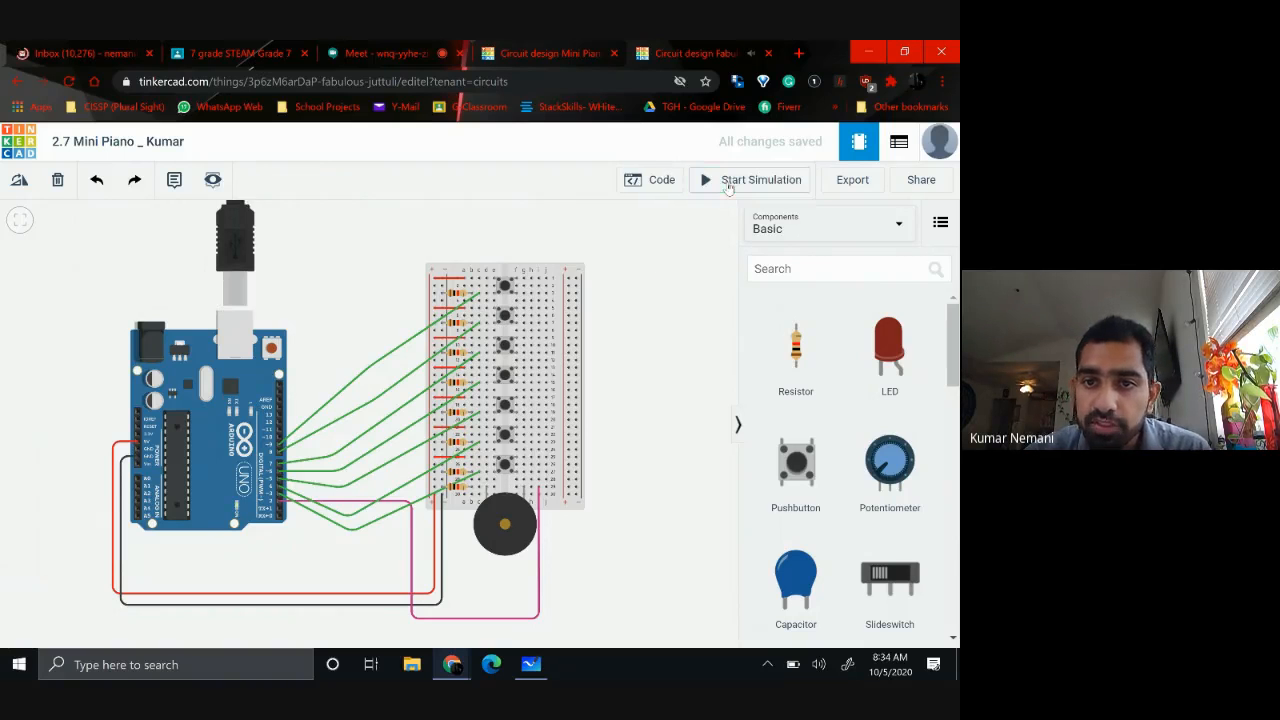
Duplicate the whole pin 3 loop in the Arduino code and attach the copy directly below the original
{"action": "left_click", "coordinate": [652, 186]}
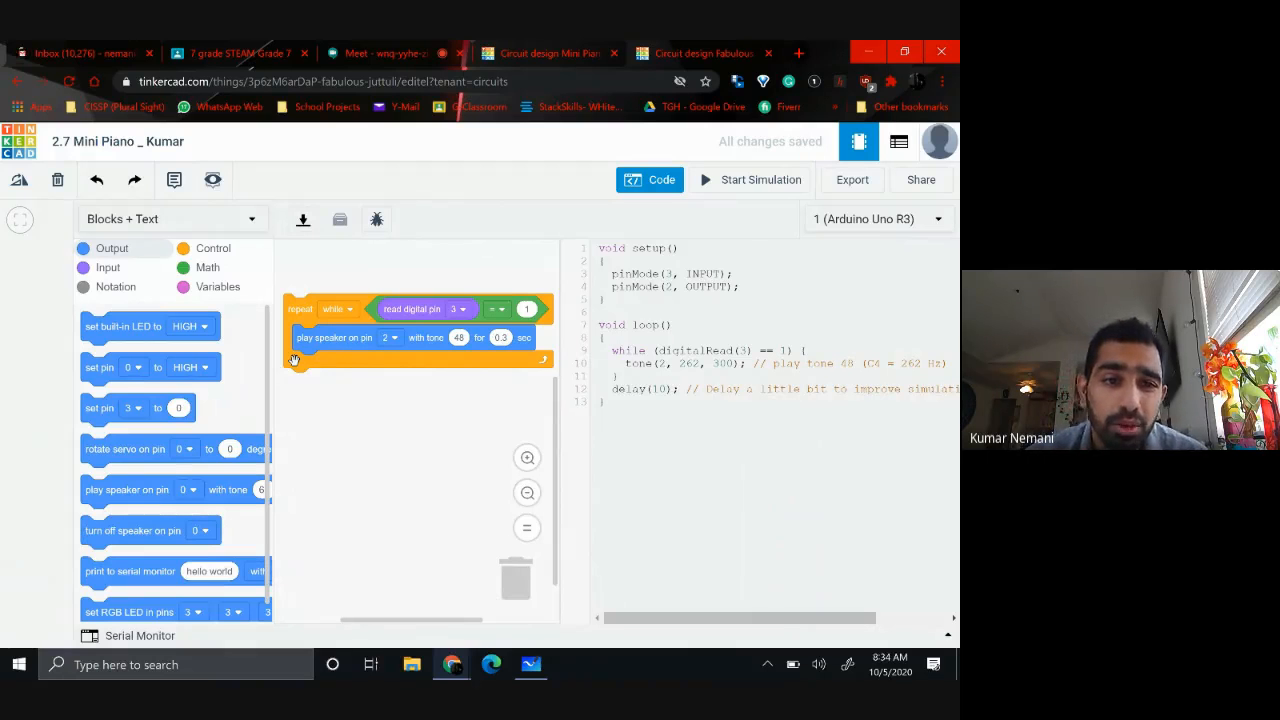
{"action": "left_click", "coordinate": [218, 250]}
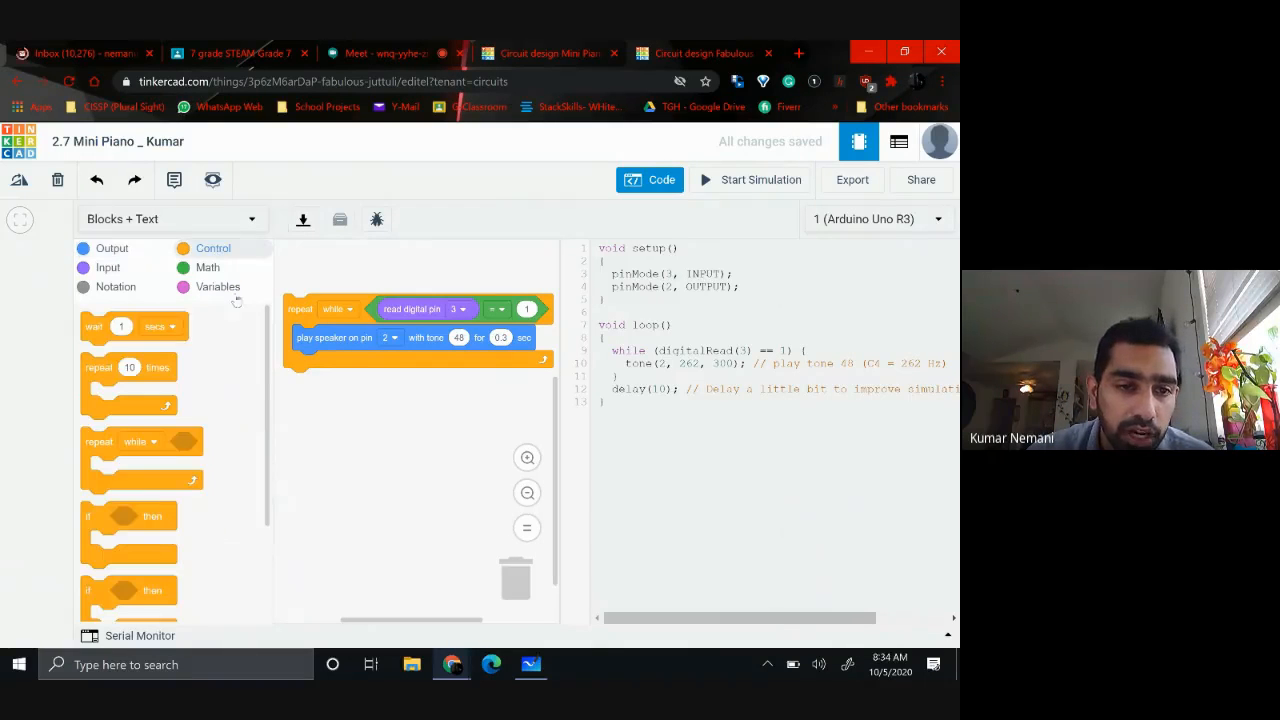
{"action": "left_click_drag", "start_coordinate": [97, 447], "coordinate": [502, 589]}
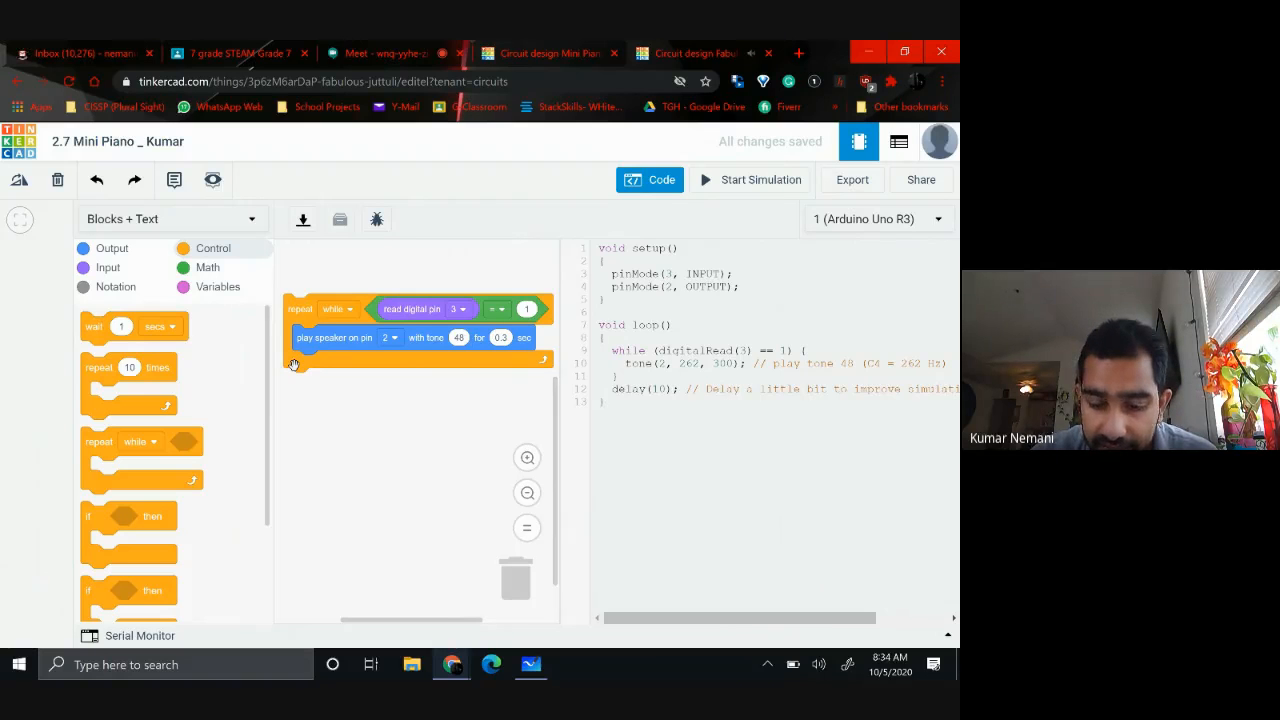
{"action": "right_click", "coordinate": [293, 364]}
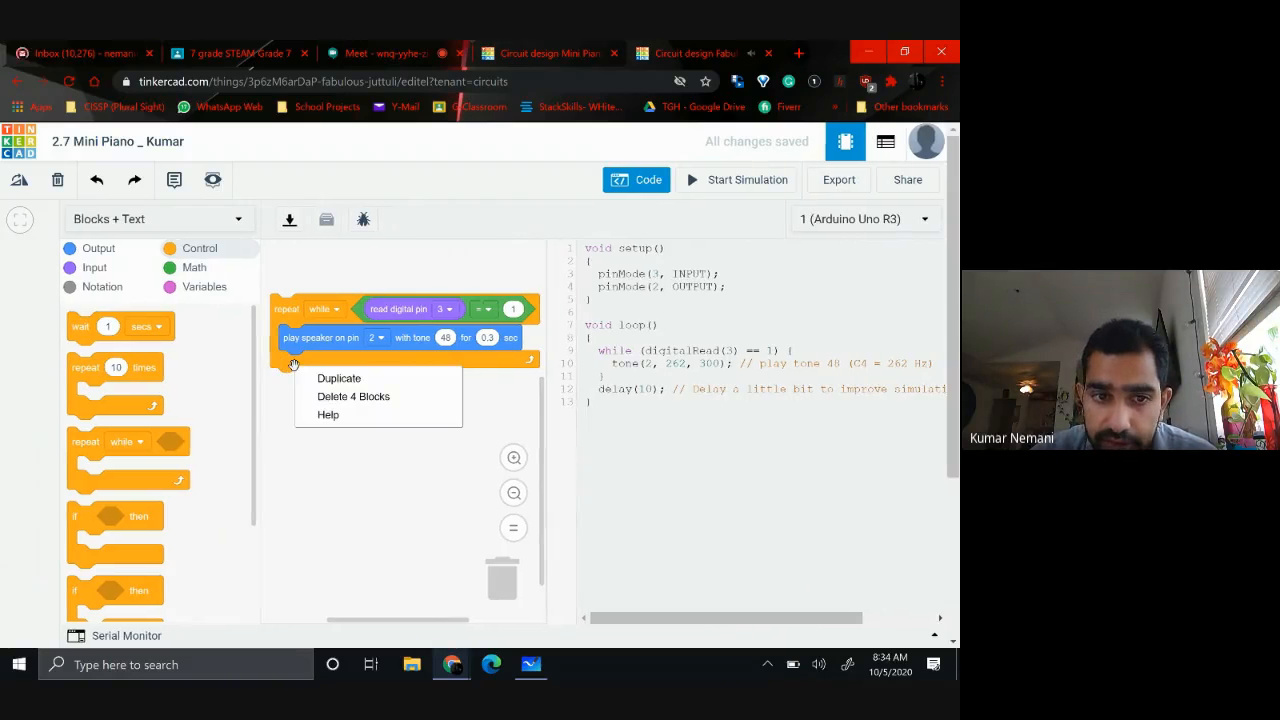
{"action": "left_click", "coordinate": [338, 379]}
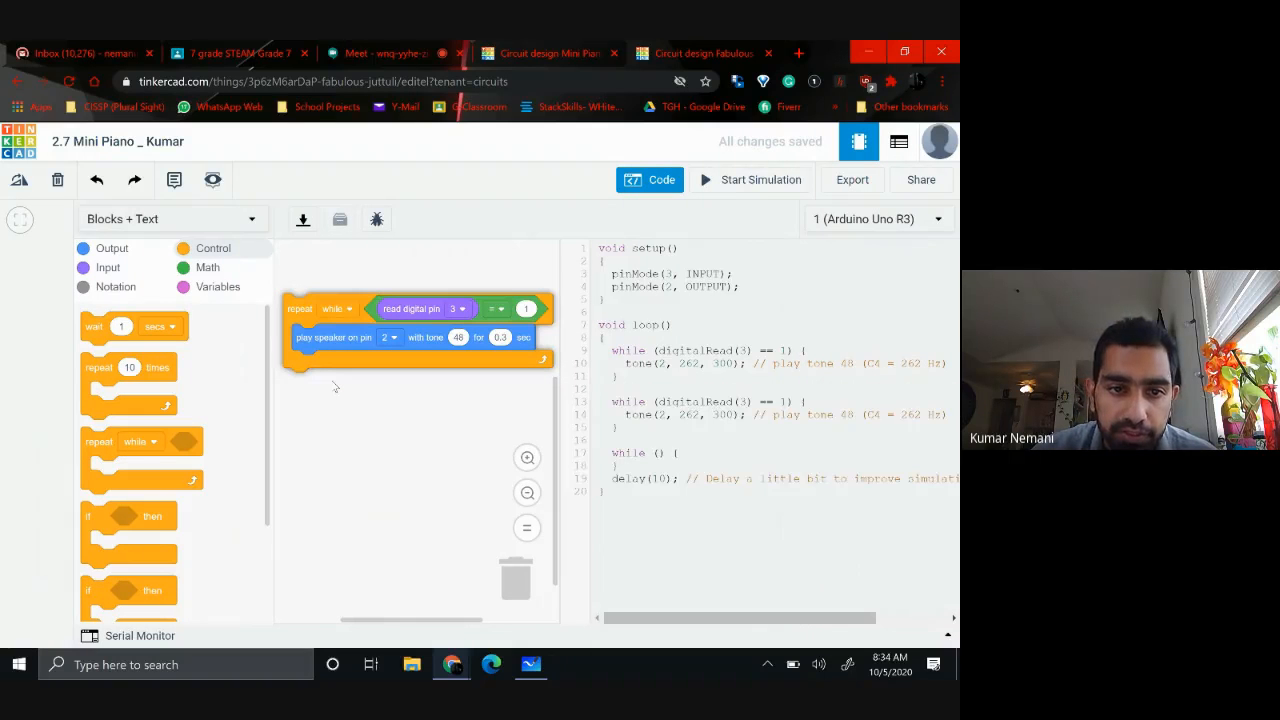
{"action": "left_click_drag", "start_coordinate": [284, 304], "coordinate": [305, 399]}
{"action": "left_click_drag", "start_coordinate": [291, 412], "coordinate": [284, 378]}
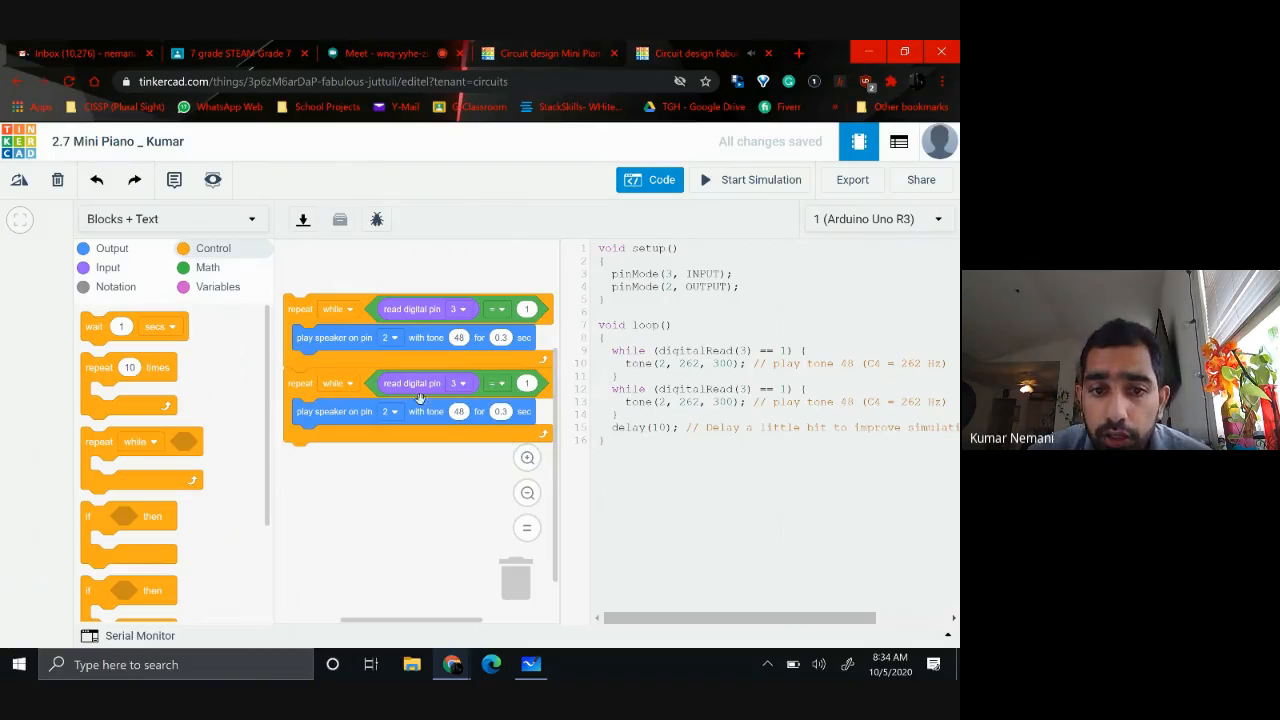
Set the second loop to read digital pin 4 and play tone 50
{"action": "left_click", "coordinate": [463, 385]}
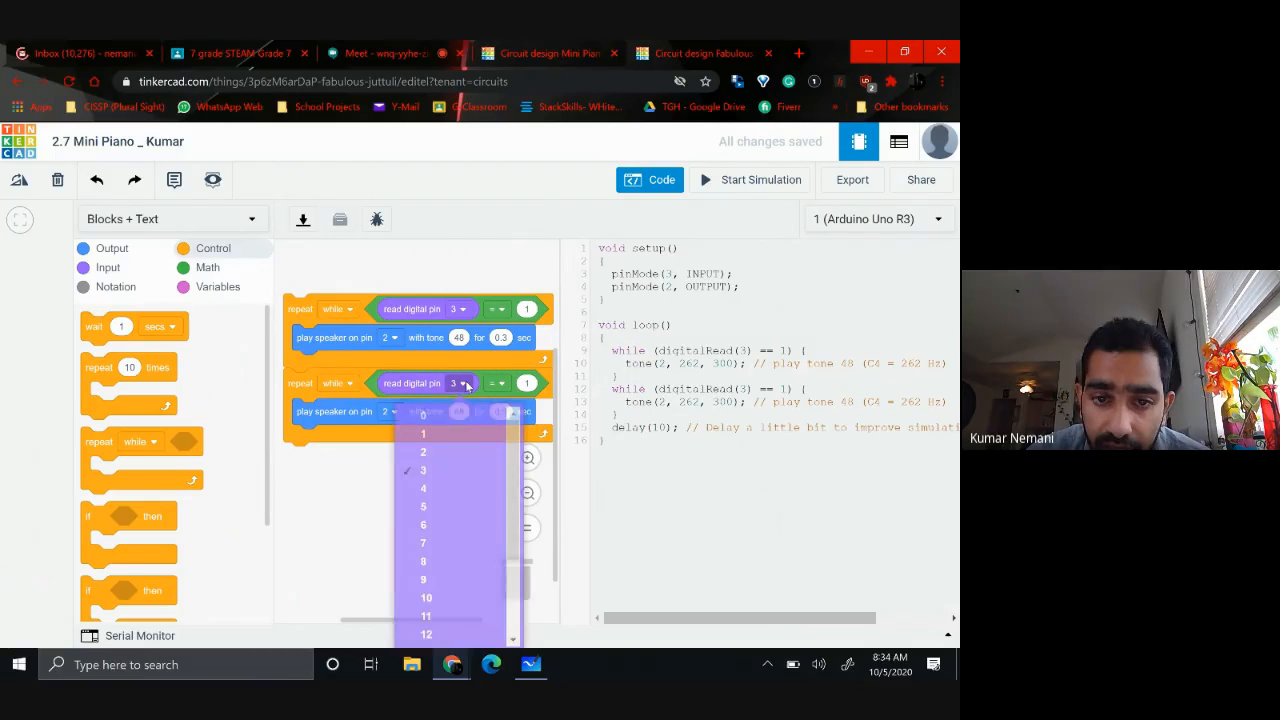
{"action": "left_click", "coordinate": [423, 494]}
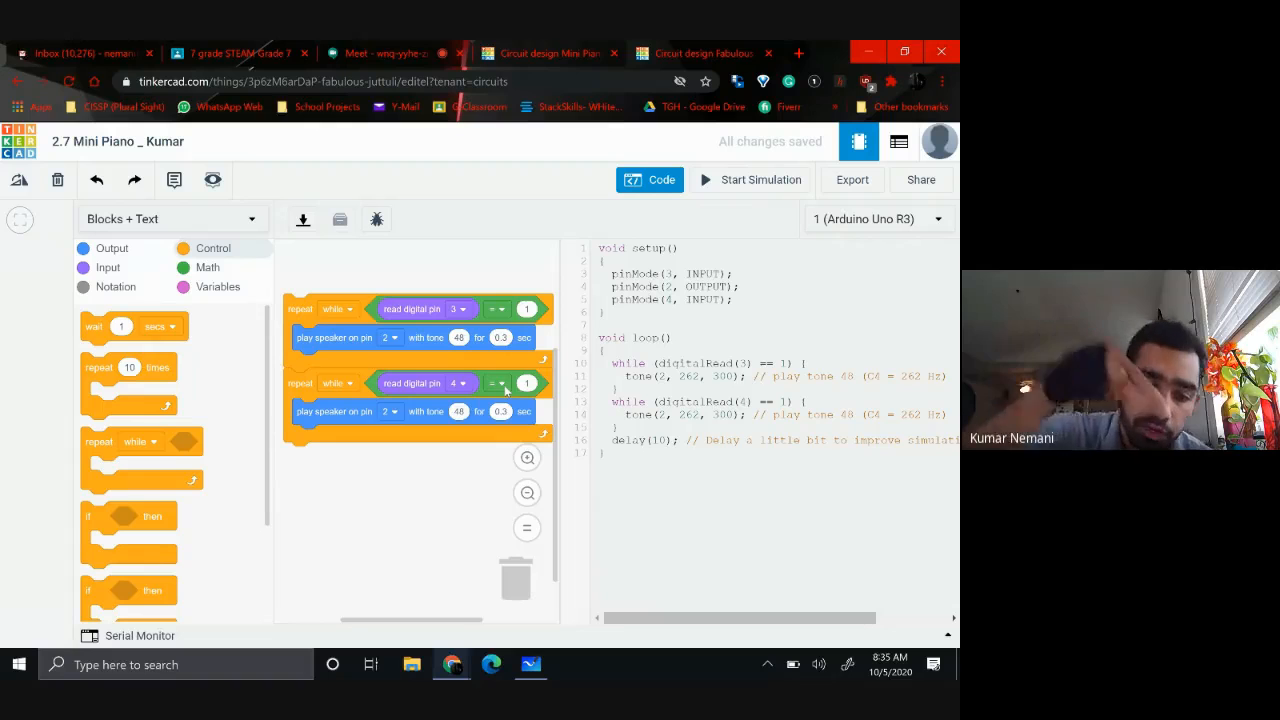
{"action": "left_click", "coordinate": [459, 411]}
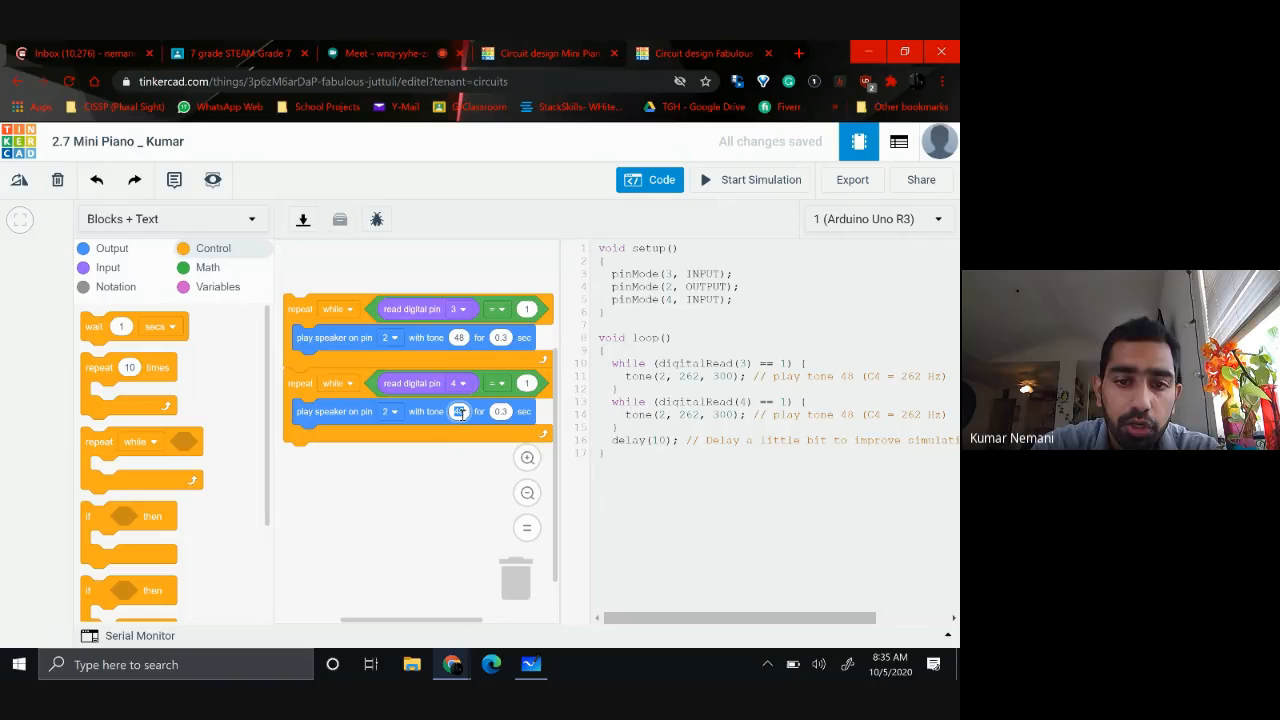
{"action": "type", "text": "50"}
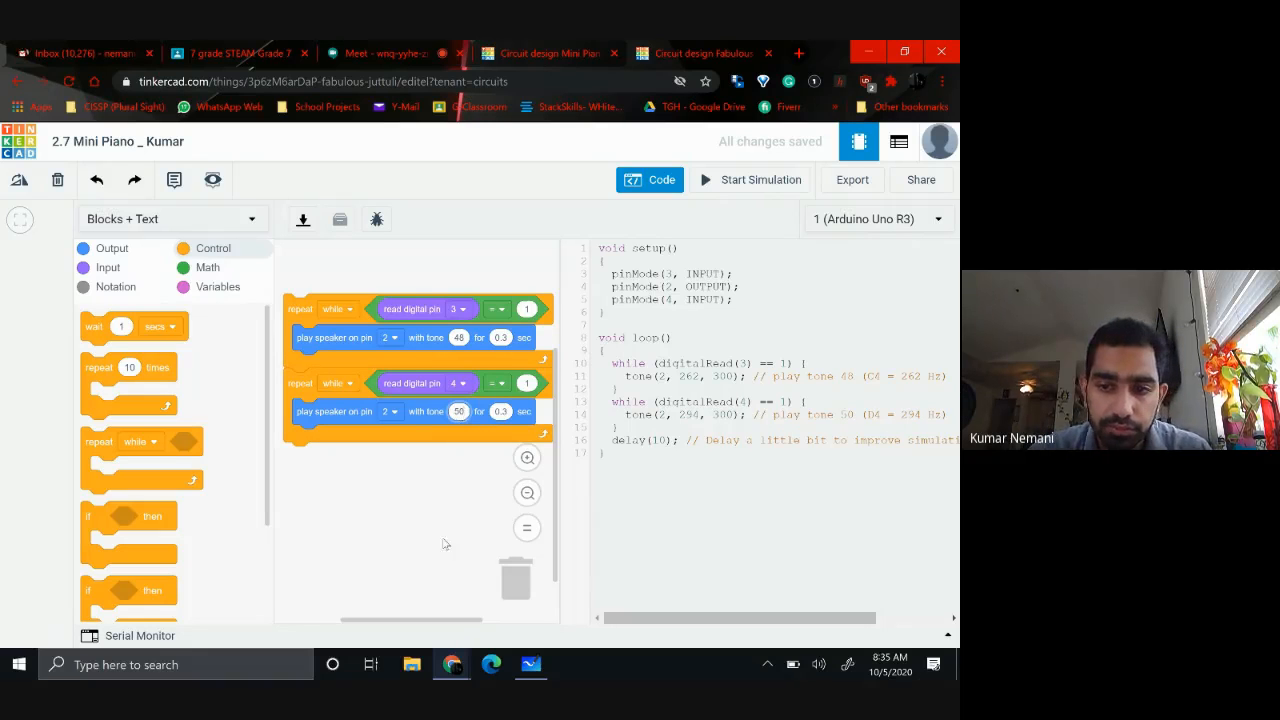
{"action": "left_click", "coordinate": [400, 558]}
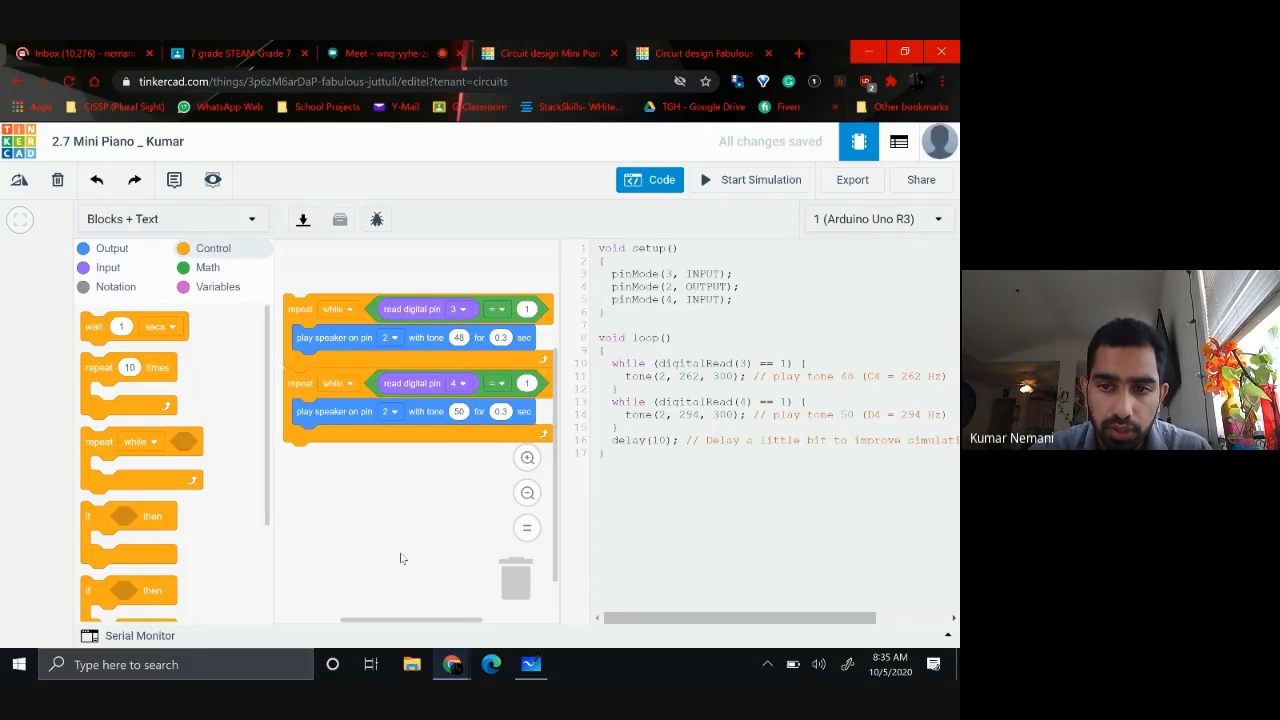
Examine the generated code's comments for the notes and frequencies matching tones 48 and 50
{"action": "double_click", "coordinate": [840, 376]}
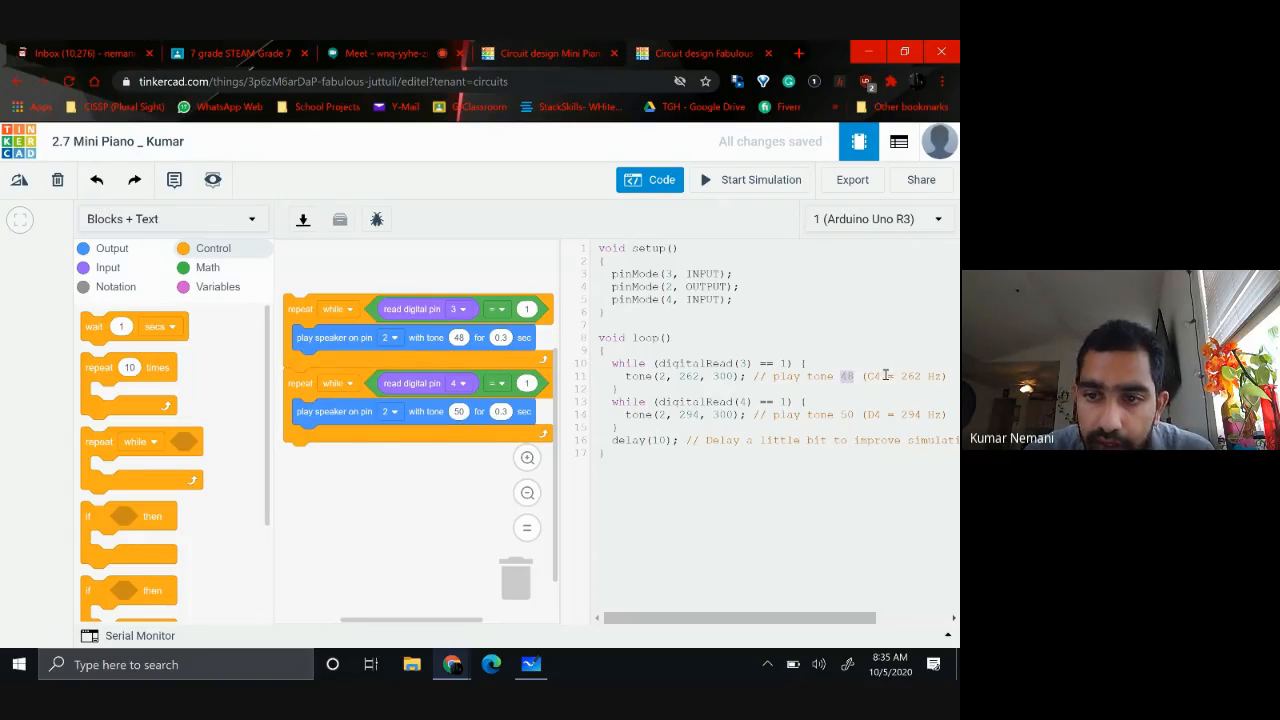
{"action": "double_click", "coordinate": [870, 376]}
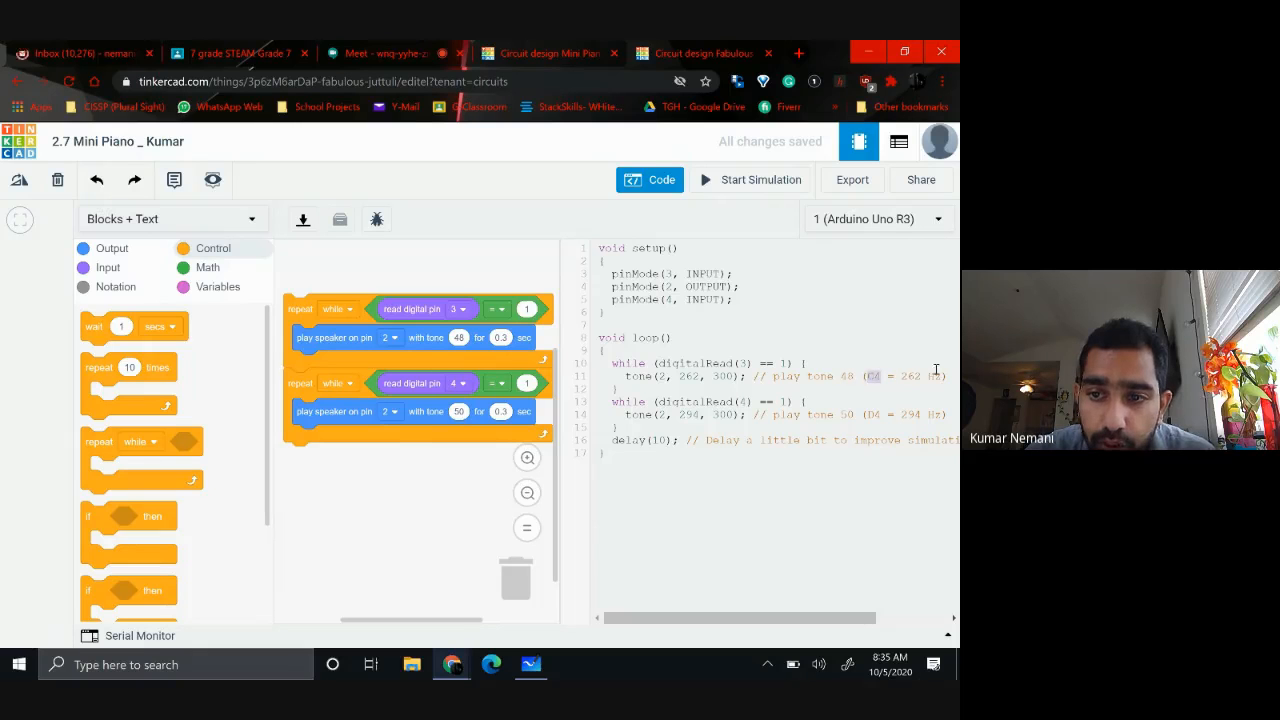
{"action": "double_click", "coordinate": [842, 414]}
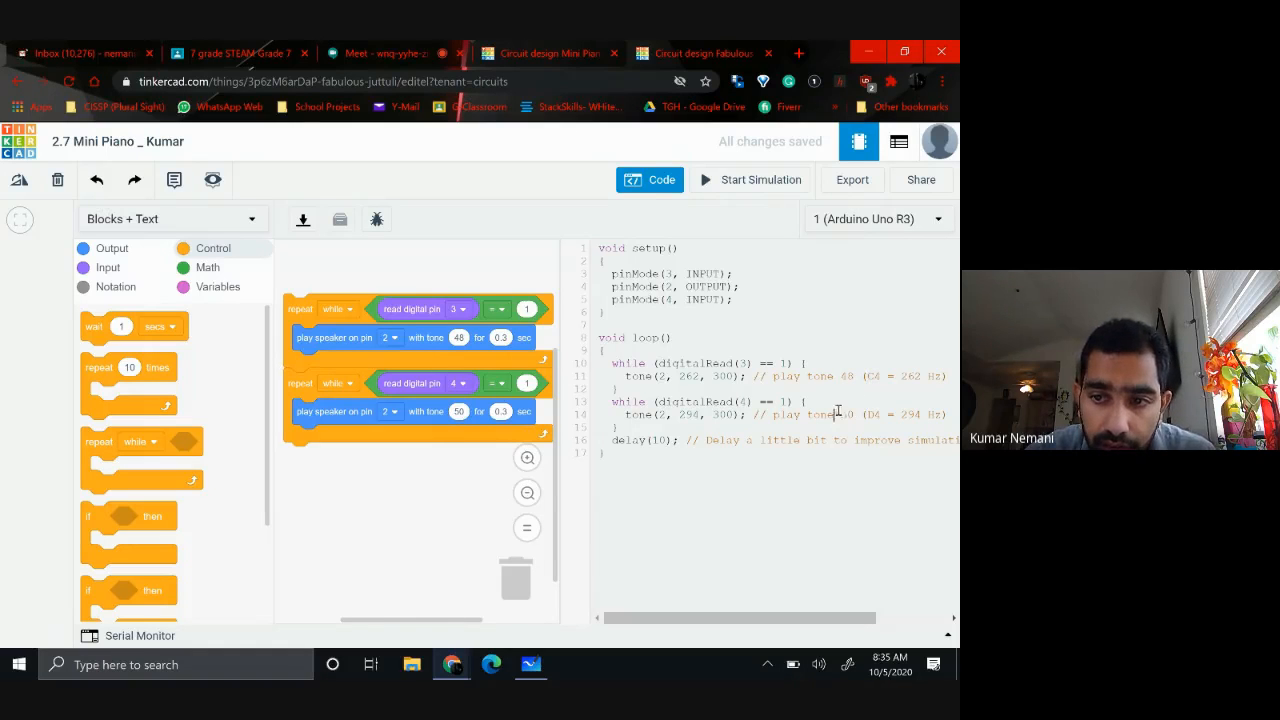
{"action": "left_click", "coordinate": [899, 414]}
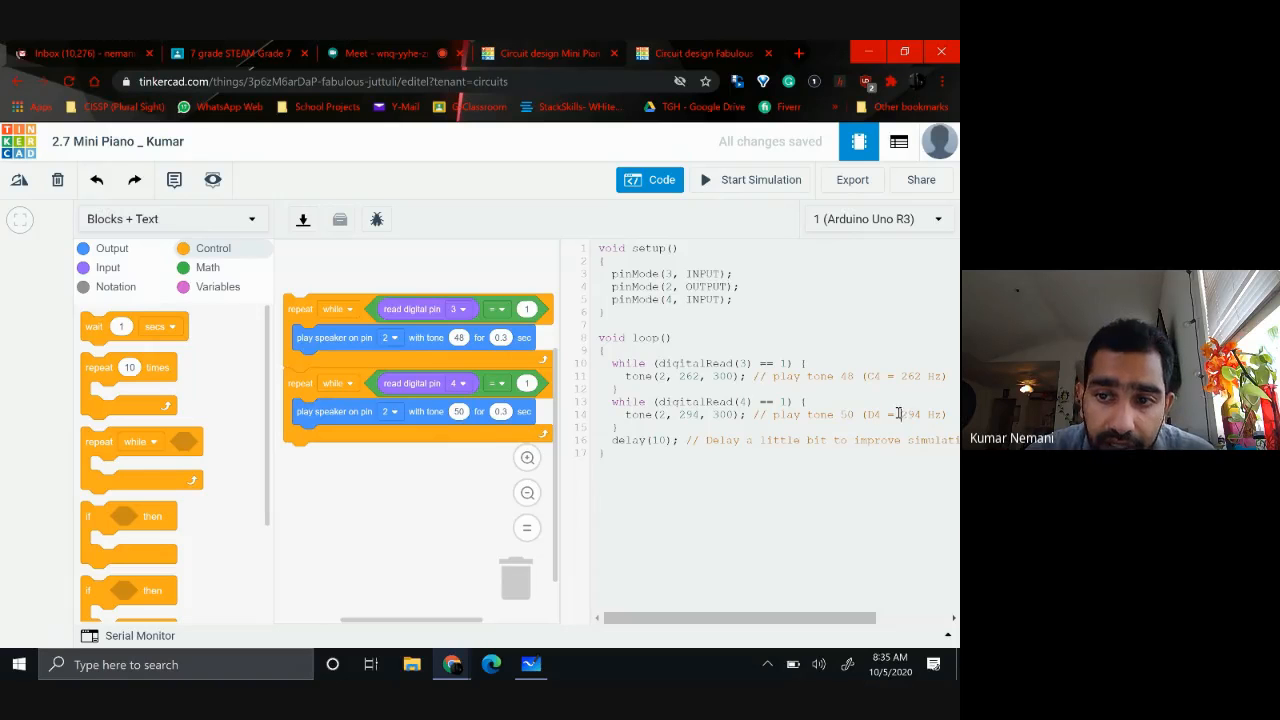
{"action": "left_click_drag", "start_coordinate": [901, 414], "coordinate": [922, 413]}
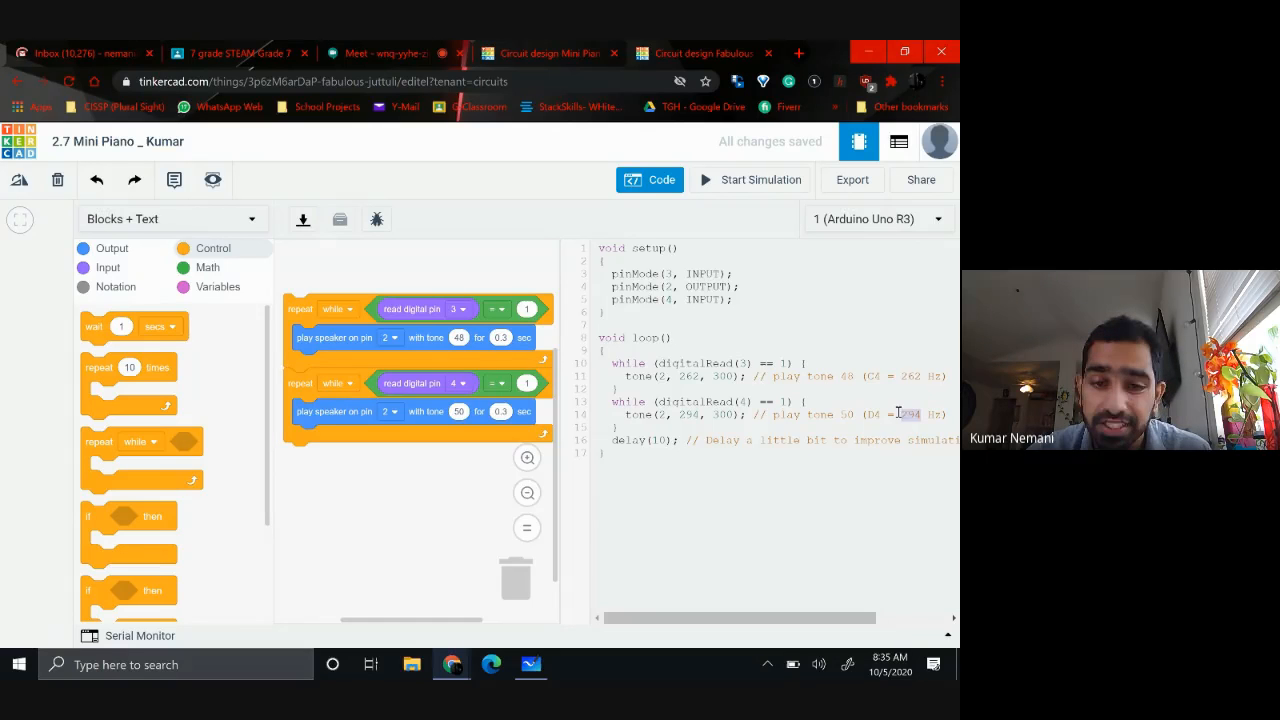
Duplicate the pin 4 loop and attach the copy below it as the third loop
{"action": "right_click", "coordinate": [295, 433]}
{"action": "left_click", "coordinate": [327, 450]}
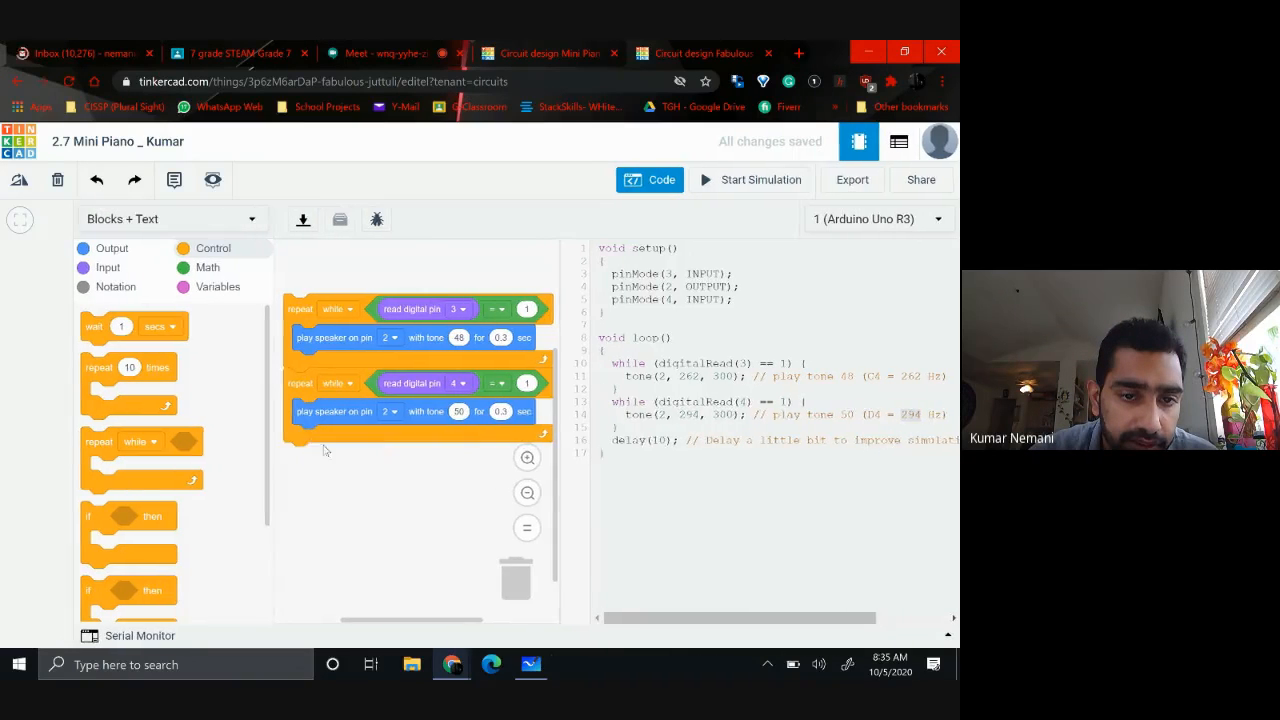
{"action": "left_click", "coordinate": [284, 452]}
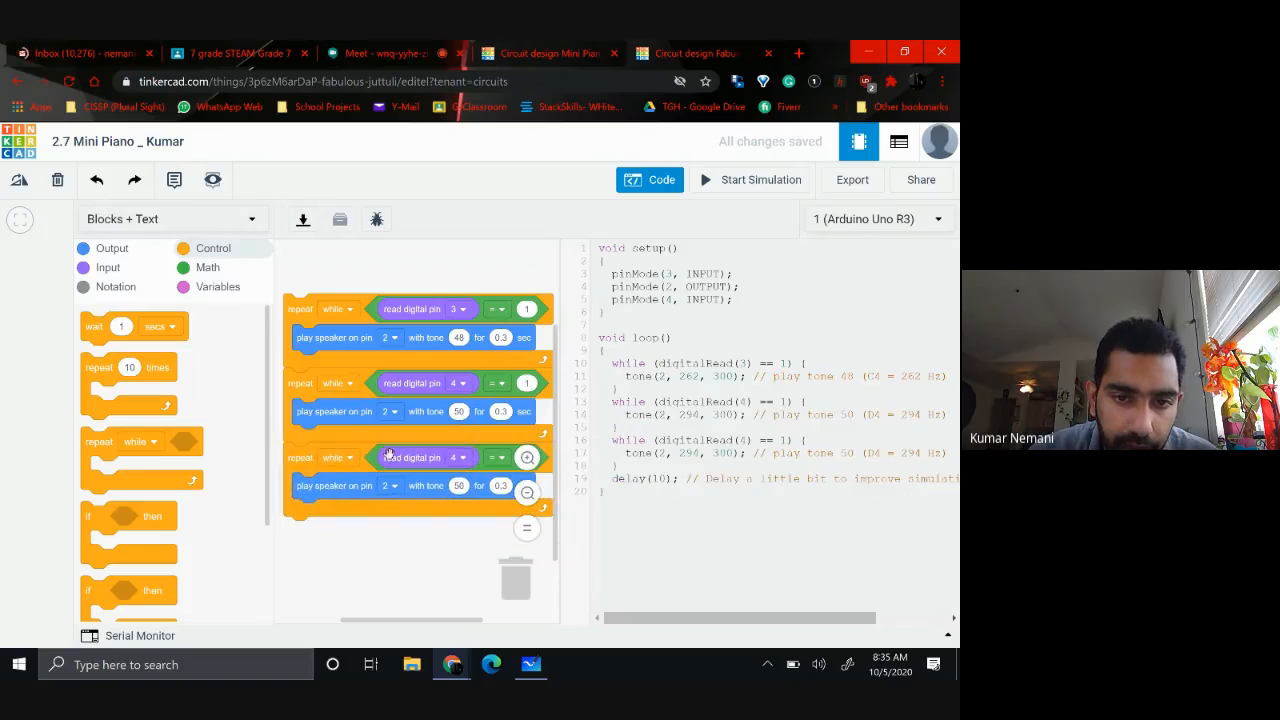
Set the third loop to read digital pin 5 and play tone 52
{"action": "left_click", "coordinate": [464, 458]}
{"action": "left_click", "coordinate": [424, 588]}
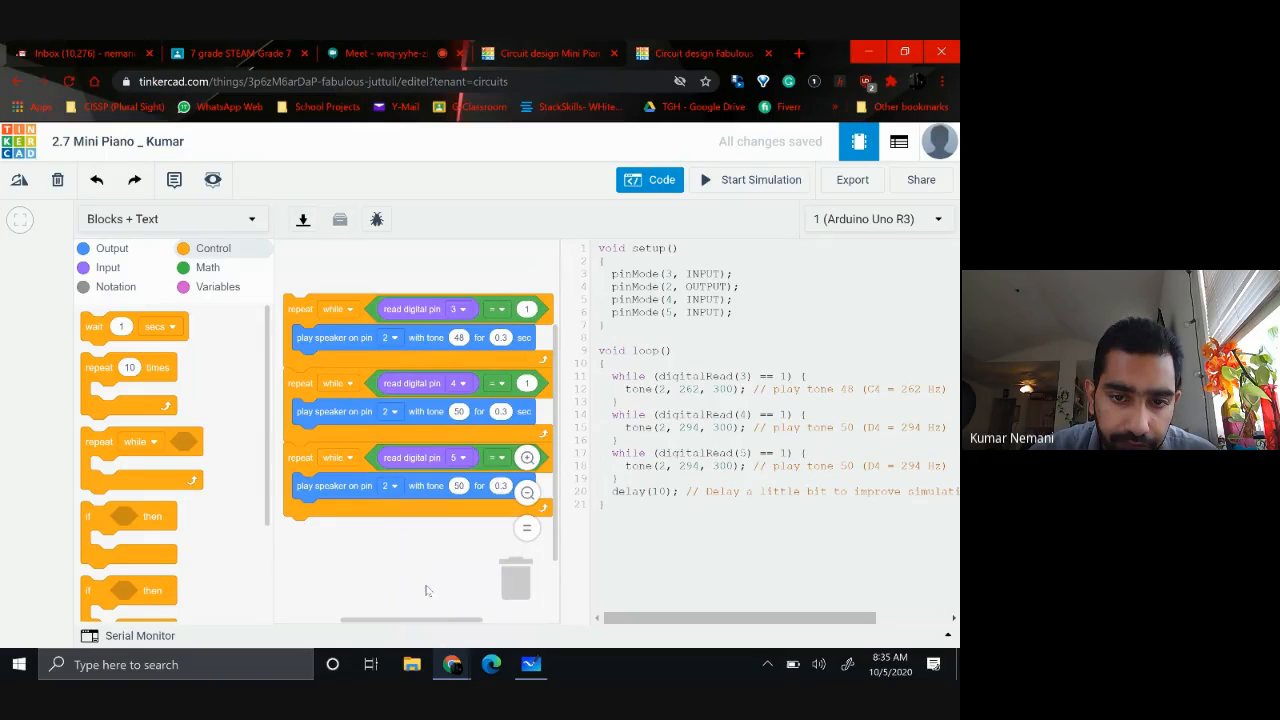
{"action": "left_click", "coordinate": [458, 486]}
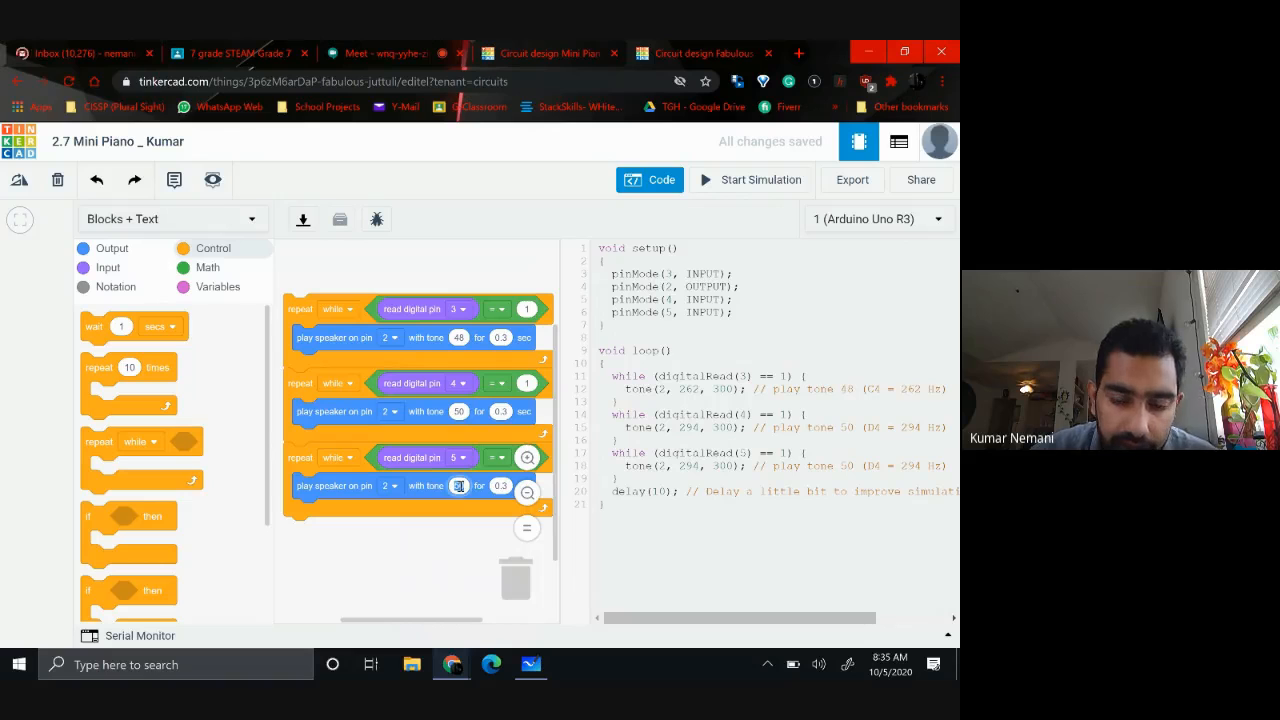
{"action": "type", "text": "52"}
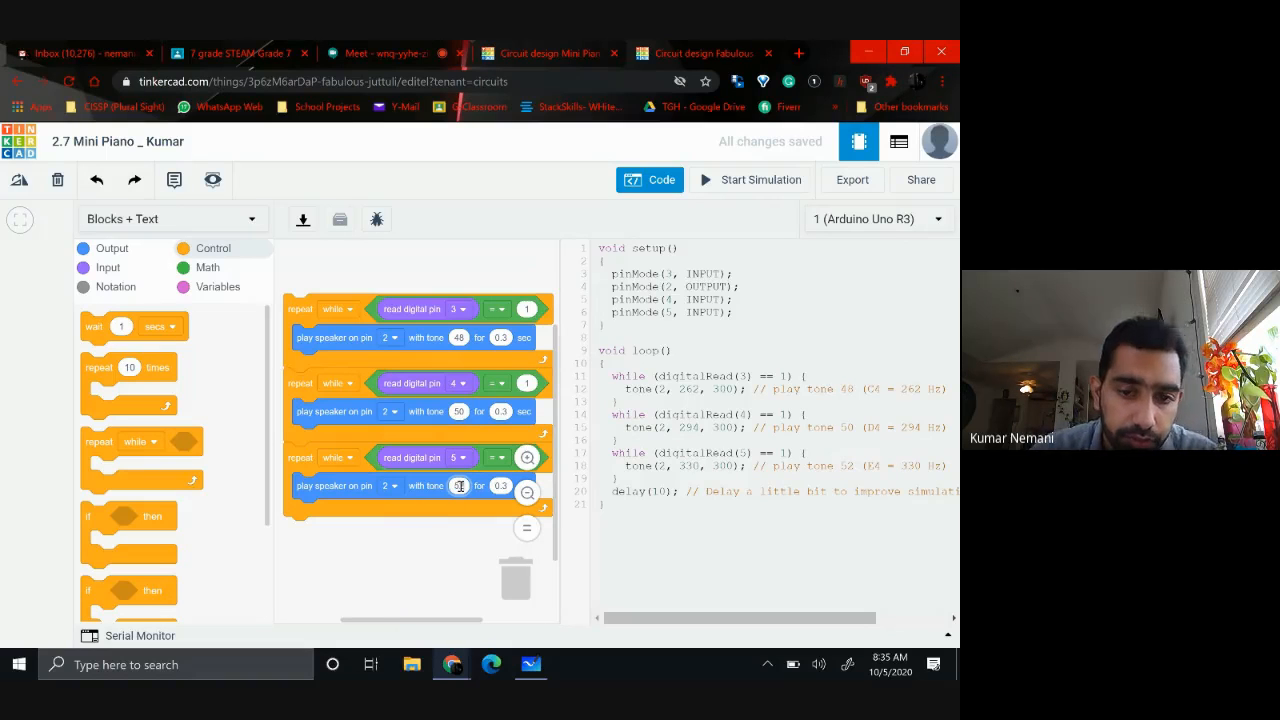
{"action": "left_click", "coordinate": [410, 548]}
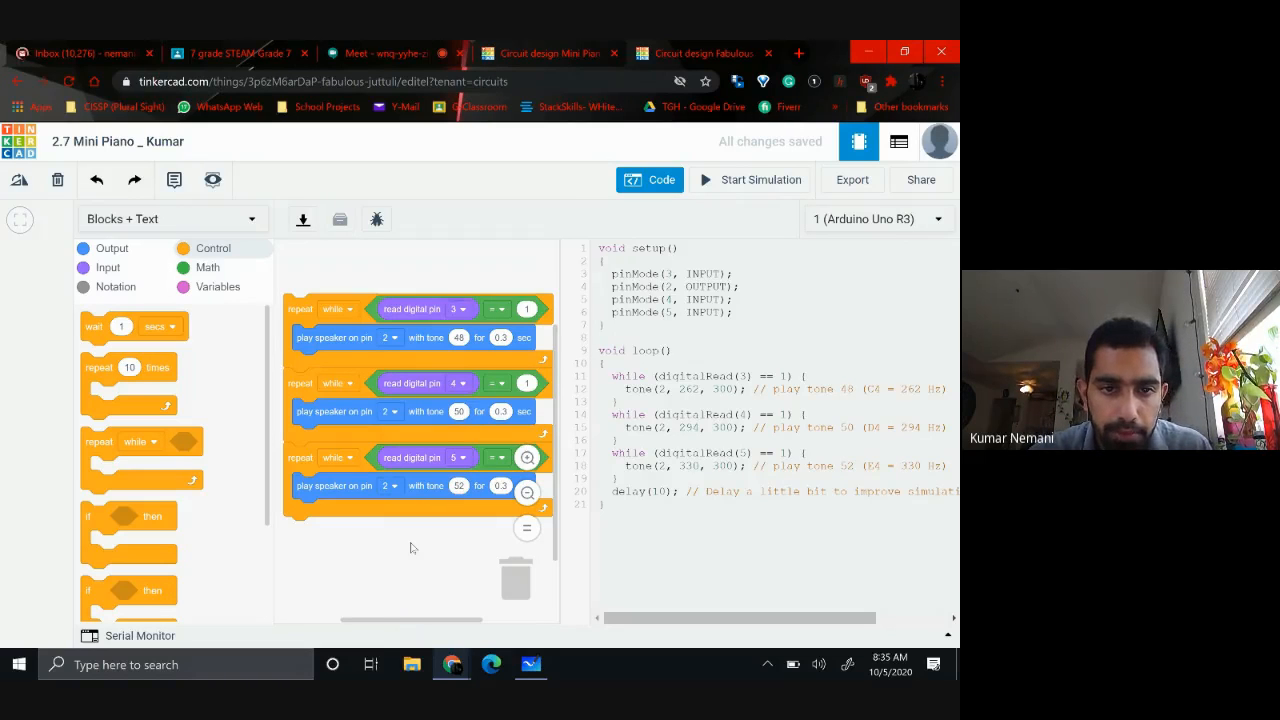
Run the circuit simulation, test the two pushbuttons nearest the piezo, and stop the simulation
{"action": "left_click", "coordinate": [527, 492]}
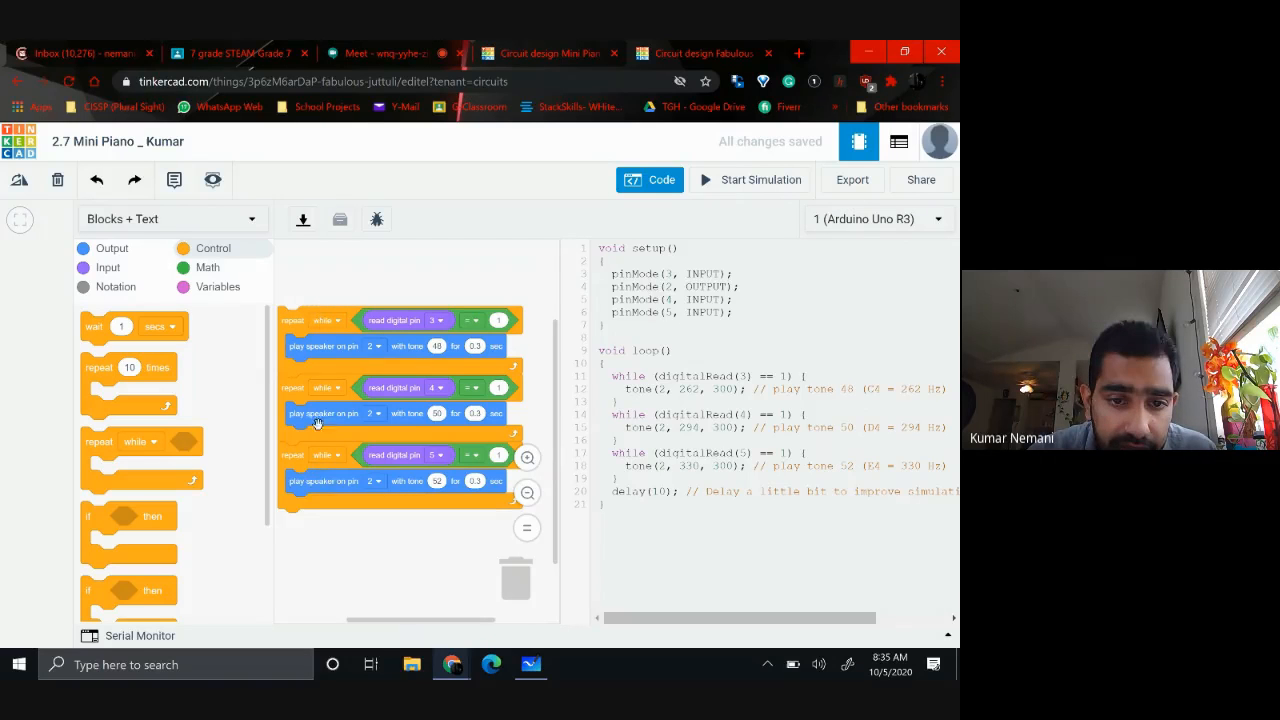
{"action": "left_click", "coordinate": [649, 185]}
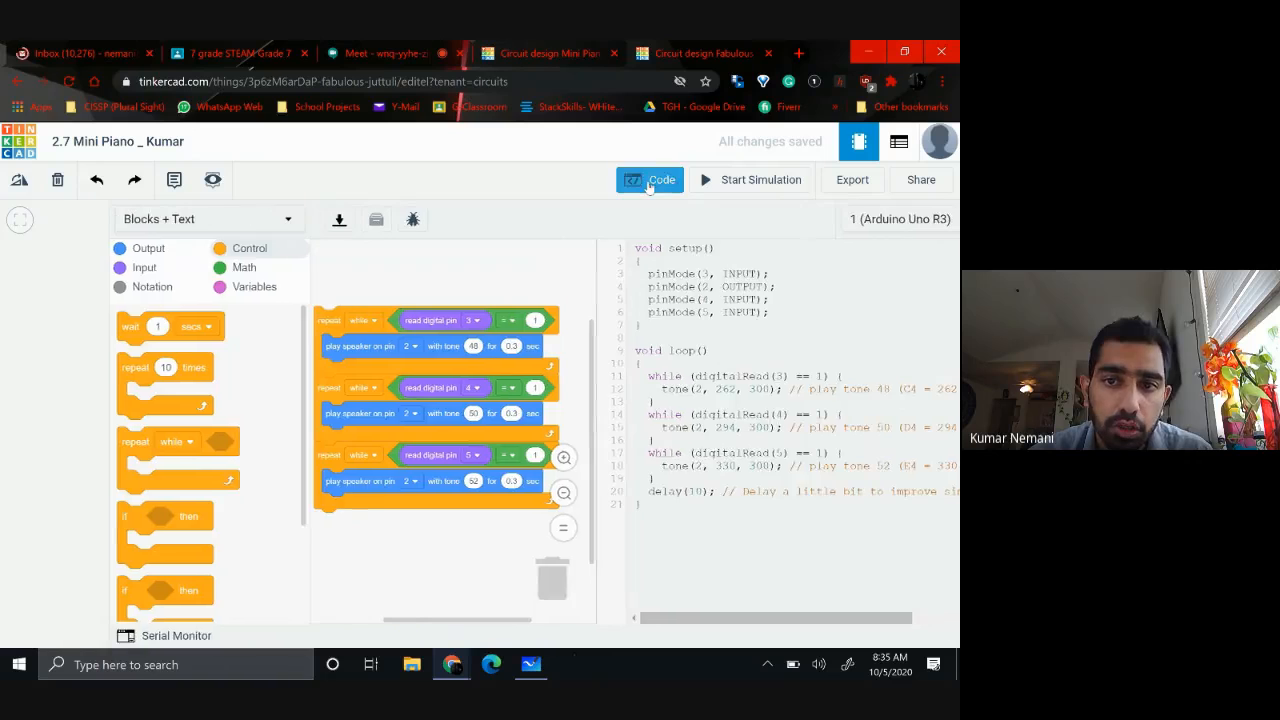
{"action": "left_click", "coordinate": [705, 185]}
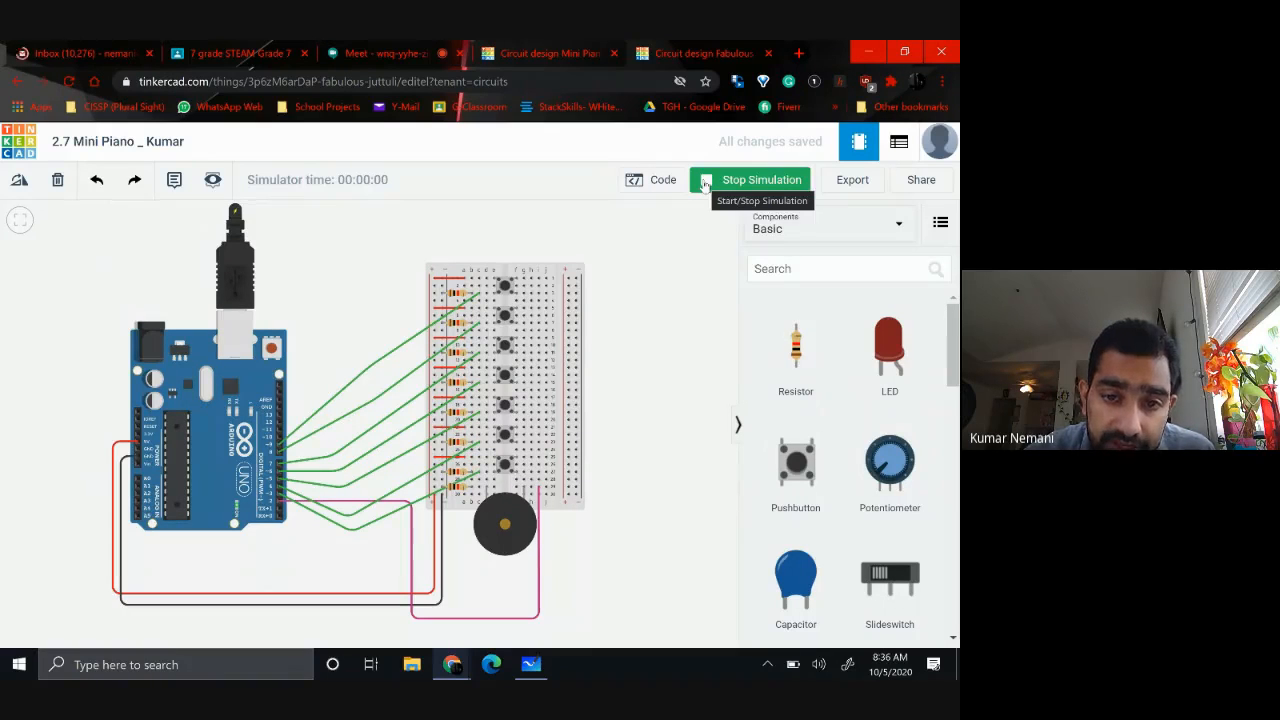
{"action": "left_click", "coordinate": [508, 468]}
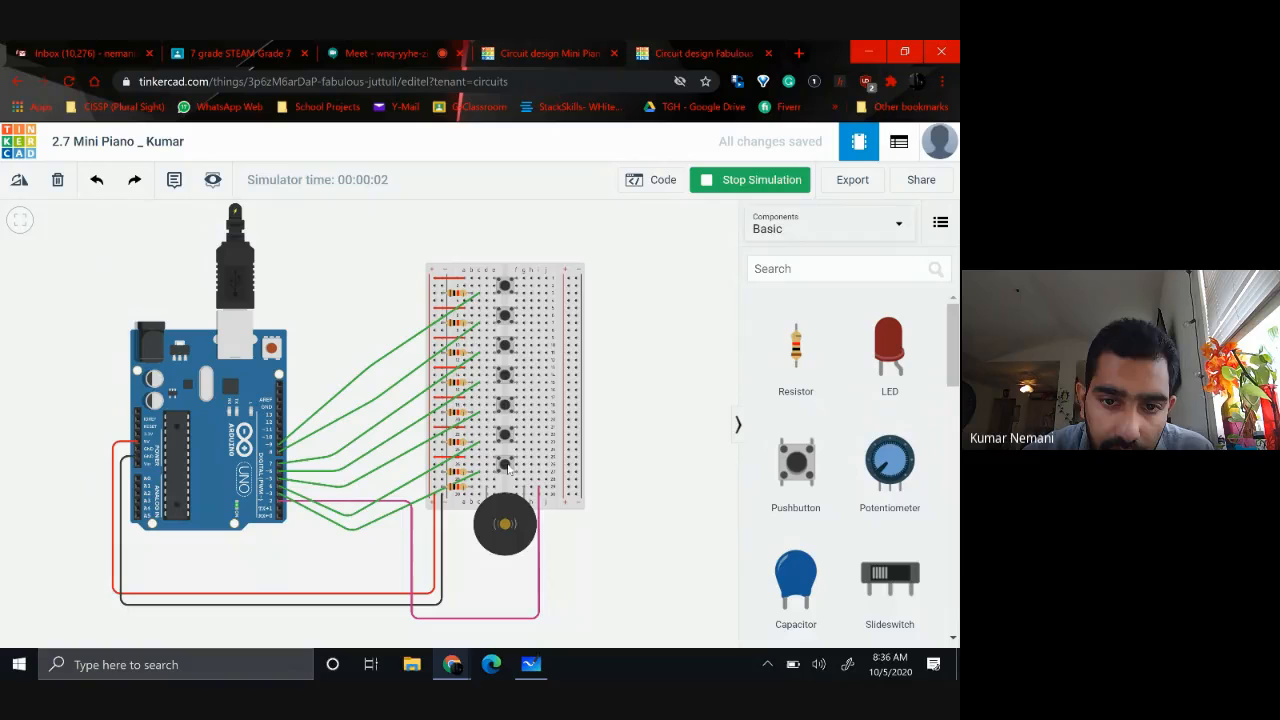
{"action": "left_click", "coordinate": [508, 438]}
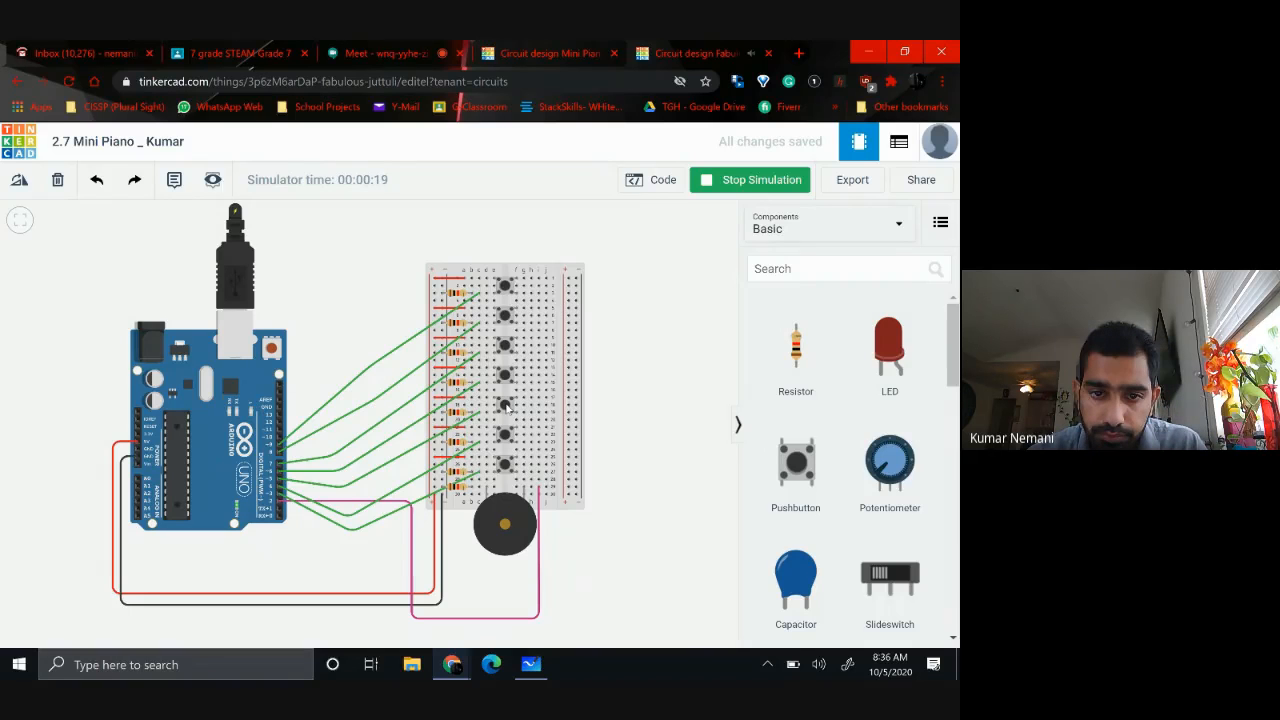
{"action": "left_click", "coordinate": [712, 184]}
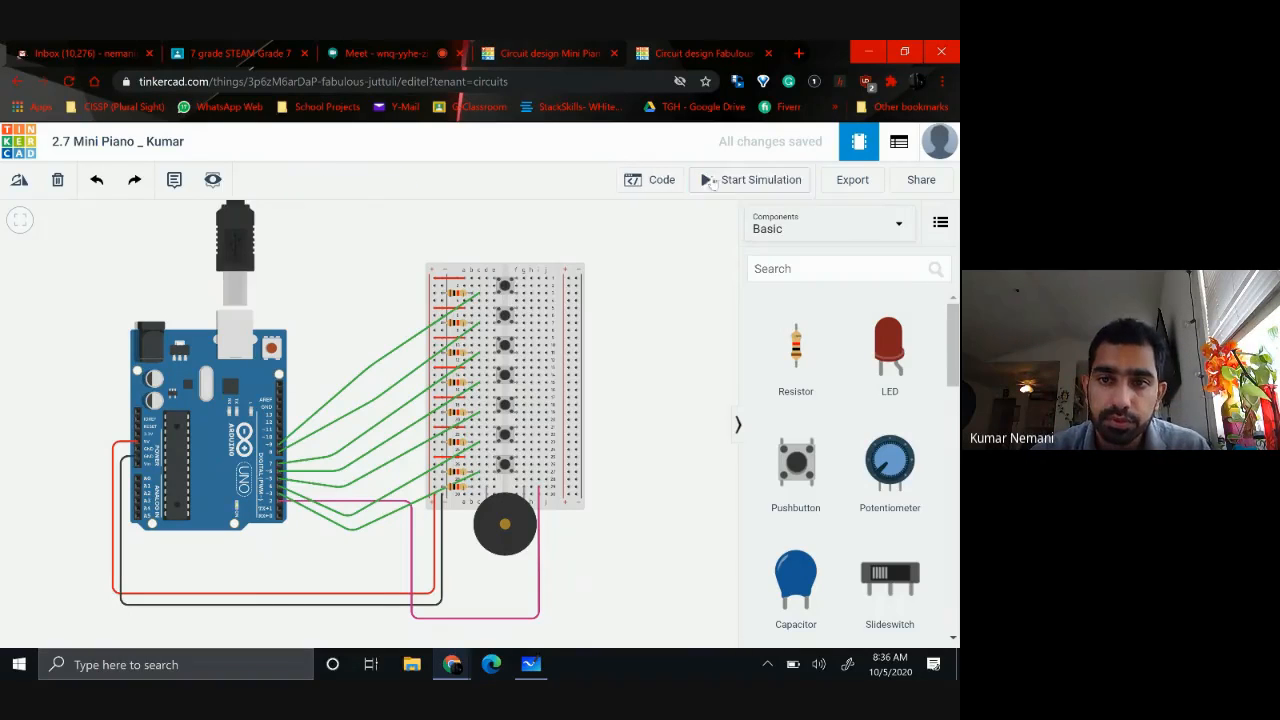
Duplicate the pin 5 loop in the block code and attach the copy below it as the fourth loop
{"action": "left_click", "coordinate": [655, 181]}
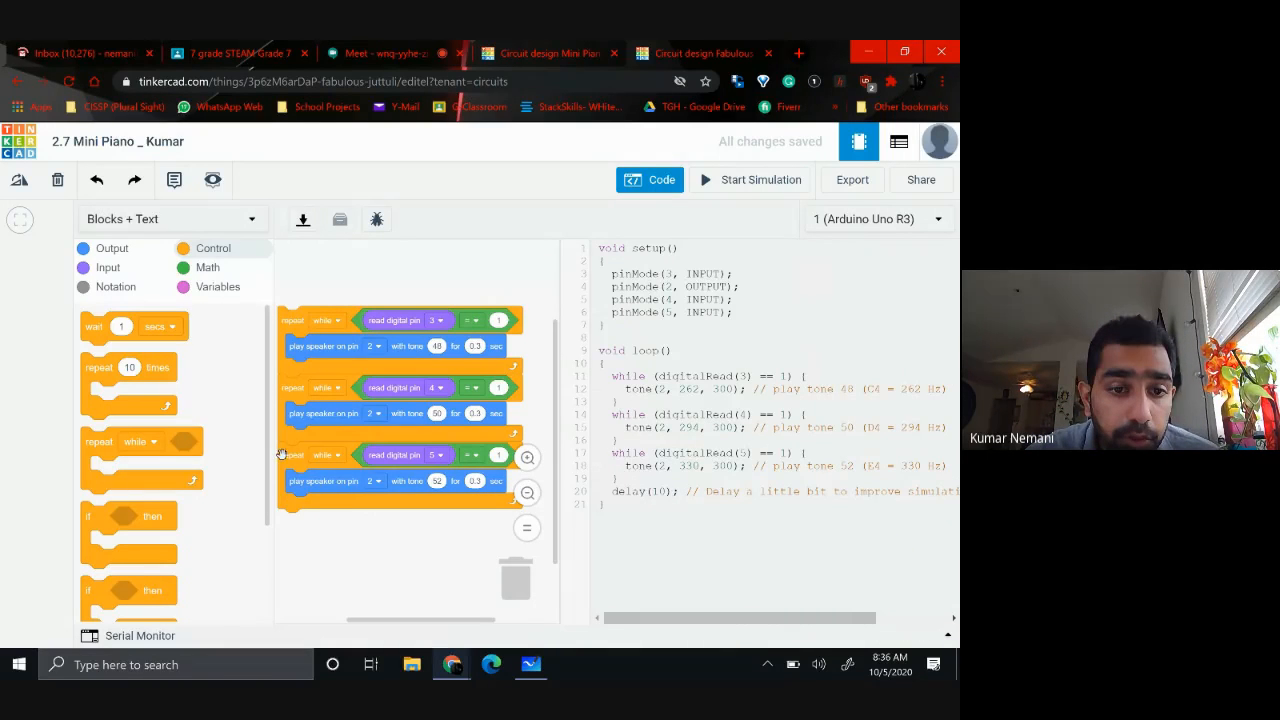
{"action": "right_click", "coordinate": [294, 505]}
{"action": "left_click", "coordinate": [328, 521]}
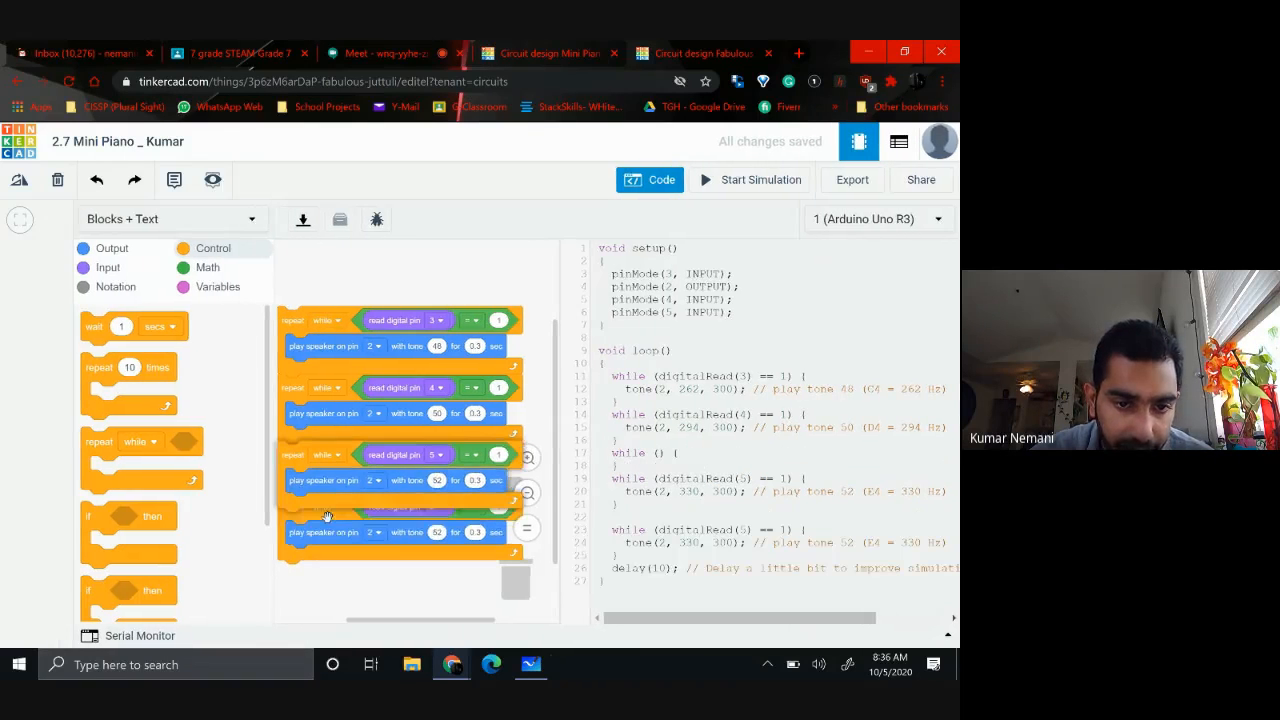
{"action": "left_click", "coordinate": [281, 522]}
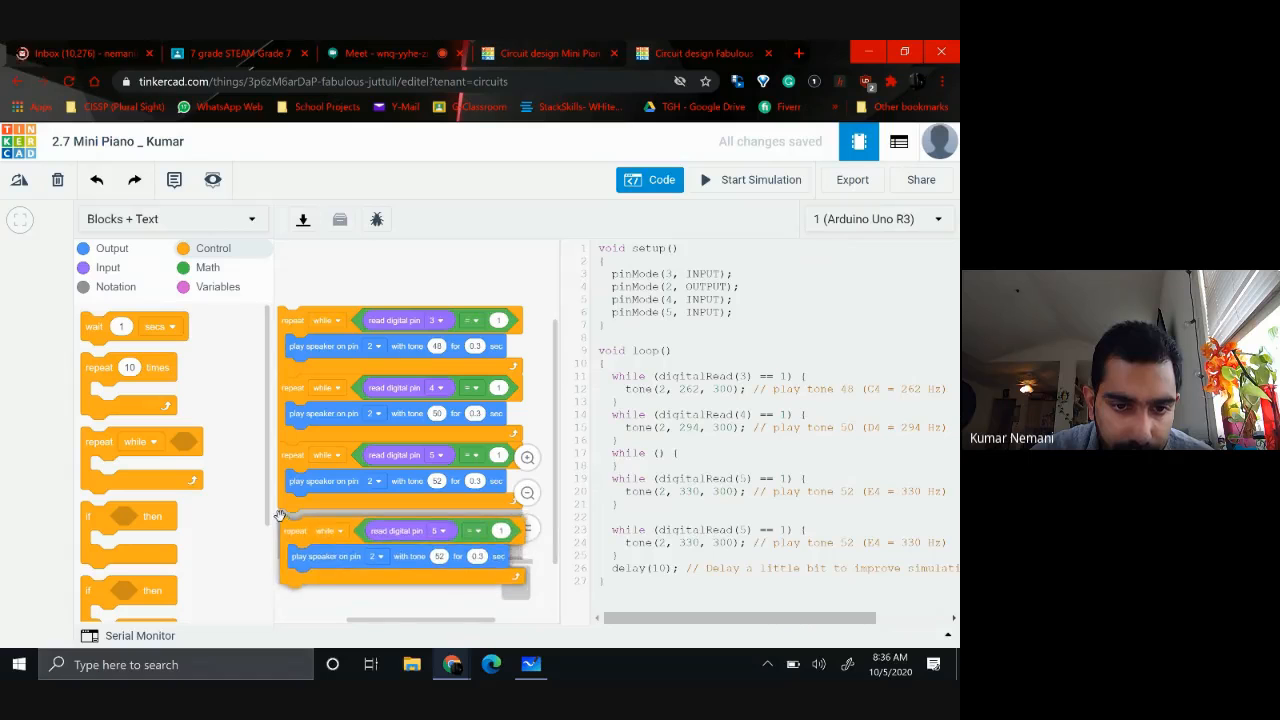
Set the fourth loop to read digital pin 6 and play tone 54
{"action": "left_click", "coordinate": [440, 523]}
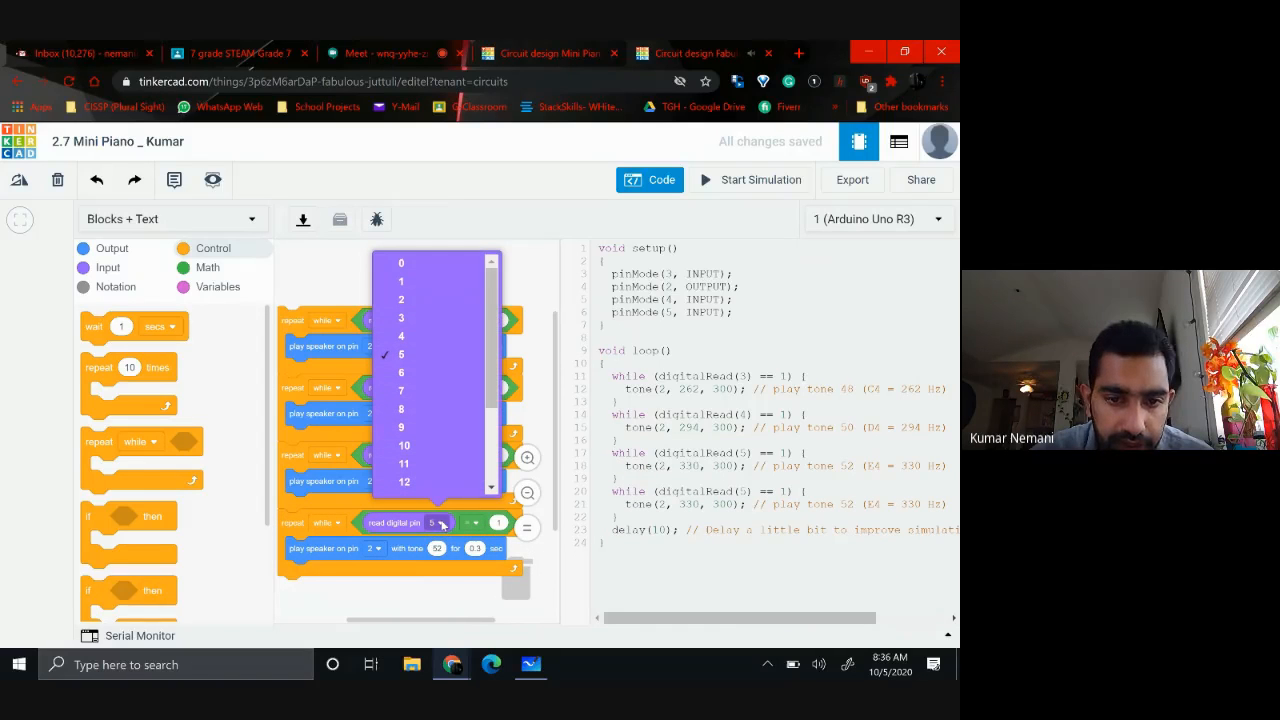
{"action": "left_click", "coordinate": [402, 374]}
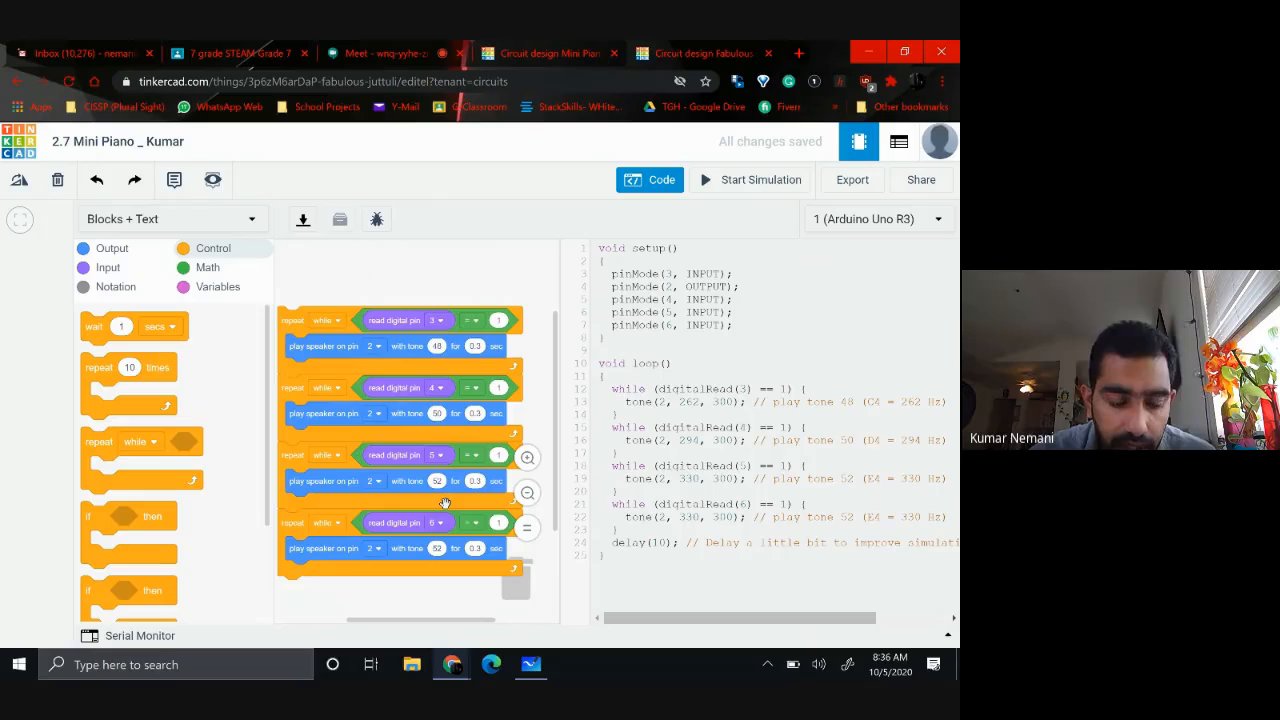
{"action": "left_click", "coordinate": [437, 548]}
{"action": "type", "text": "54"}
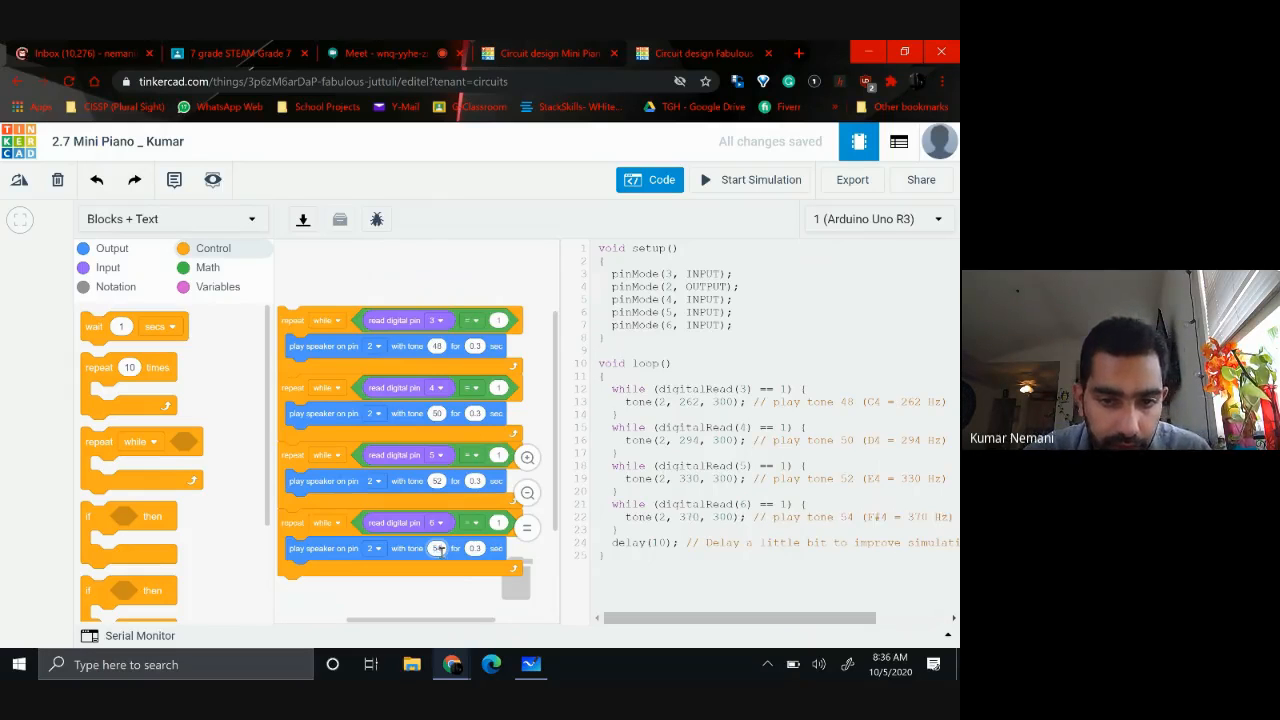
{"action": "left_click", "coordinate": [389, 600]}
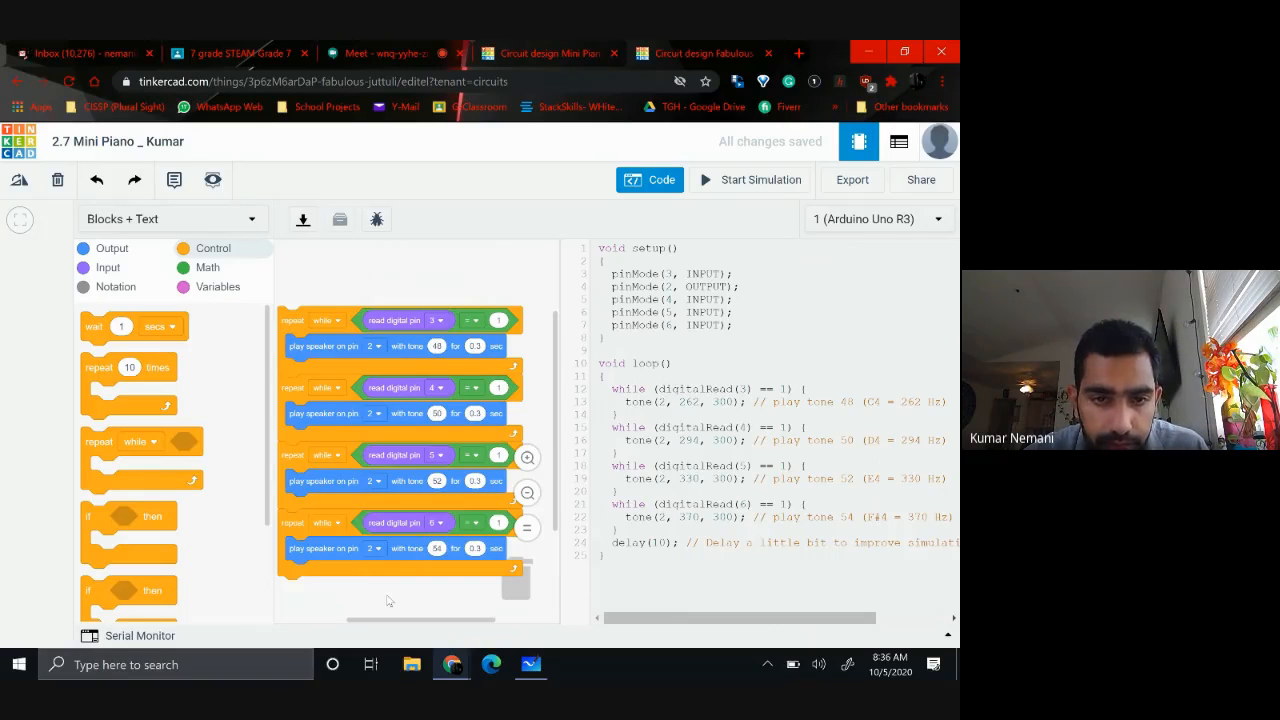
Duplicate the pin 6 loop and attach the copy below it as the fifth loop
{"action": "scroll", "coordinate": [389, 600], "scroll_direction": "down", "scroll_amount": 3}
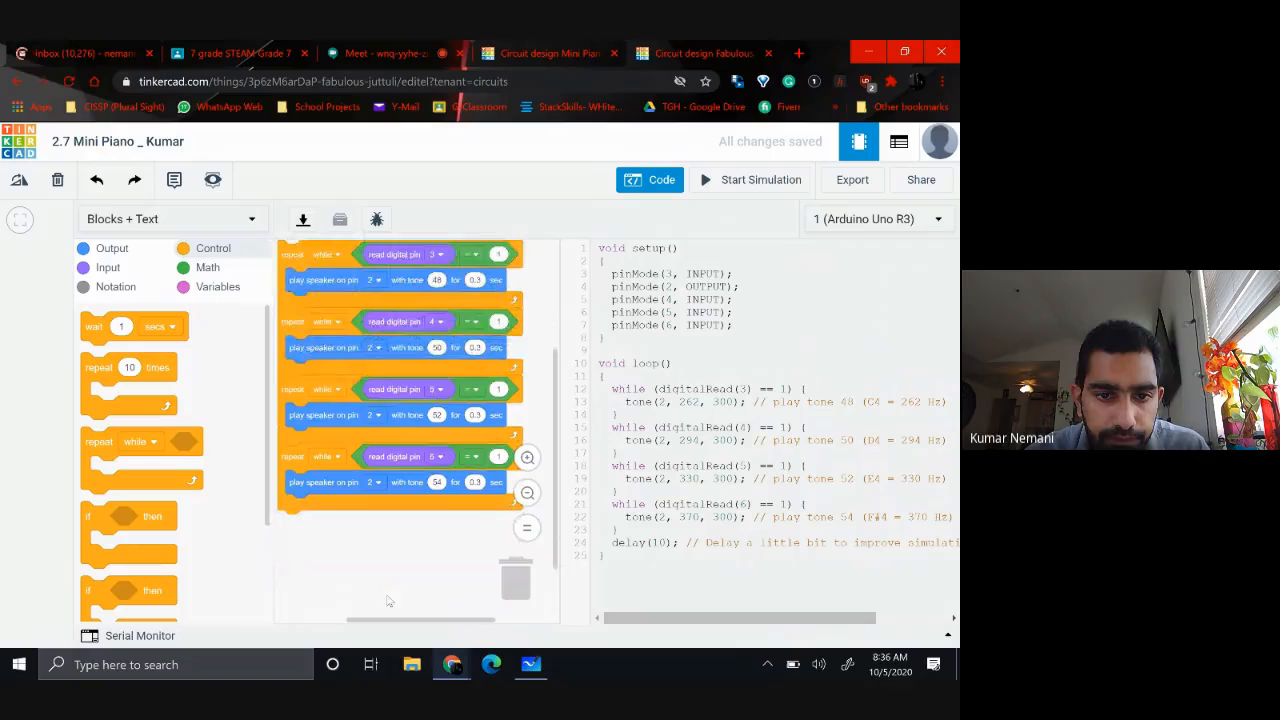
{"action": "right_click", "coordinate": [287, 460]}
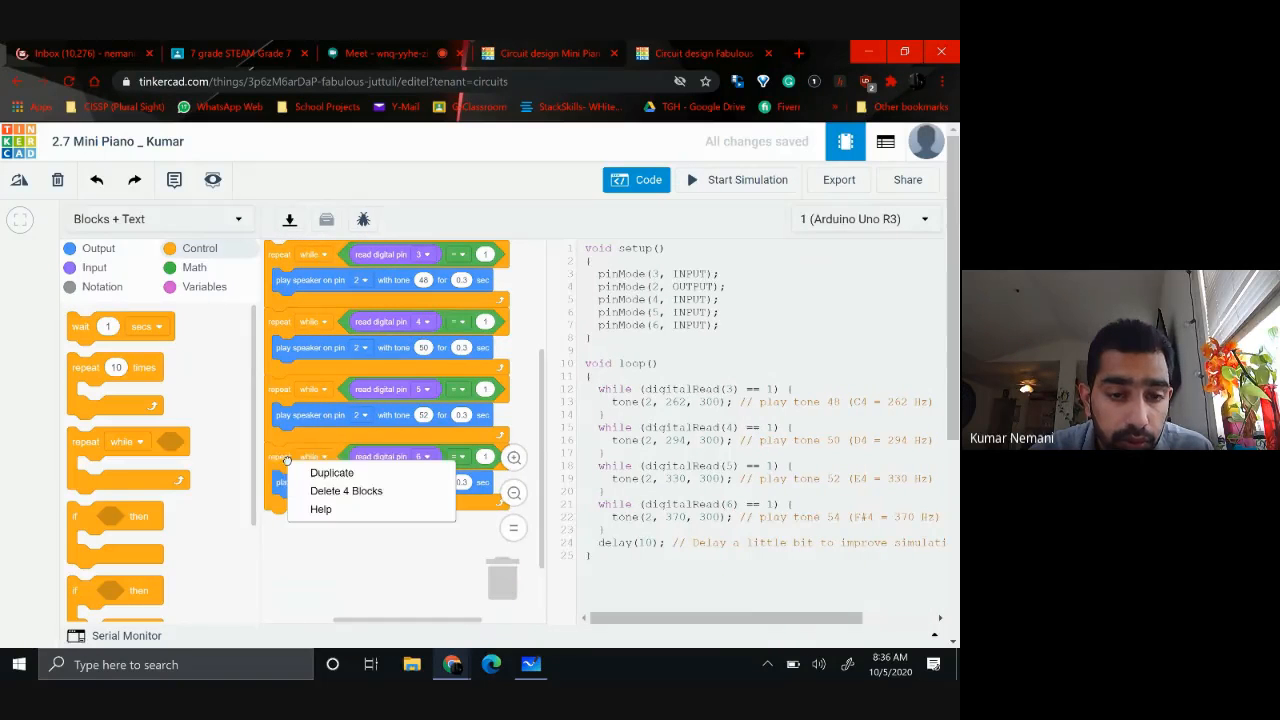
{"action": "left_click", "coordinate": [329, 469]}
{"action": "left_click_drag", "start_coordinate": [284, 553], "coordinate": [284, 518]}
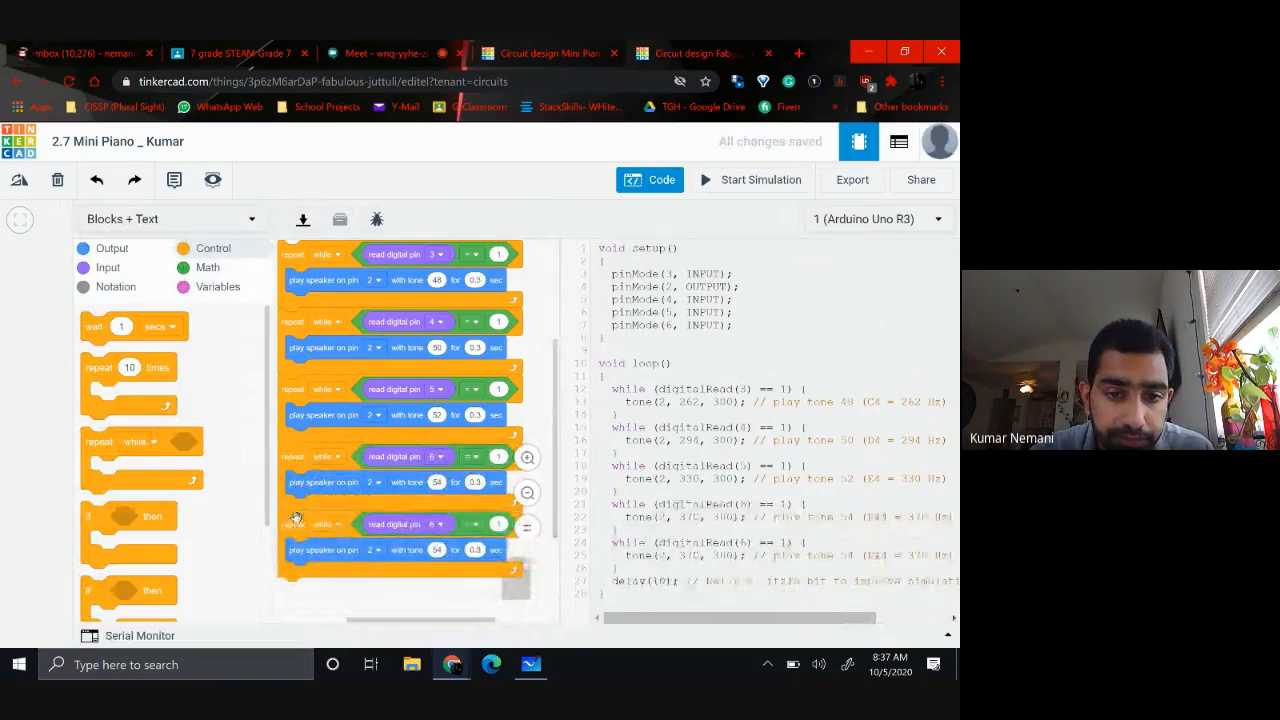
Set the fifth loop to read digital pin 7 and play tone 56
{"action": "left_click", "coordinate": [437, 525]}
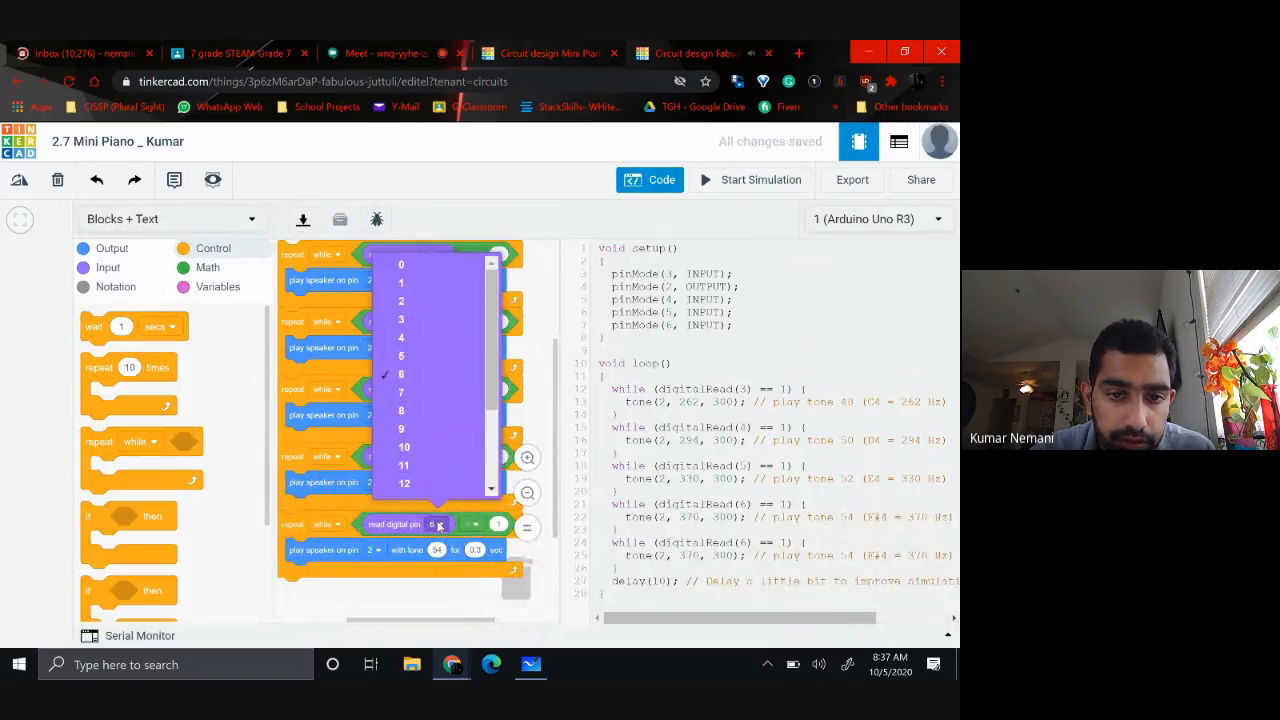
{"action": "left_click", "coordinate": [402, 393]}
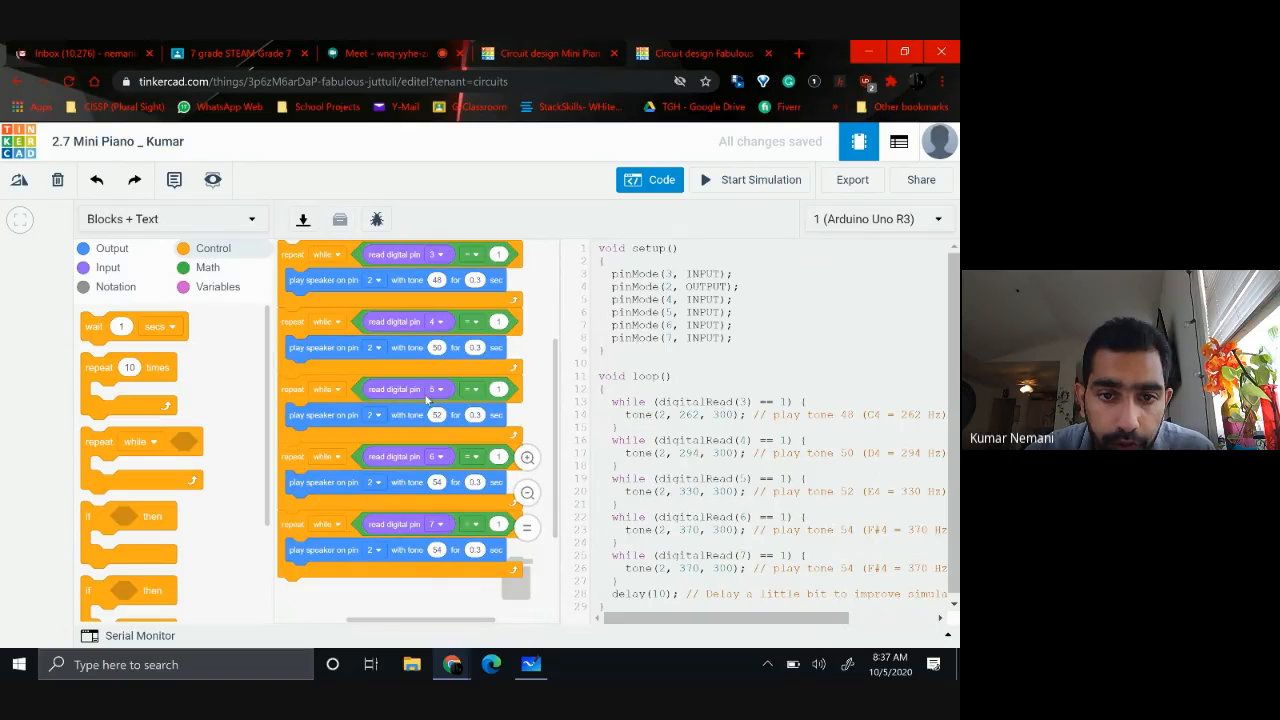
{"action": "left_click", "coordinate": [438, 549]}
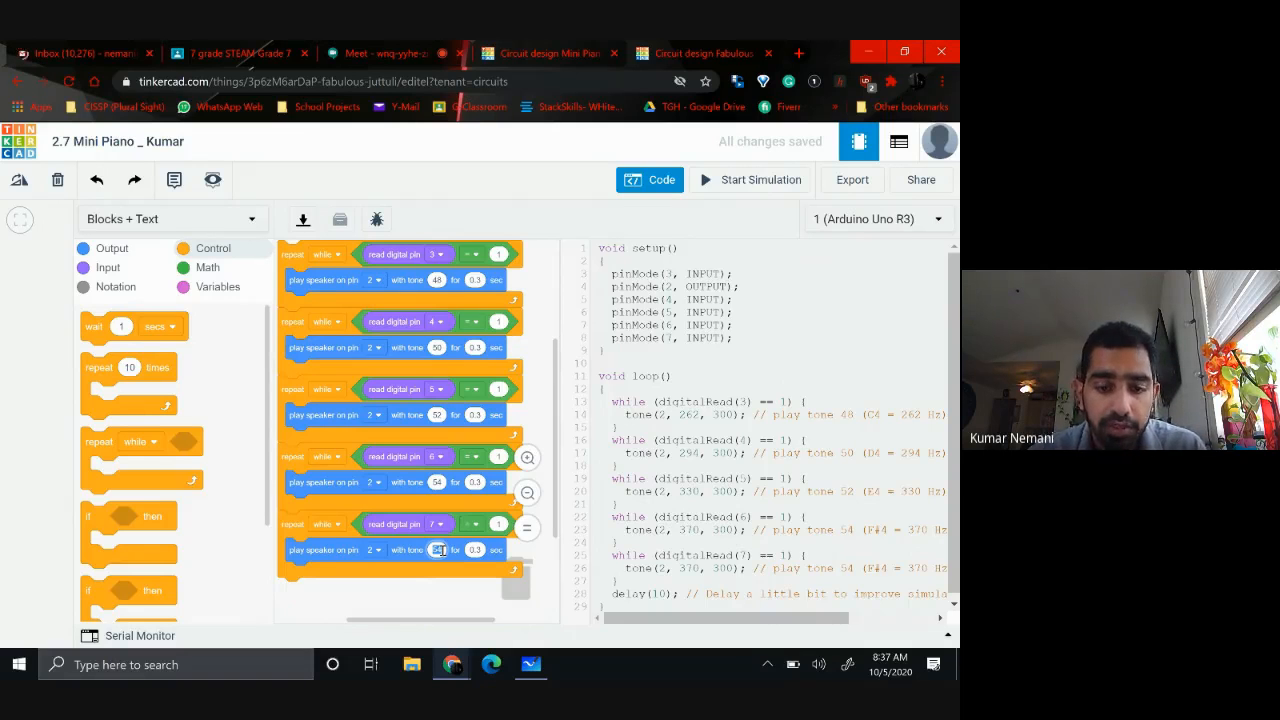
{"action": "type", "text": "56"}
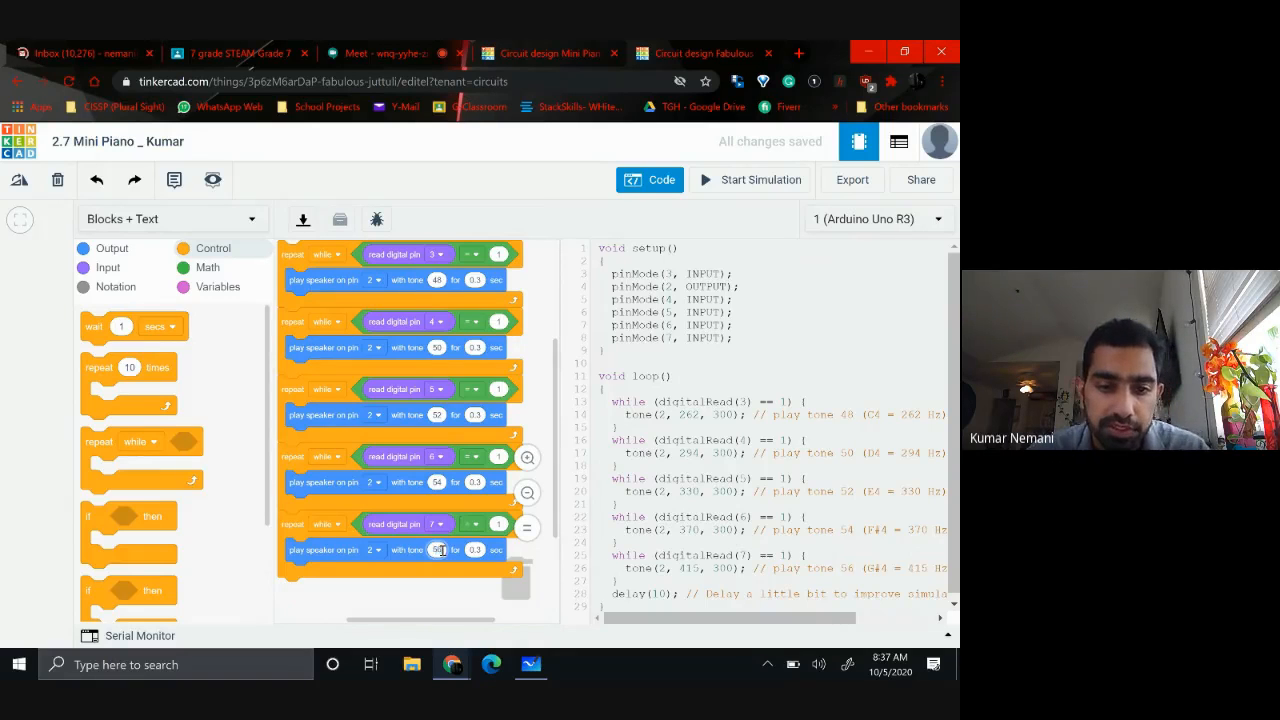
{"action": "left_click", "coordinate": [366, 599]}
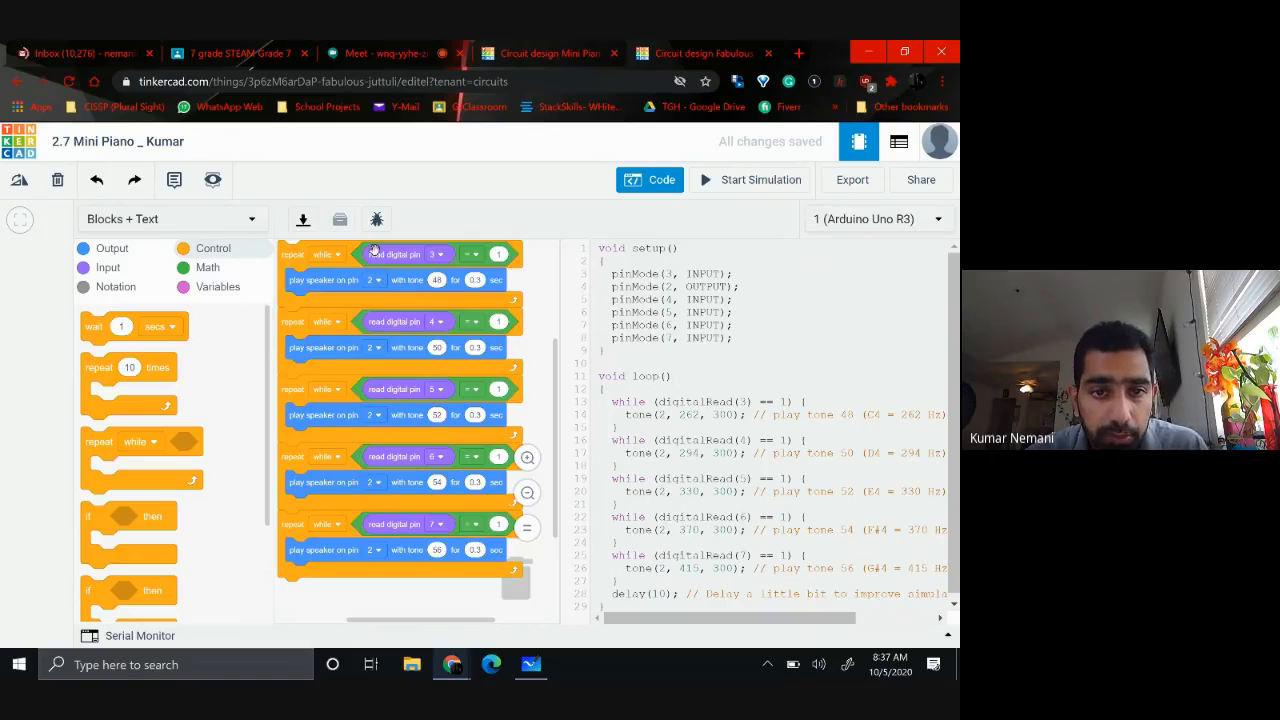
Duplicate the pin 7 loop and attach the copy below it as the sixth loop
{"action": "right_click", "coordinate": [293, 530]}
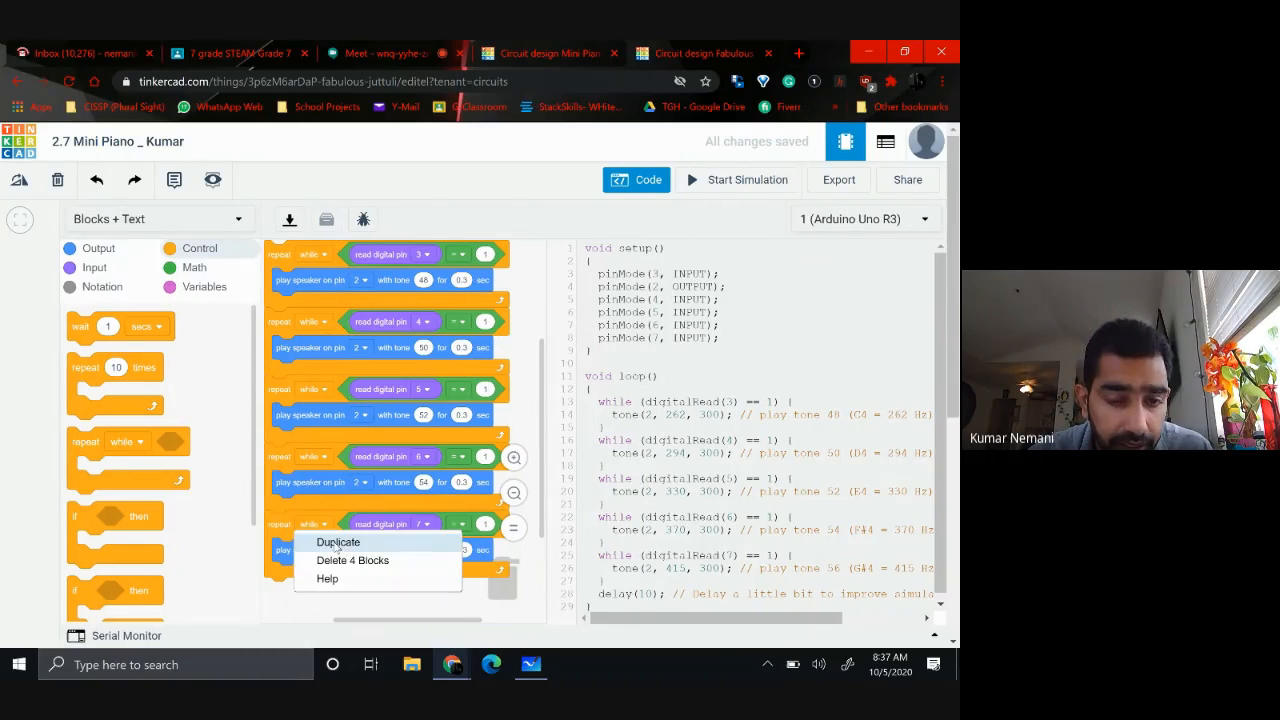
{"action": "left_click", "coordinate": [333, 543]}
{"action": "left_click_drag", "start_coordinate": [423, 628], "coordinate": [283, 580]}
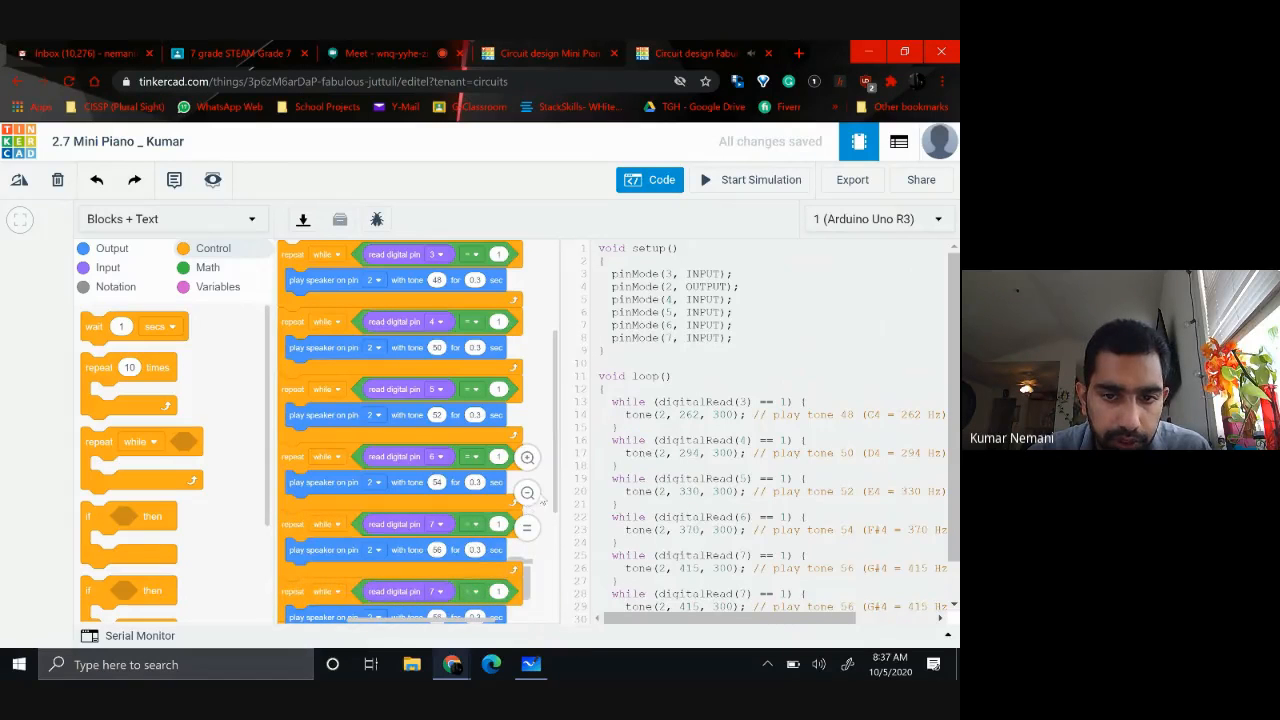
Set the sixth loop to read digital pin 8 and play tone 58
{"action": "scroll", "coordinate": [541, 500], "scroll_direction": "down", "scroll_amount": 3}
{"action": "scroll", "coordinate": [542, 498], "scroll_direction": "down", "scroll_amount": 1}
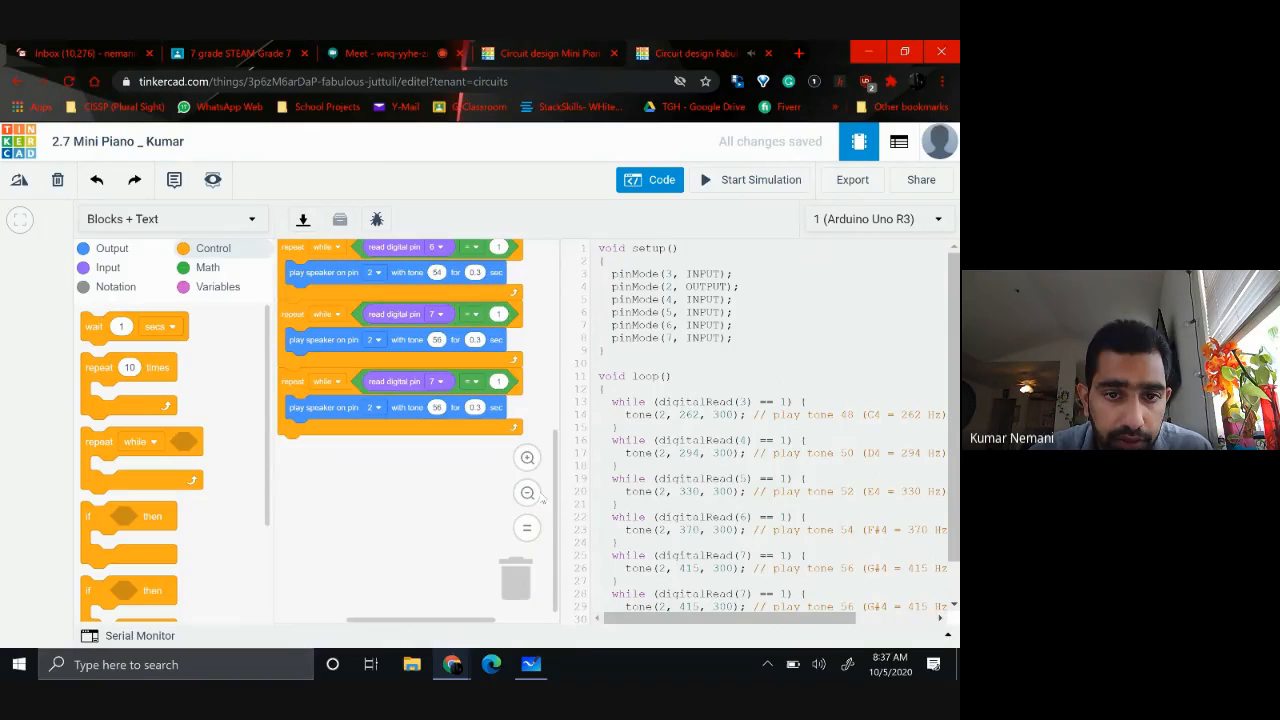
{"action": "left_click", "coordinate": [441, 384]}
{"action": "left_click", "coordinate": [420, 565]}
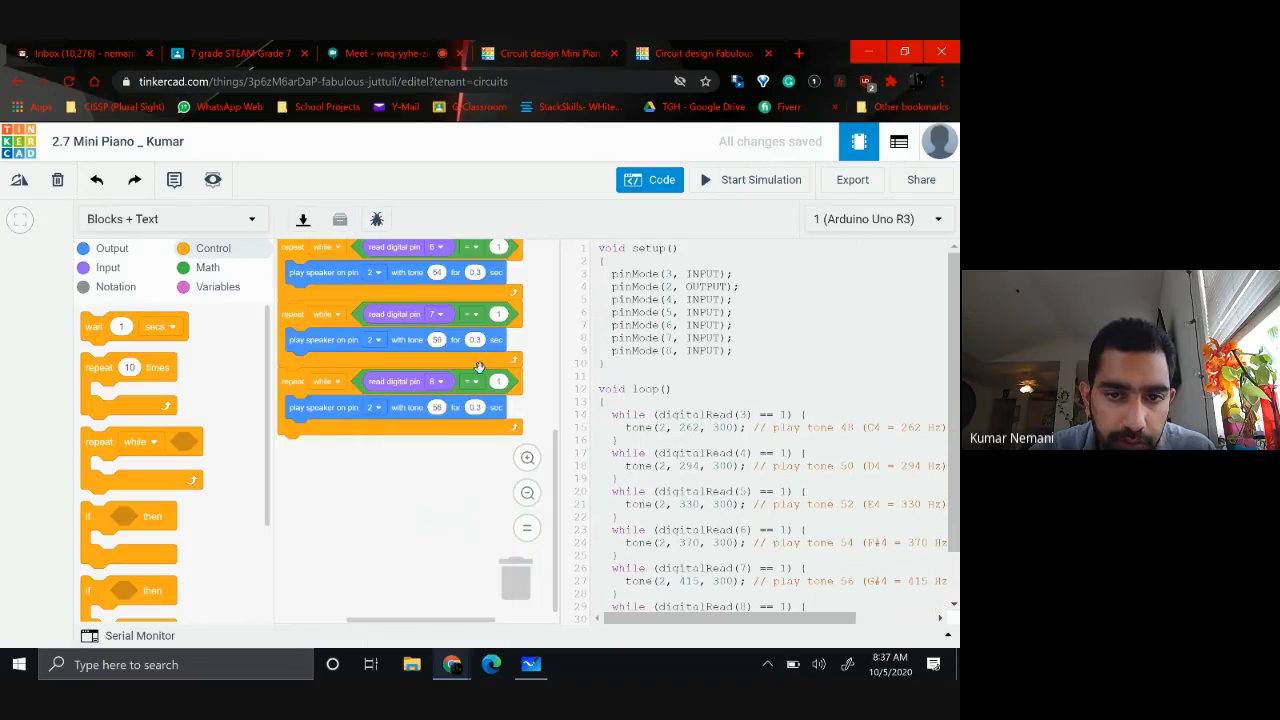
{"action": "left_click", "coordinate": [437, 407]}
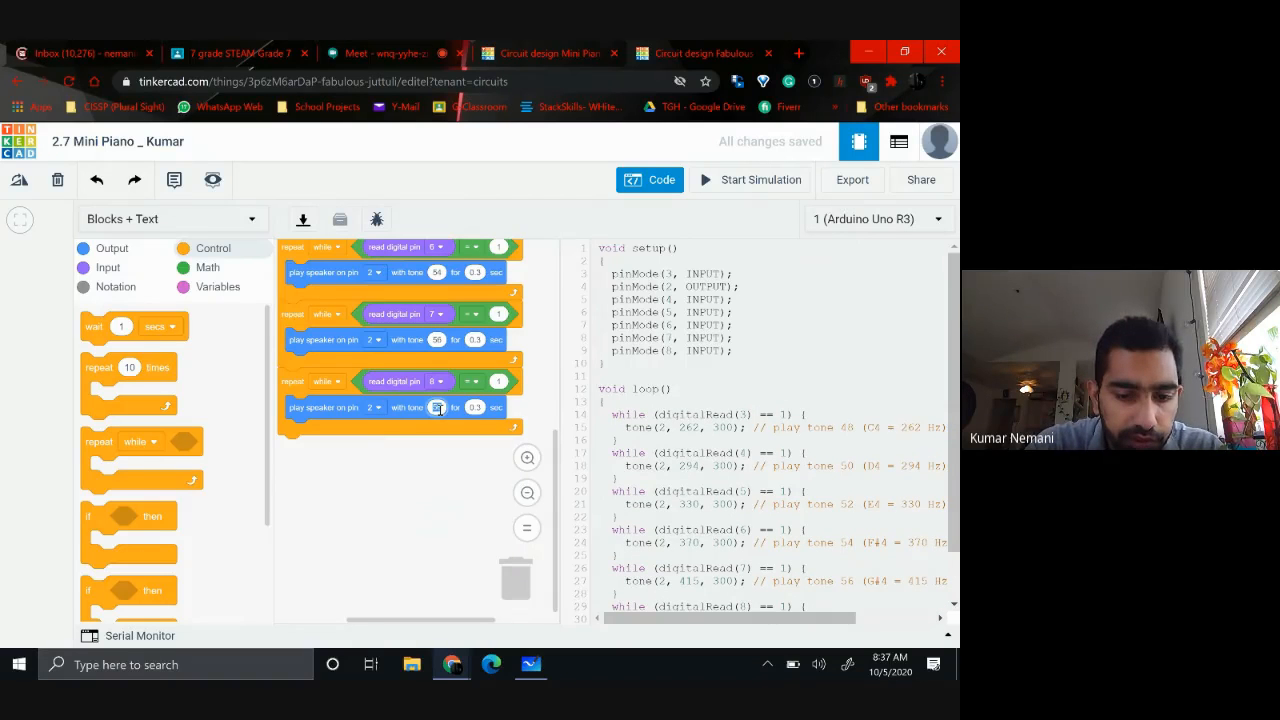
{"action": "type", "text": "58"}
{"action": "left_click", "coordinate": [367, 478]}
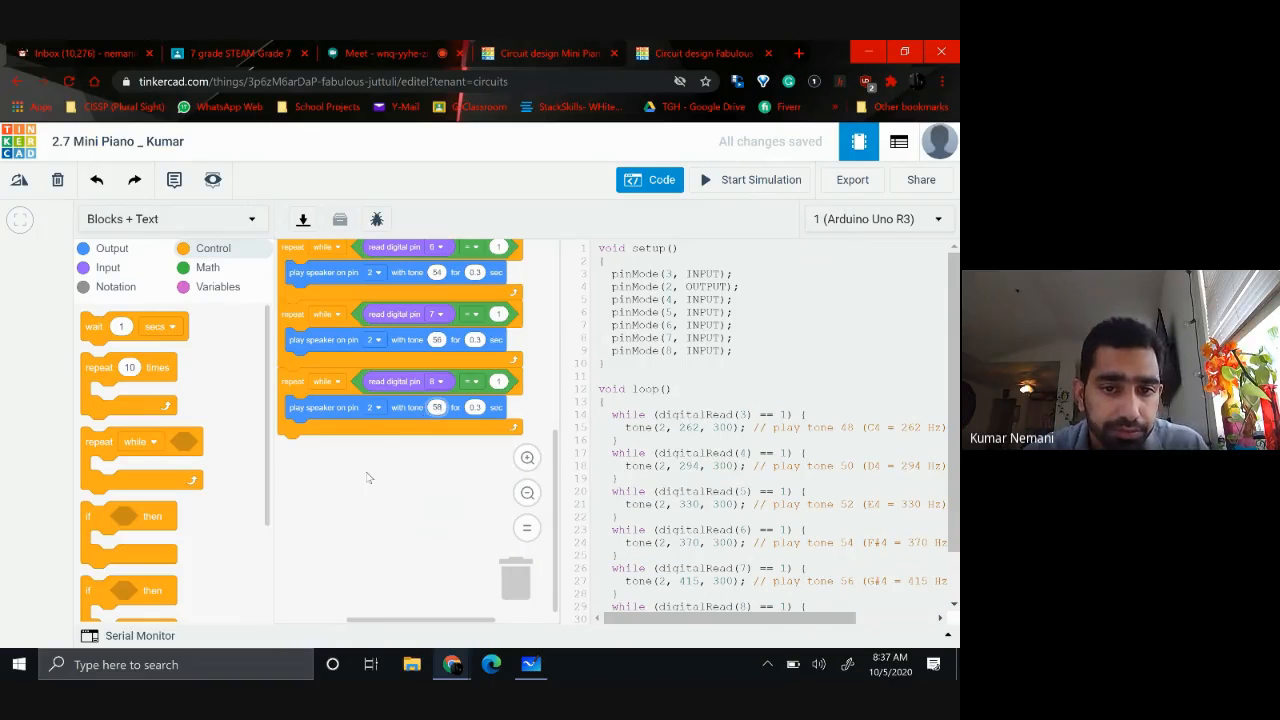
Duplicate the pin 8 loop and attach the copy below it as the seventh loop
{"action": "right_click", "coordinate": [289, 433]}
{"action": "left_click", "coordinate": [318, 449]}
{"action": "mouse_move", "coordinate": [295, 450]}
{"action": "left_mouse_down"}
{"action": "mouse_move", "coordinate": [294, 534]}
{"action": "mouse_move", "coordinate": [277, 443]}
{"action": "left_mouse_up"}
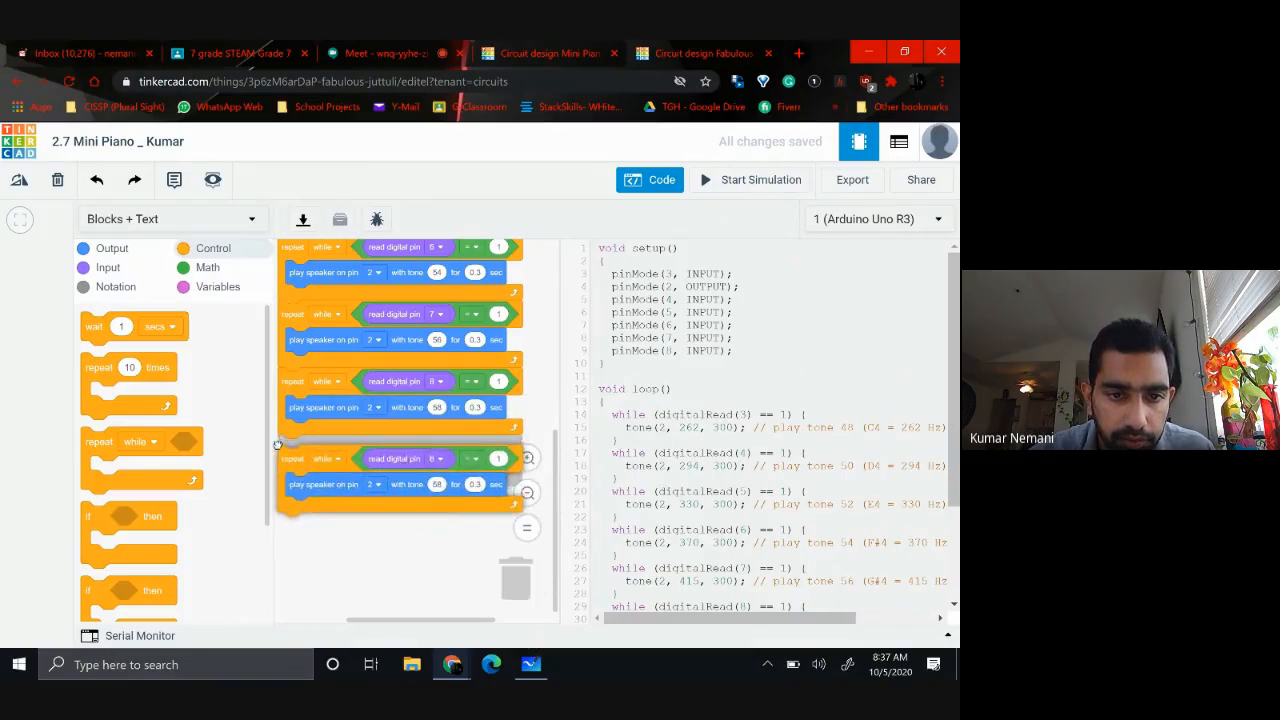
Set the seventh loop to read digital pin 9 and play tone 60
{"action": "left_click", "coordinate": [439, 449]}
{"action": "scroll", "coordinate": [441, 559], "scroll_direction": "down", "scroll_amount": 2}
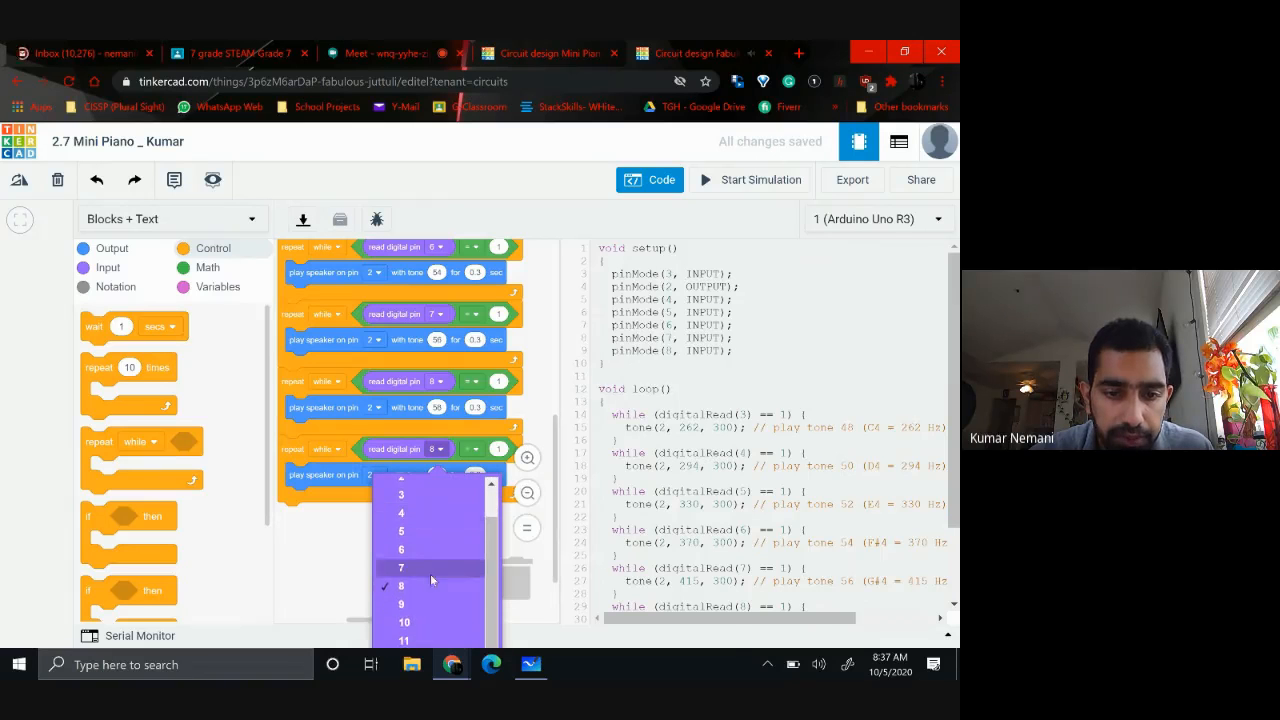
{"action": "left_click", "coordinate": [400, 600]}
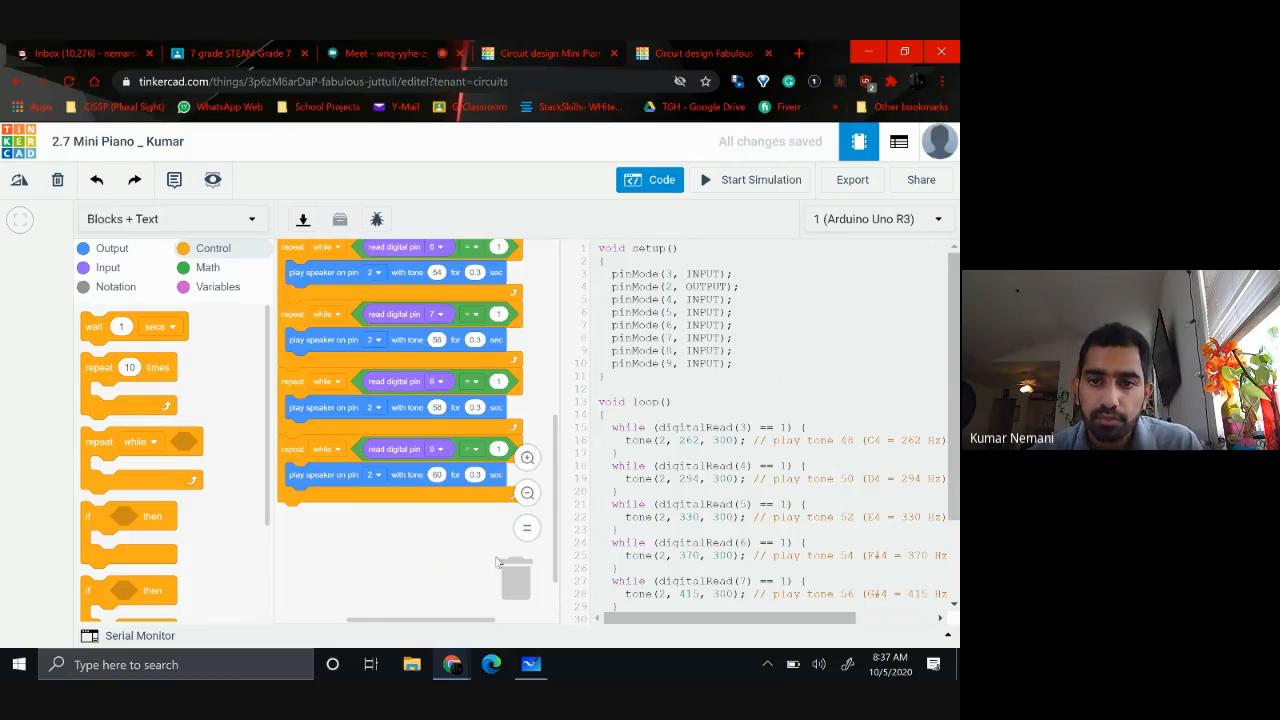
Review the circuit wiring and the pin and tone values of all seven loops in the block code
{"action": "left_click", "coordinate": [528, 493]}
{"action": "scroll", "coordinate": [520, 331], "scroll_direction": "up", "scroll_amount": 4}
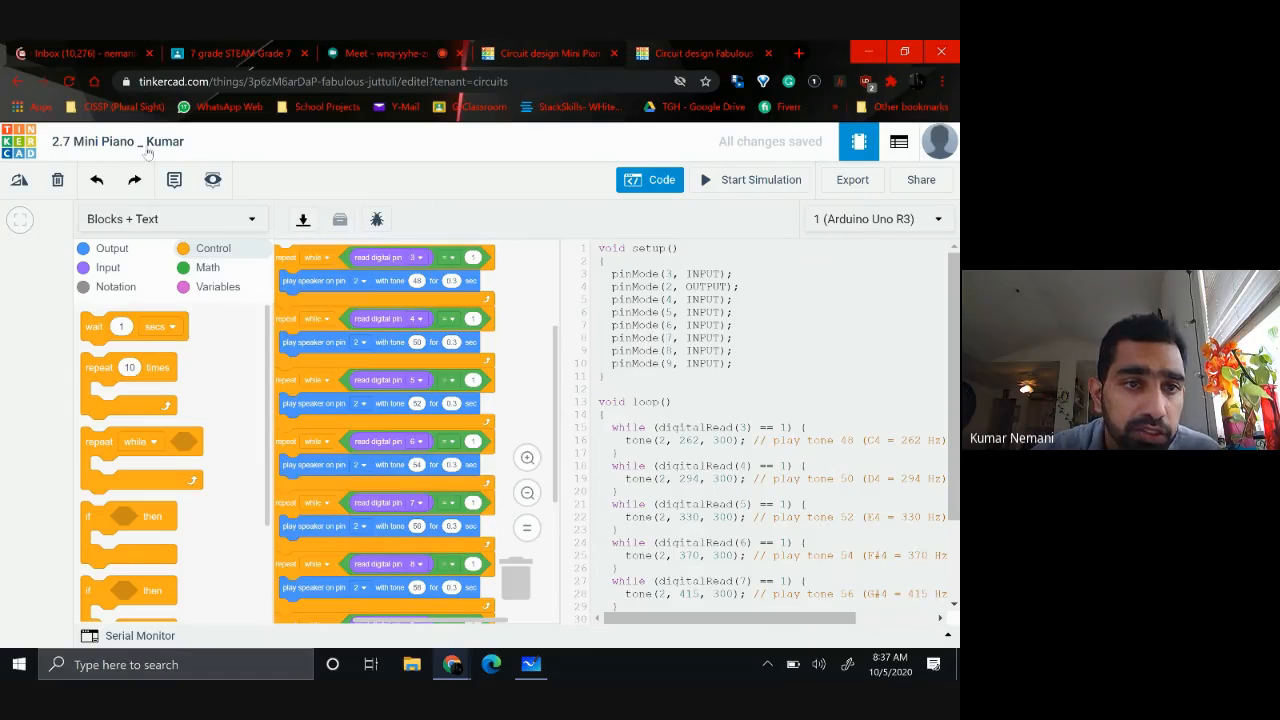
{"action": "left_click", "coordinate": [624, 186]}
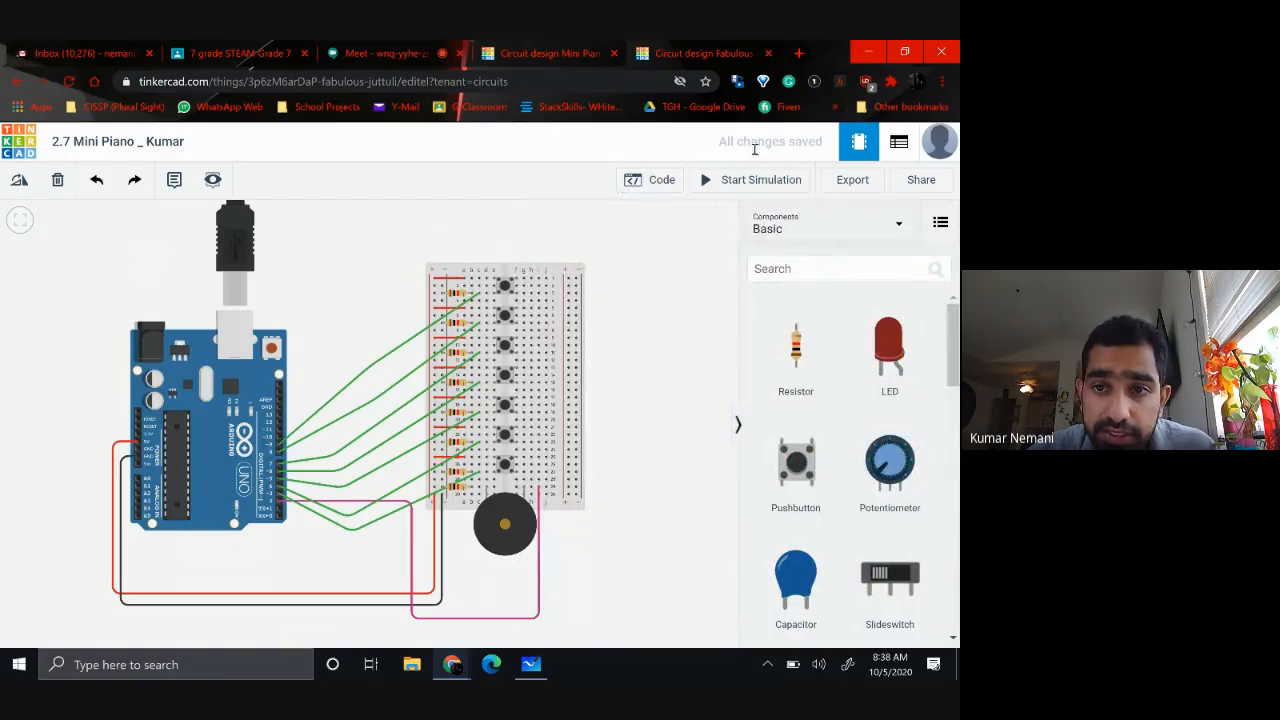
{"action": "left_click", "coordinate": [660, 180]}
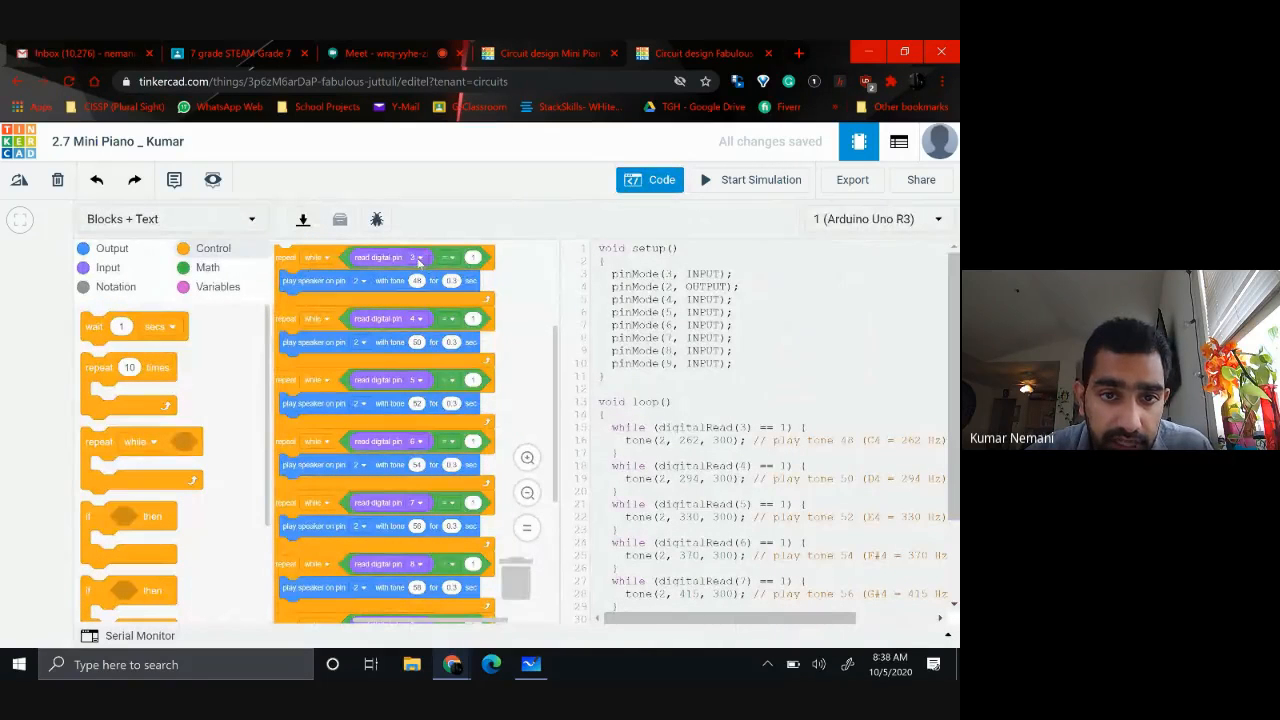
{"action": "scroll", "coordinate": [500, 397], "scroll_direction": "down", "scroll_amount": 3}
{"action": "scroll", "coordinate": [500, 397], "scroll_direction": "up", "scroll_amount": 1}
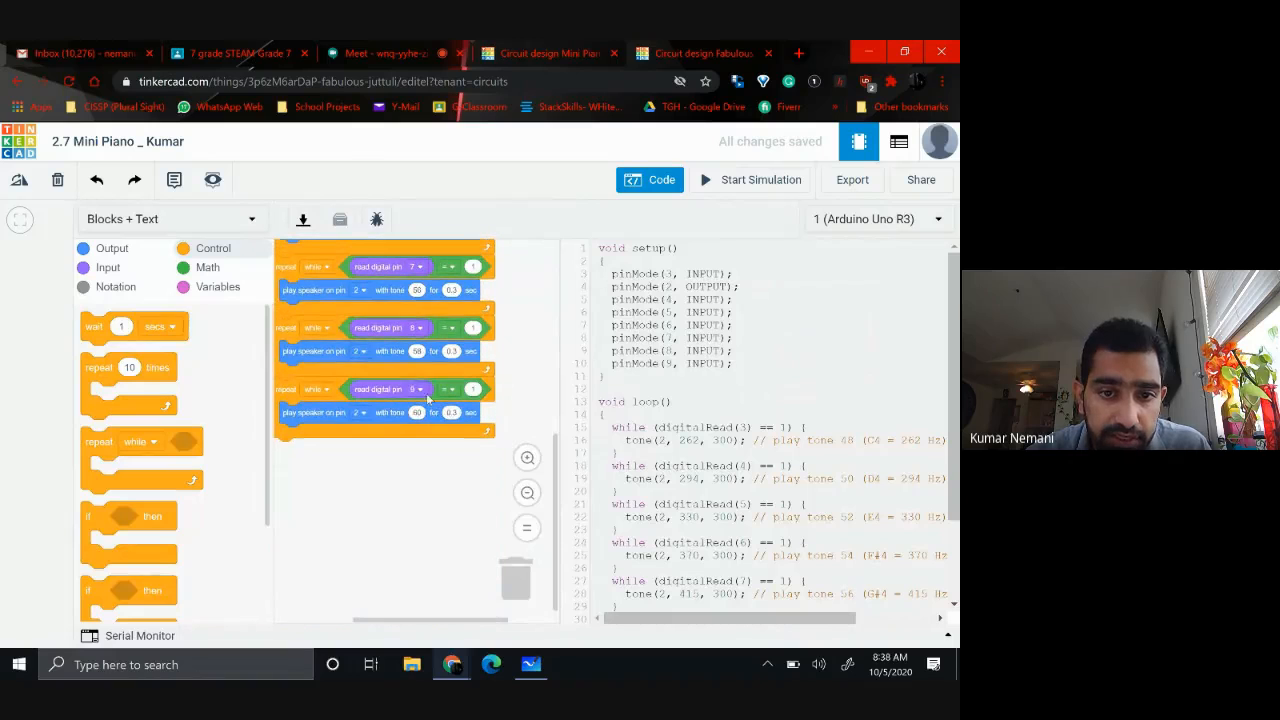
{"action": "scroll", "coordinate": [412, 390], "scroll_direction": "up", "scroll_amount": 2}
{"action": "scroll", "coordinate": [412, 390], "scroll_direction": "up", "scroll_amount": 3}
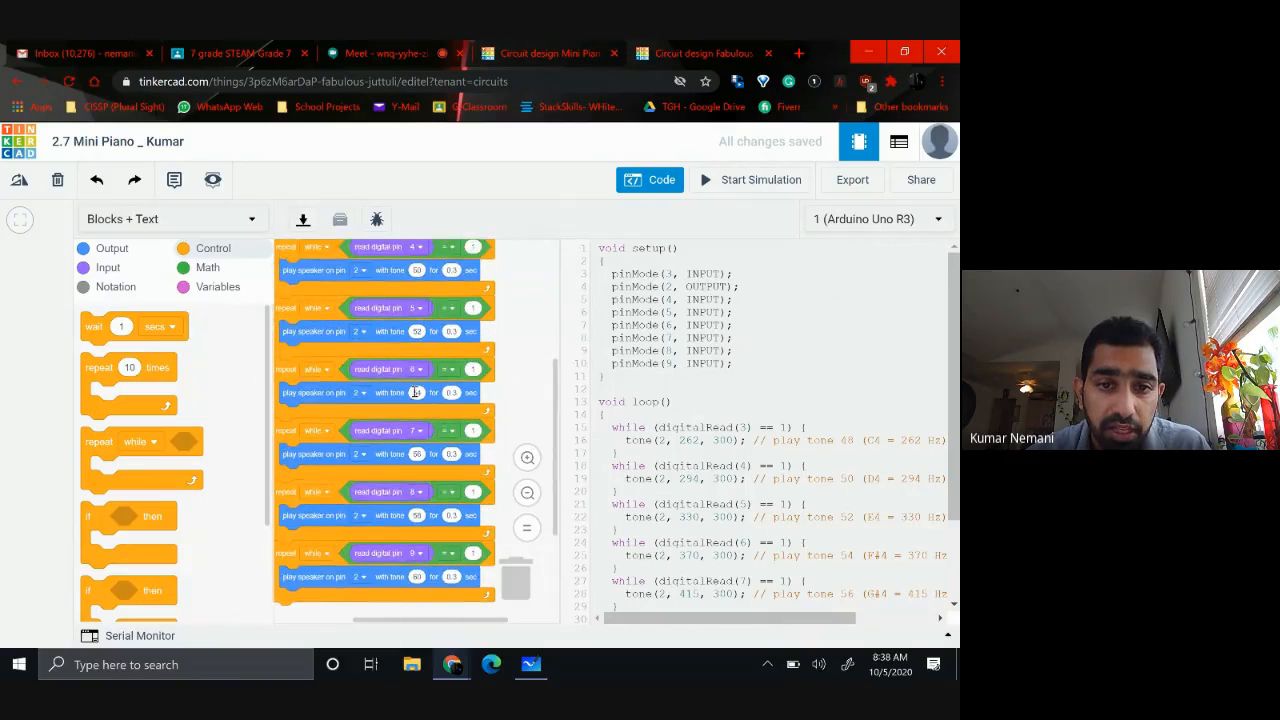
Close the code editor, start the simulation and test the pushbuttons one by one upward from the one nearest the piezo
{"action": "scroll", "coordinate": [416, 396], "scroll_direction": "down", "scroll_amount": 1}
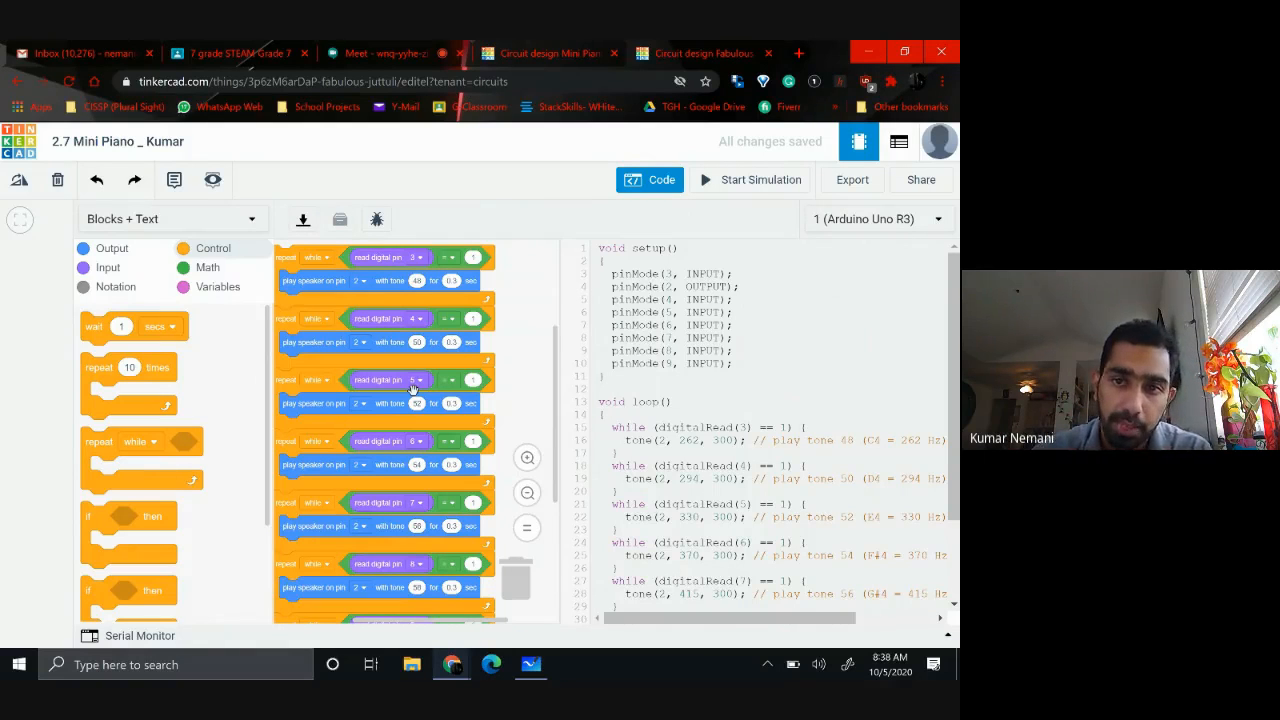
{"action": "left_click", "coordinate": [650, 179]}
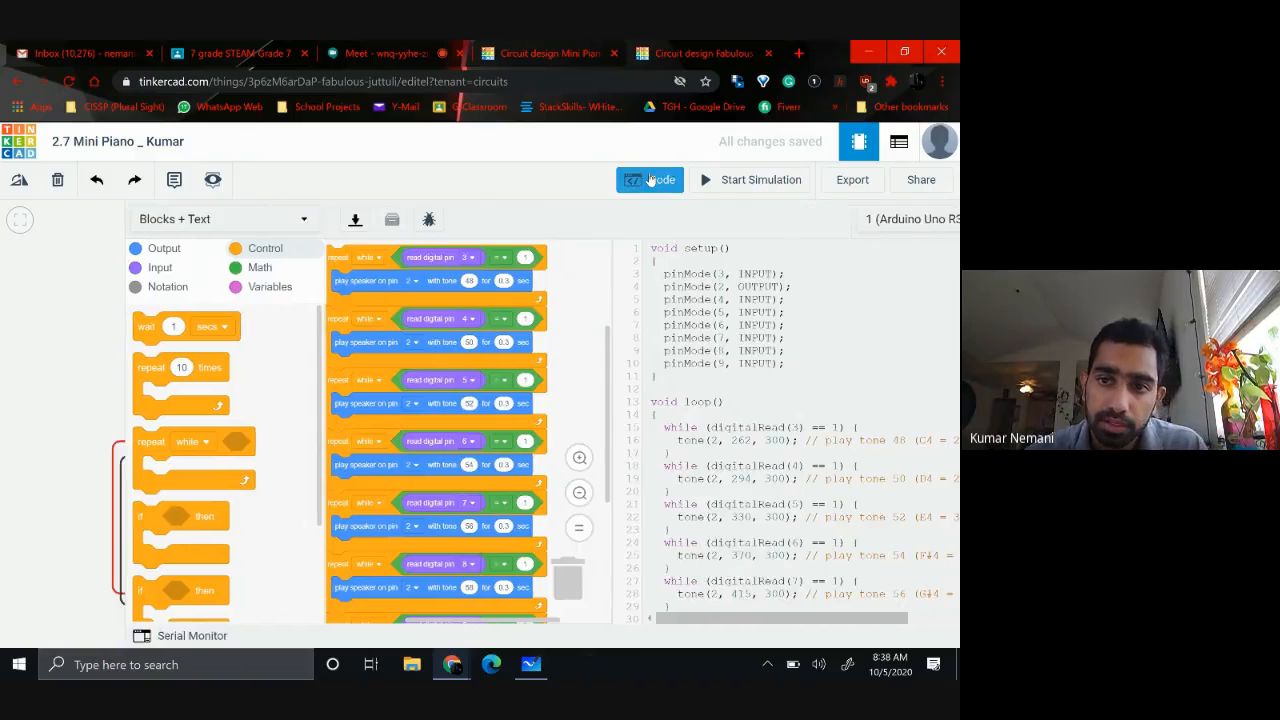
{"action": "left_click", "coordinate": [722, 183]}
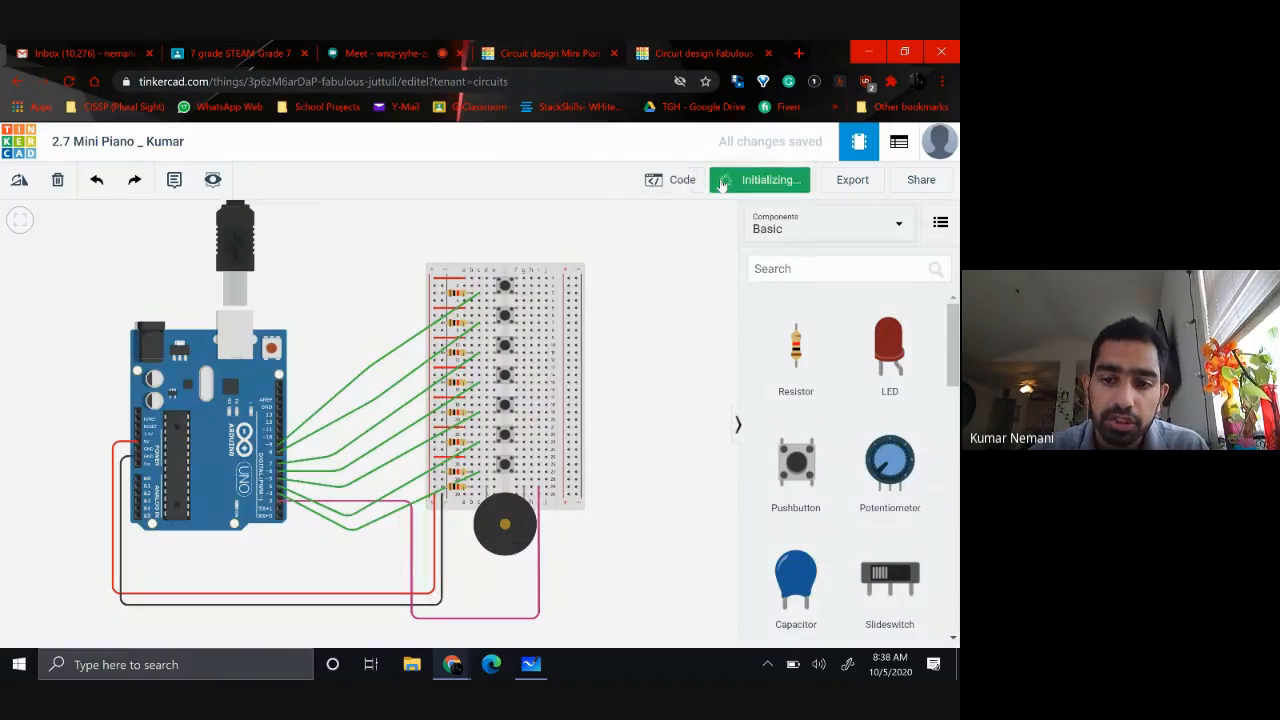
{"action": "left_click", "coordinate": [506, 466]}
{"action": "left_click", "coordinate": [507, 436]}
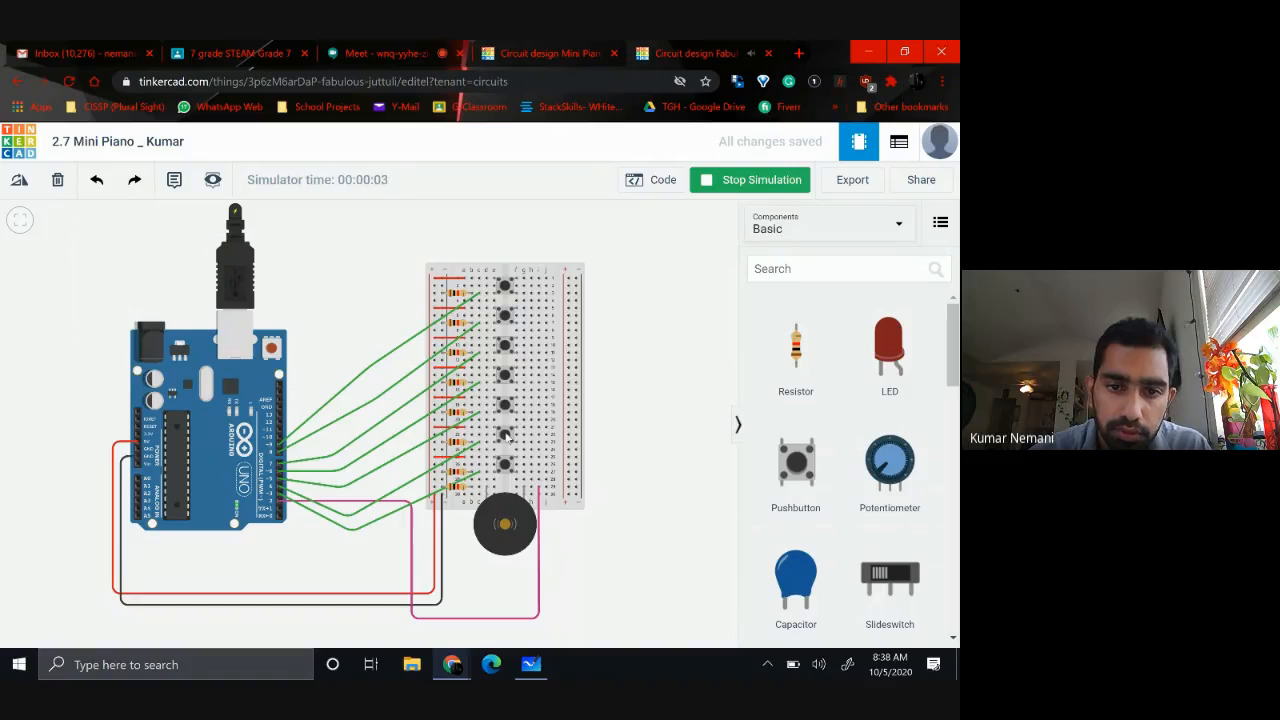
{"action": "left_click", "coordinate": [509, 407]}
{"action": "left_click", "coordinate": [505, 377]}
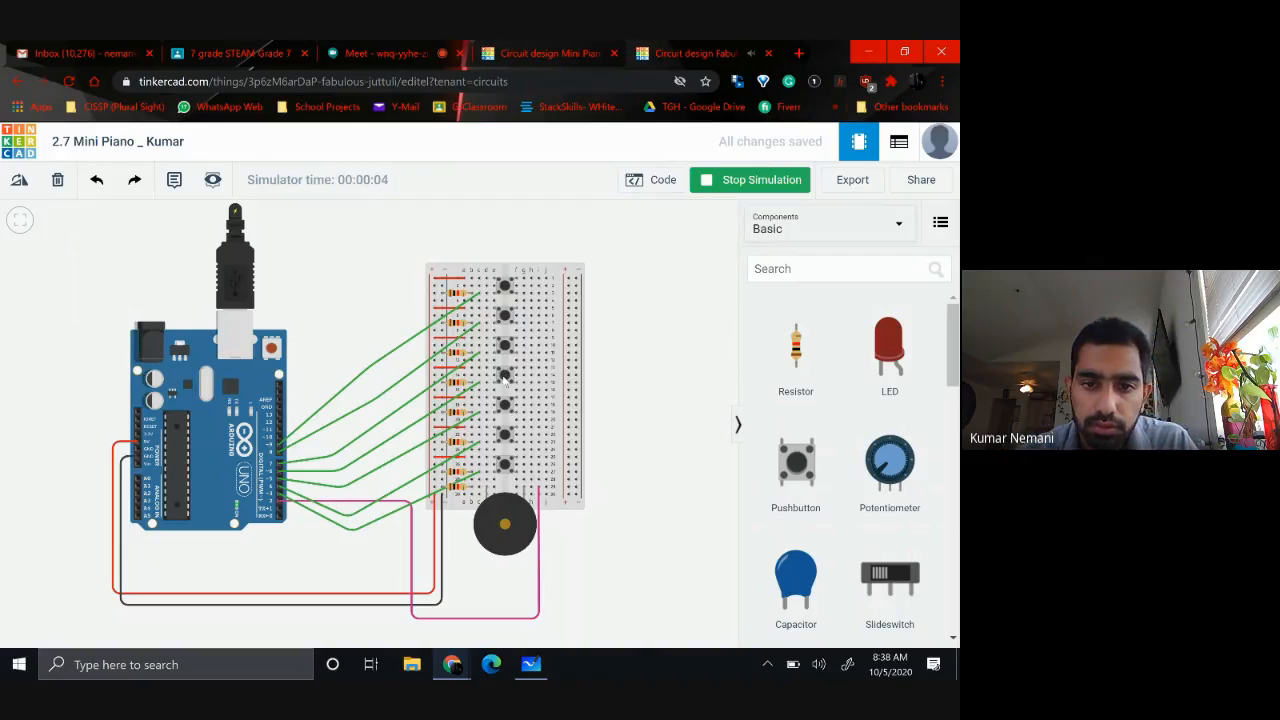
{"action": "left_click", "coordinate": [505, 380]}
{"action": "left_click", "coordinate": [505, 347]}
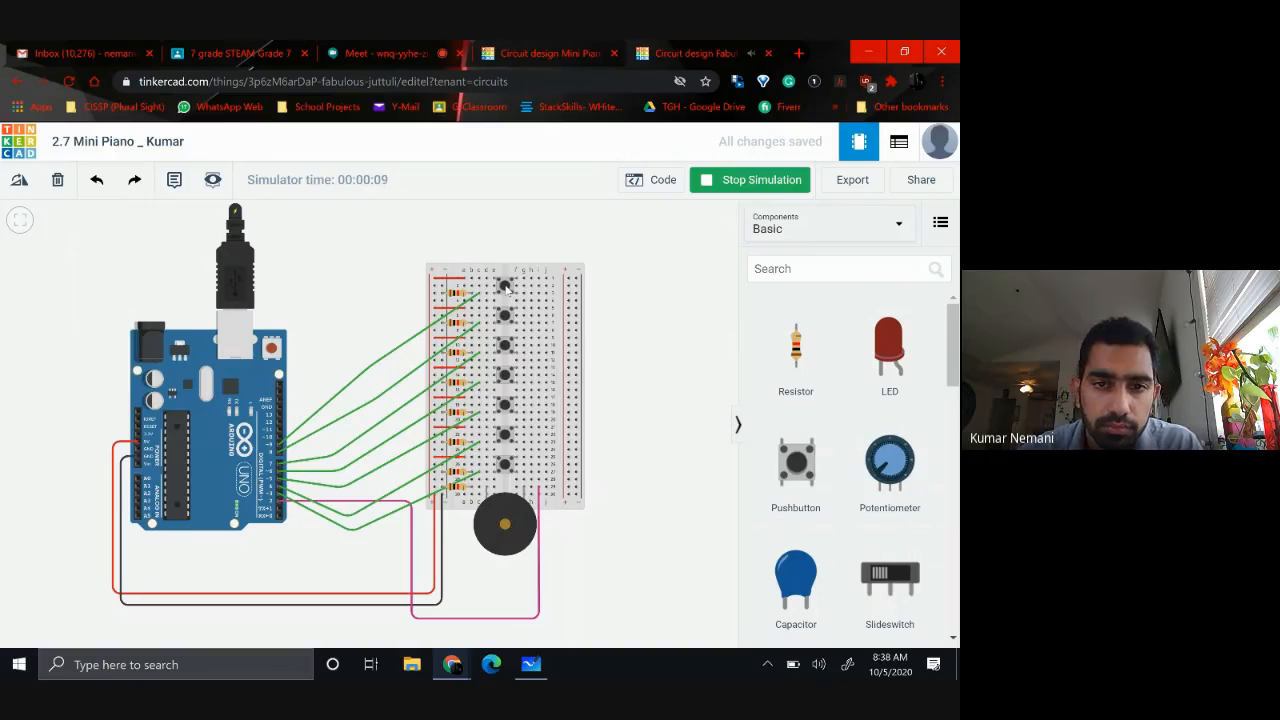
Play all seven pushbuttons in sequence from the one farthest from the piezo down to the nearest
{"action": "left_click", "coordinate": [505, 288]}
{"action": "left_click", "coordinate": [503, 318]}
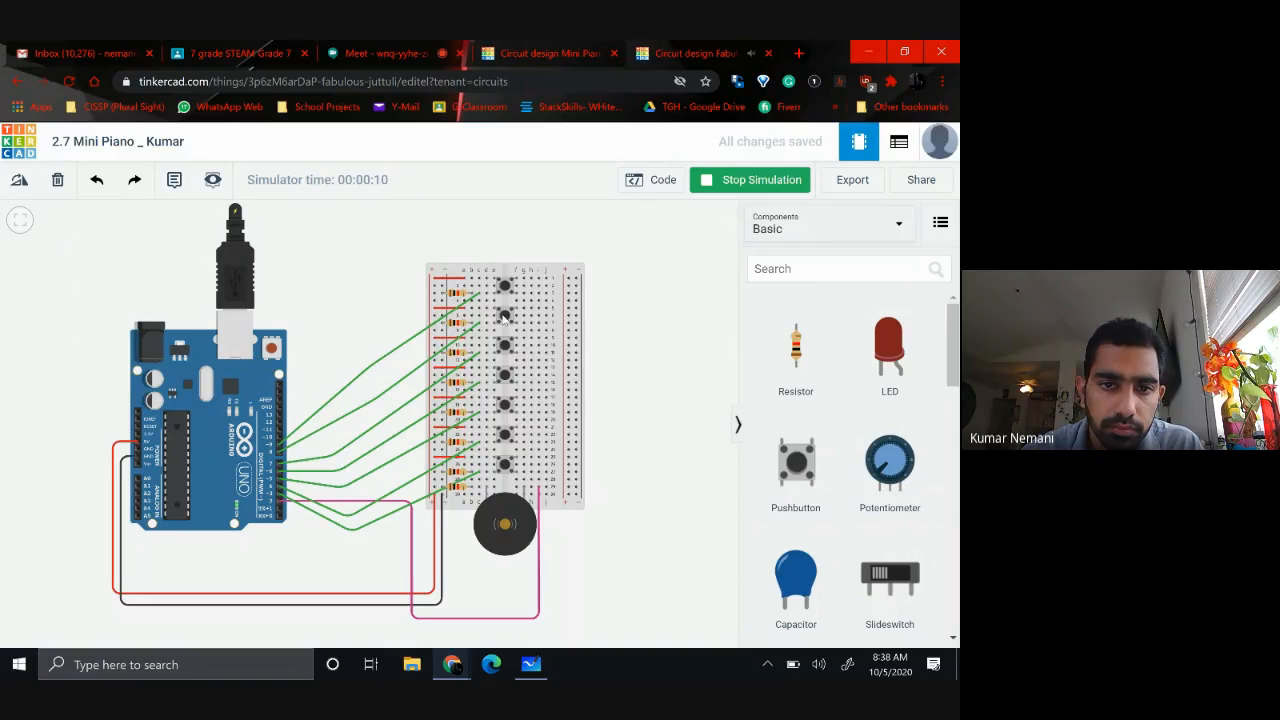
{"action": "left_click", "coordinate": [505, 347]}
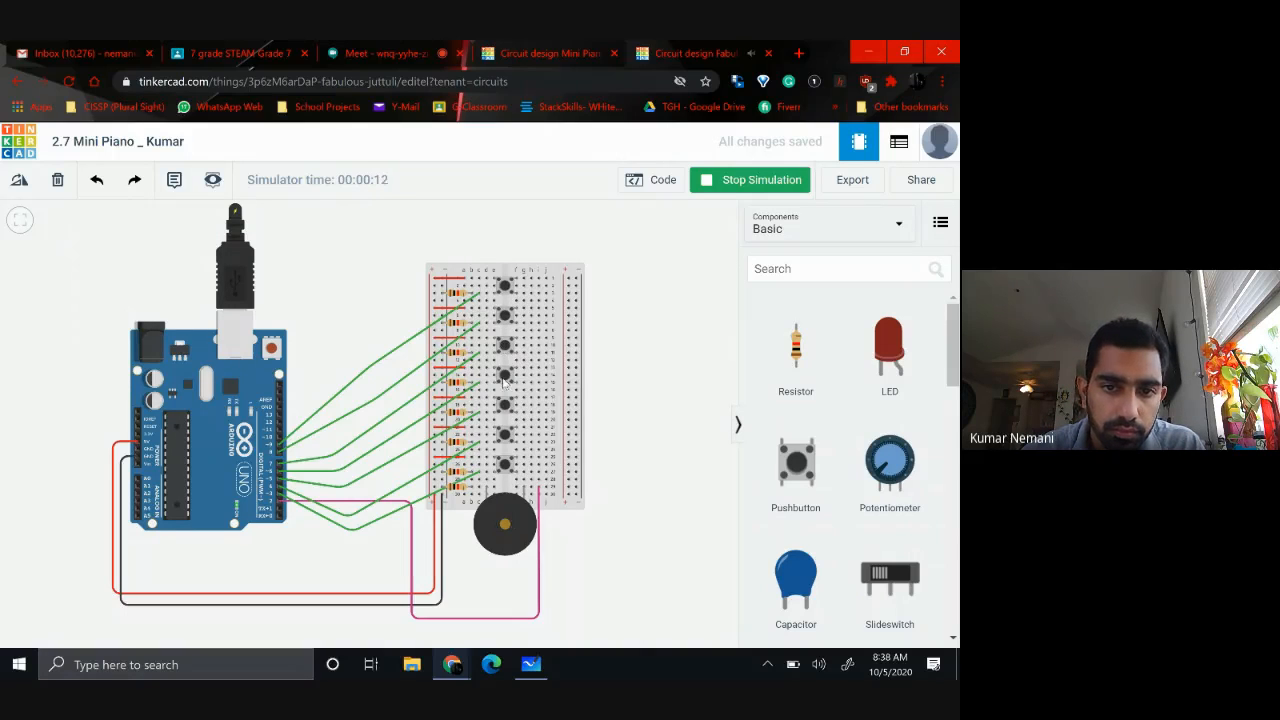
{"action": "left_click", "coordinate": [505, 378]}
{"action": "left_click", "coordinate": [505, 409]}
{"action": "left_click", "coordinate": [505, 438]}
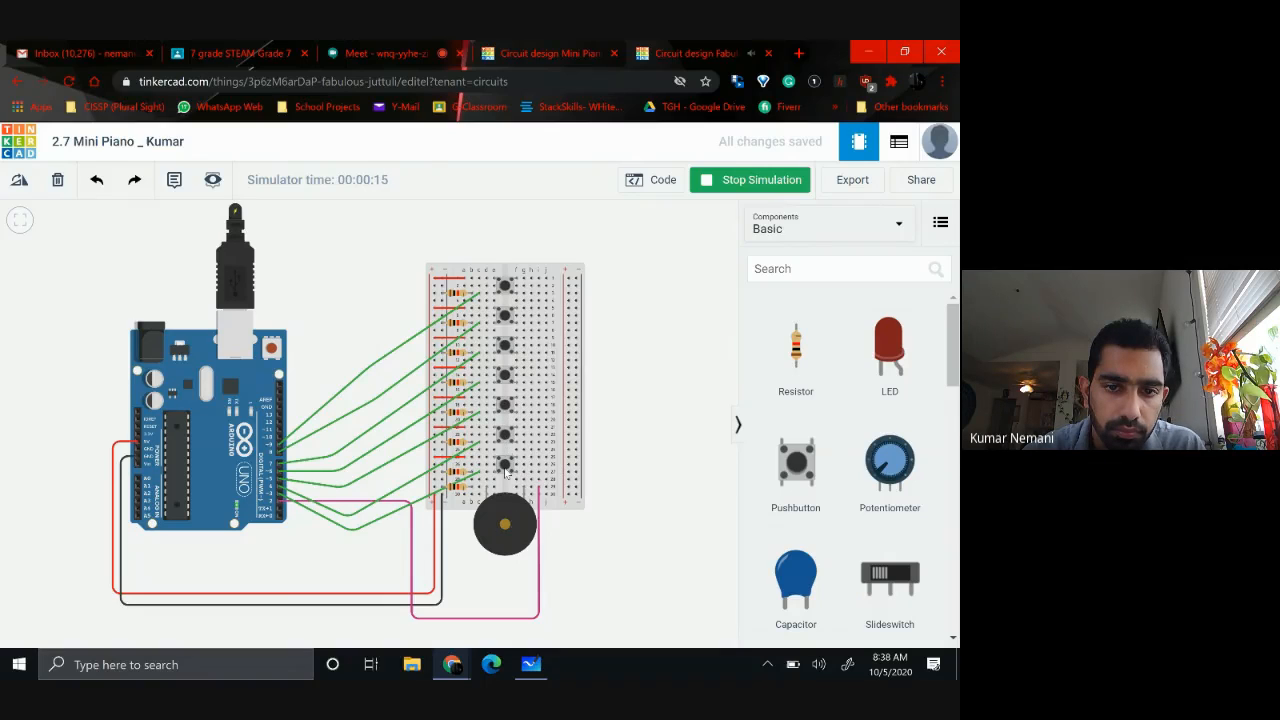
{"action": "left_click", "coordinate": [505, 467]}
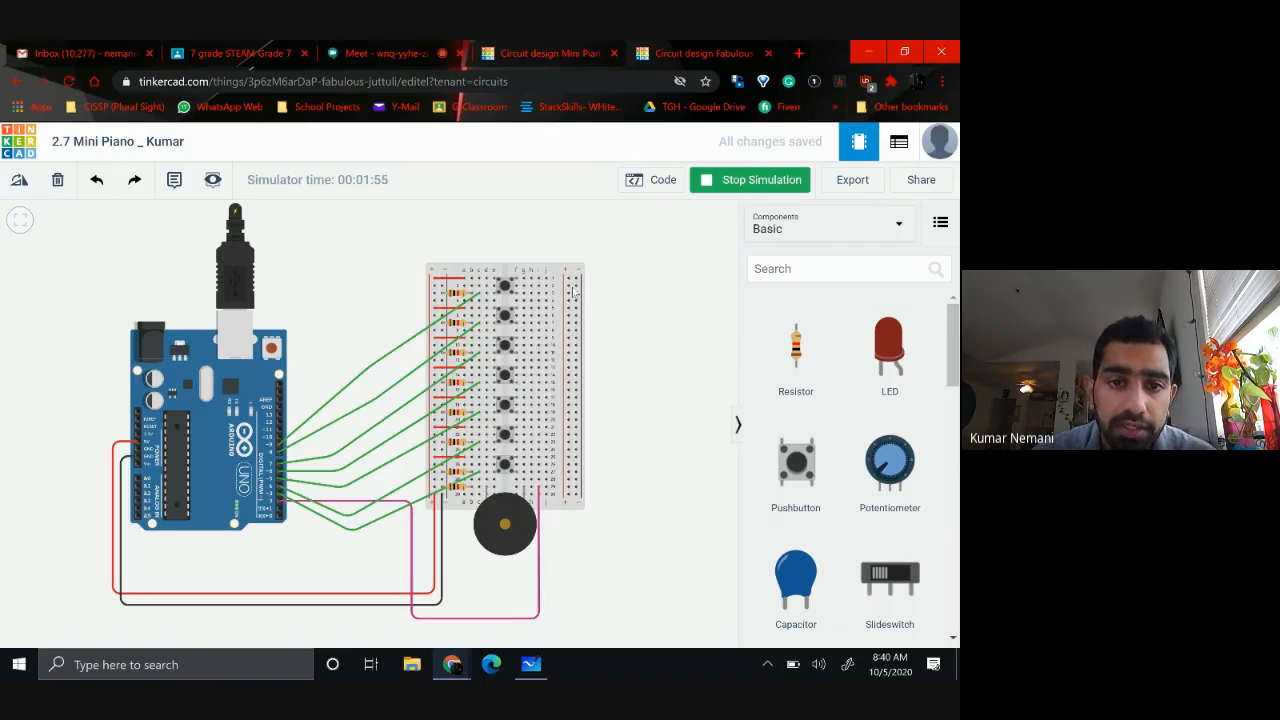
Examine the running circuit's wiring up close and reopen the block code for review
{"action": "scroll", "coordinate": [573, 291], "scroll_direction": "up", "scroll_amount": 1}
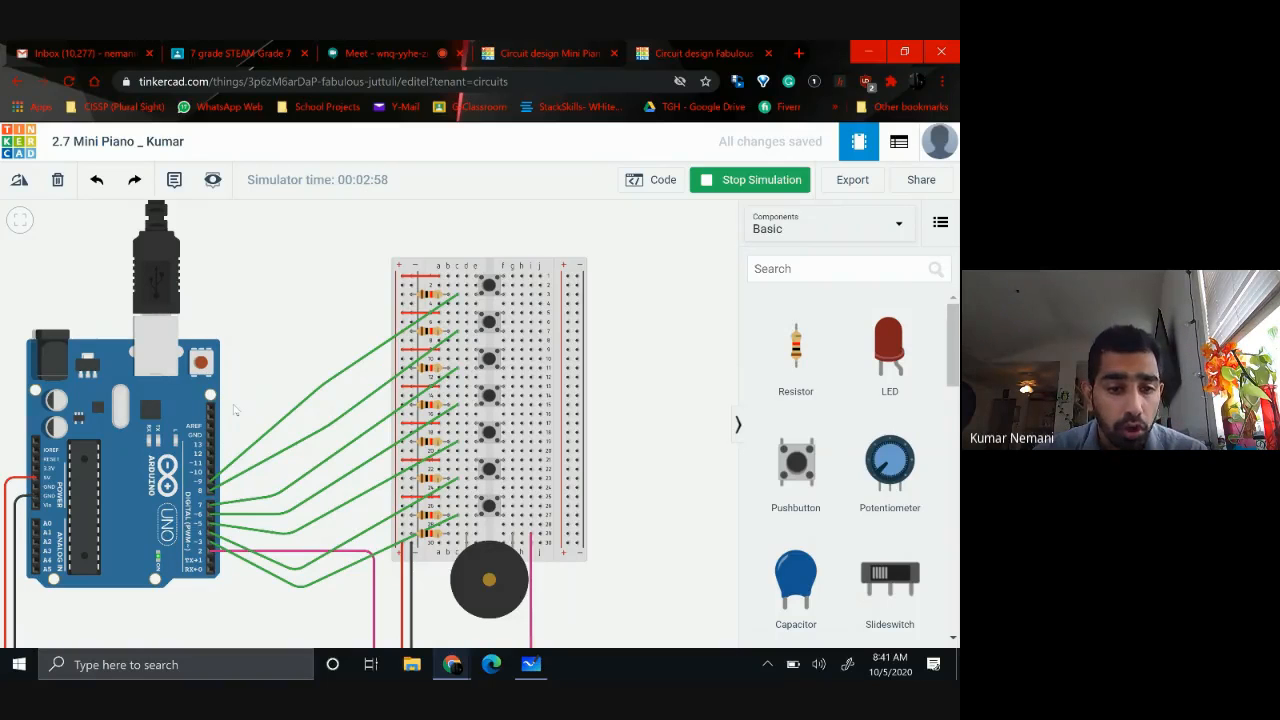
{"action": "left_click", "coordinate": [649, 184]}
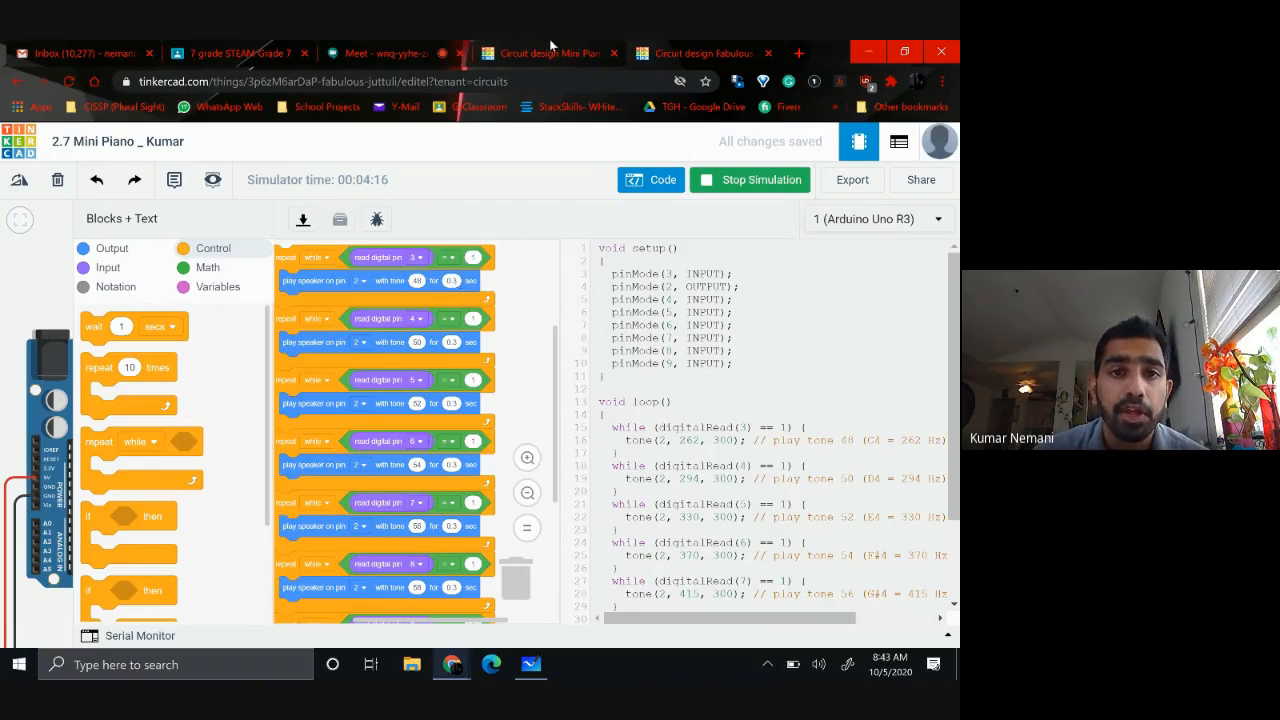
Switch to the Google Meet call and stop presenting the screen
{"action": "left_click", "coordinate": [383, 53]}
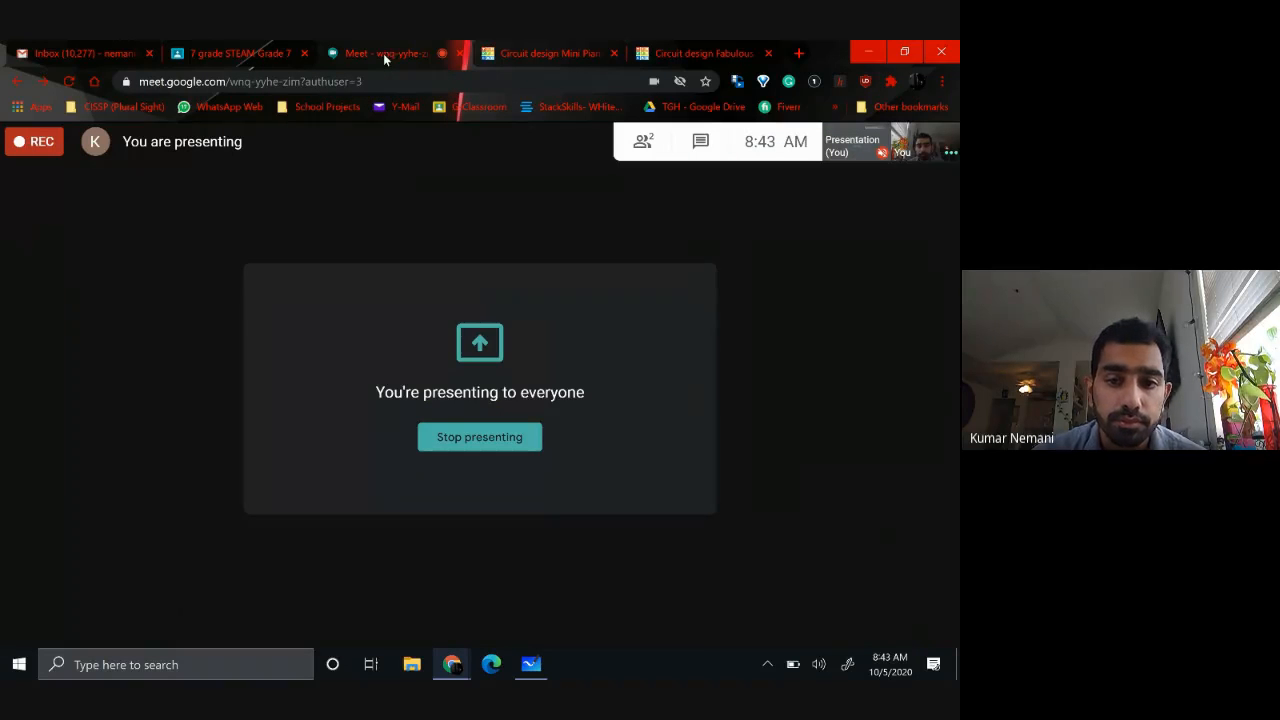
{"action": "left_click", "coordinate": [462, 445]}
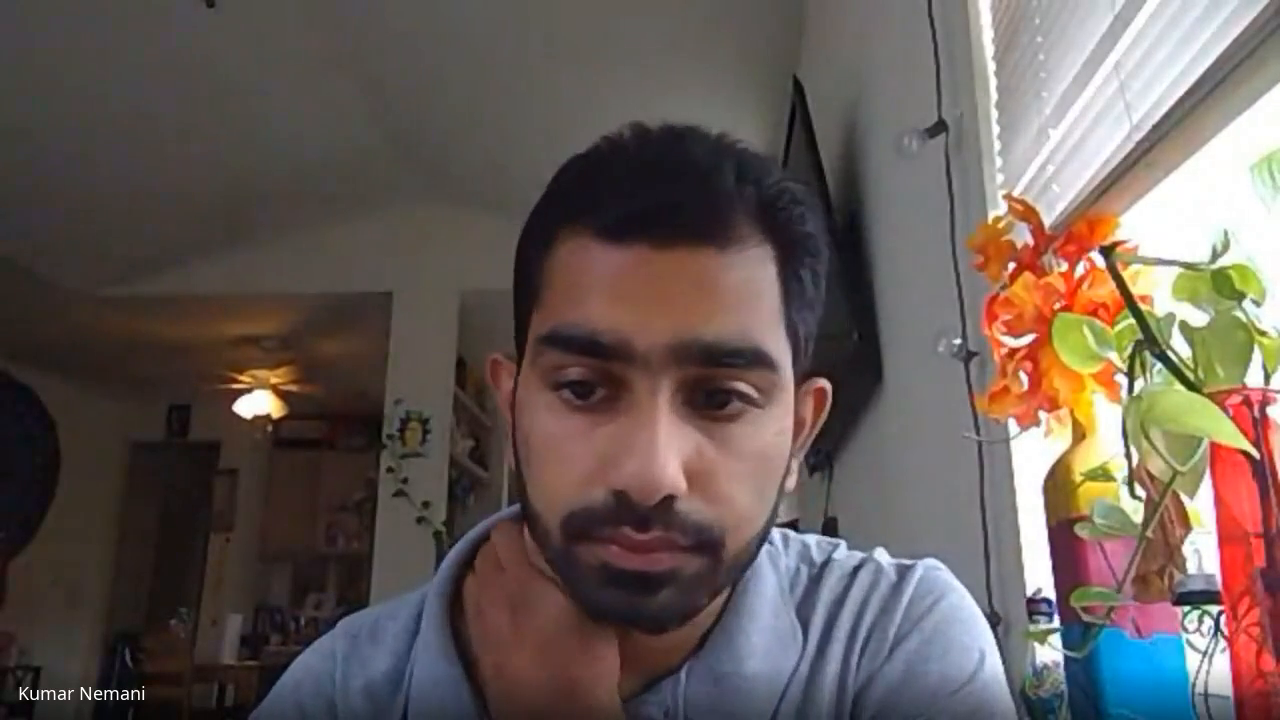